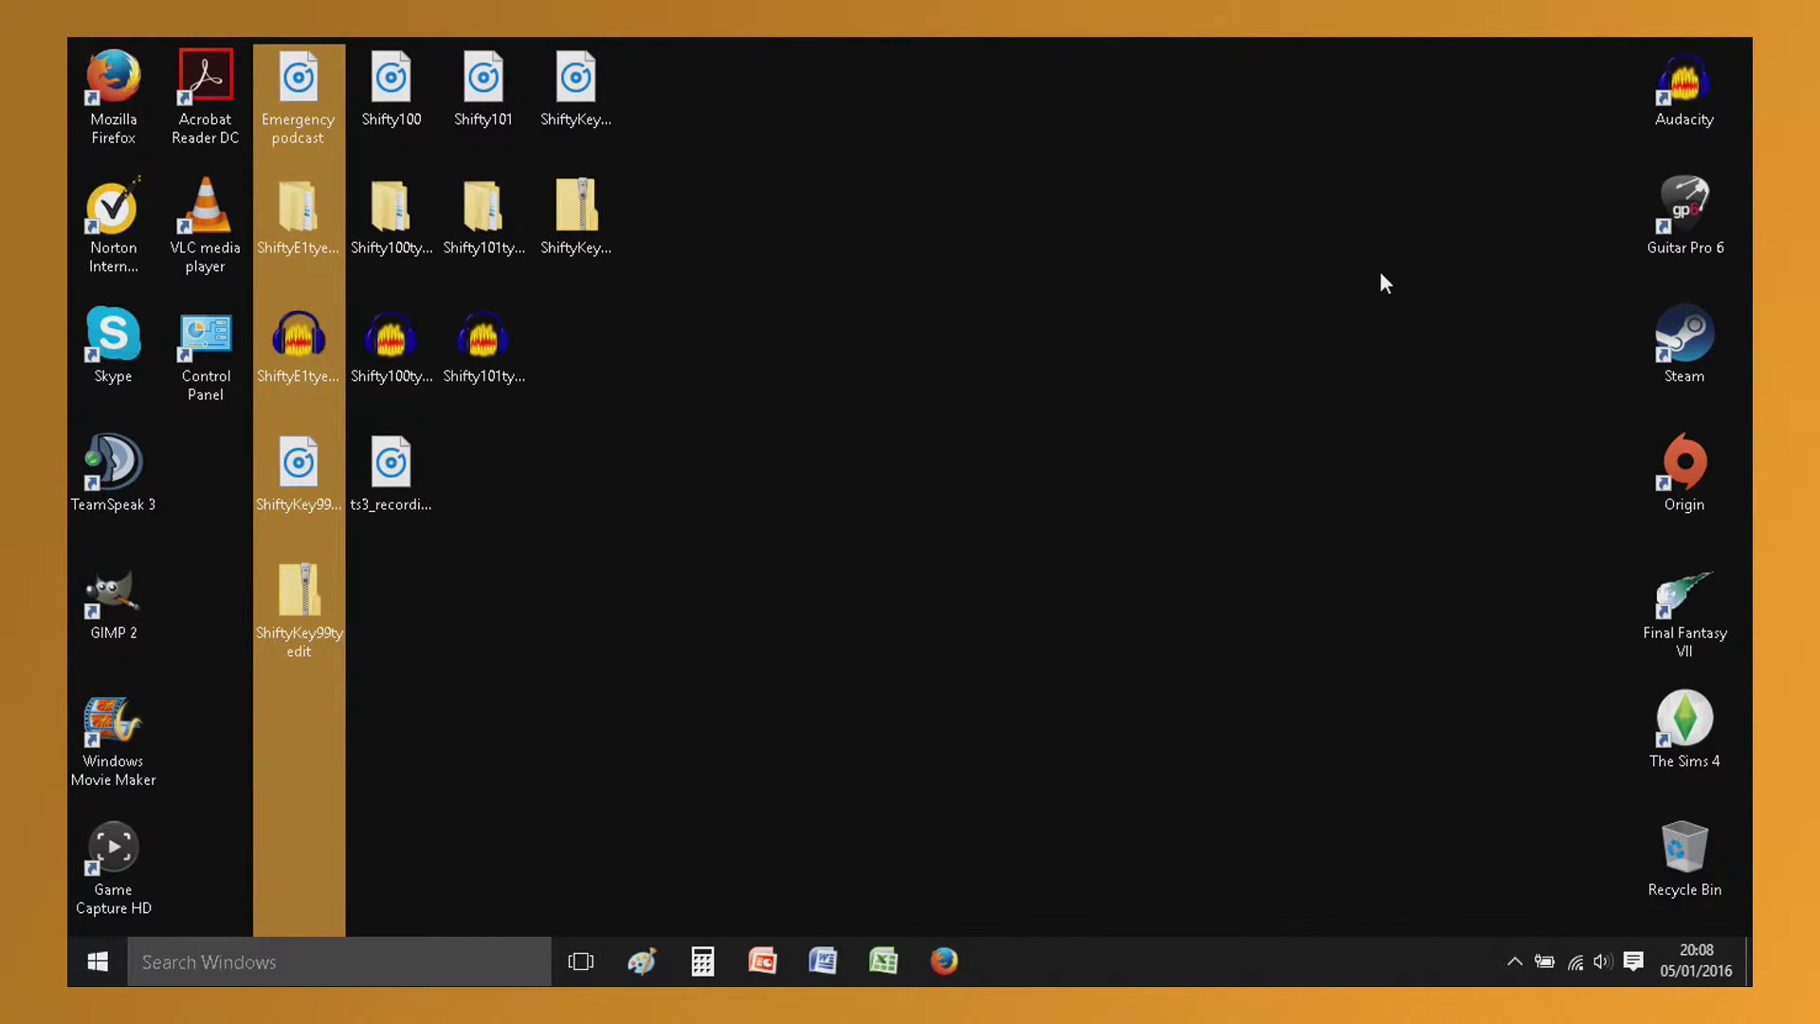
Launch Audacity from the desktop and dismiss its welcome window
{"action": "left_click", "coordinate": [1663, 94]}
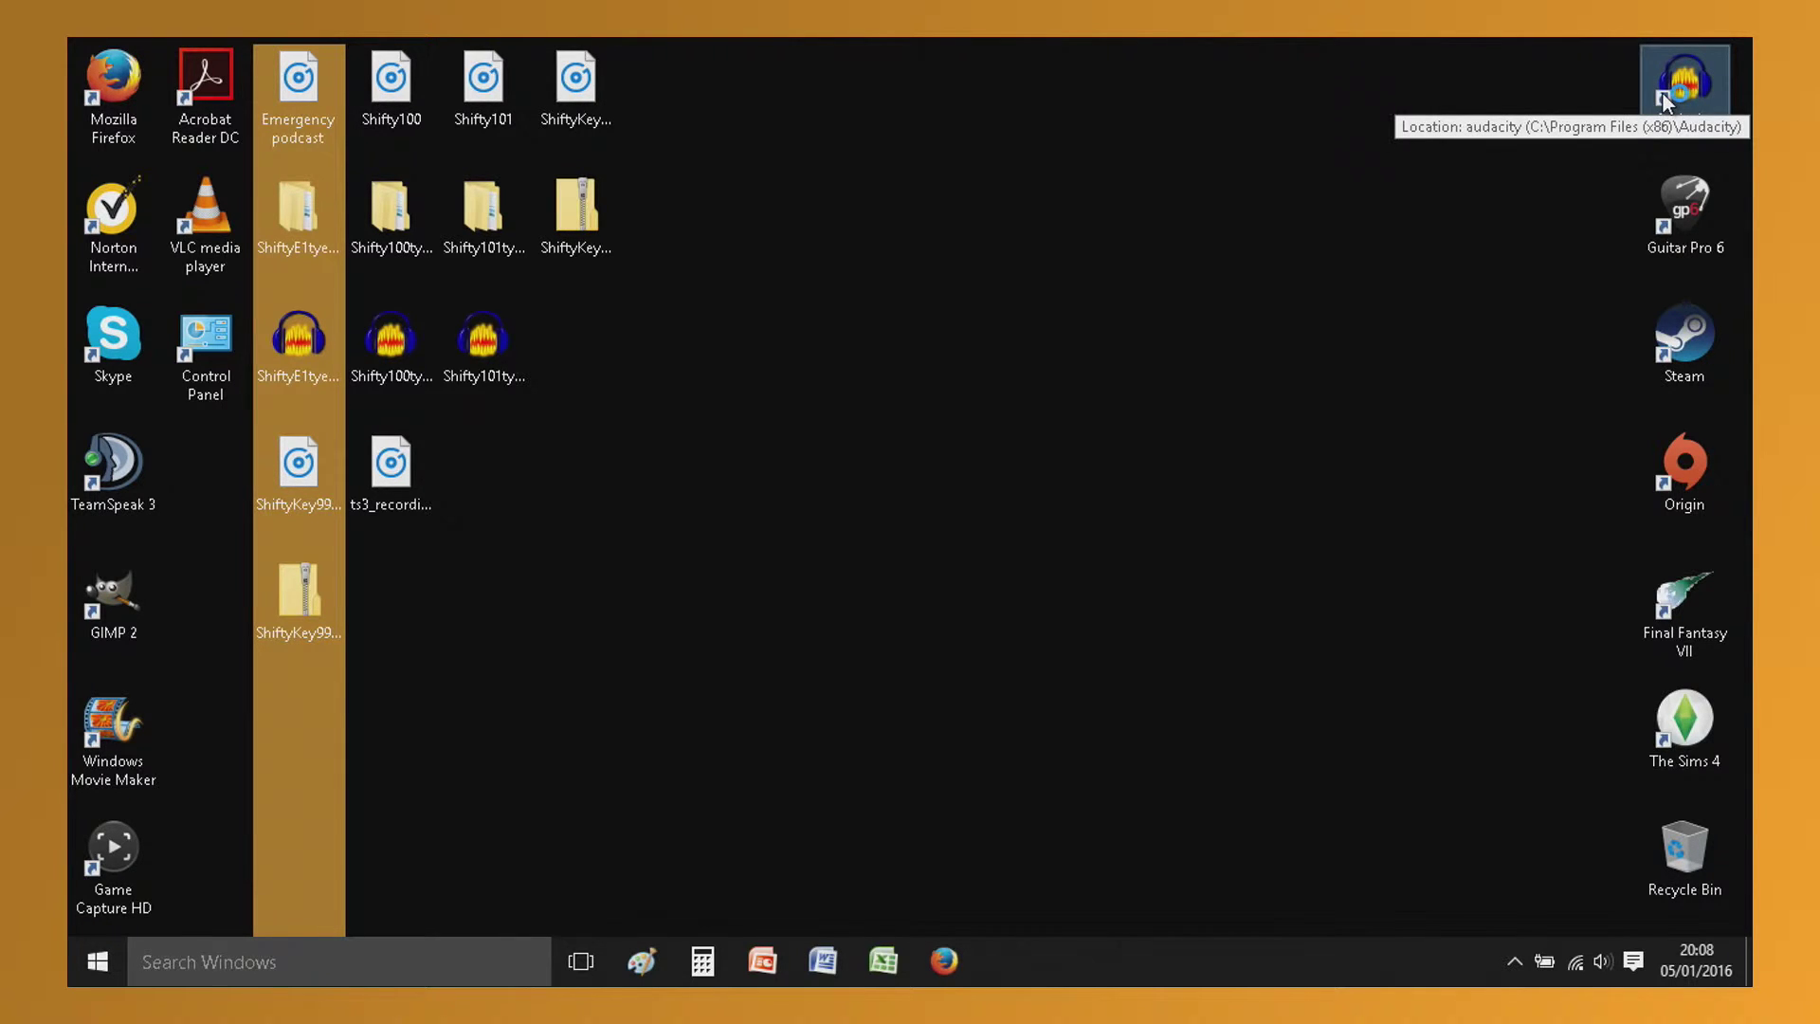
{"action": "double_click", "coordinate": [1663, 98]}
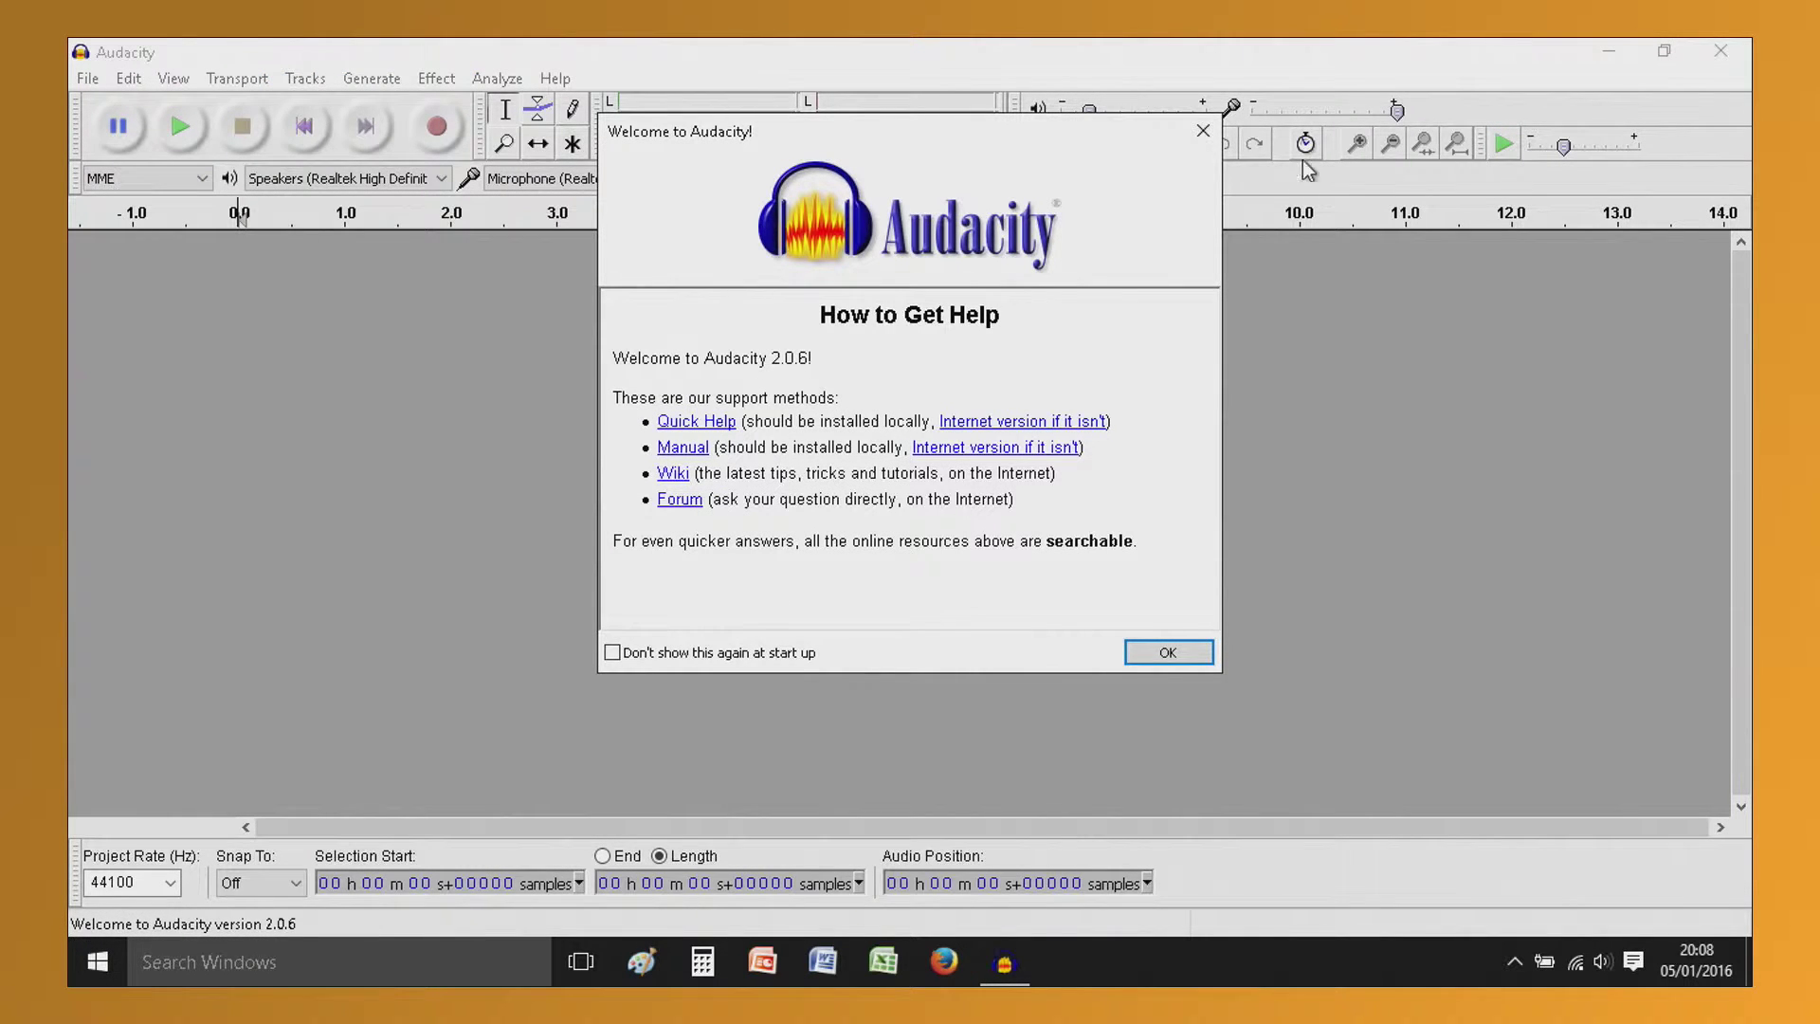
{"action": "left_click", "coordinate": [1202, 133]}
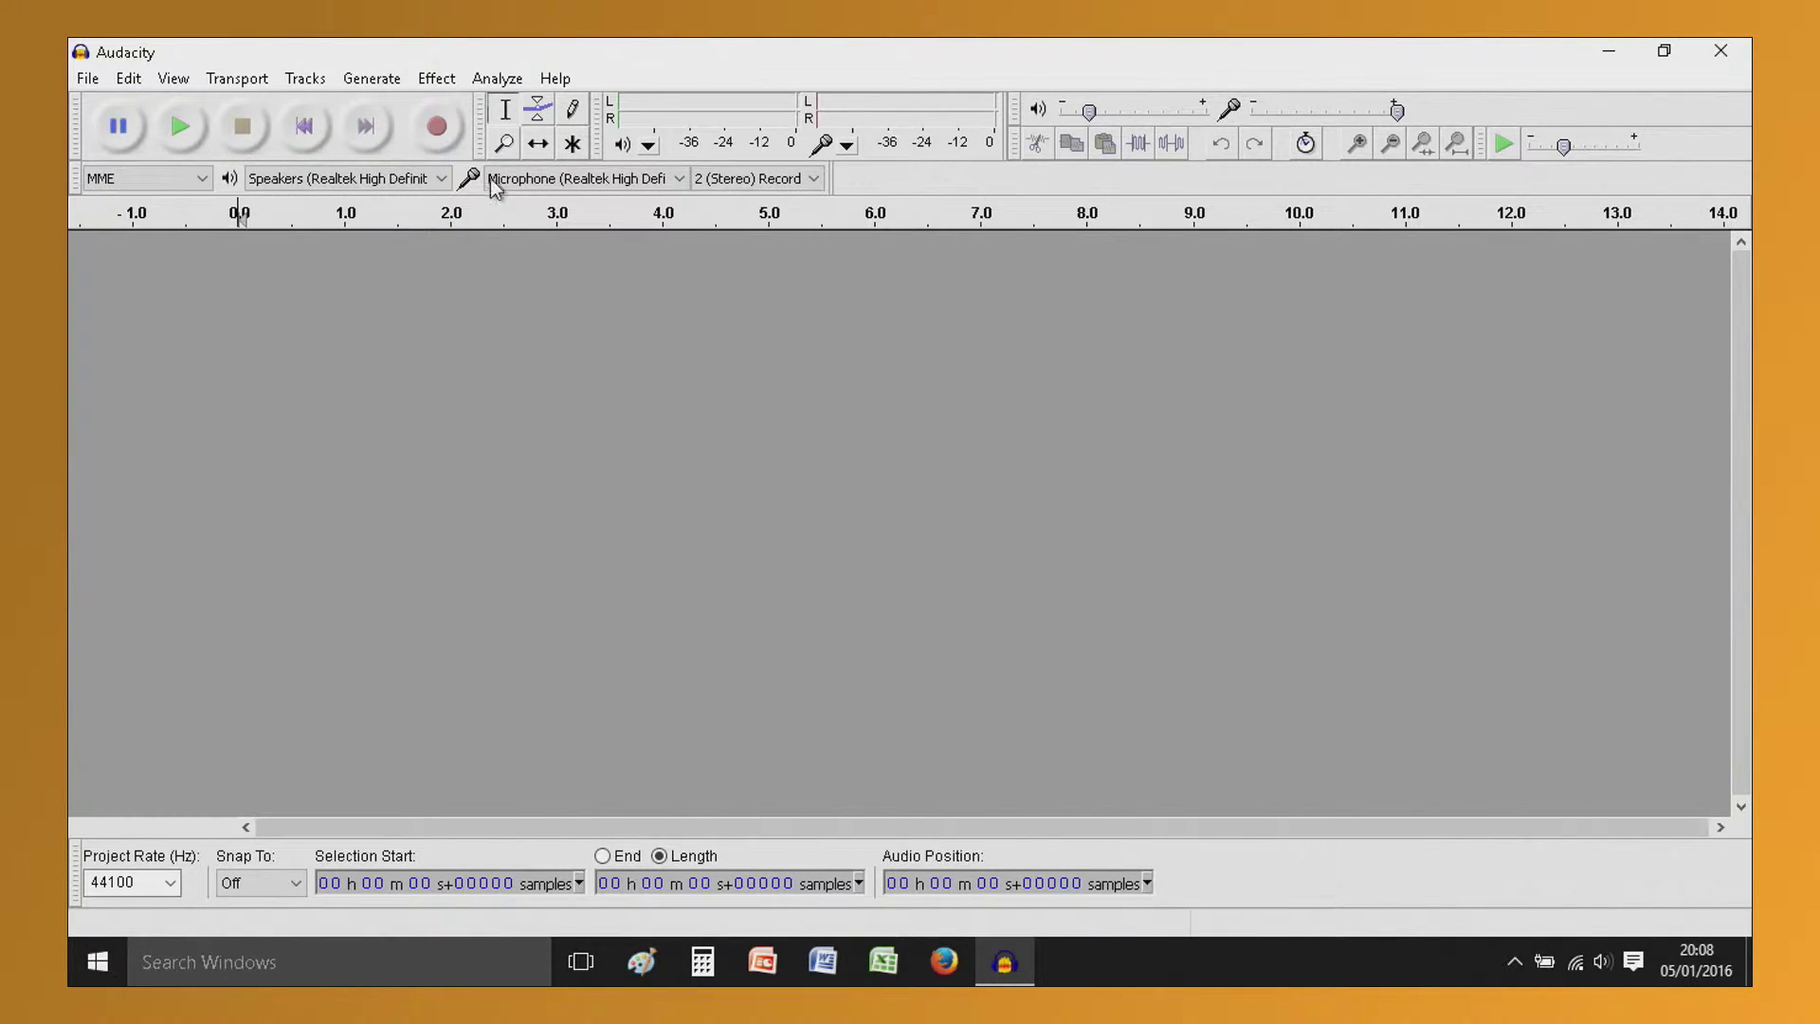
{"action": "left_click", "coordinate": [89, 78]}
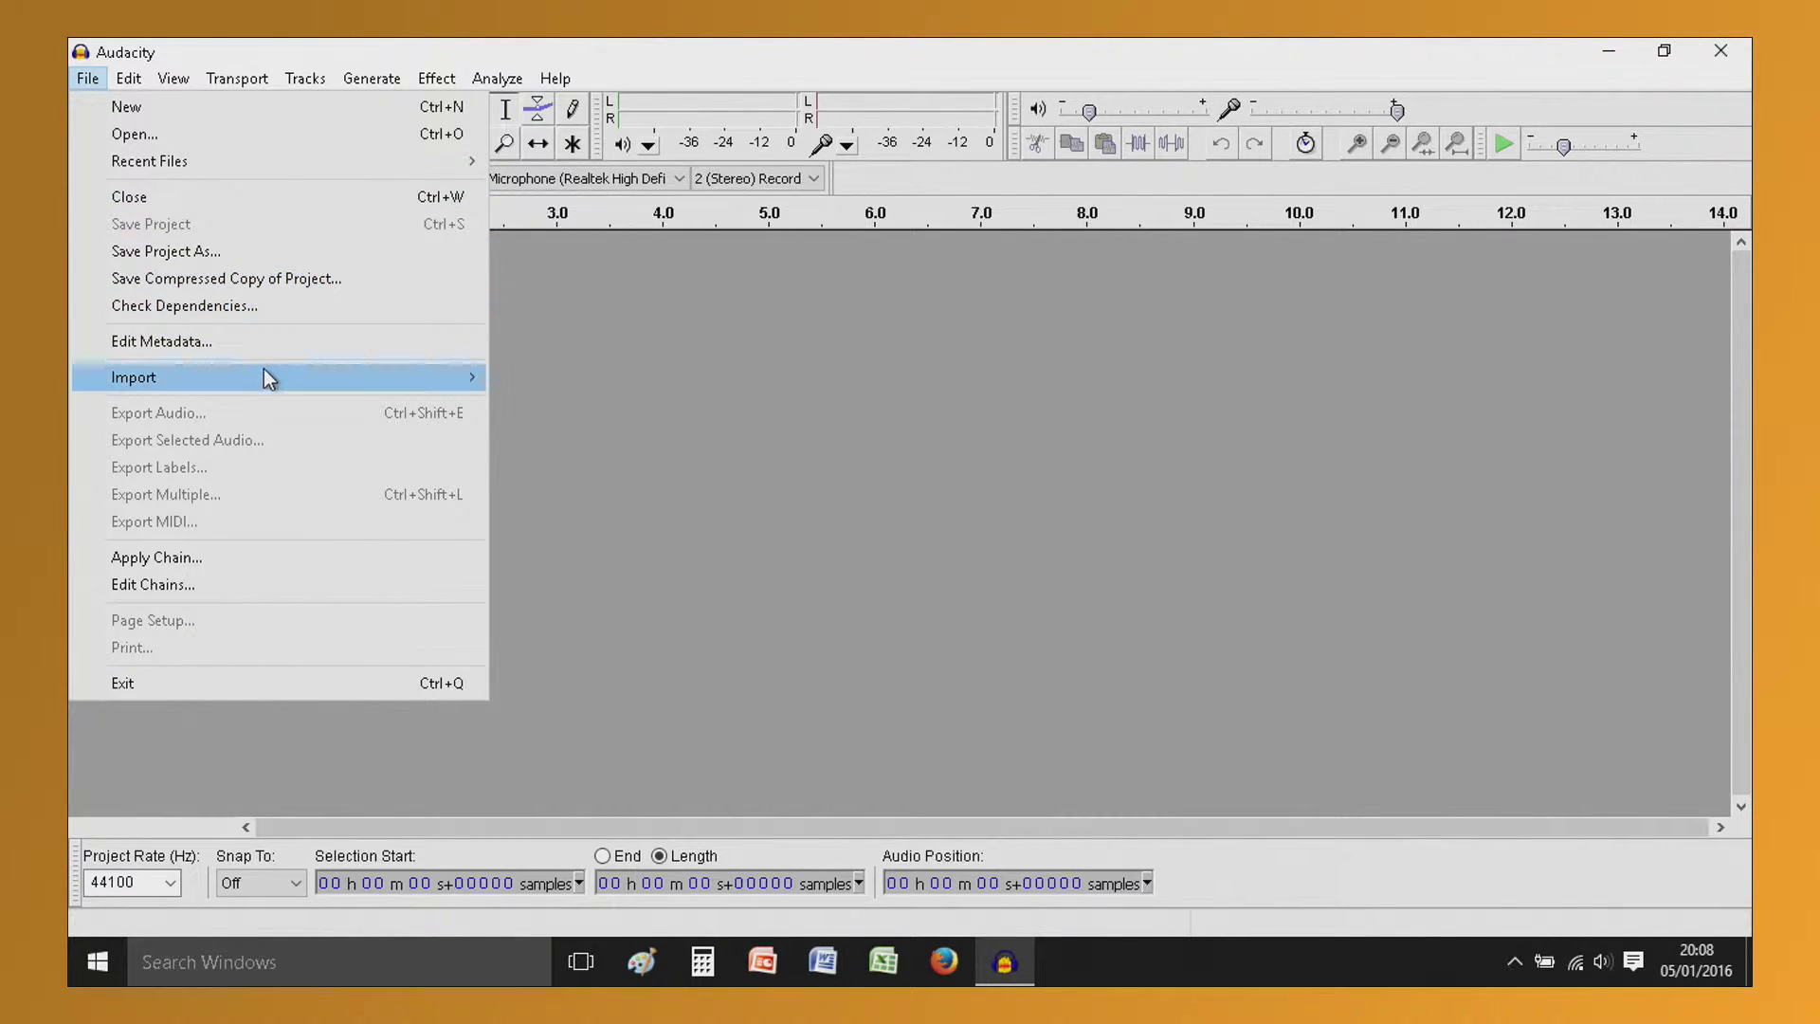
{"action": "mouse_move", "coordinate": [267, 379]}
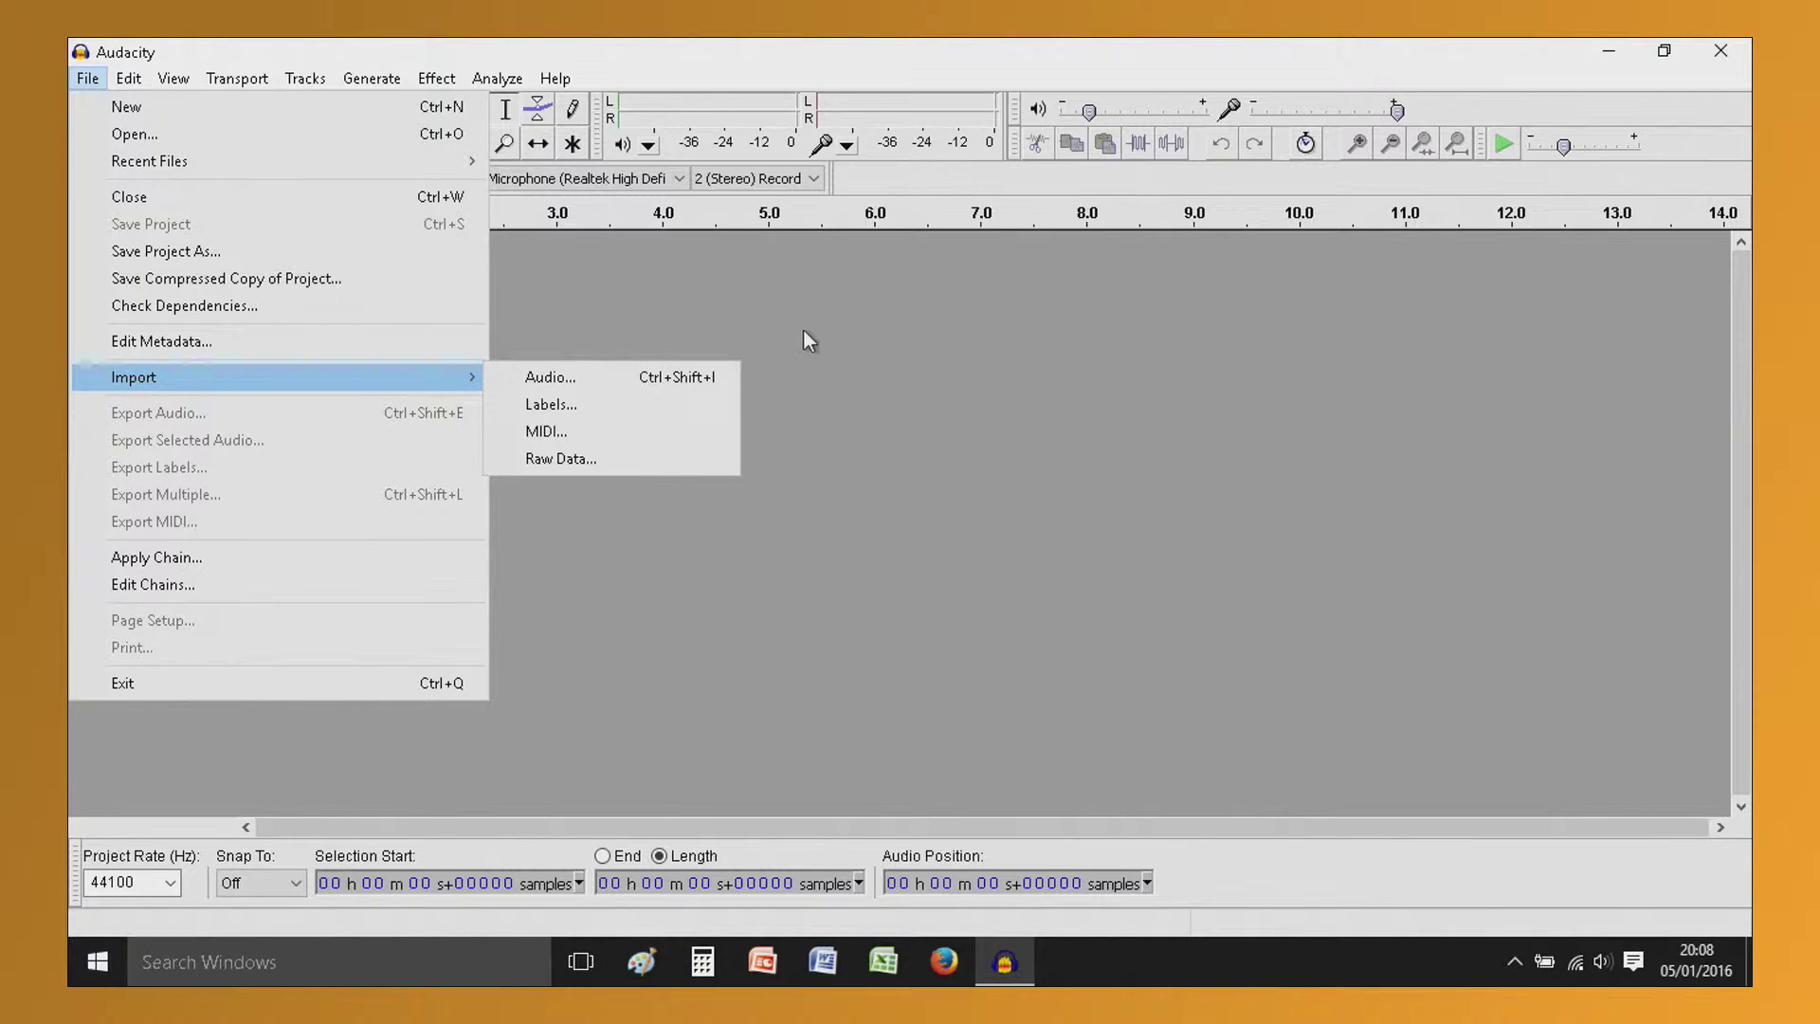
{"action": "left_click", "coordinate": [945, 335]}
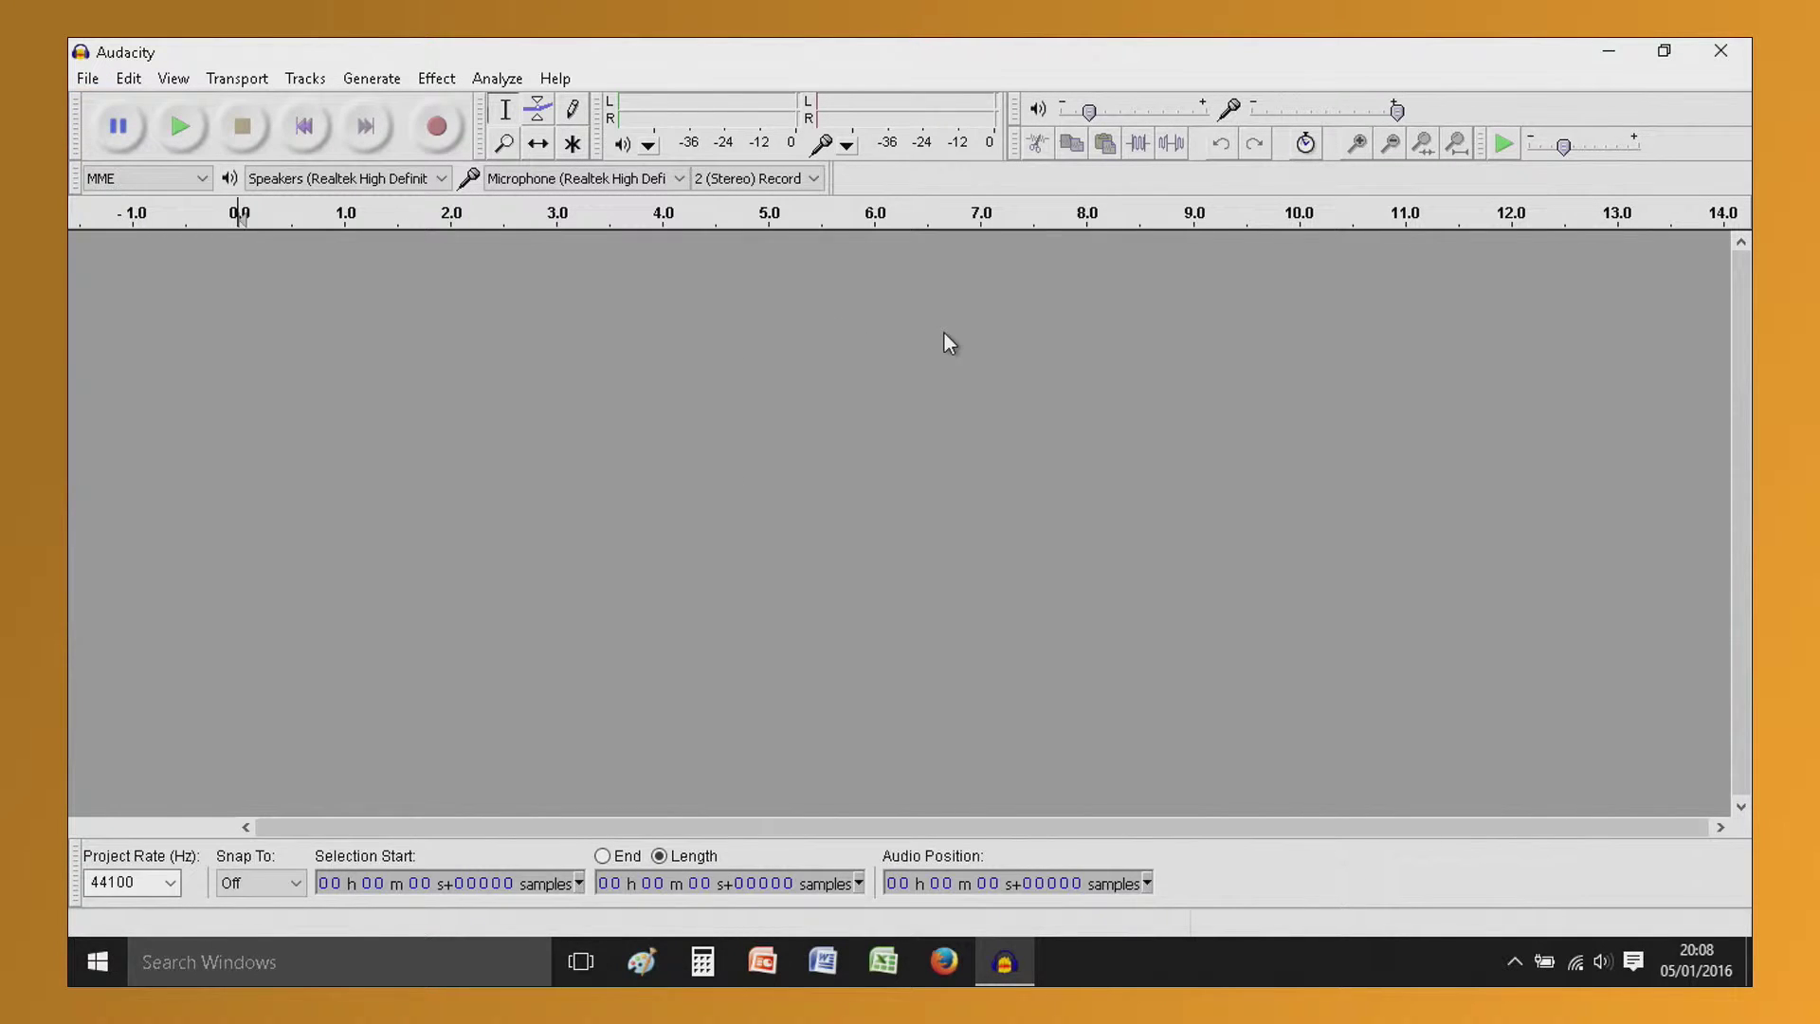
Import the Emergency podcast audio file from the Desktop, making a copy of the files before editing
{"action": "left_click", "coordinate": [94, 78]}
{"action": "mouse_move", "coordinate": [190, 377]}
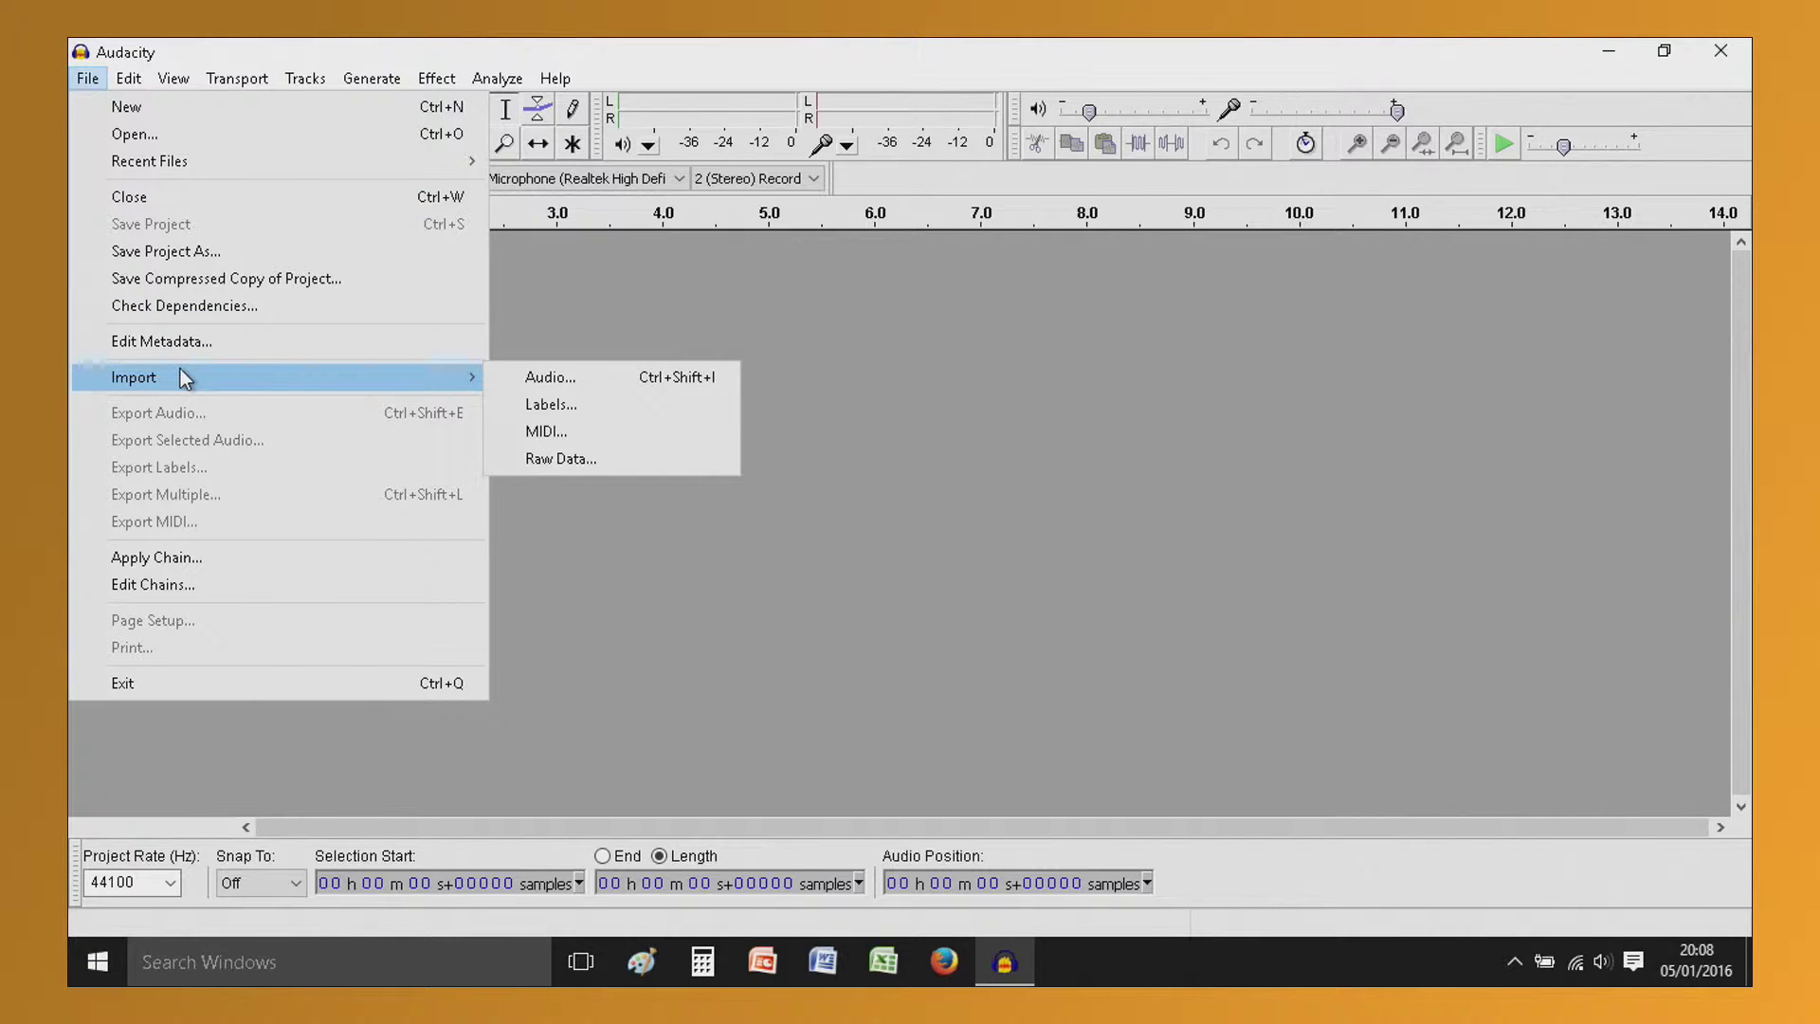
{"action": "left_click", "coordinate": [537, 382]}
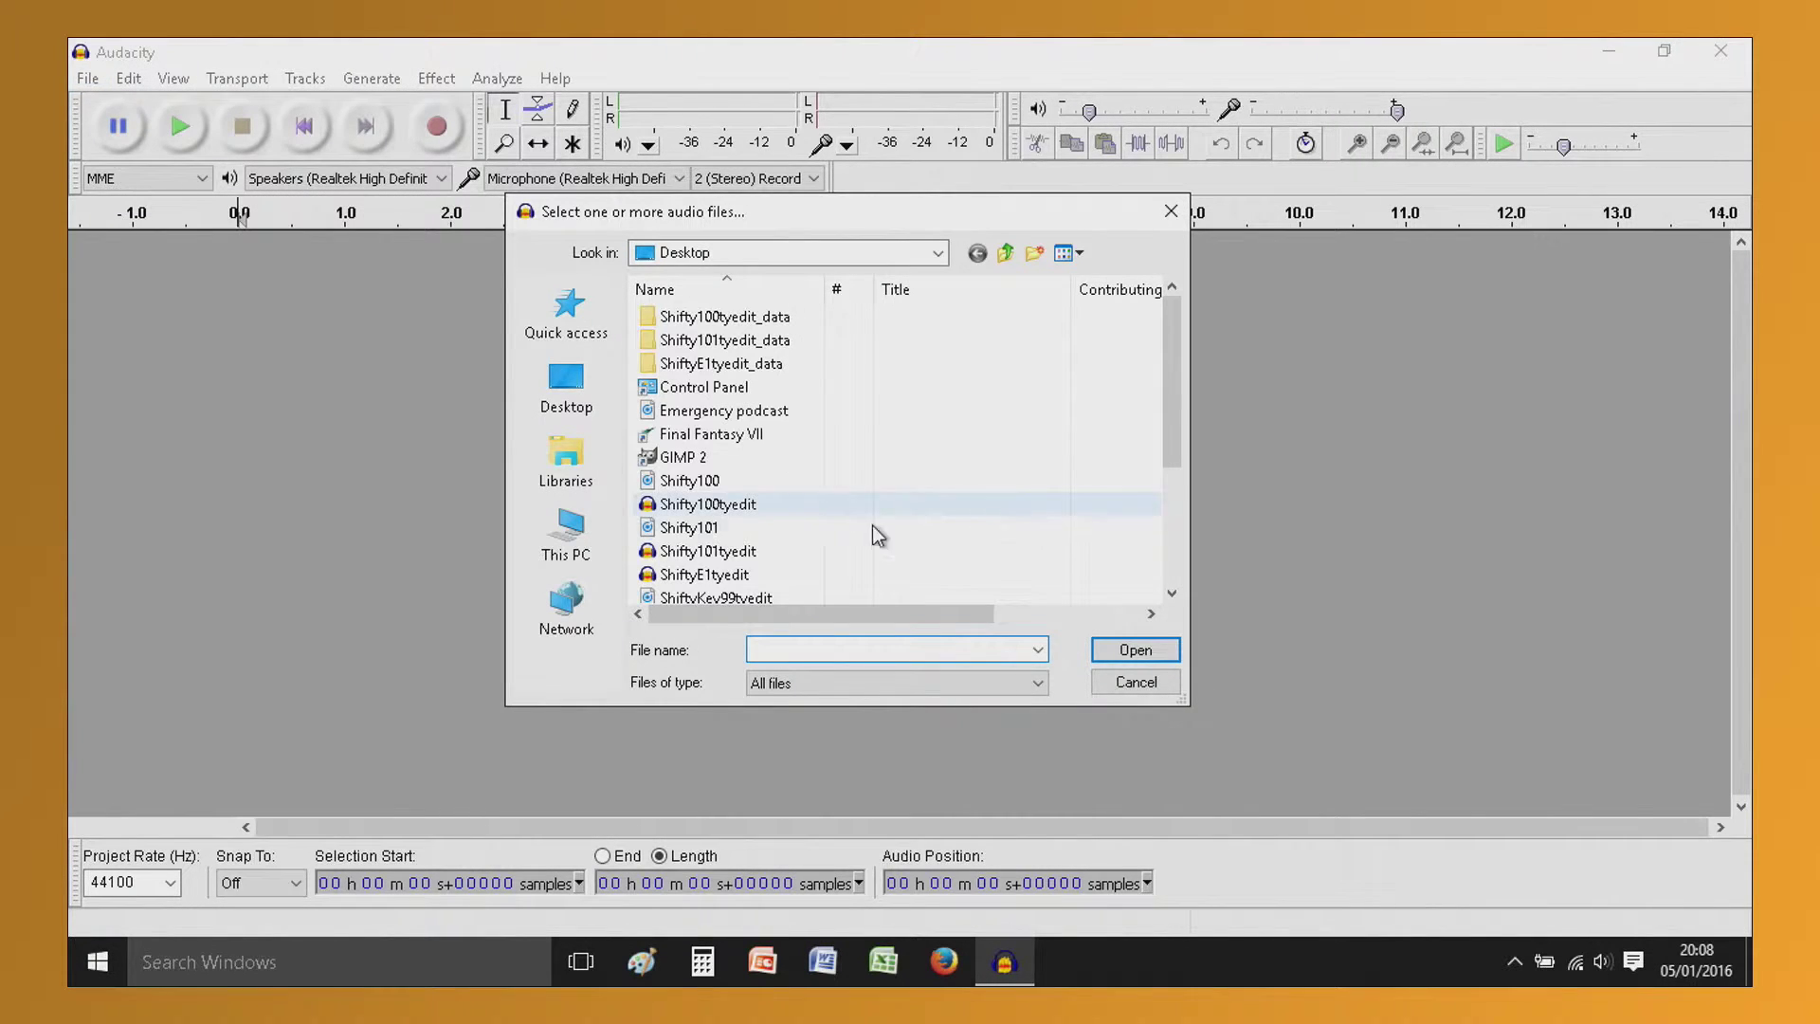
{"action": "mouse_move", "coordinate": [1175, 339]}
{"action": "left_mouse_down"}
{"action": "mouse_move", "coordinate": [1171, 441]}
{"action": "mouse_move", "coordinate": [1156, 315]}
{"action": "left_mouse_up"}
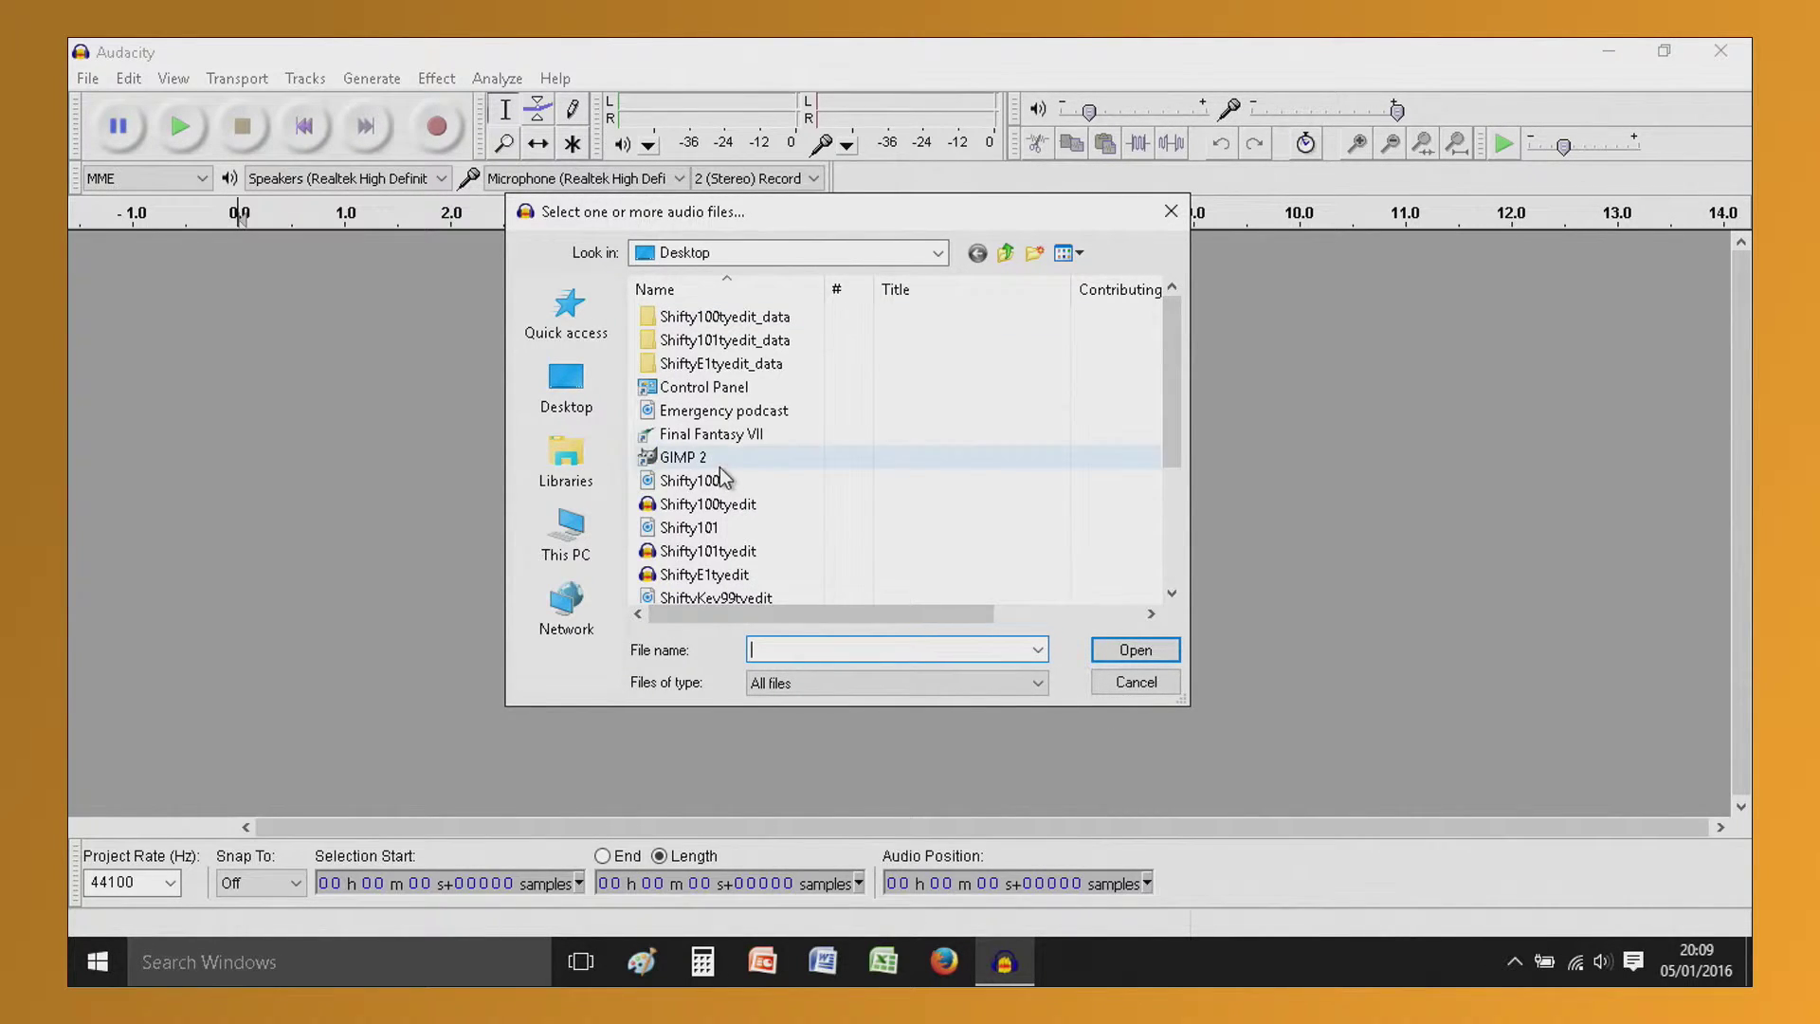
{"action": "left_click", "coordinate": [702, 410]}
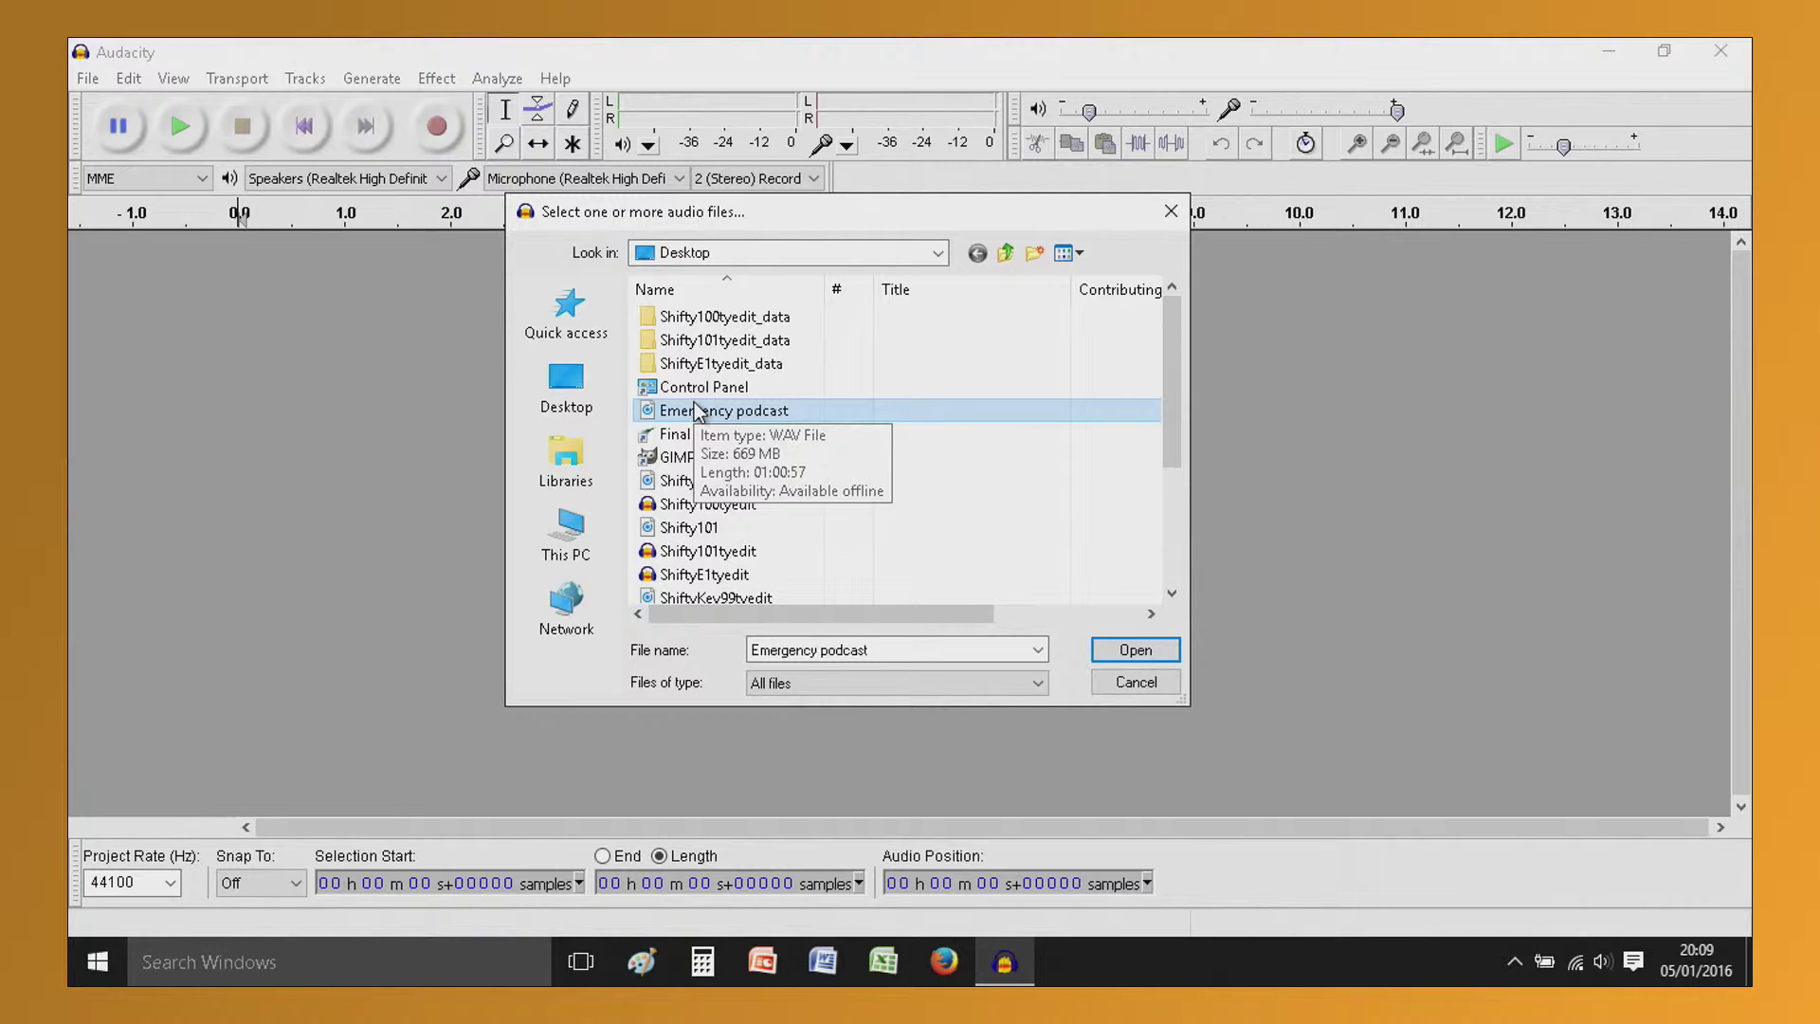
{"action": "left_click", "coordinate": [1143, 652]}
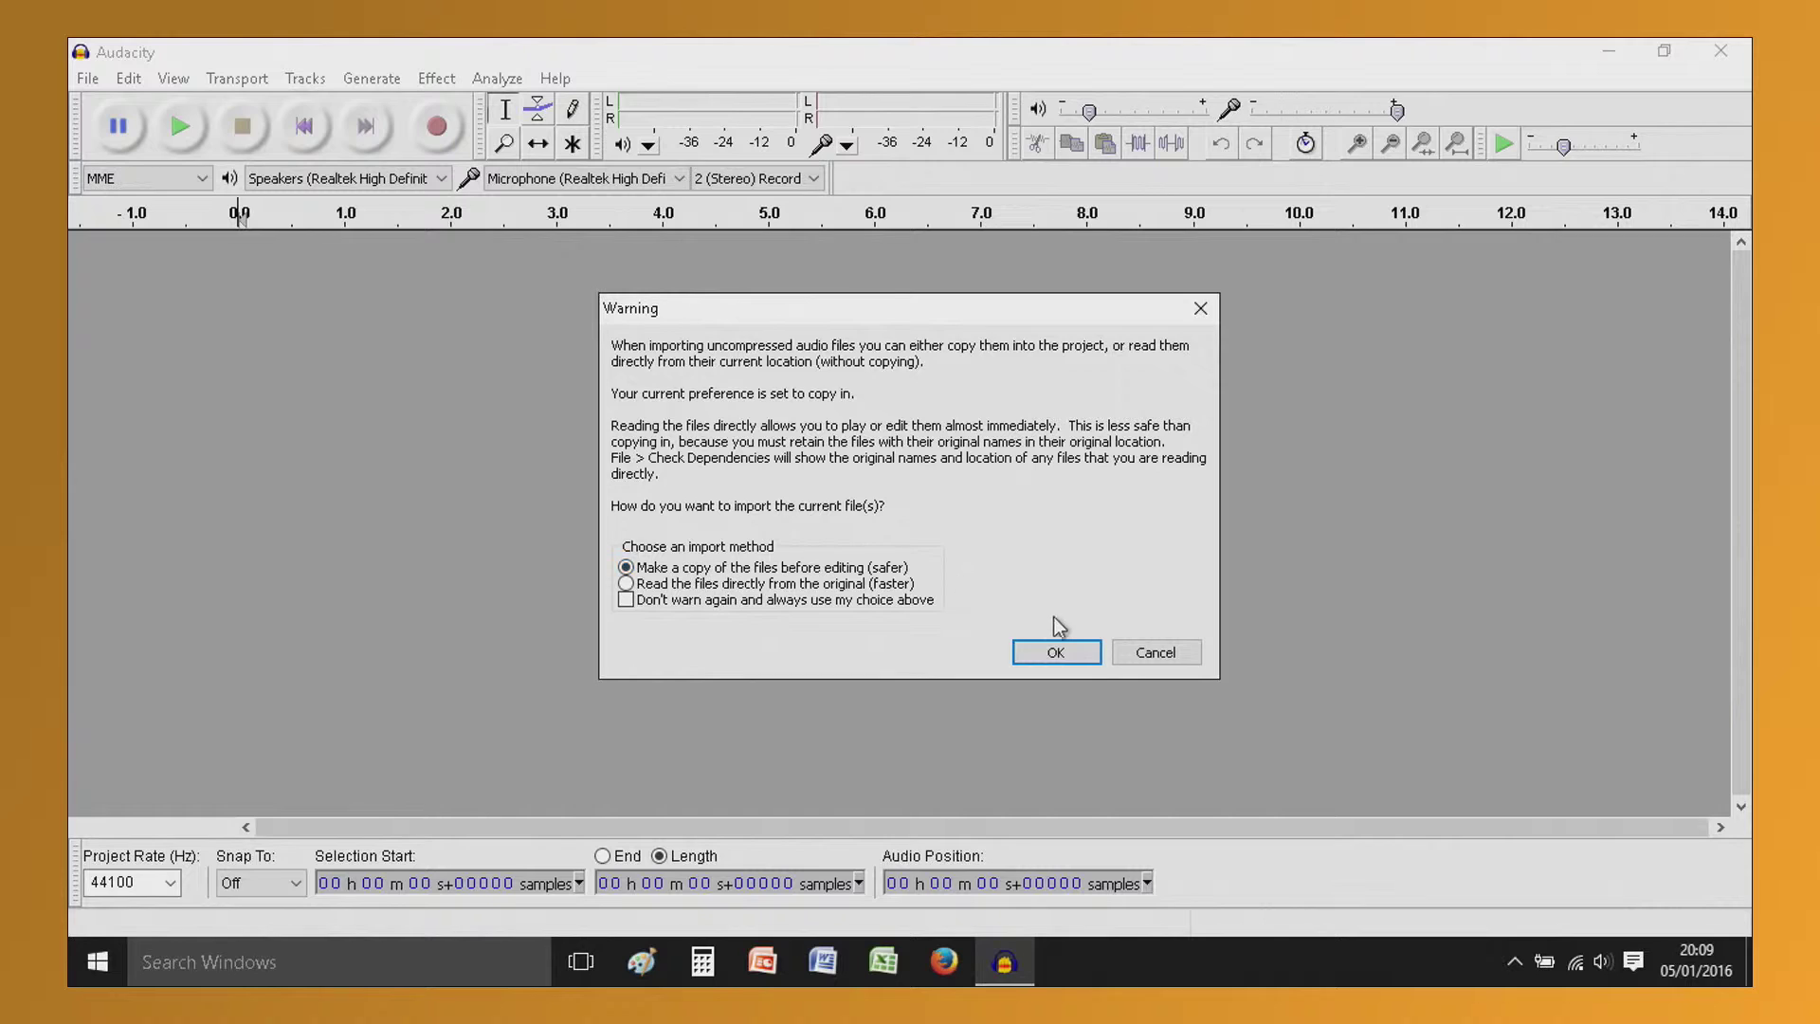
{"action": "left_click", "coordinate": [1064, 653]}
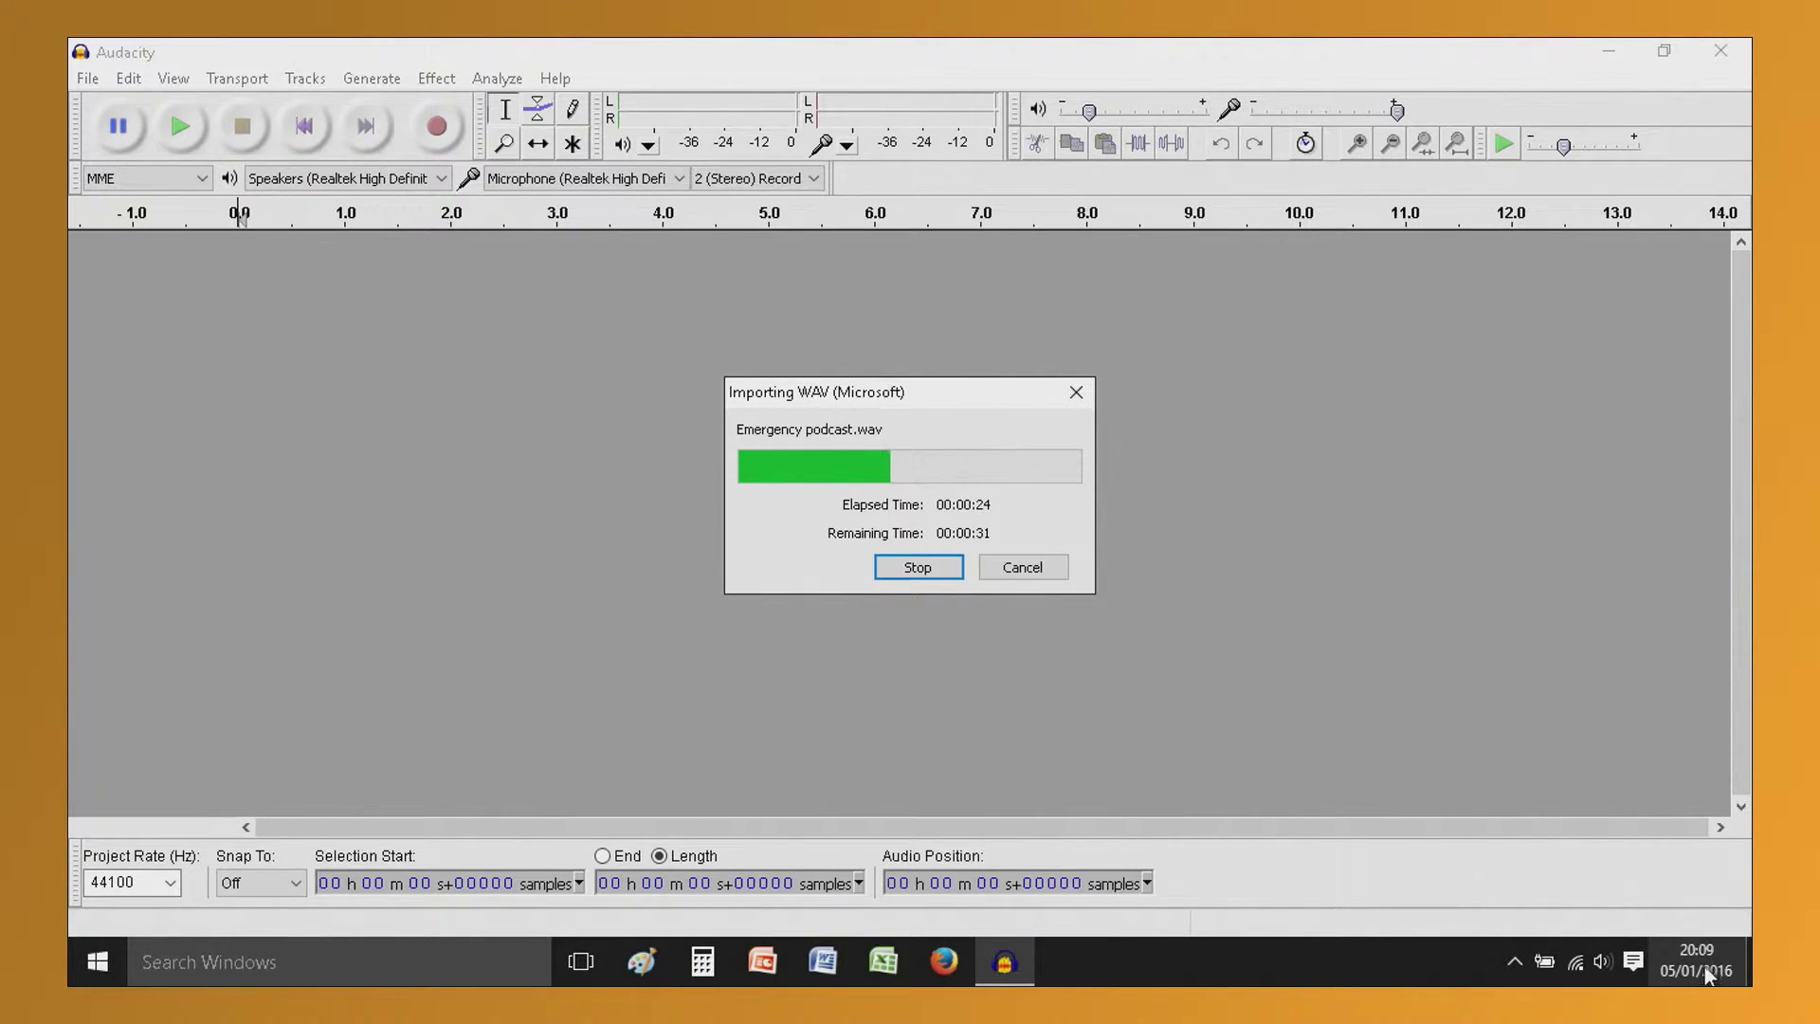
{"action": "mouse_move", "coordinate": [1701, 980]}
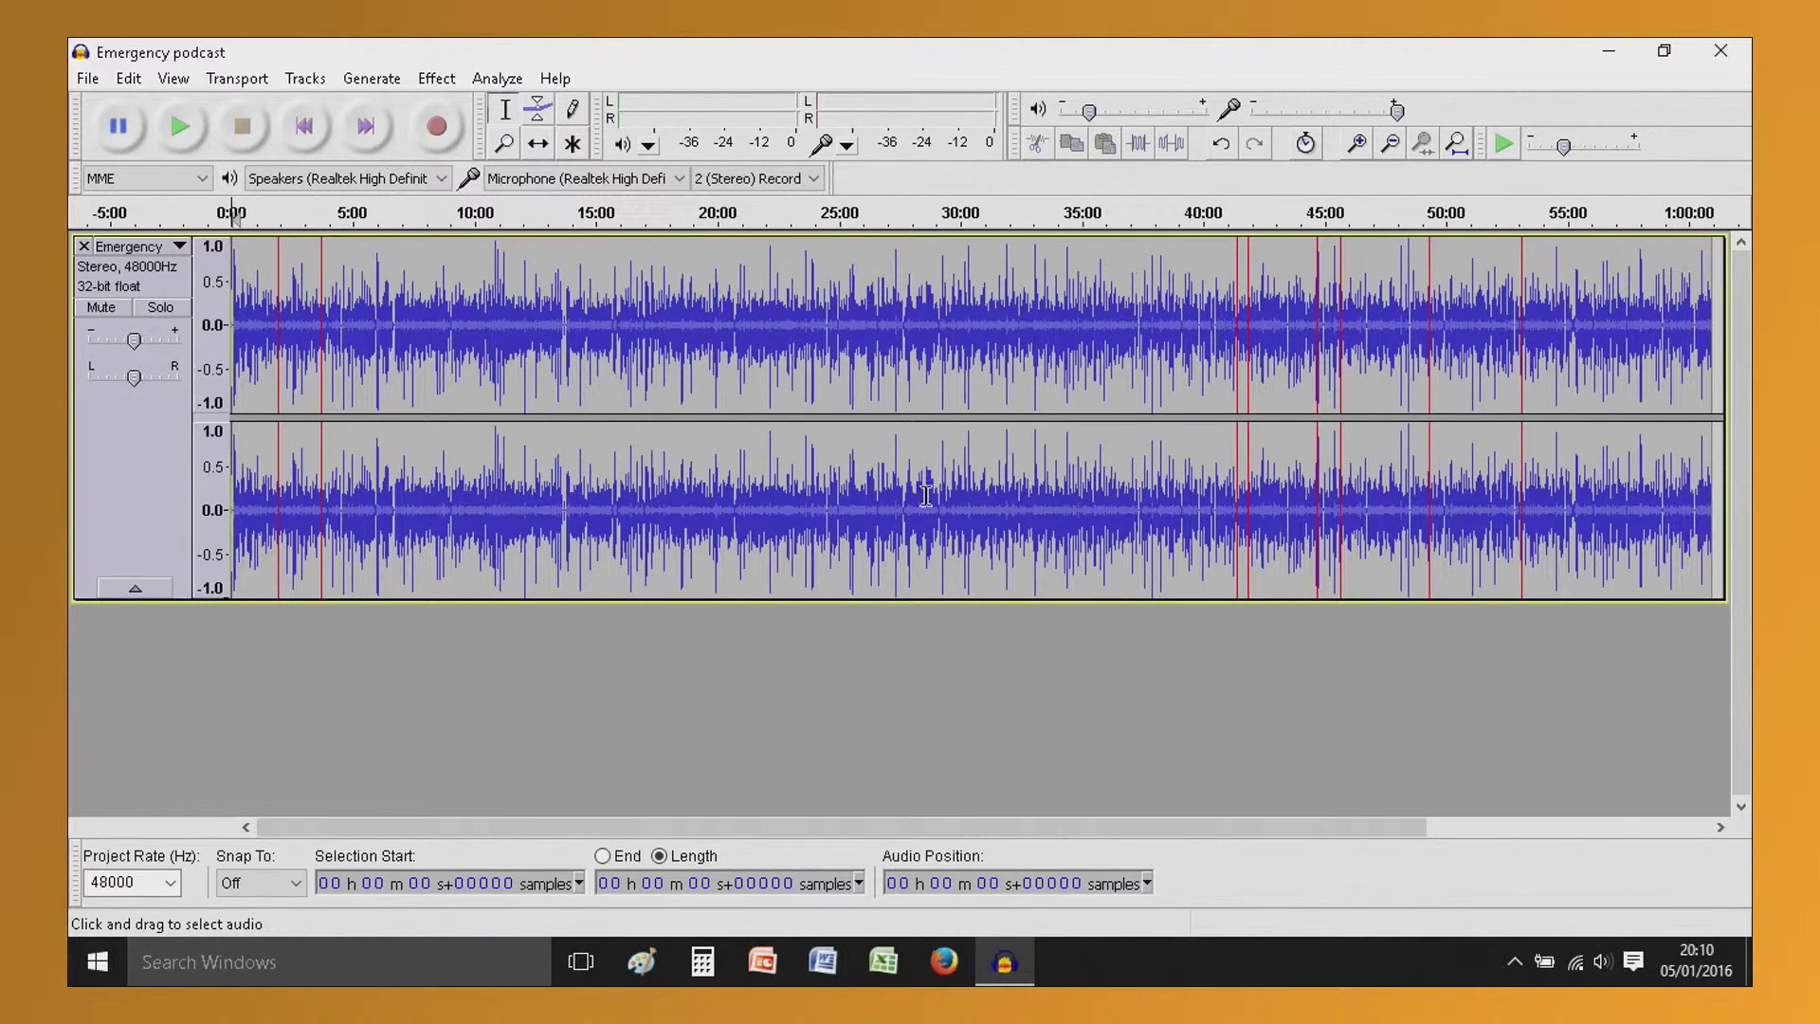
{"action": "mouse_move", "coordinate": [999, 978]}
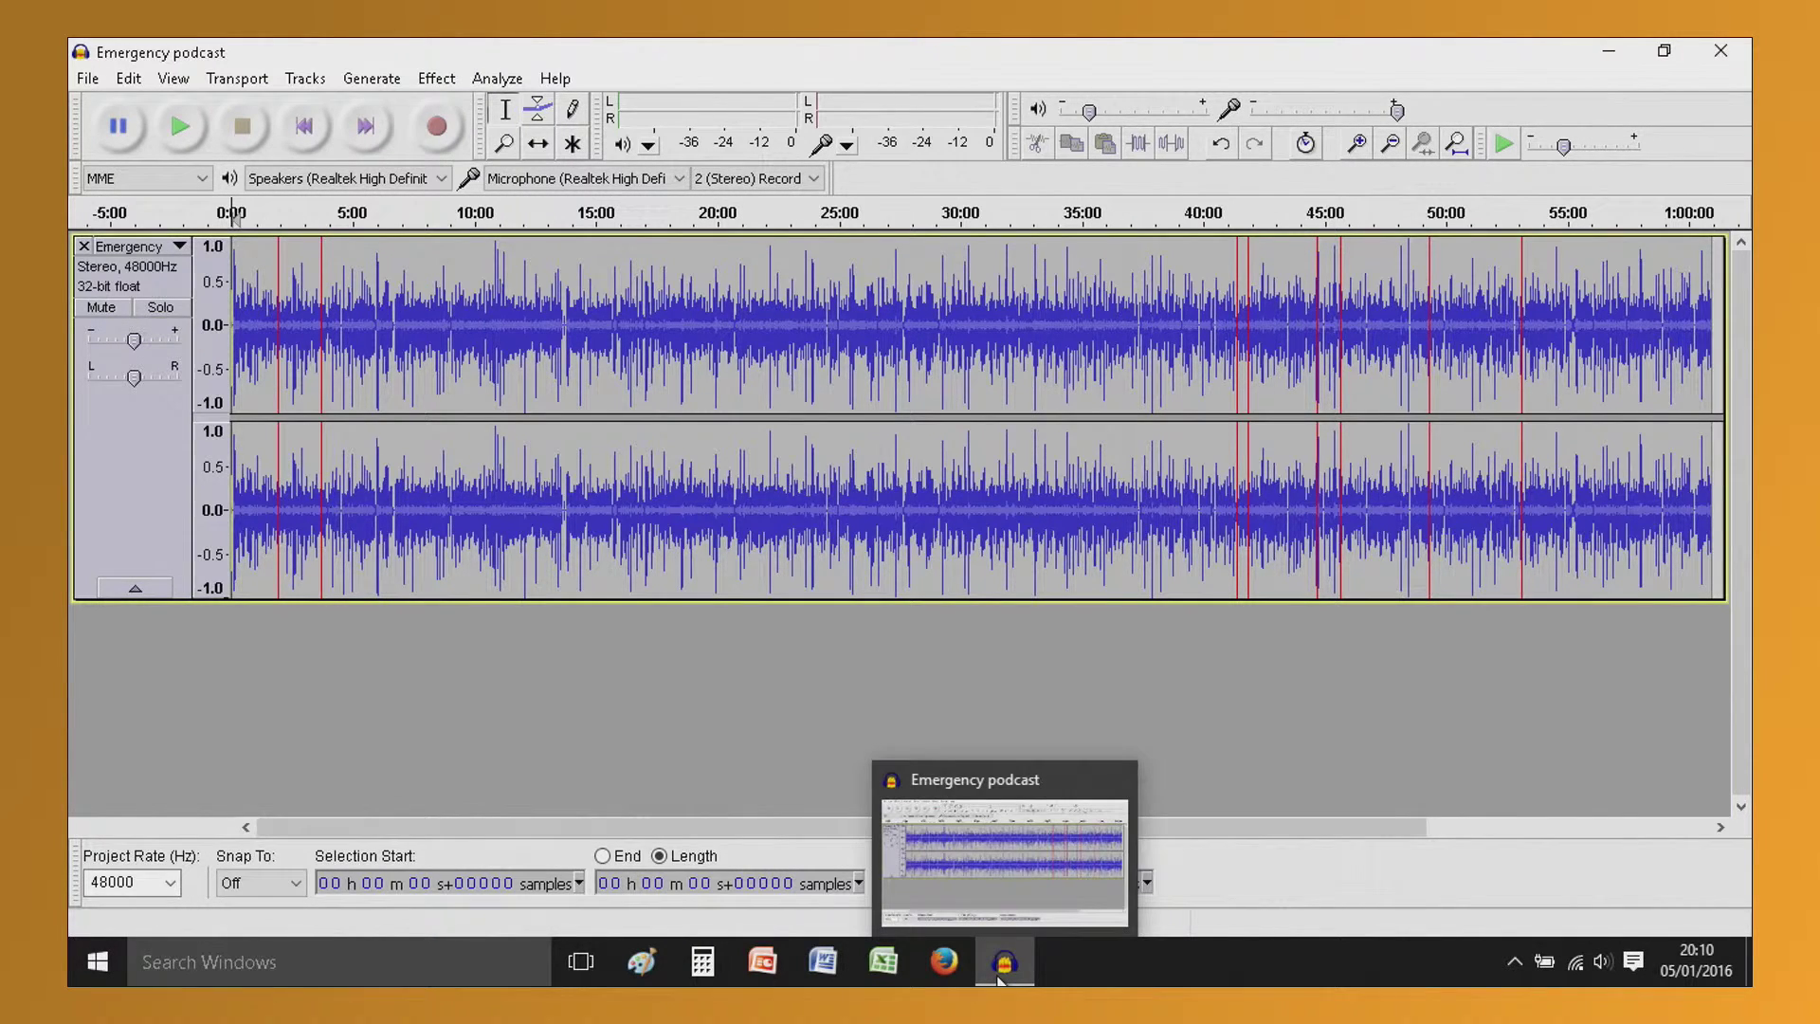
{"action": "left_click", "coordinate": [1068, 662]}
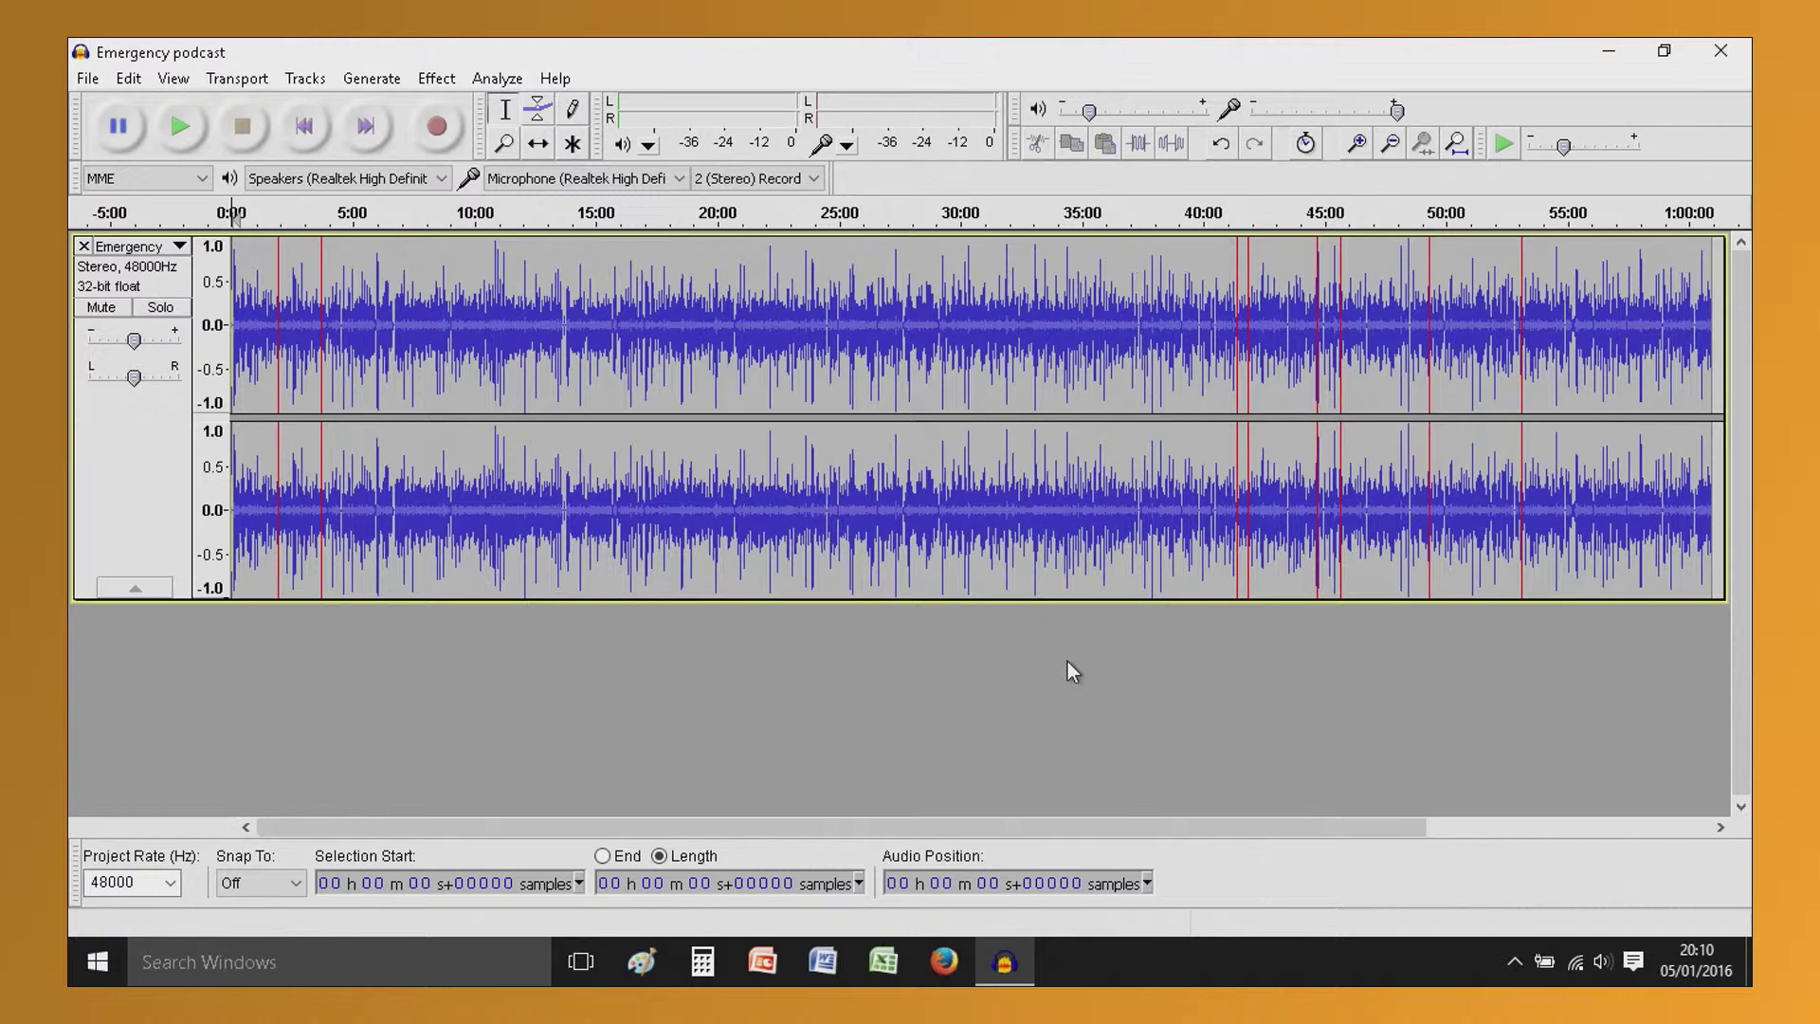
{"action": "double_click", "coordinate": [1018, 294]}
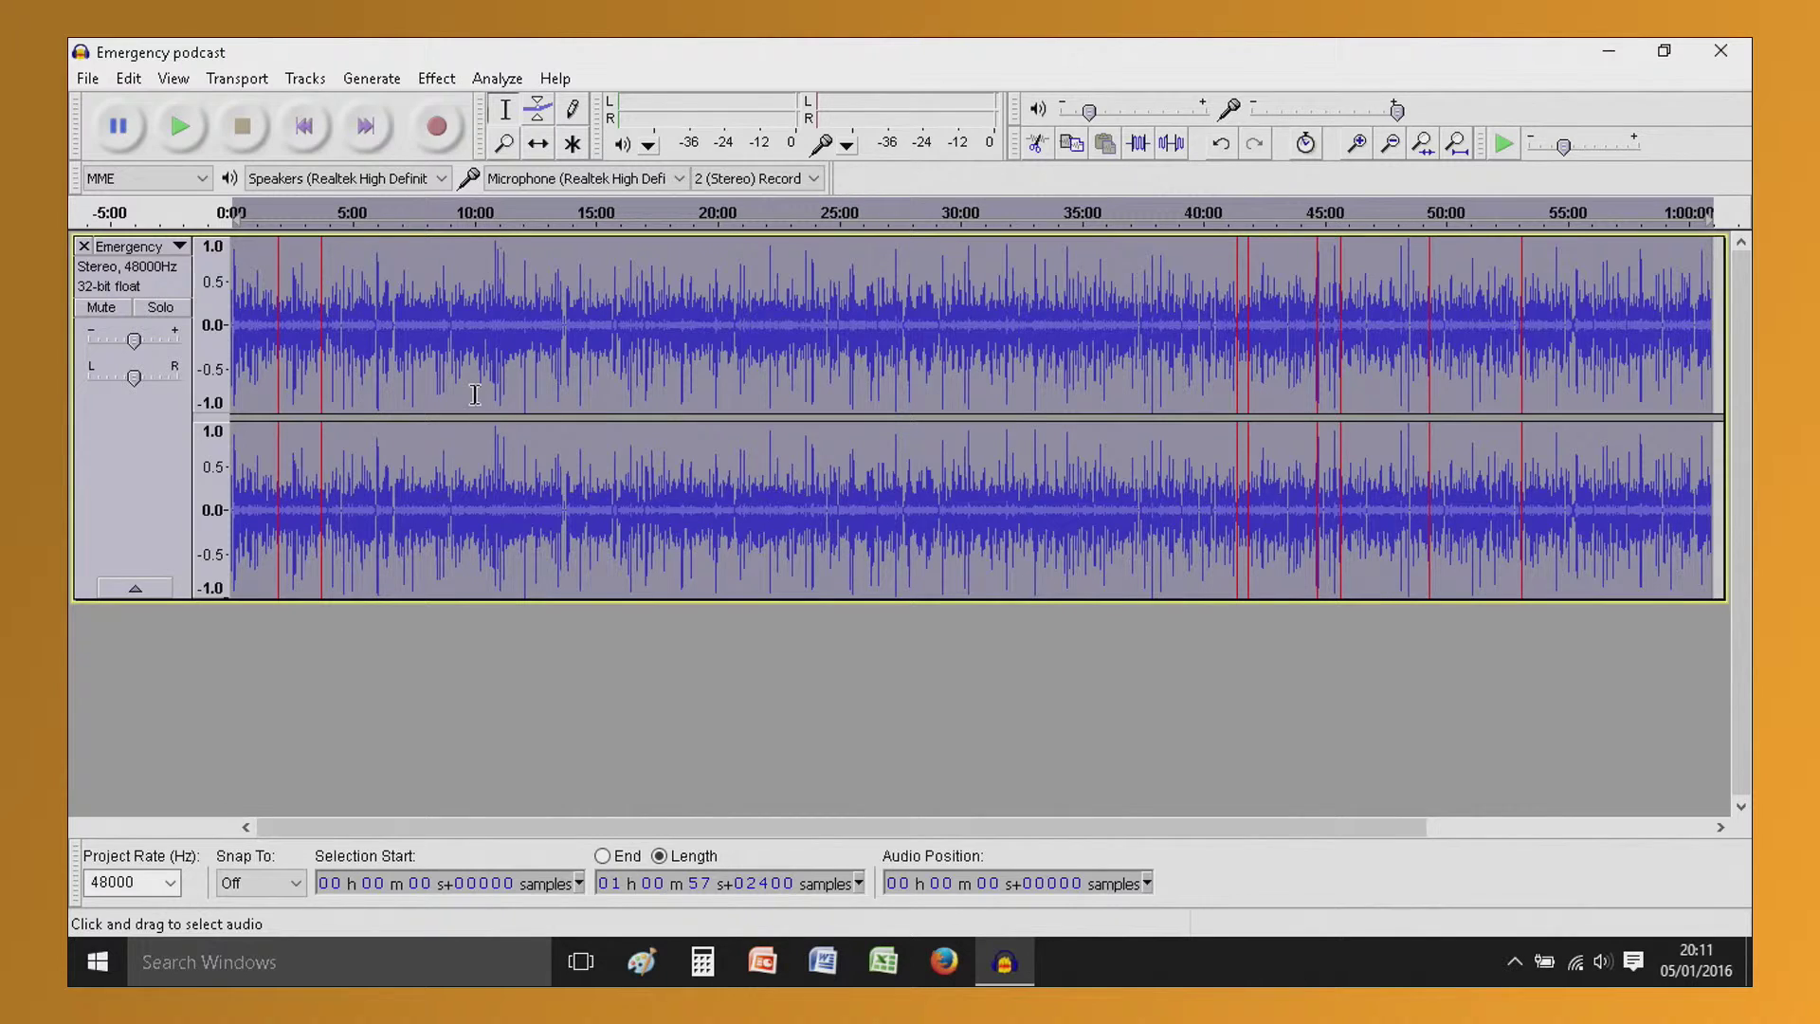
{"action": "left_click_drag", "start_coordinate": [490, 365], "coordinate": [496, 366]}
{"action": "left_click", "coordinate": [533, 343]}
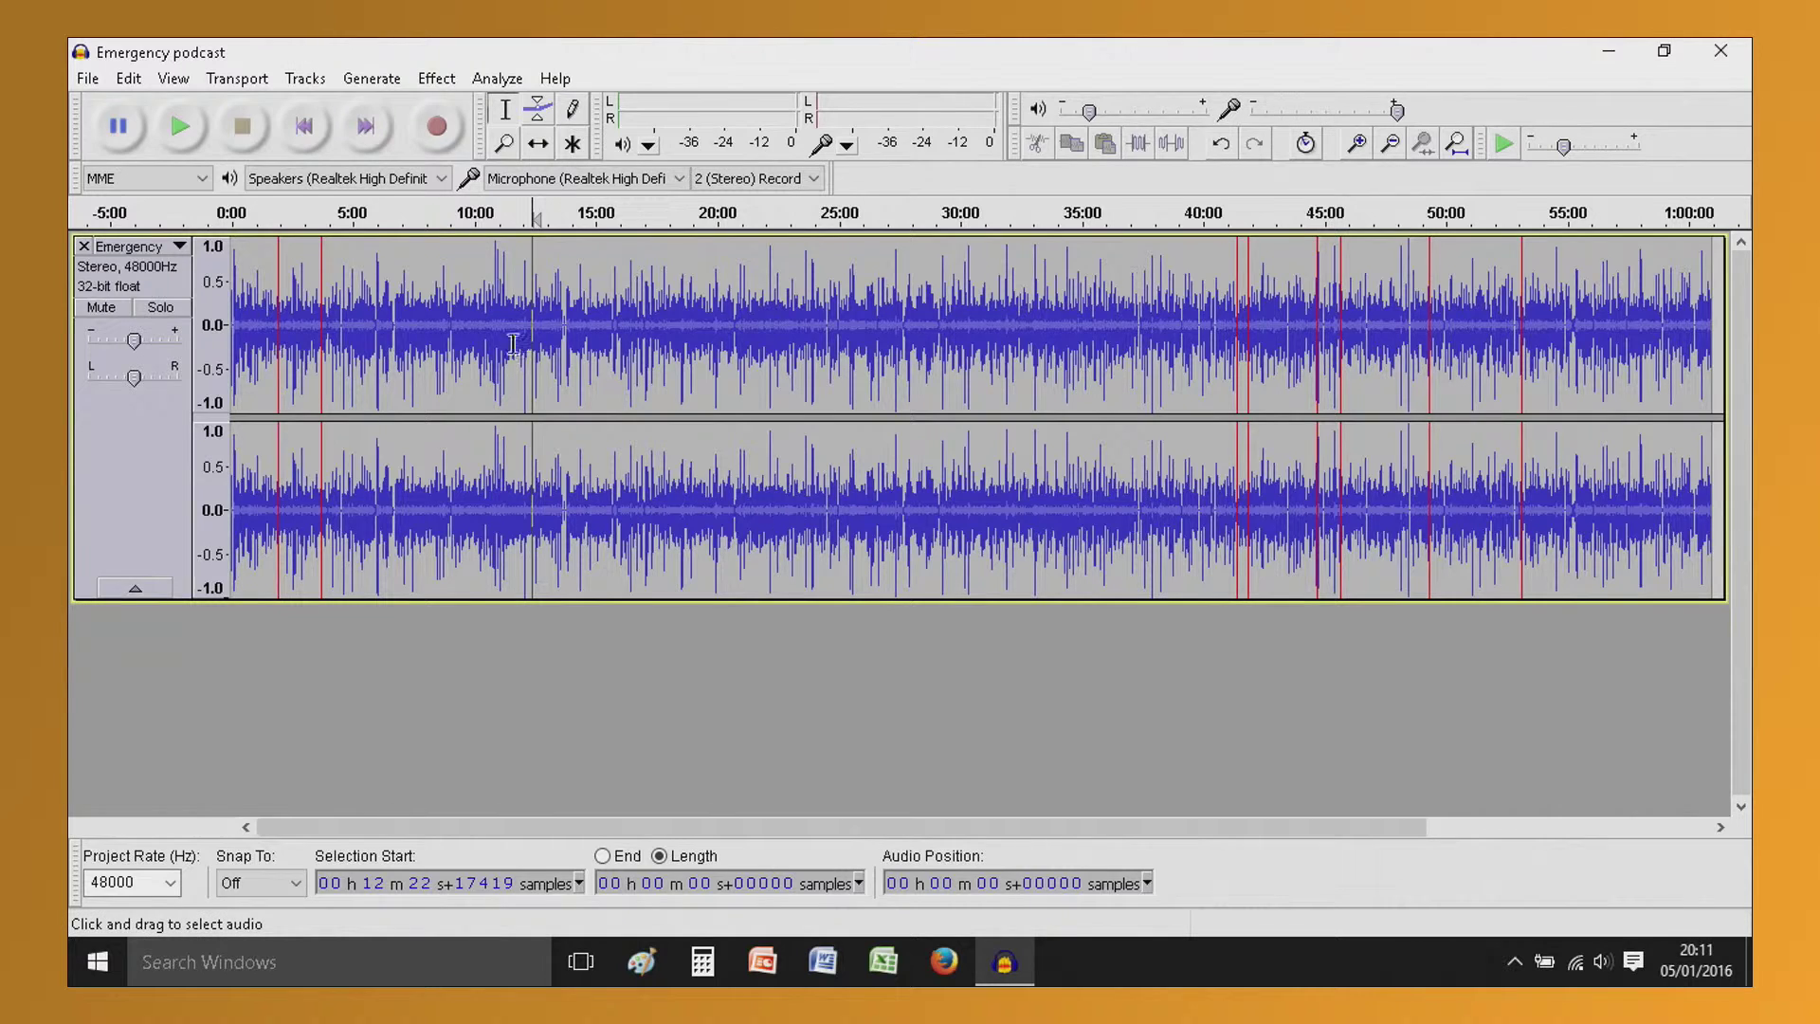
{"action": "left_click_drag", "start_coordinate": [310, 328], "coordinate": [338, 345]}
{"action": "left_click", "coordinate": [392, 345]}
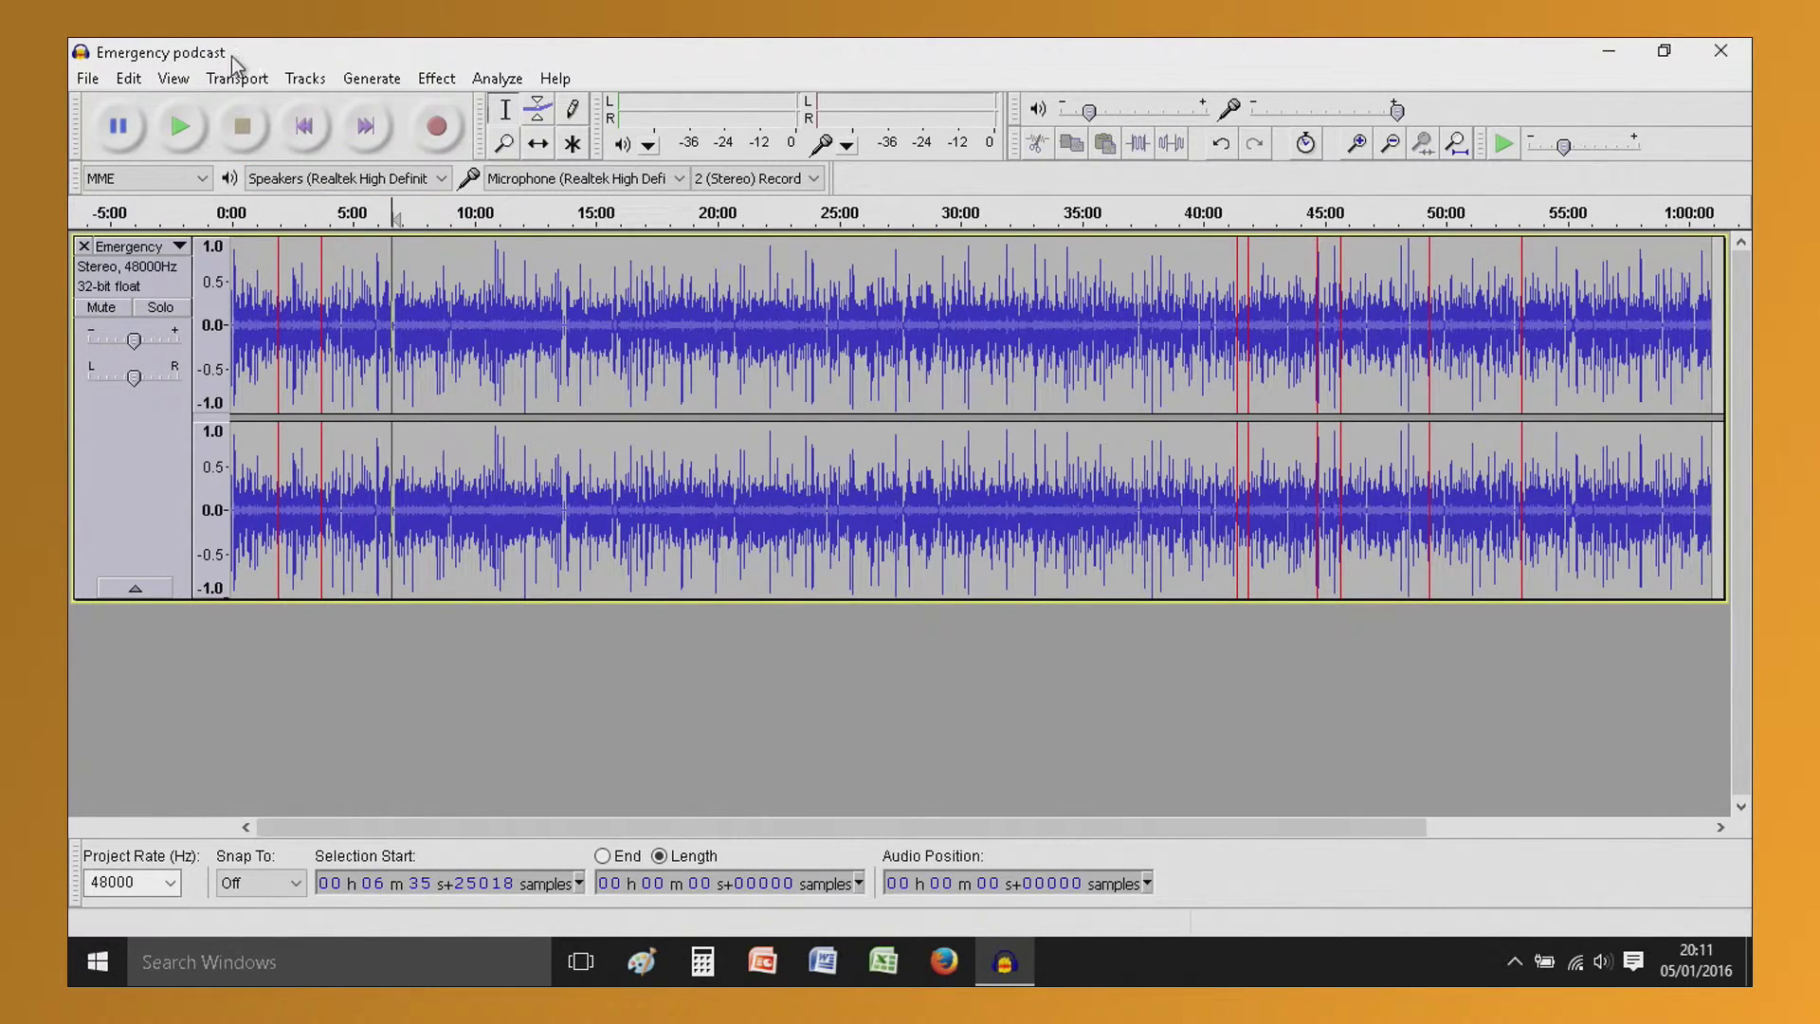
Turn the clipping display off and back on to compare the podcast waveform with and without its red markers
{"action": "left_click", "coordinate": [162, 81]}
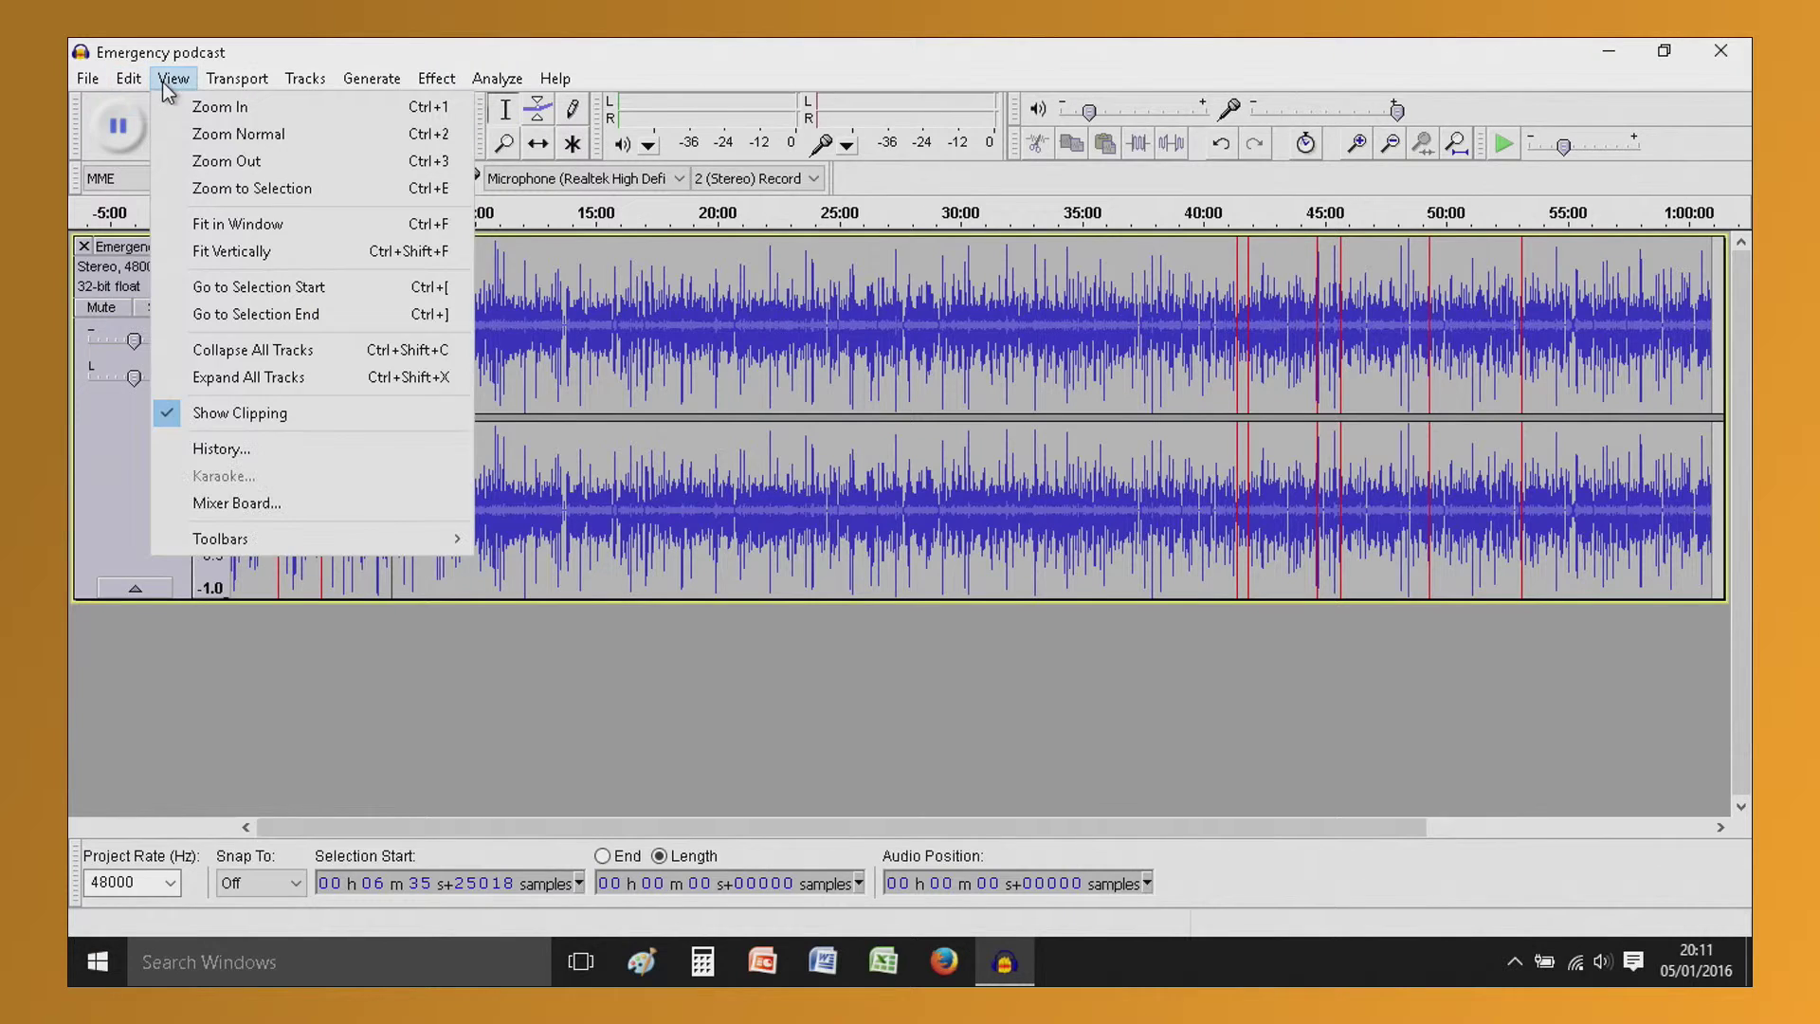
{"action": "left_click", "coordinate": [219, 408]}
{"action": "key", "text": "ctrl+a"}
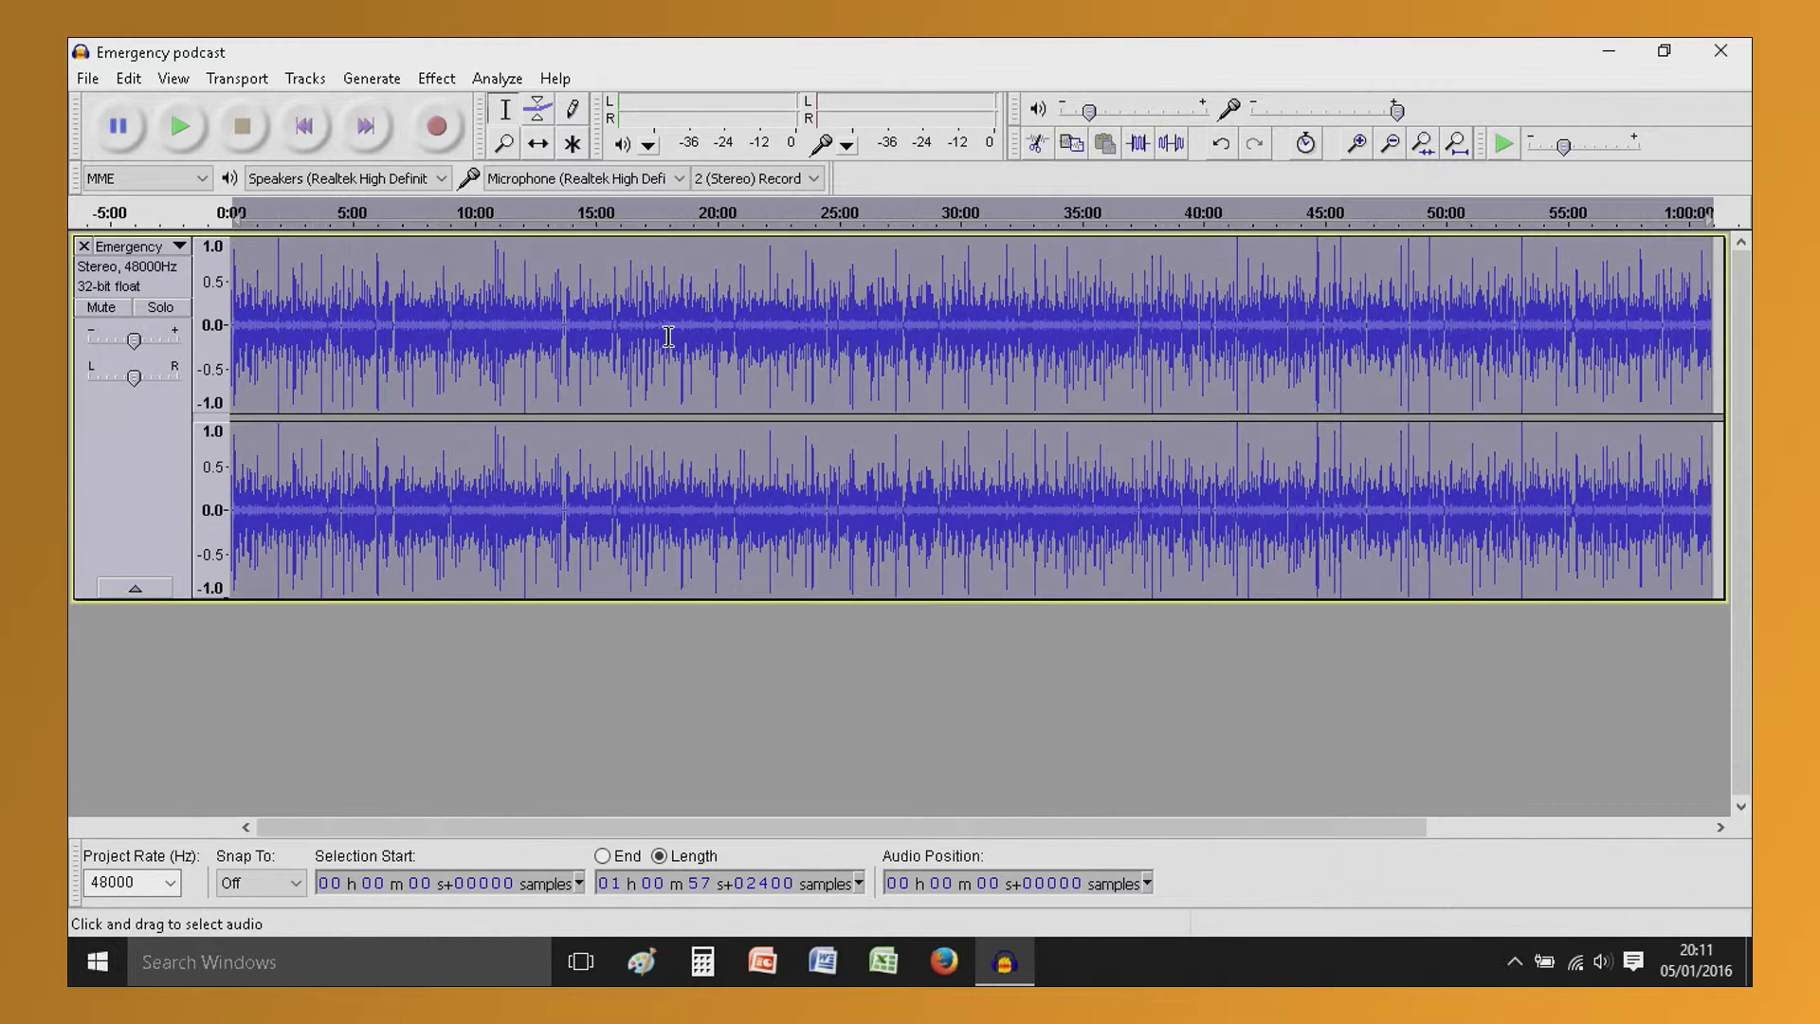
{"action": "left_click", "coordinate": [669, 336]}
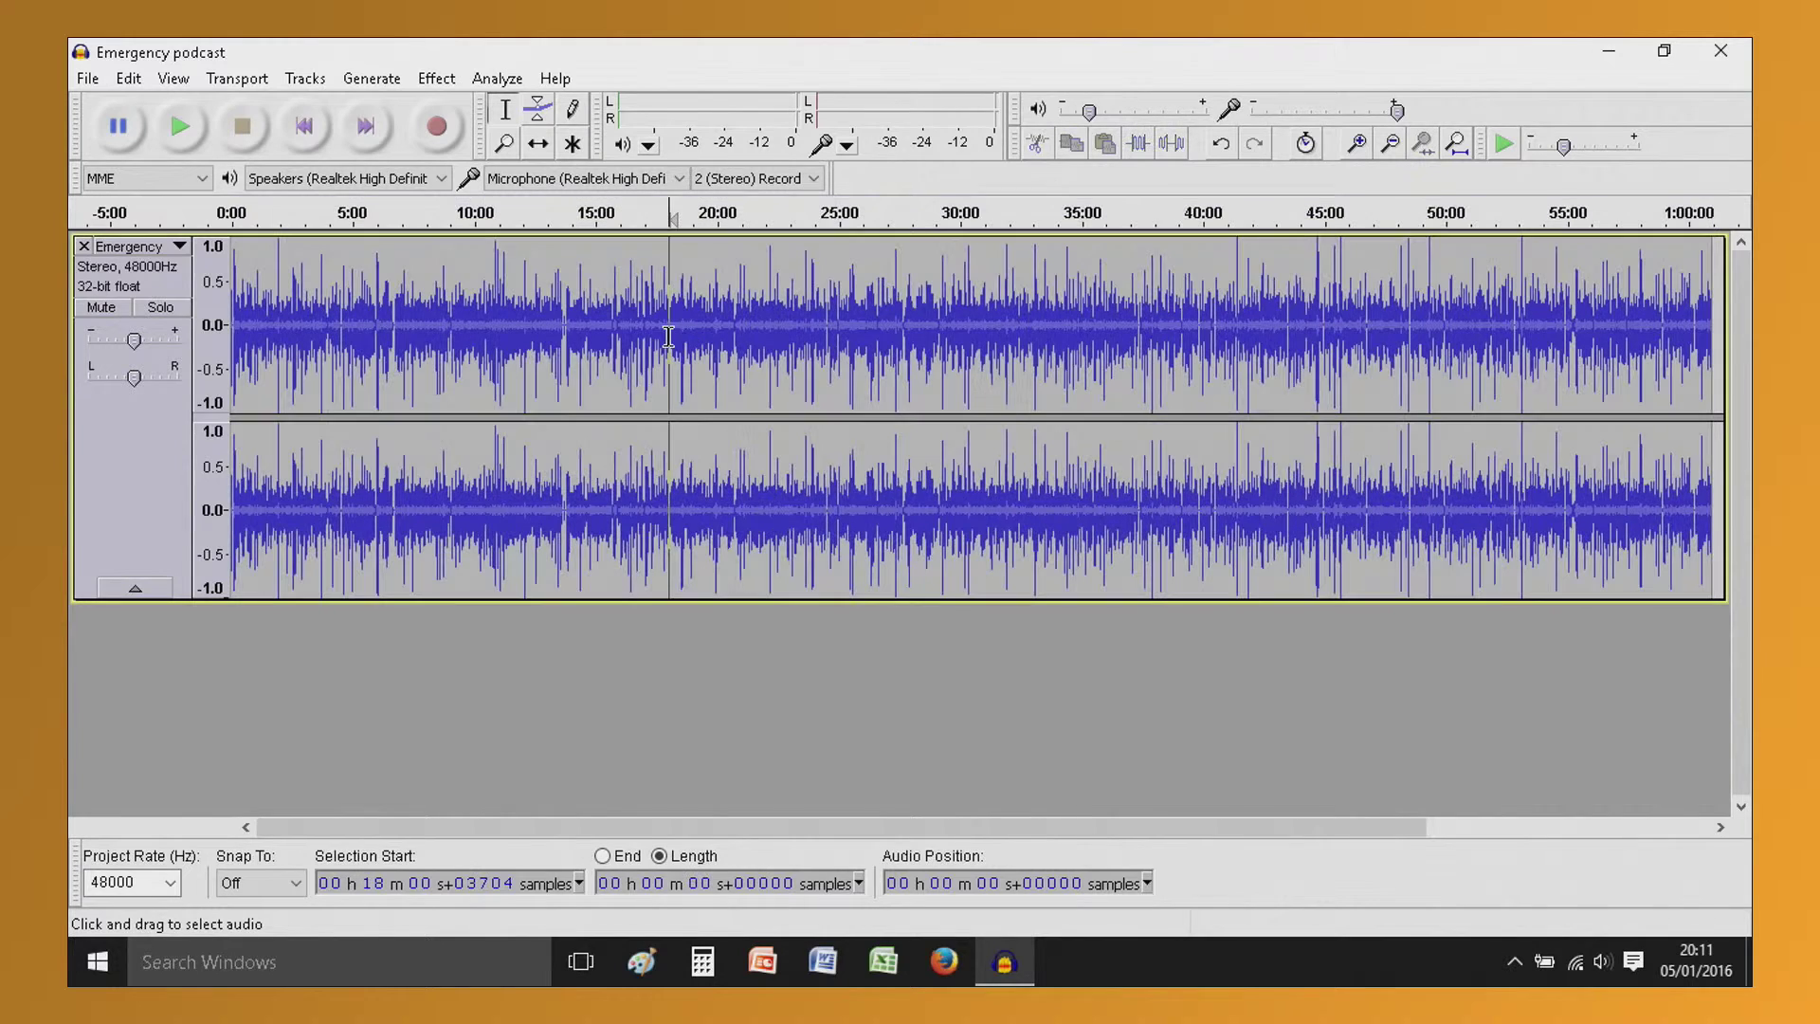
{"action": "left_click", "coordinate": [174, 79]}
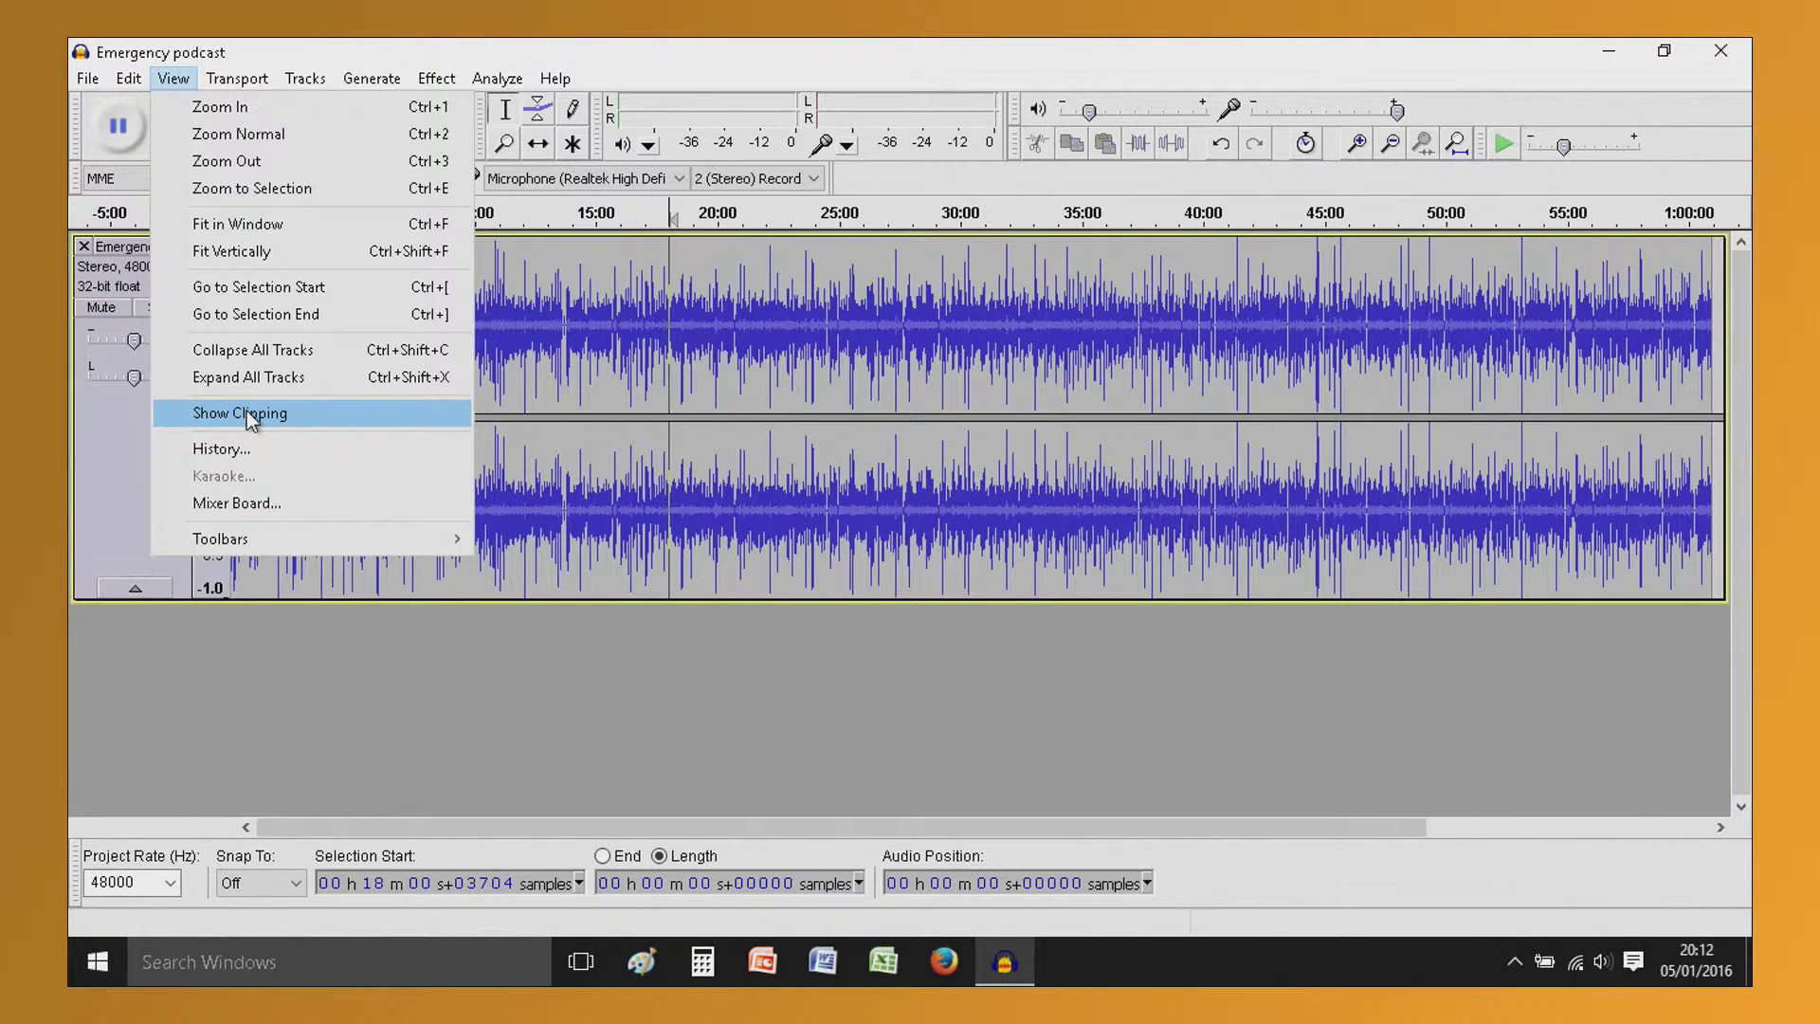
{"action": "left_click", "coordinate": [310, 414]}
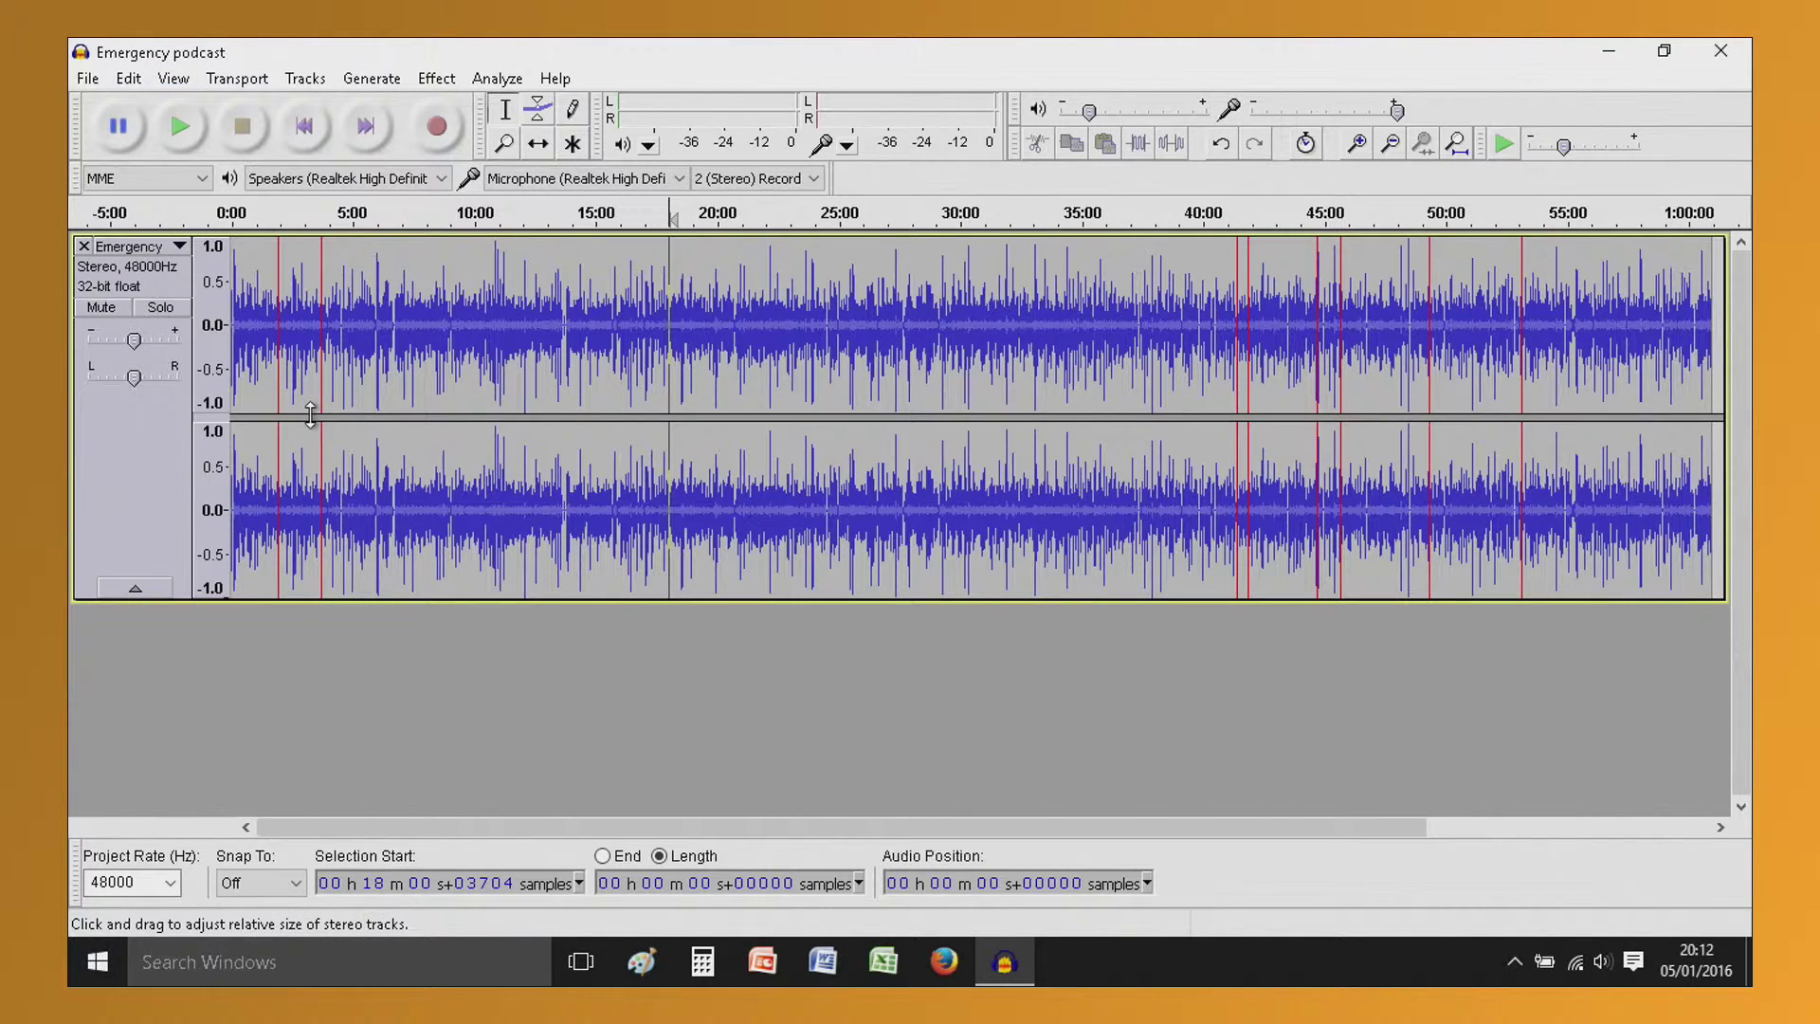
Select about 92 samples around the first clipping marker near 1:55.208 and apply the Repair effect to them
{"action": "left_click_drag", "start_coordinate": [272, 357], "coordinate": [269, 357]}
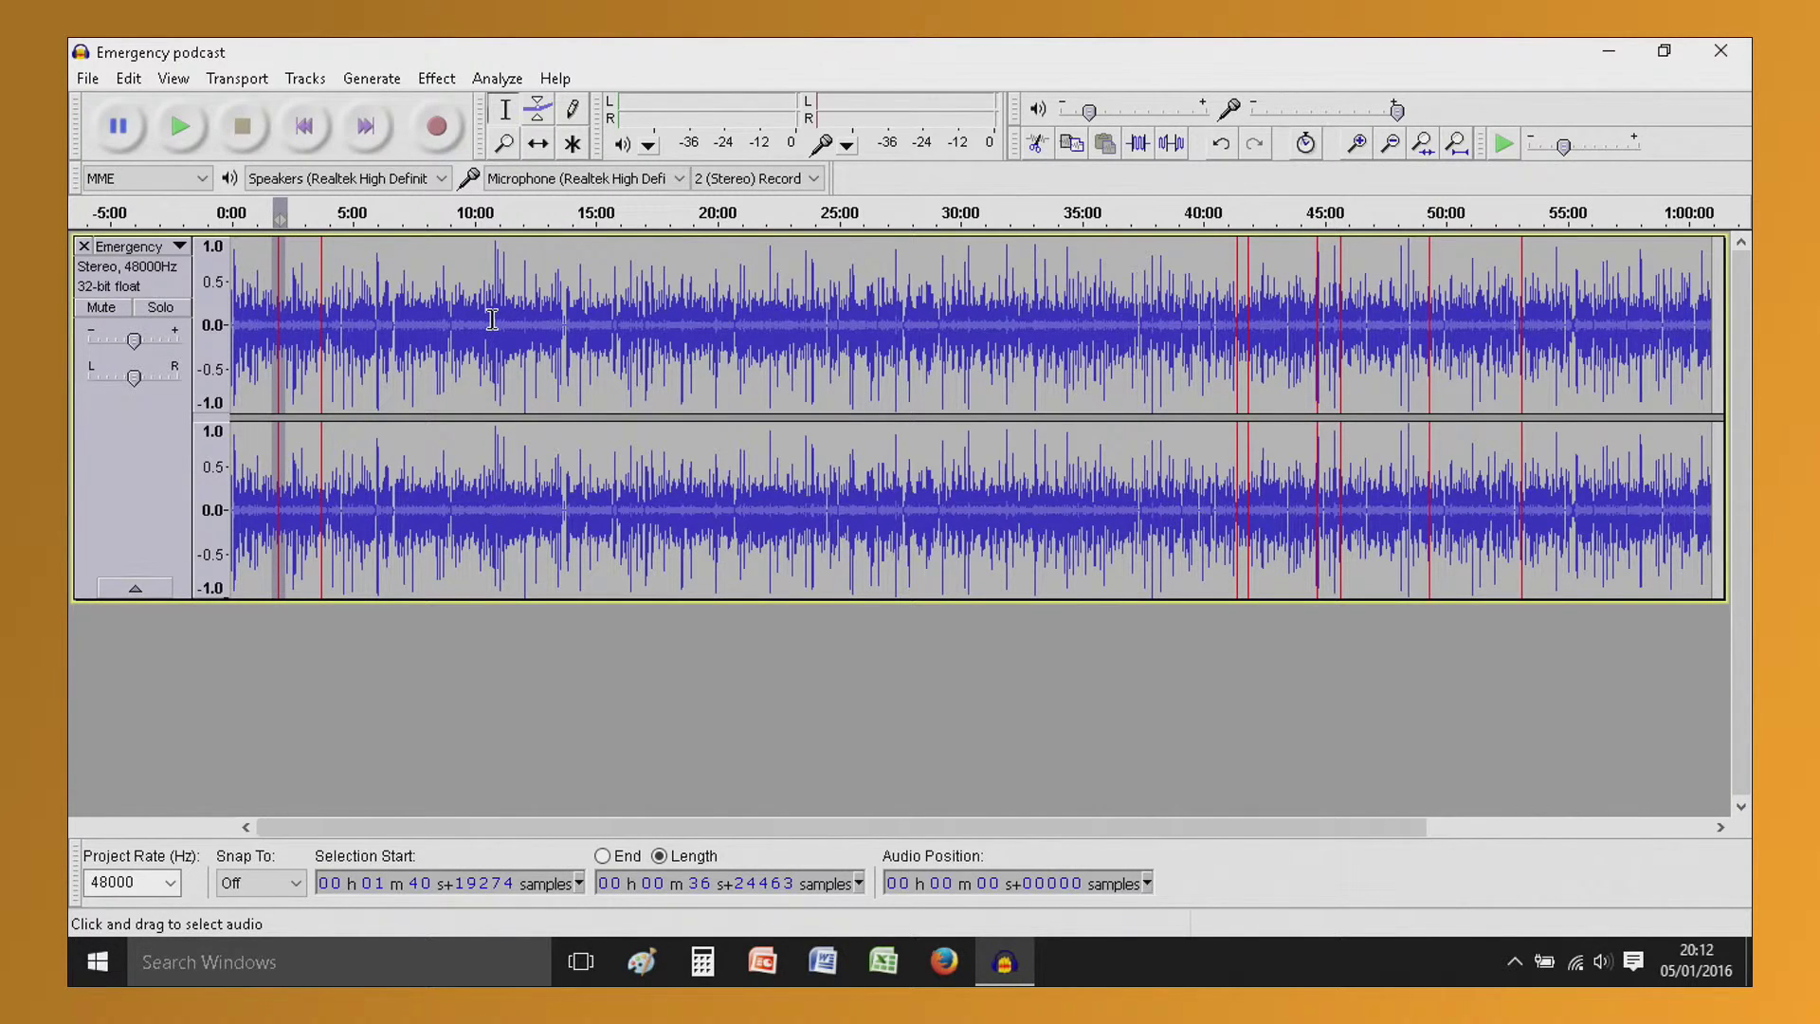
{"action": "left_click", "coordinate": [1423, 144]}
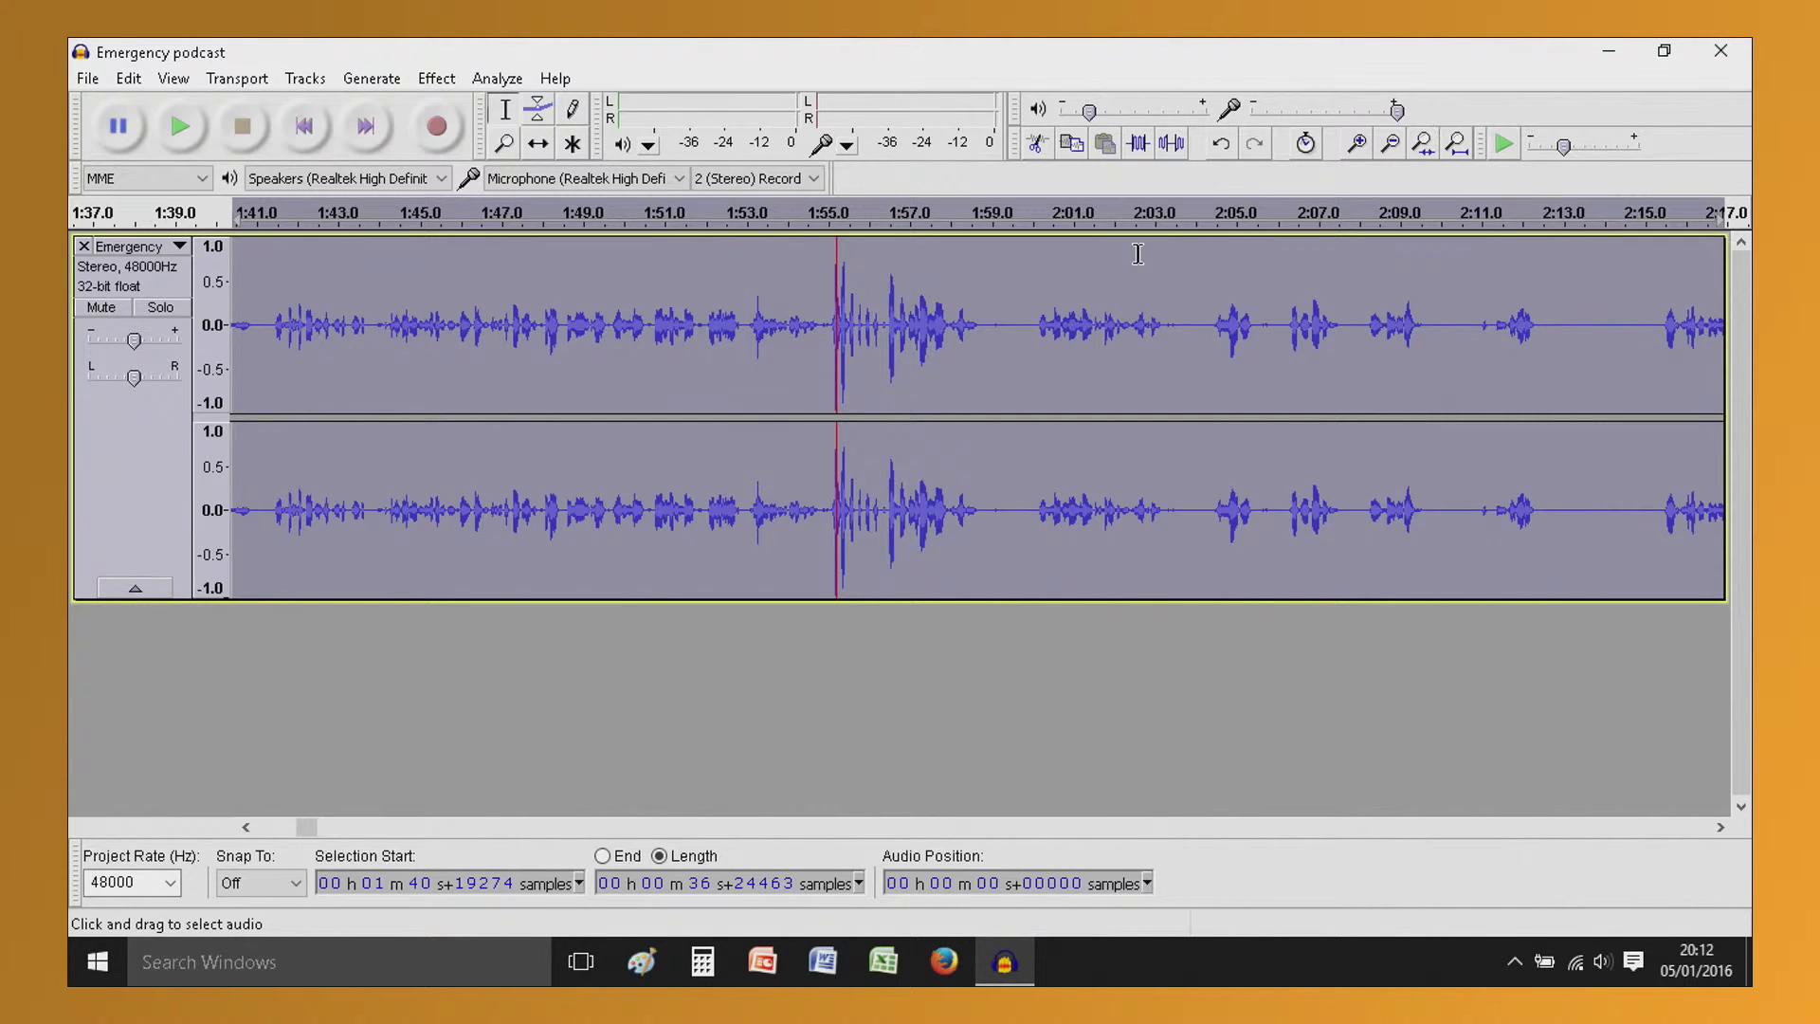
{"action": "left_click_drag", "start_coordinate": [819, 324], "coordinate": [857, 326]}
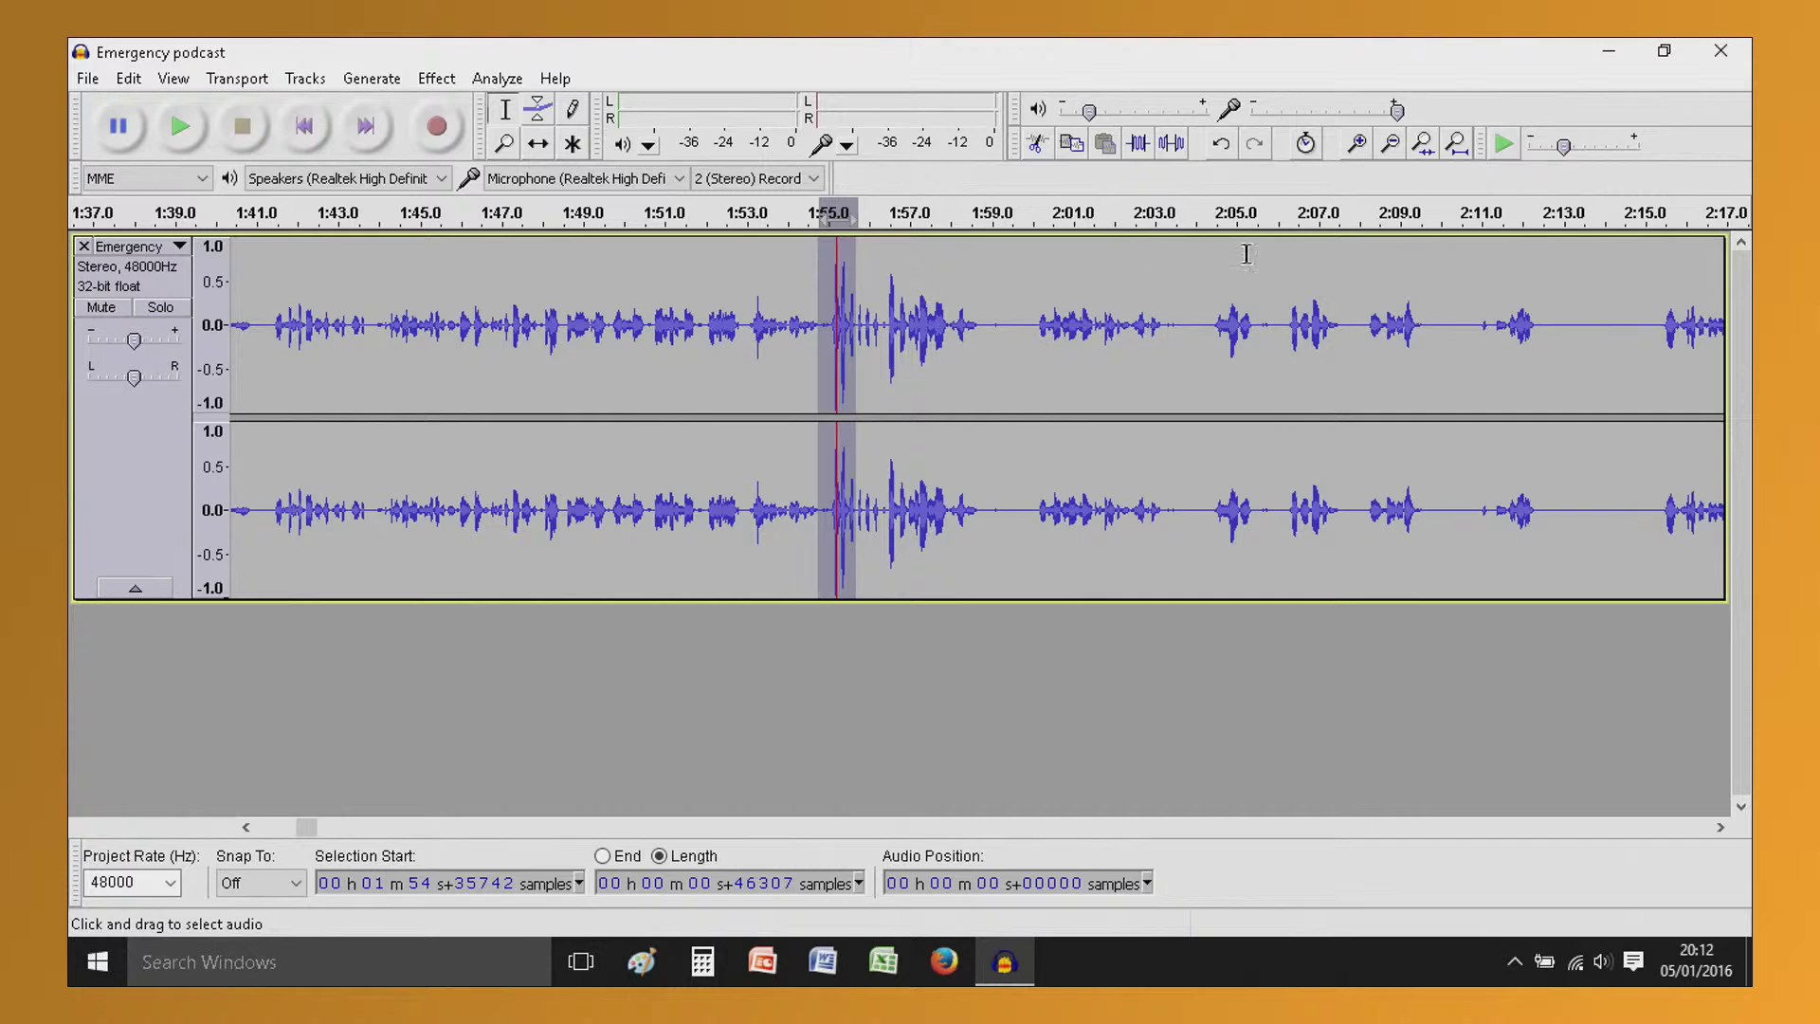
{"action": "left_click", "coordinate": [1422, 143]}
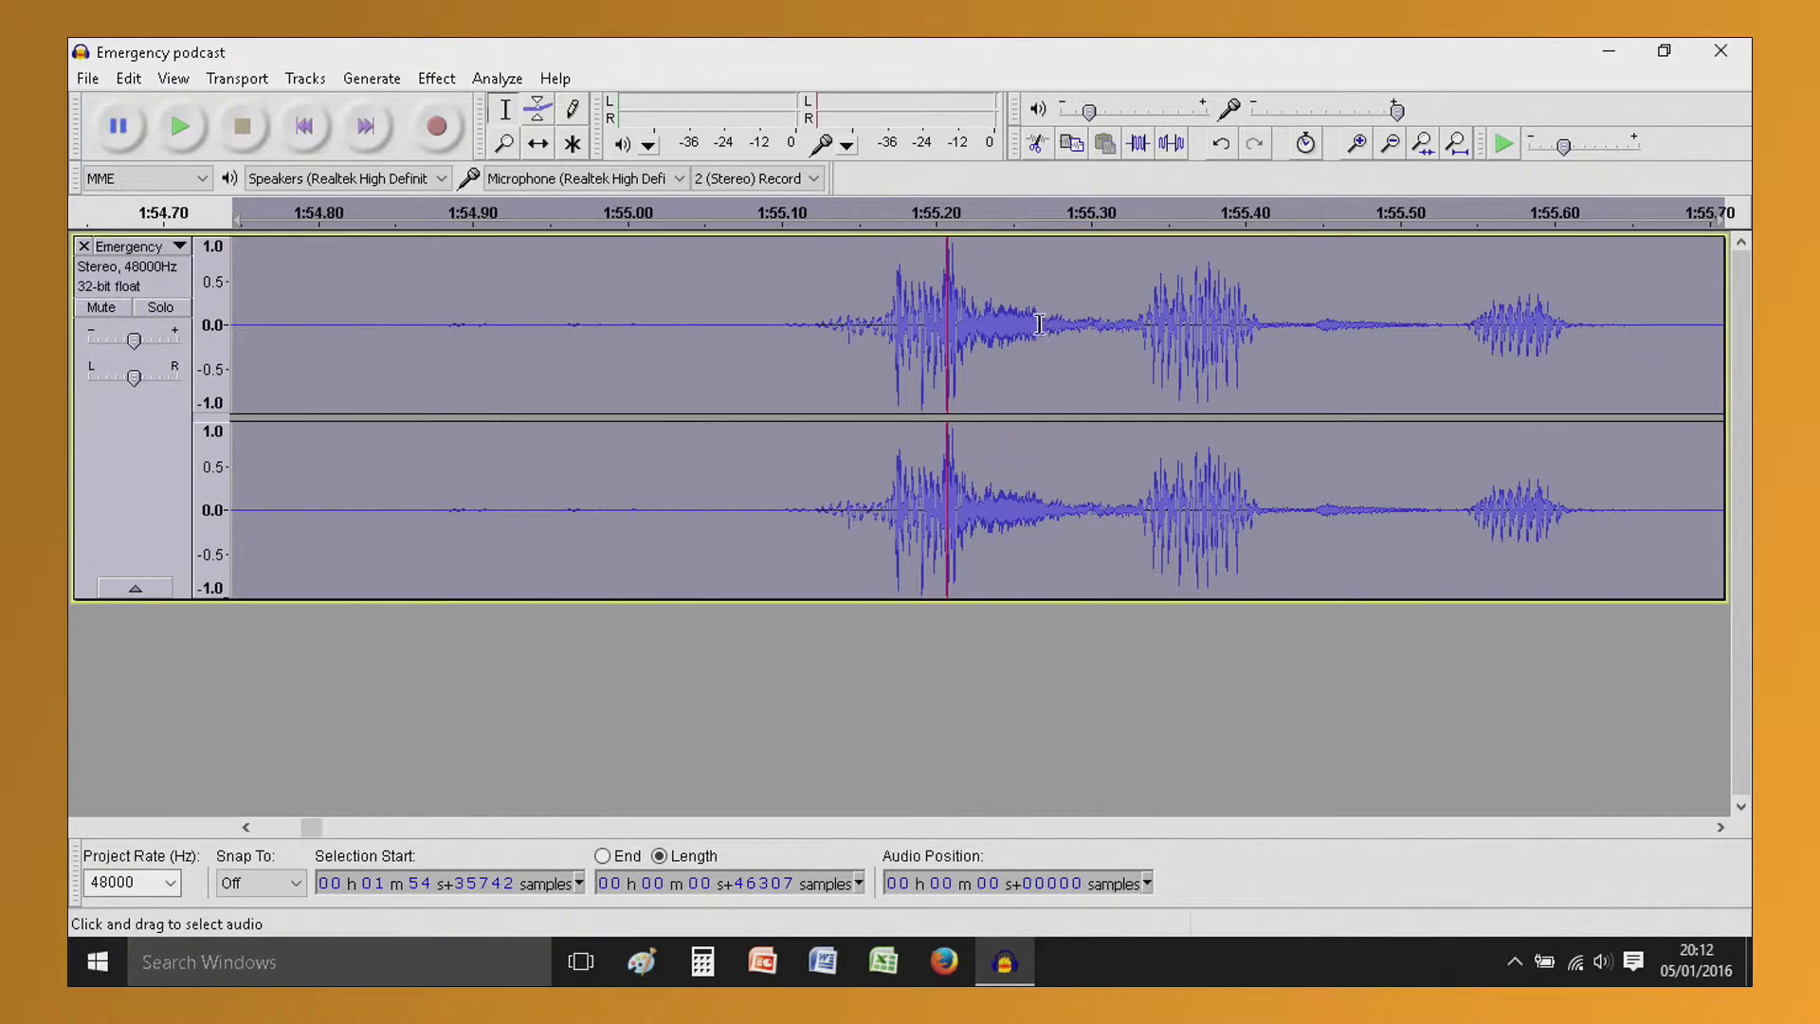
{"action": "left_click_drag", "start_coordinate": [921, 326], "coordinate": [973, 332]}
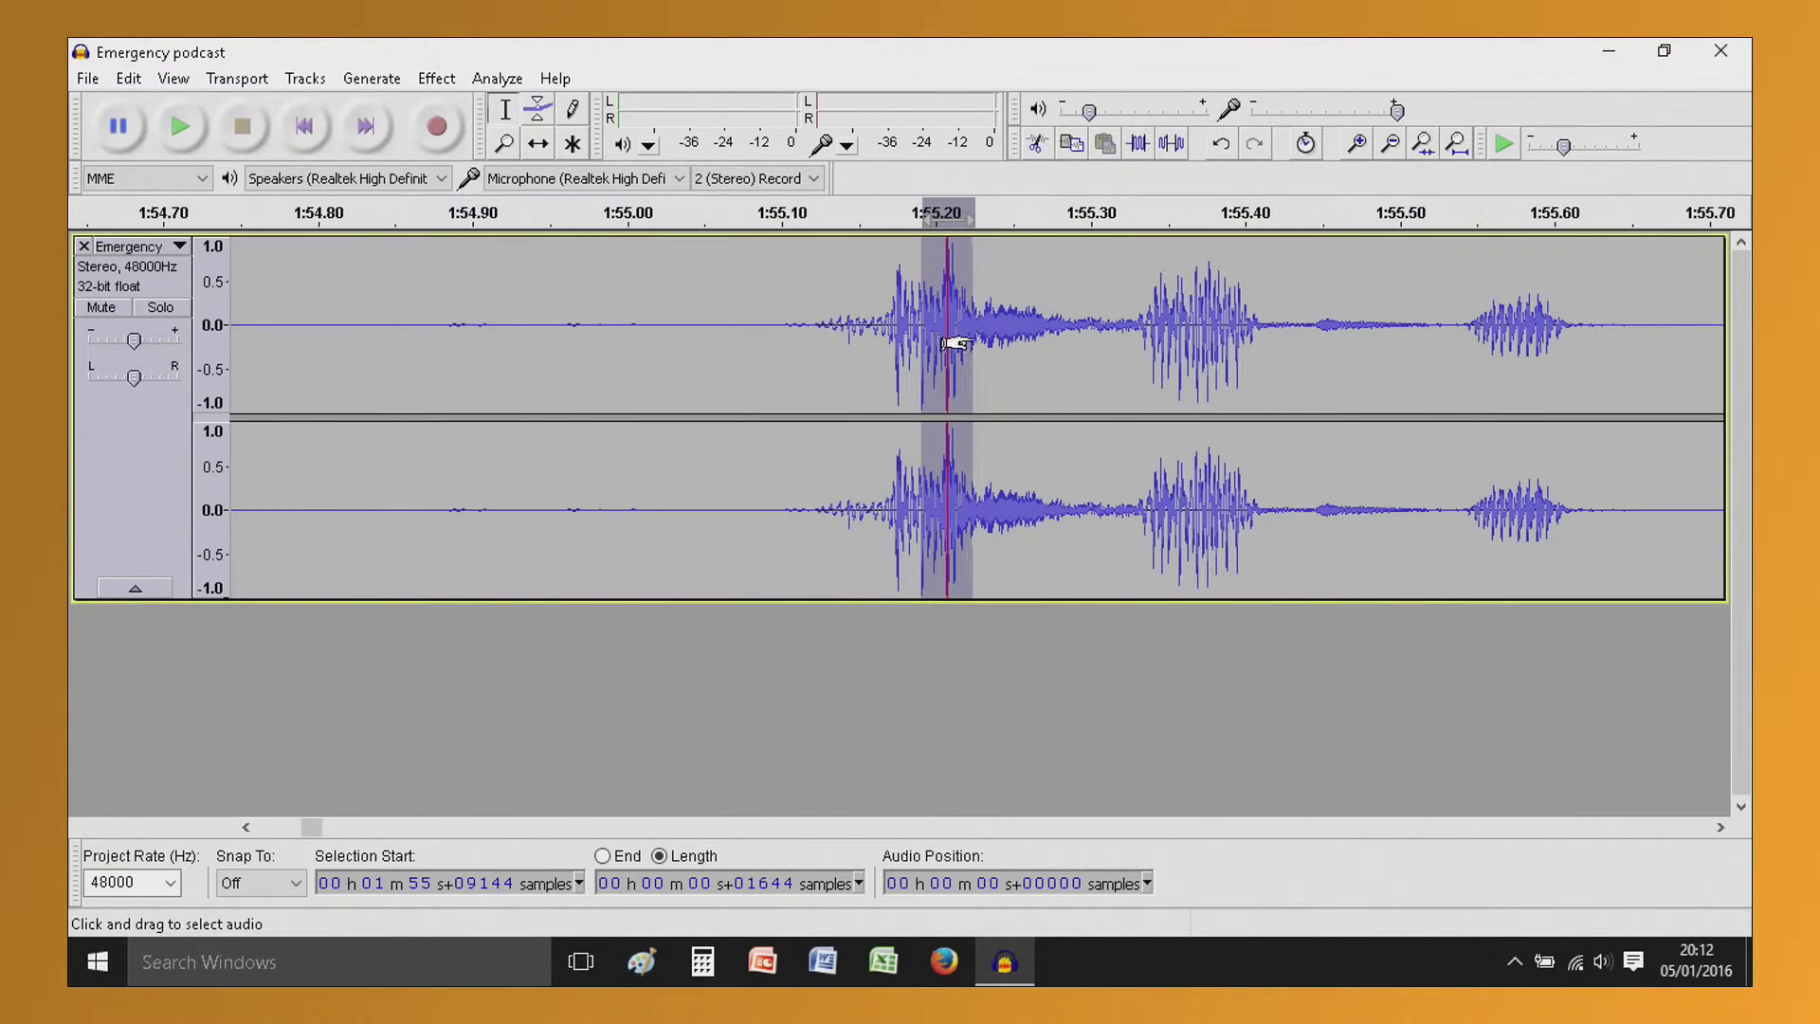
{"action": "left_click", "coordinate": [1422, 143]}
{"action": "left_click_drag", "start_coordinate": [1024, 346], "coordinate": [885, 352]}
{"action": "left_click", "coordinate": [1357, 143]}
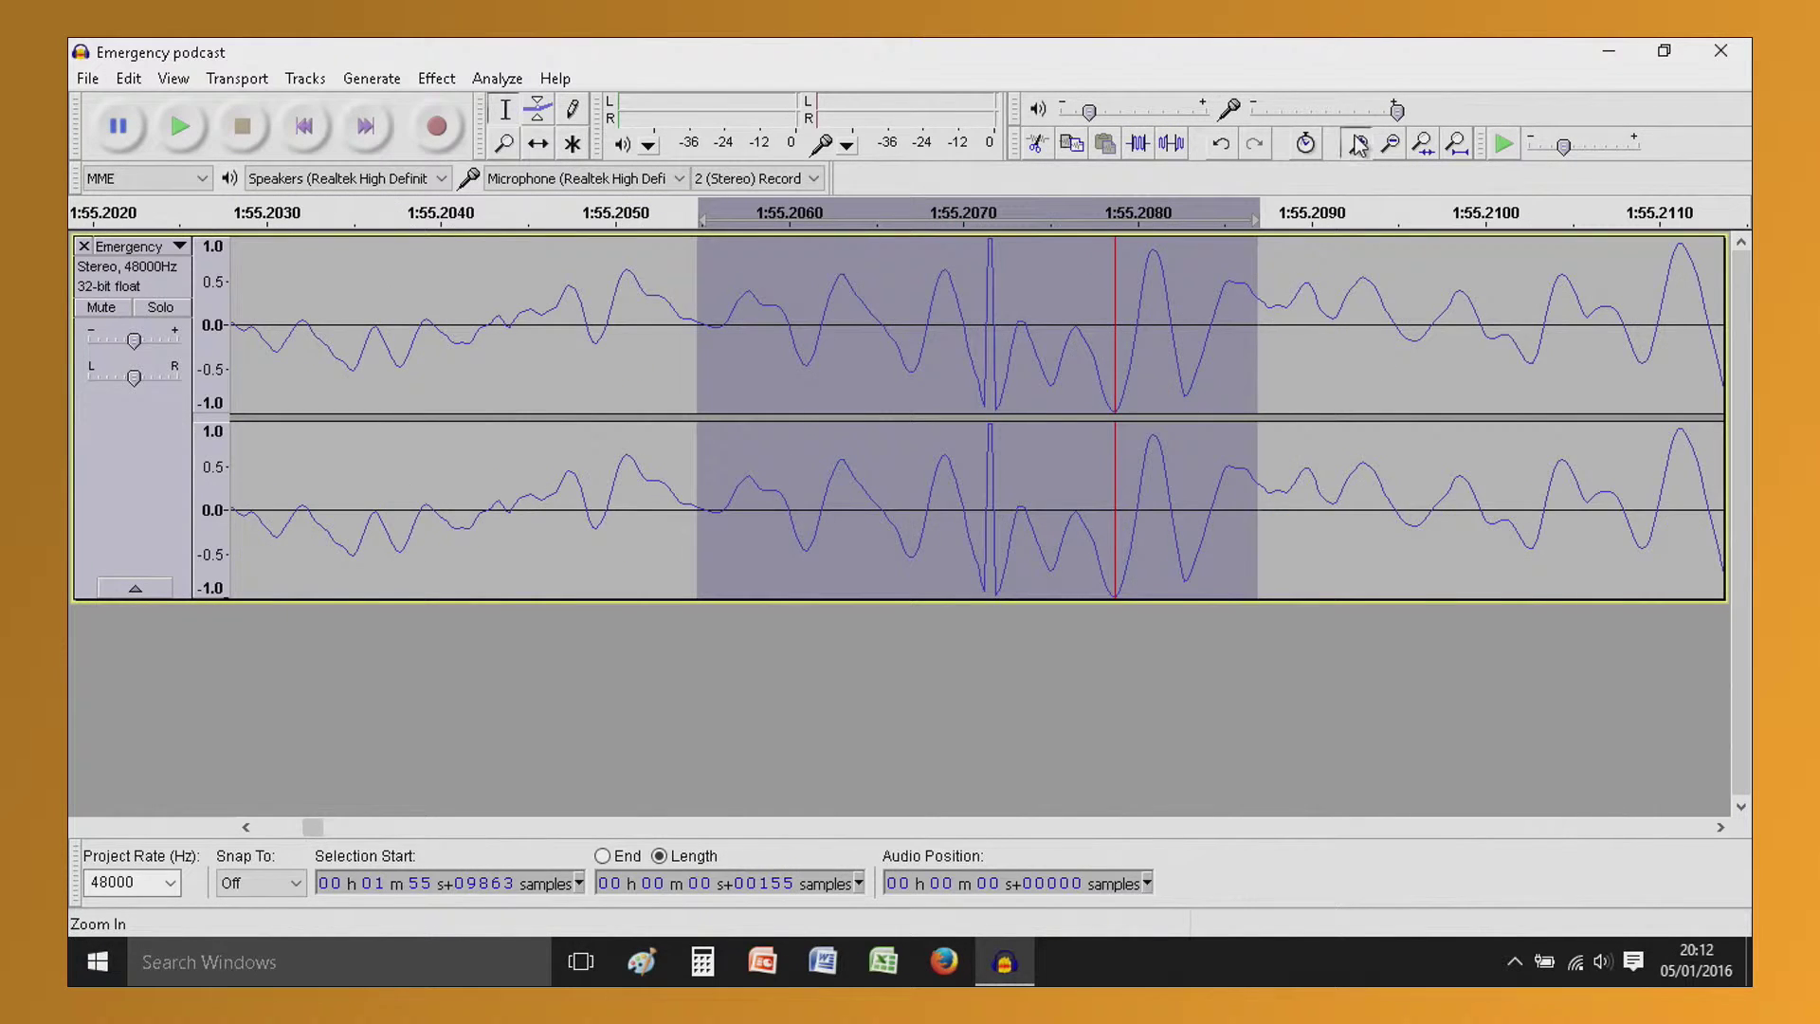
{"action": "left_click", "coordinate": [1357, 143]}
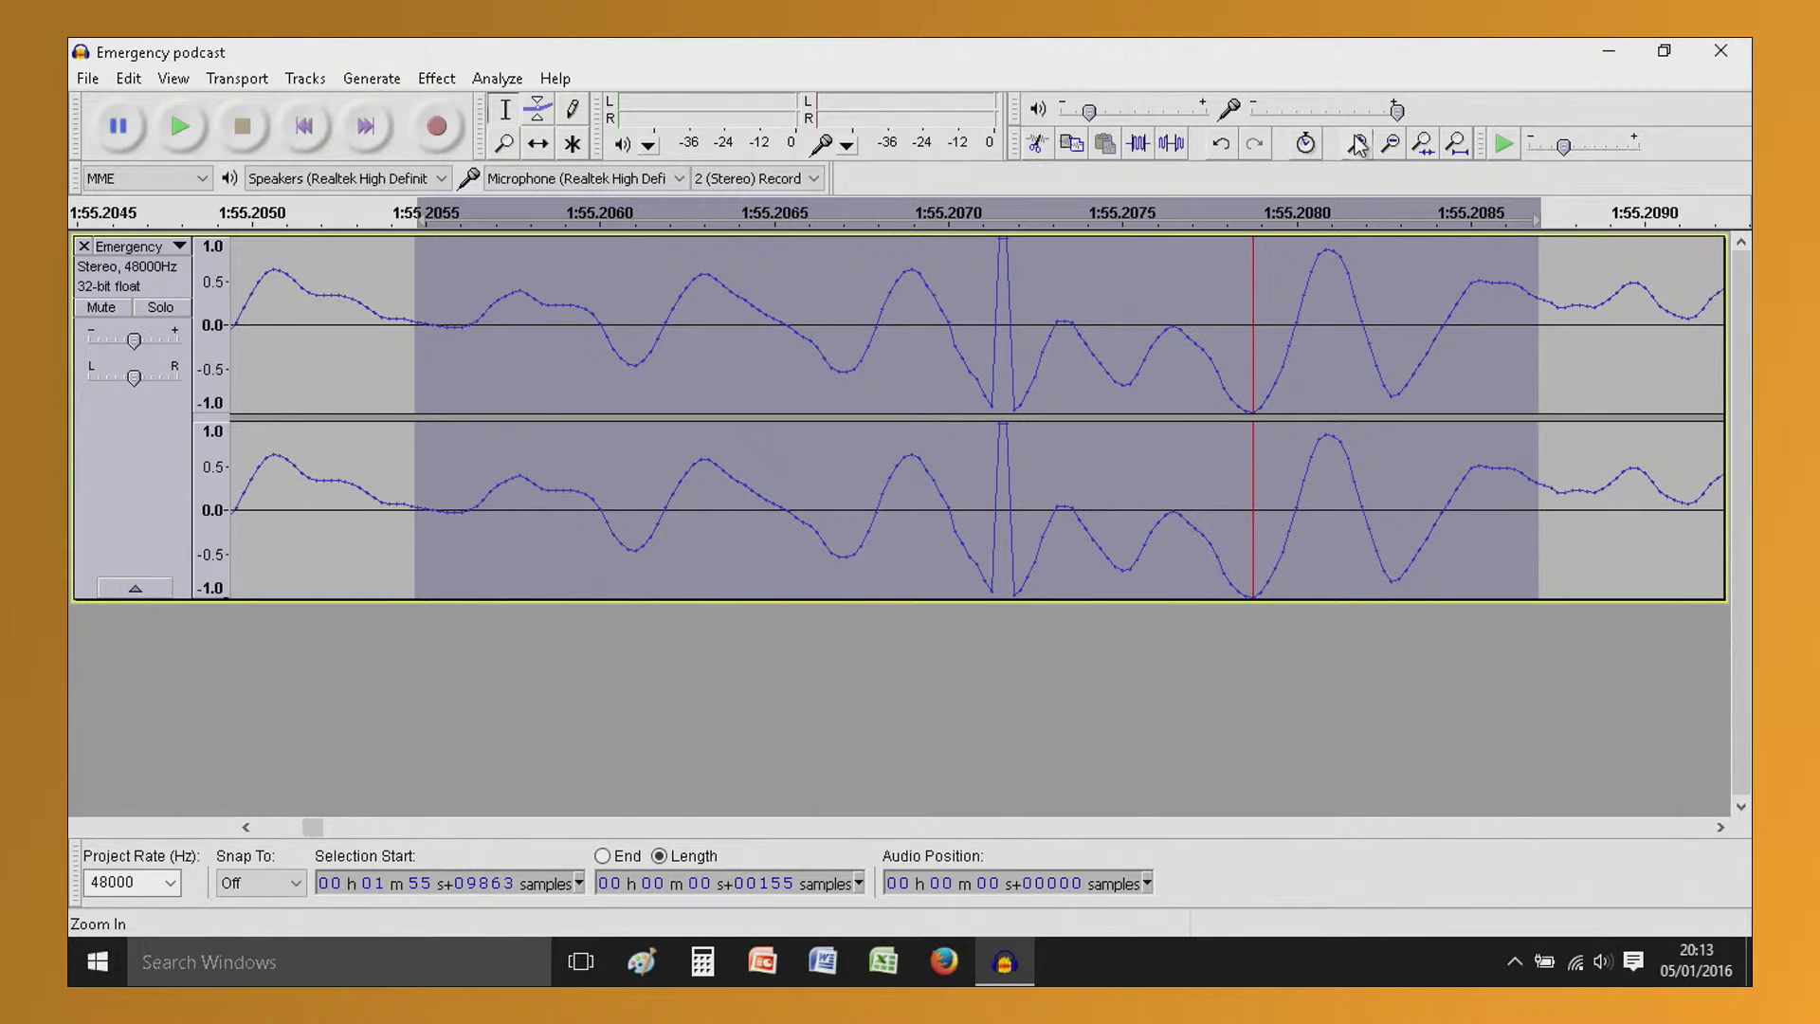
{"action": "left_click", "coordinate": [1254, 360]}
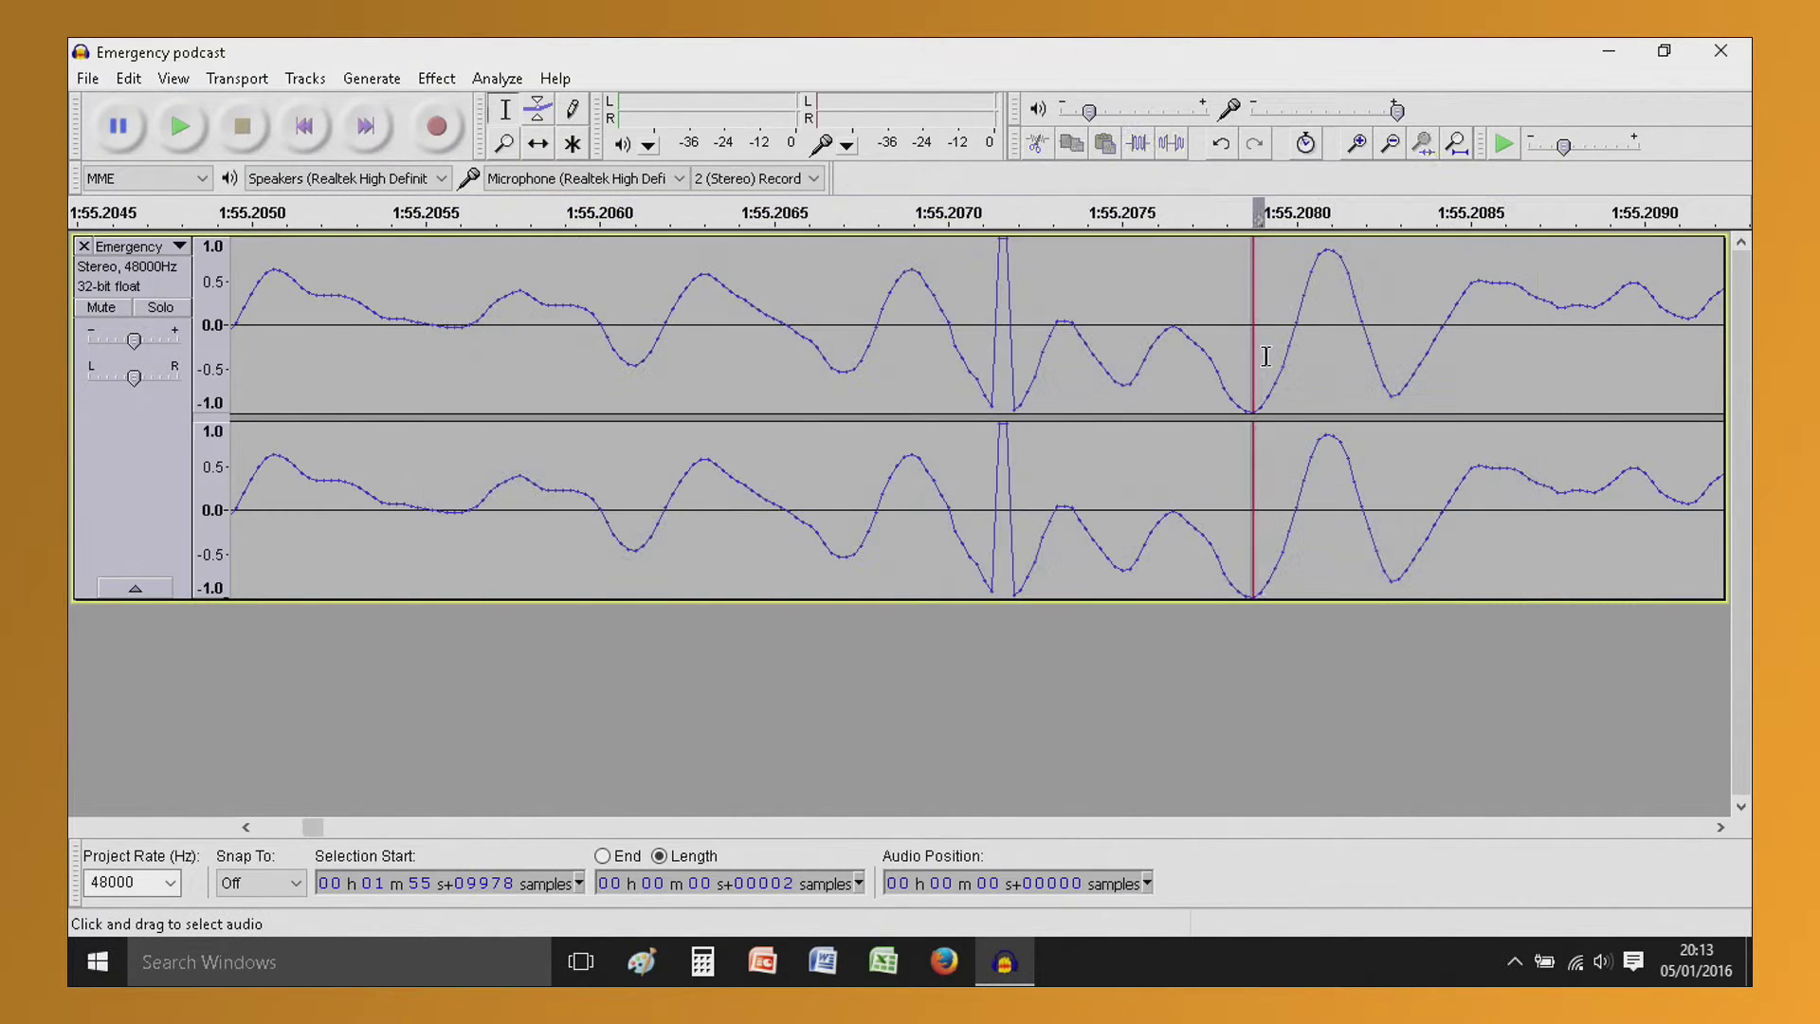
{"action": "left_click_drag", "start_coordinate": [1495, 349], "coordinate": [829, 296]}
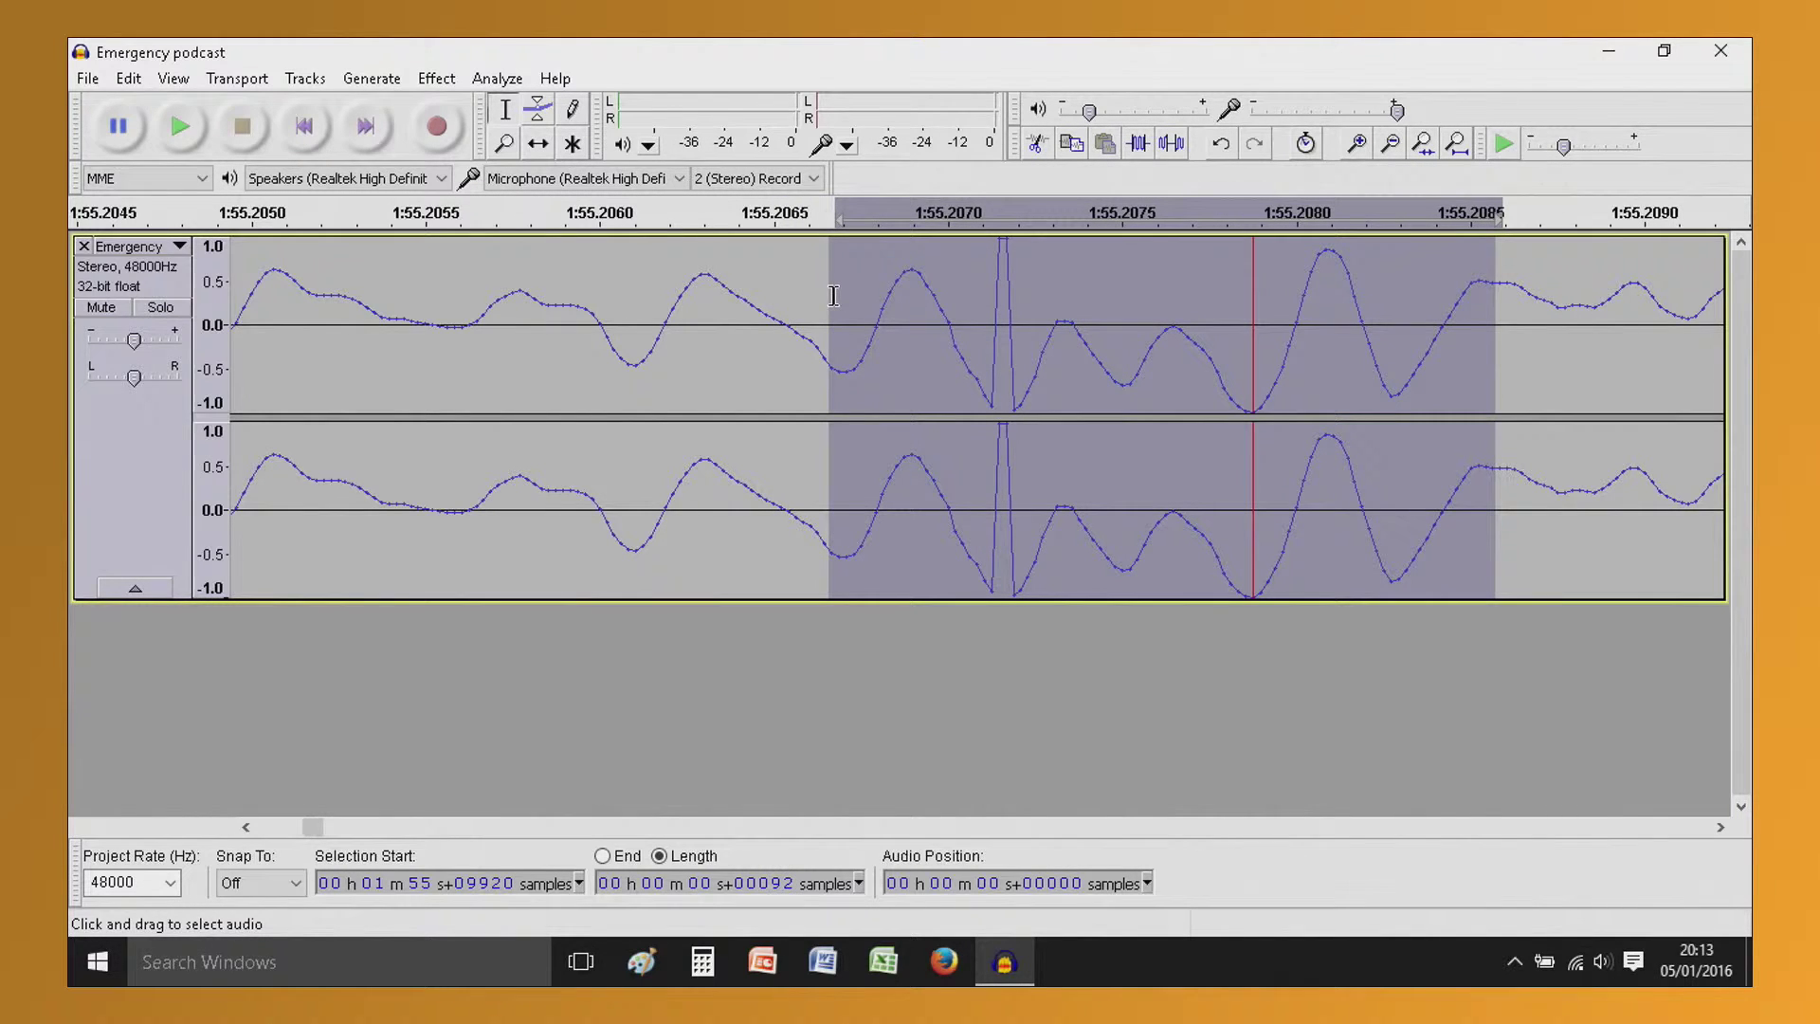
{"action": "left_click", "coordinate": [434, 78]}
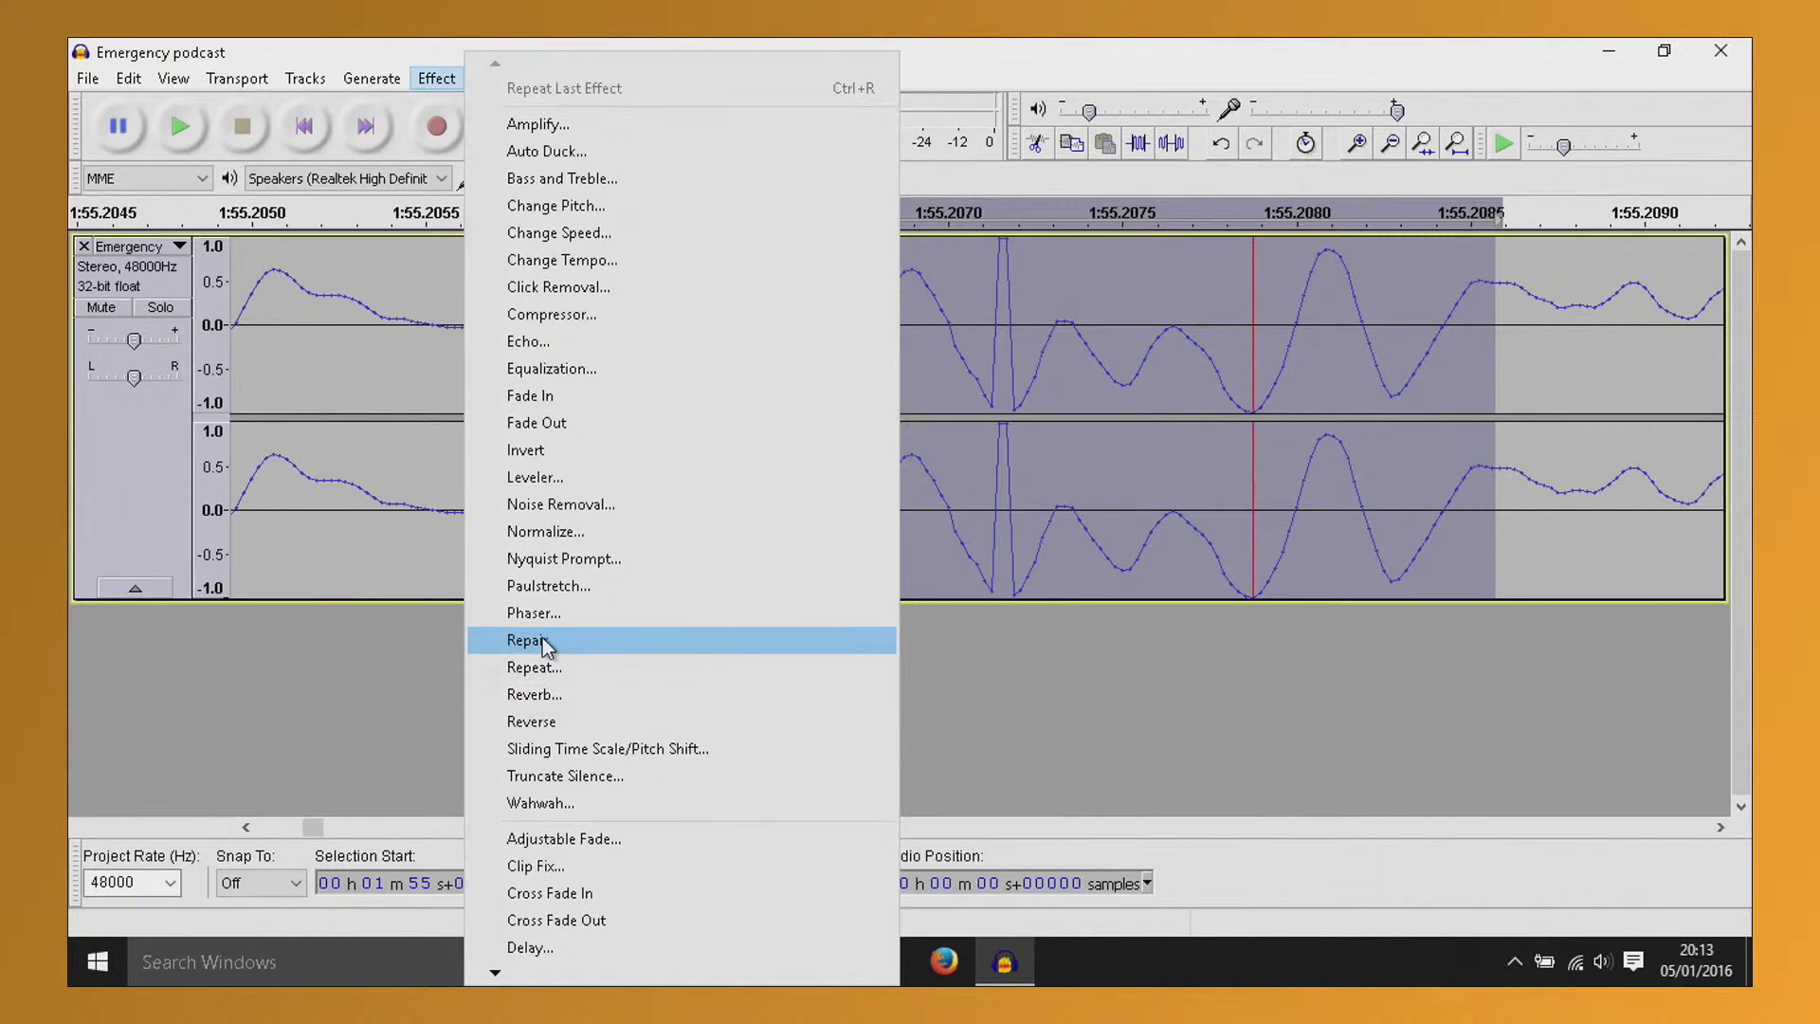
{"action": "left_click", "coordinate": [542, 639]}
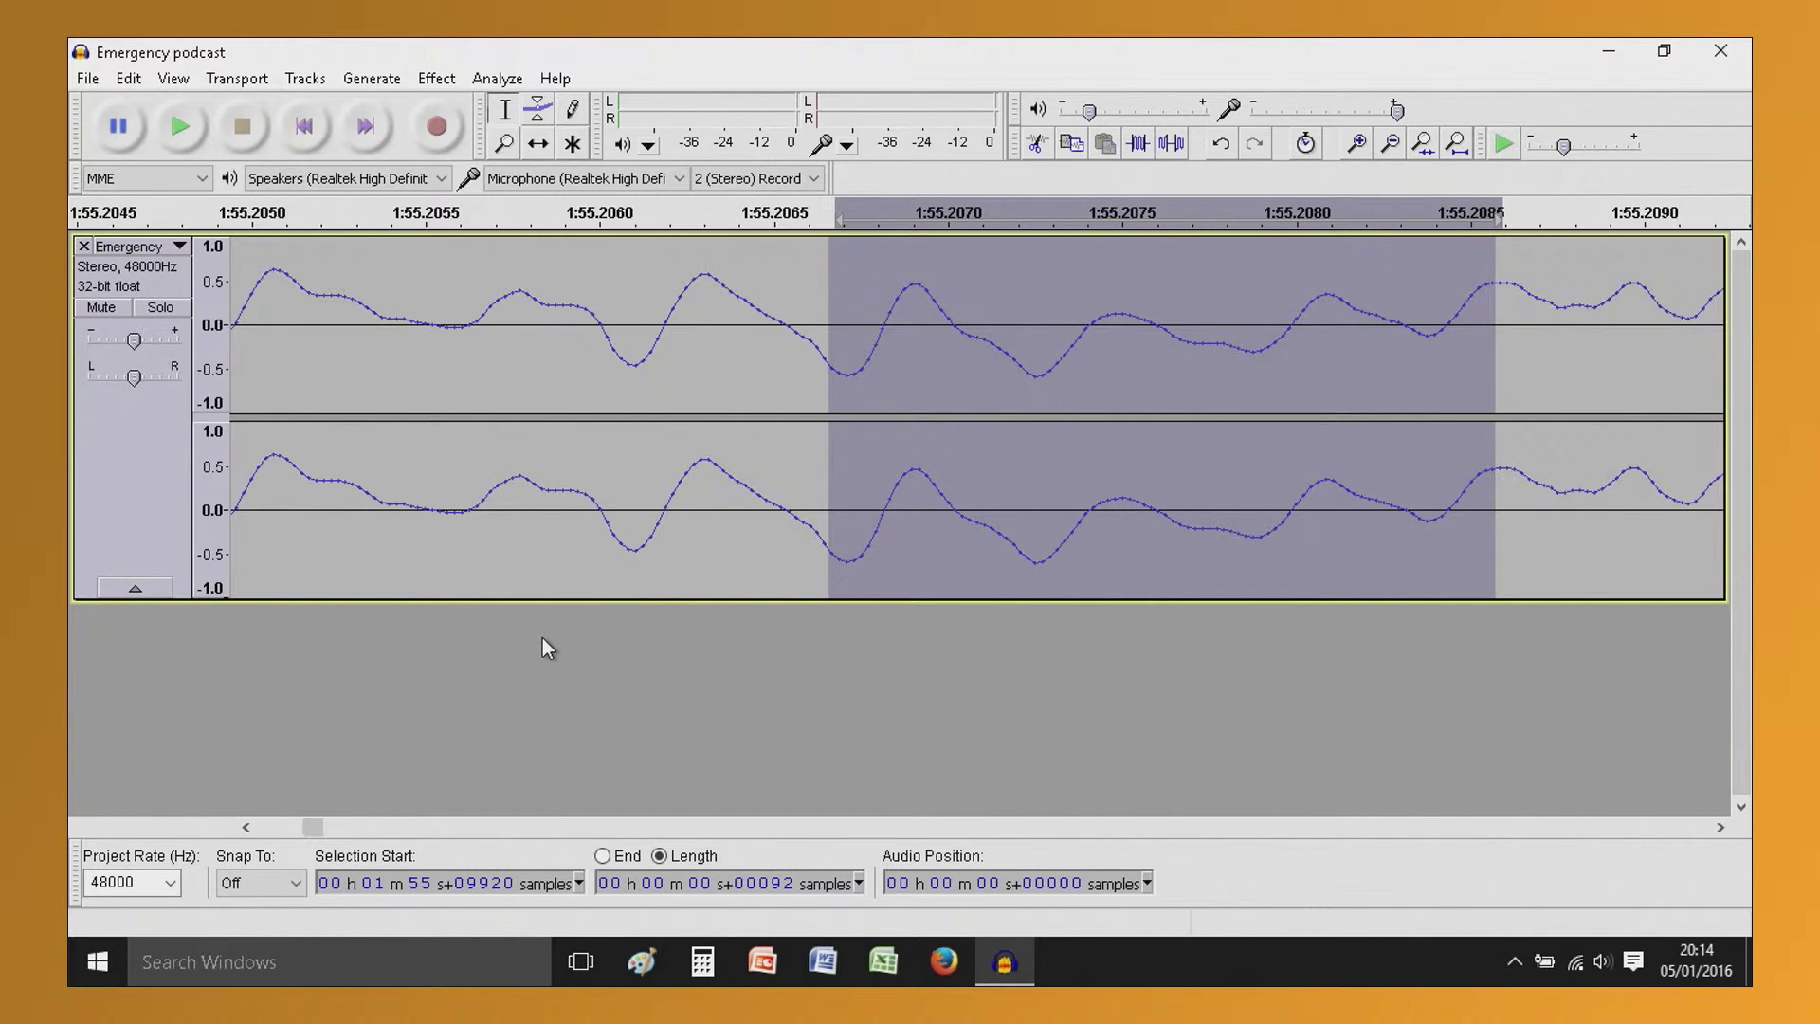
{"action": "left_click", "coordinate": [1000, 347]}
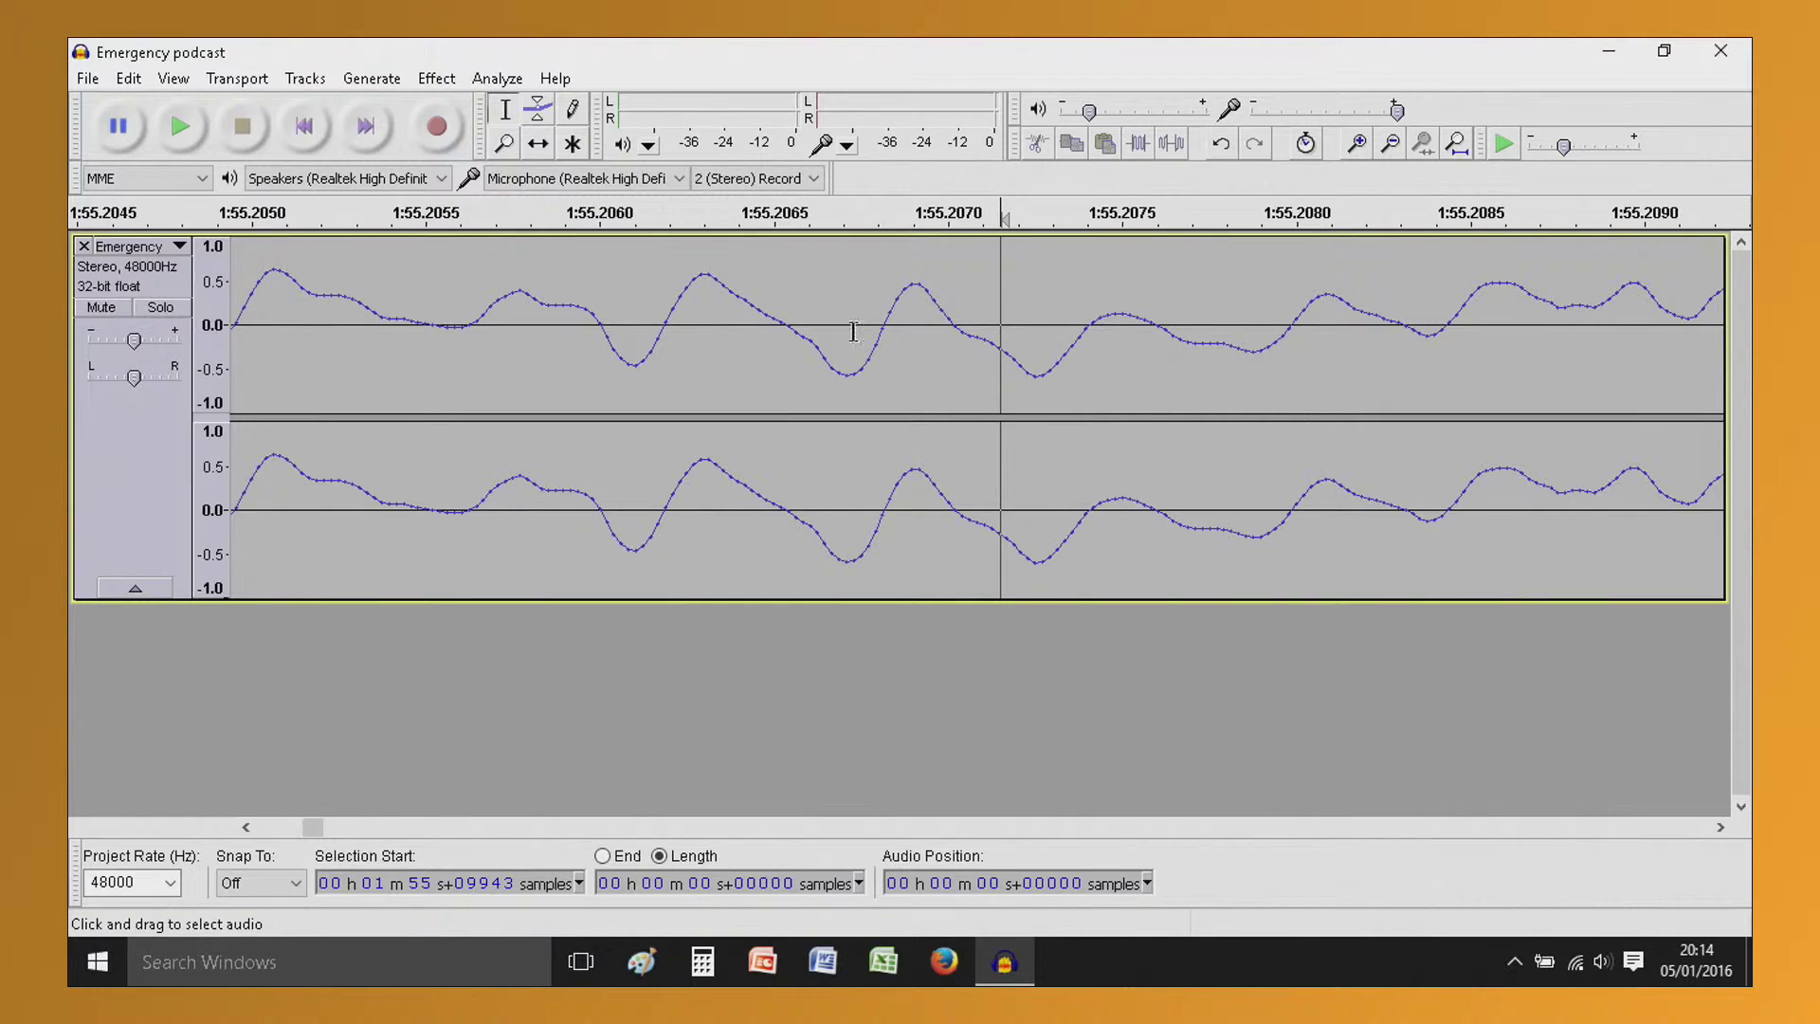
Select about 31 samples from roughly 1:55.2064 to 1:55.2070 and apply the Repair effect to them
{"action": "left_click_drag", "start_coordinate": [728, 313], "coordinate": [951, 368]}
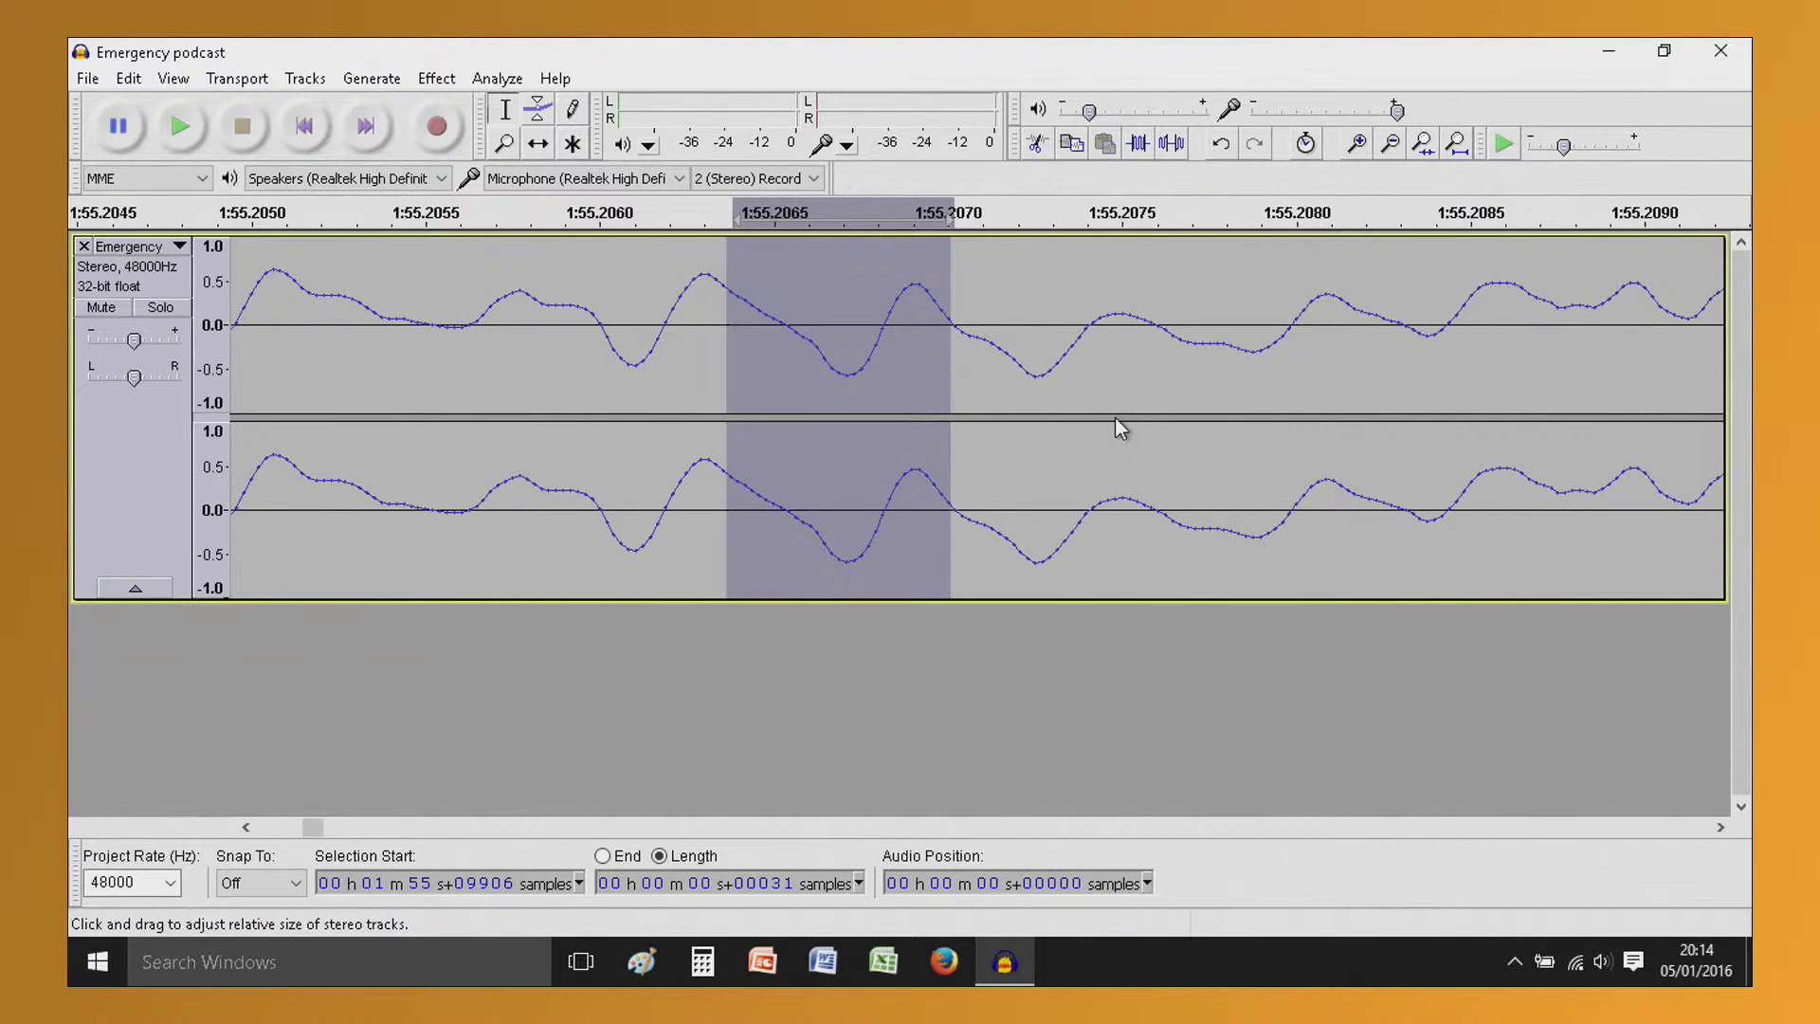
{"action": "key", "text": "ctrl+r"}
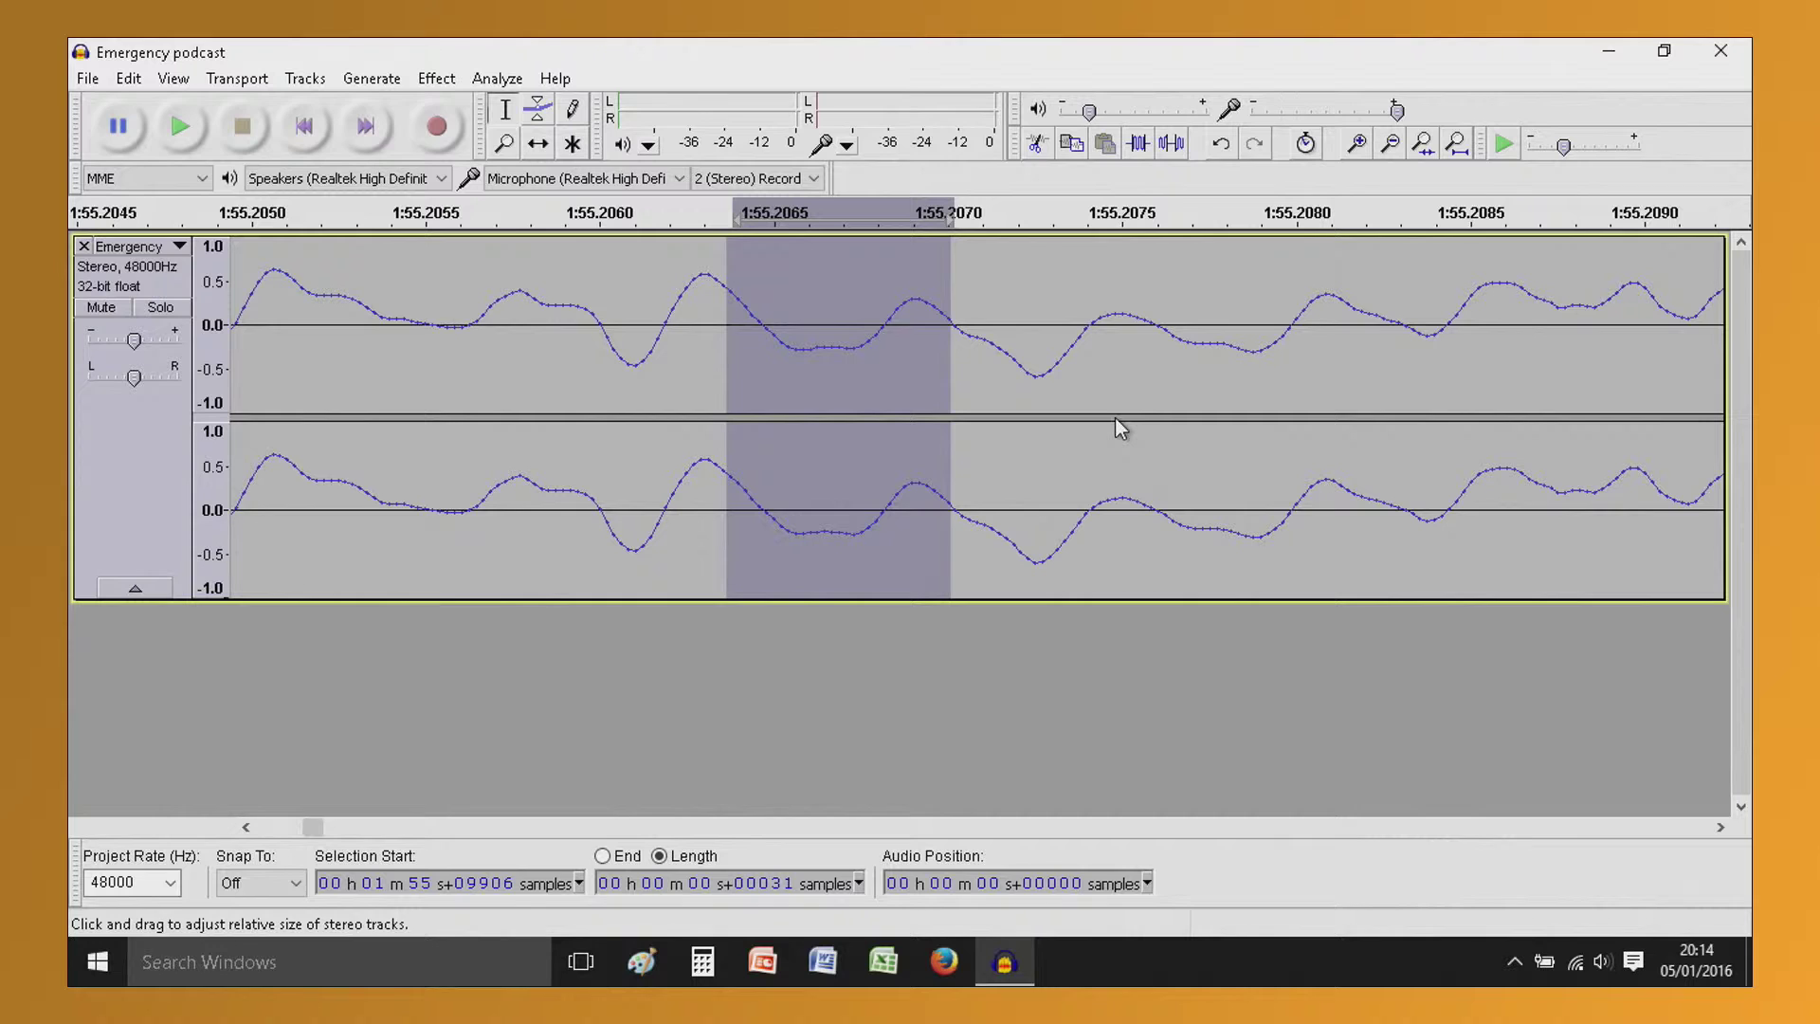
{"action": "left_click", "coordinate": [1245, 346]}
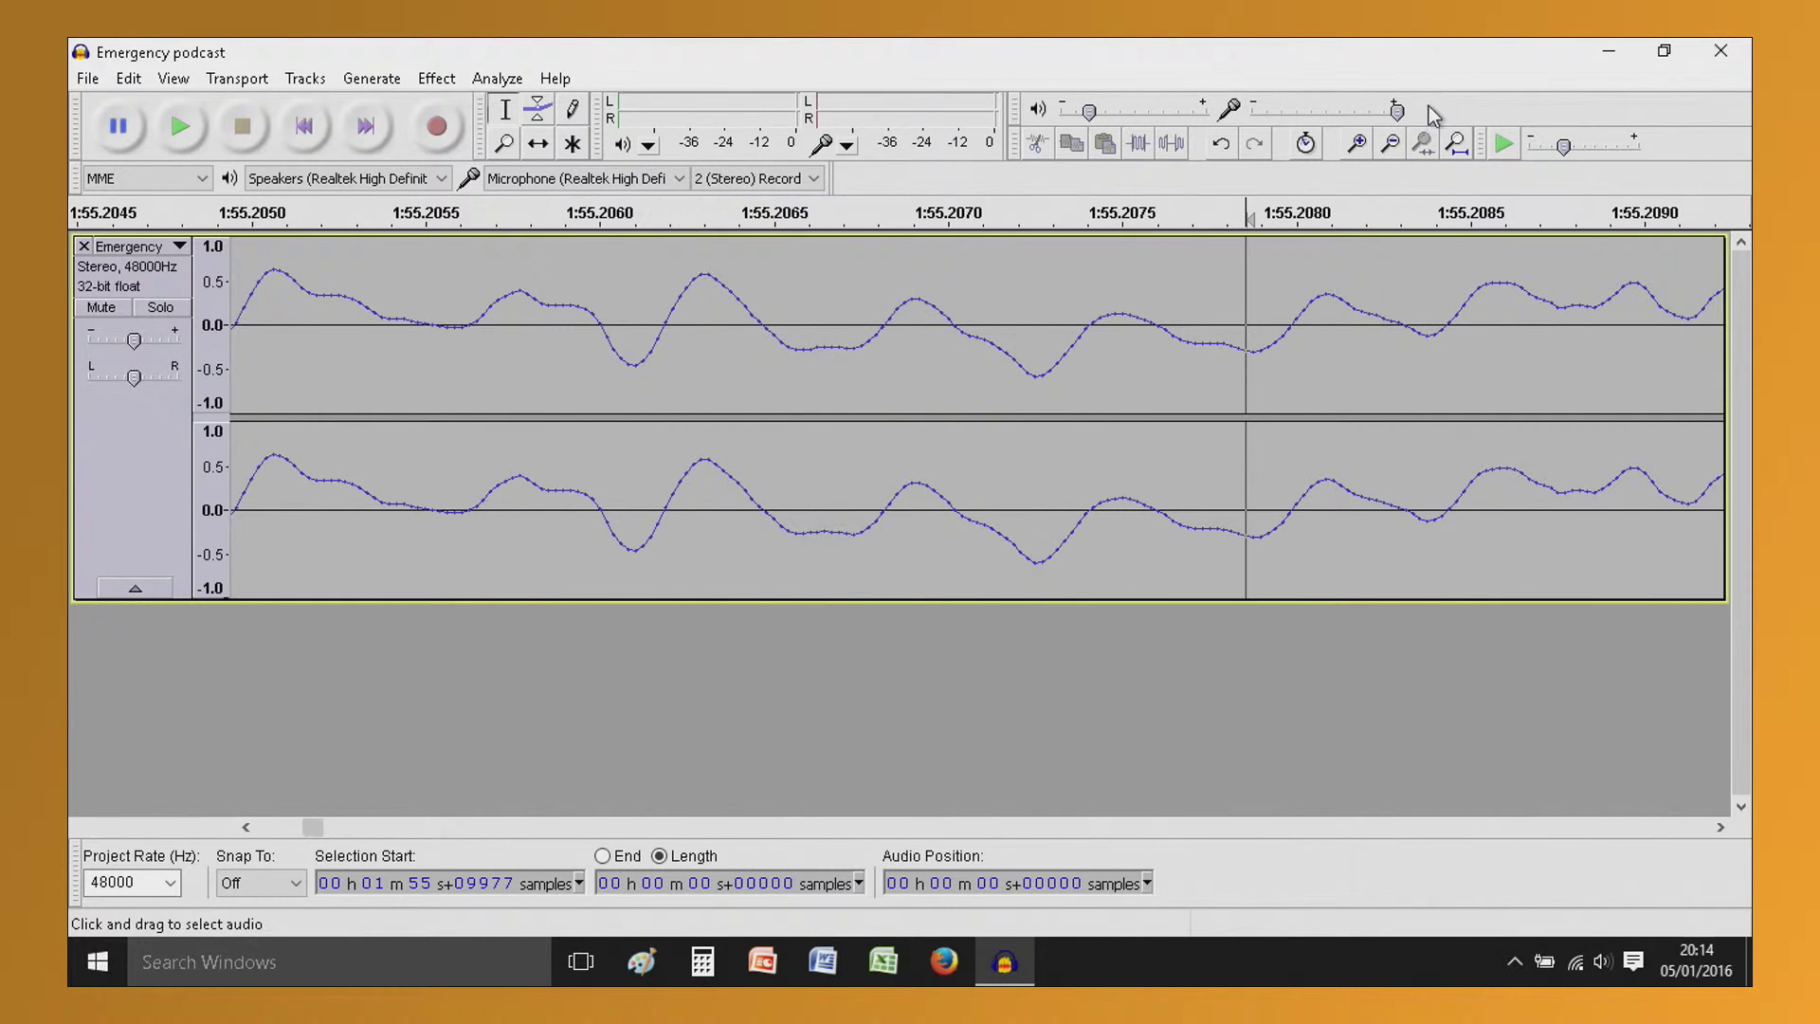
Zoom in on the clipping marker near 3:42.626 and select about 67 samples around it
{"action": "left_click", "coordinate": [1423, 143]}
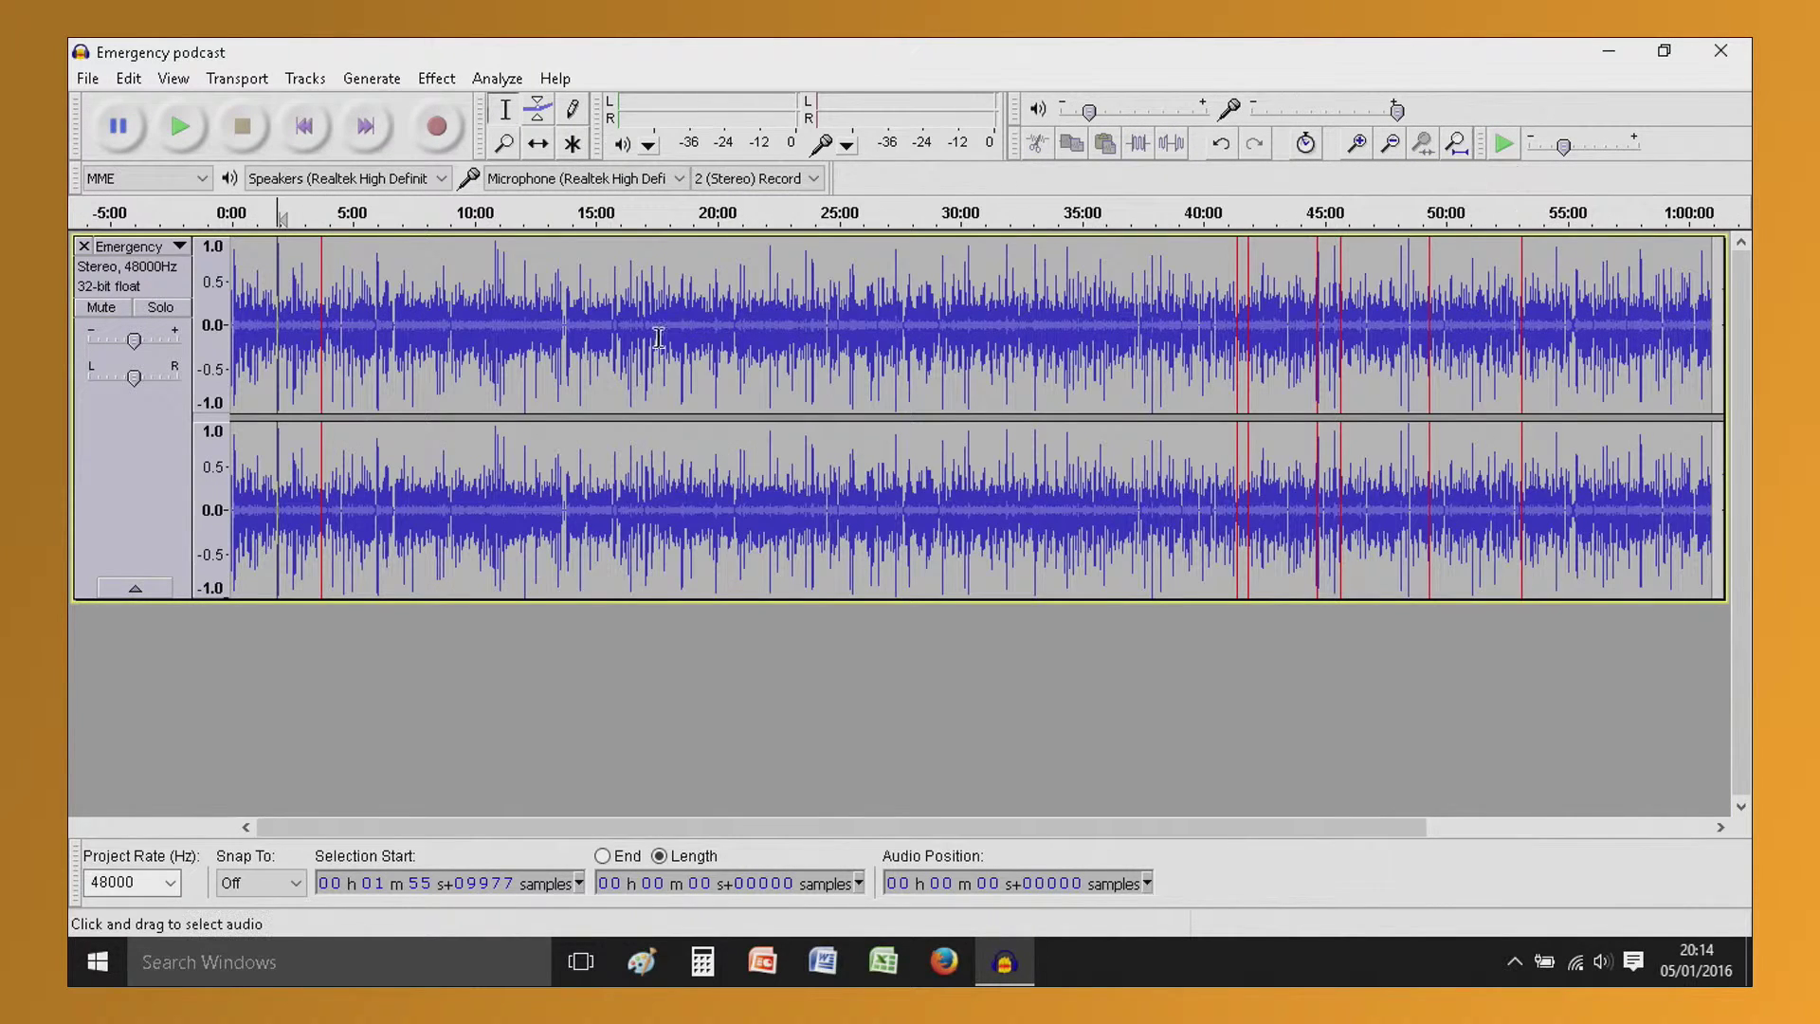
{"action": "left_click_drag", "start_coordinate": [305, 334], "coordinate": [335, 334]}
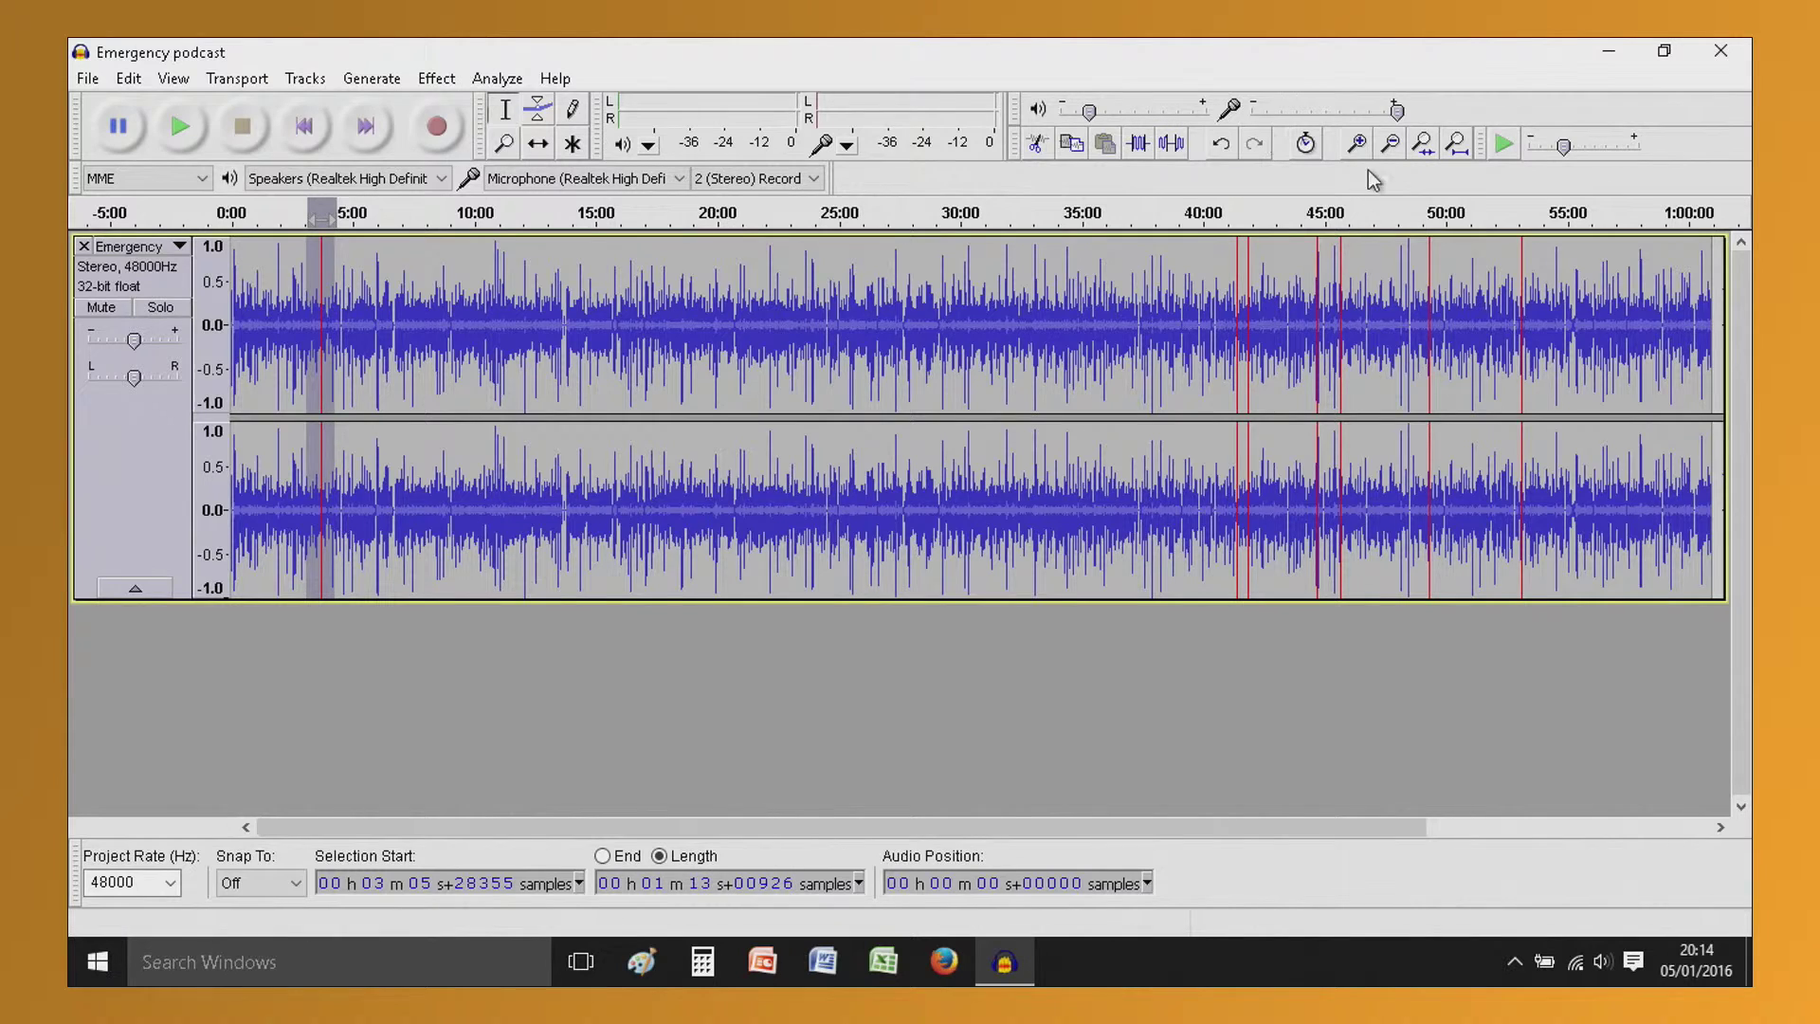
{"action": "left_click", "coordinate": [1423, 143]}
{"action": "left_click_drag", "start_coordinate": [967, 313], "coordinate": [1018, 320]}
{"action": "left_click", "coordinate": [1423, 143]}
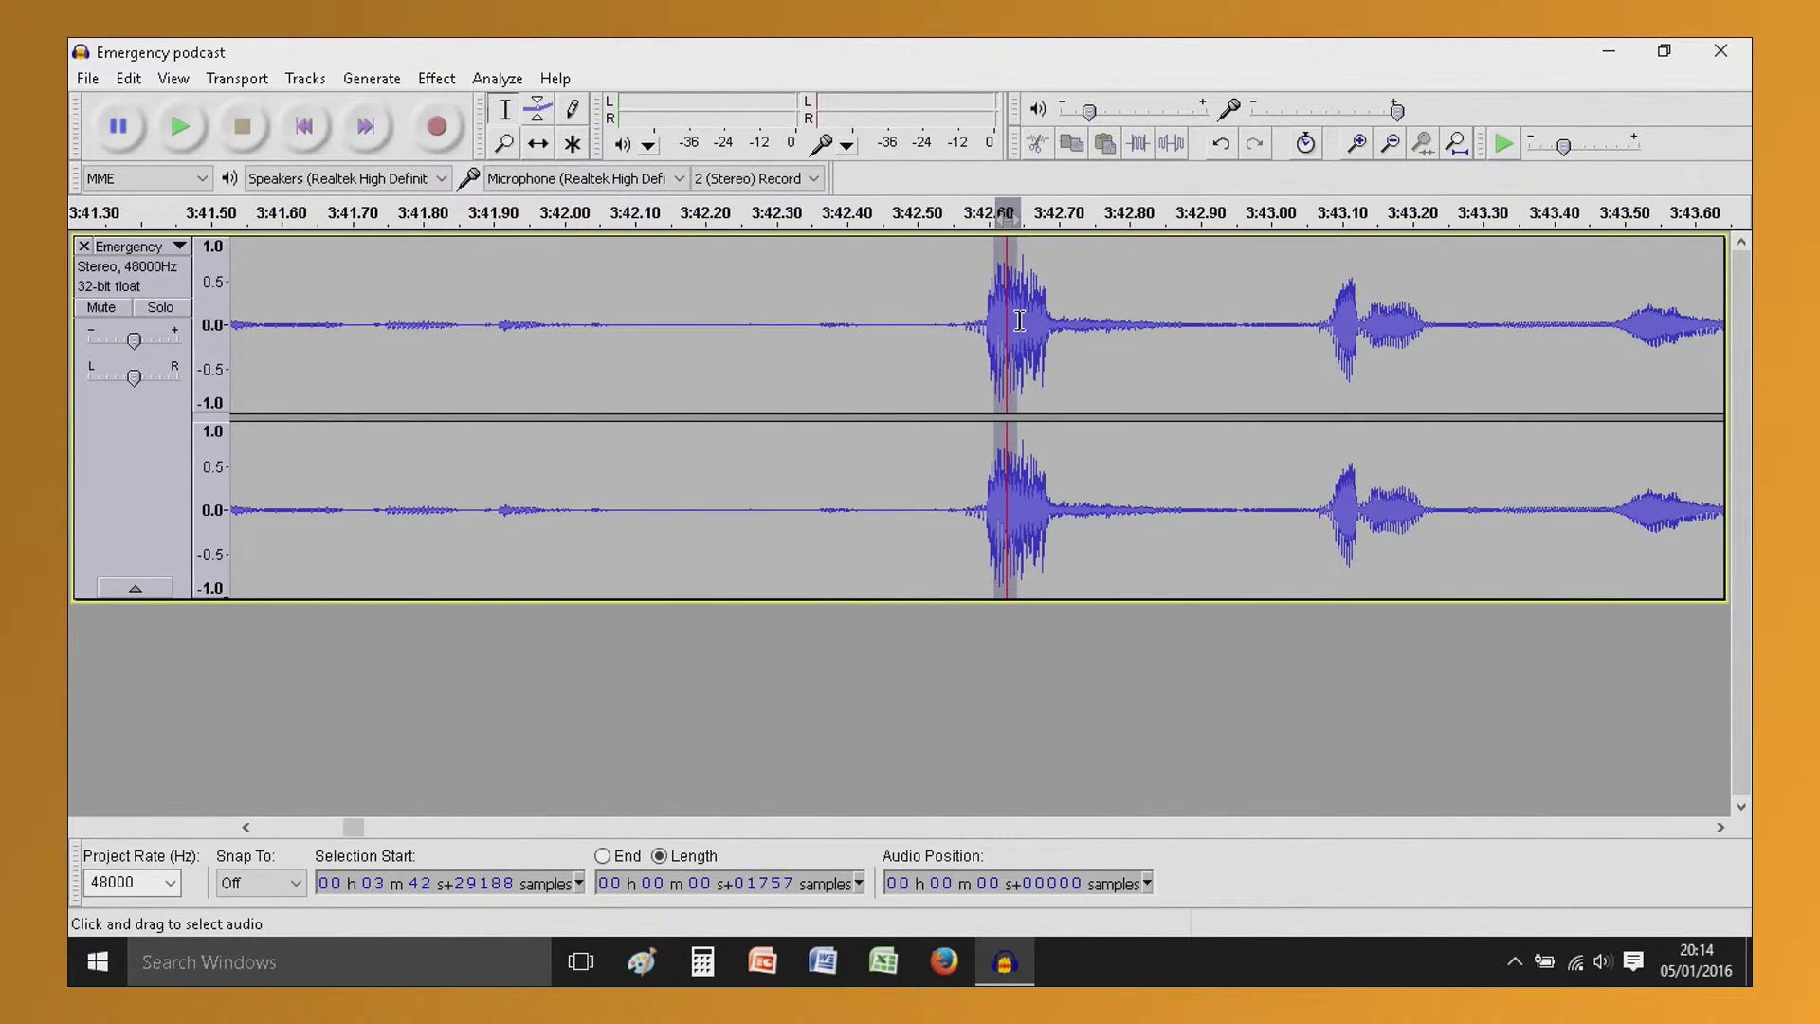
{"action": "left_click", "coordinate": [1423, 143]}
{"action": "left_click_drag", "start_coordinate": [917, 379], "coordinate": [971, 379]}
{"action": "left_click", "coordinate": [1358, 143]}
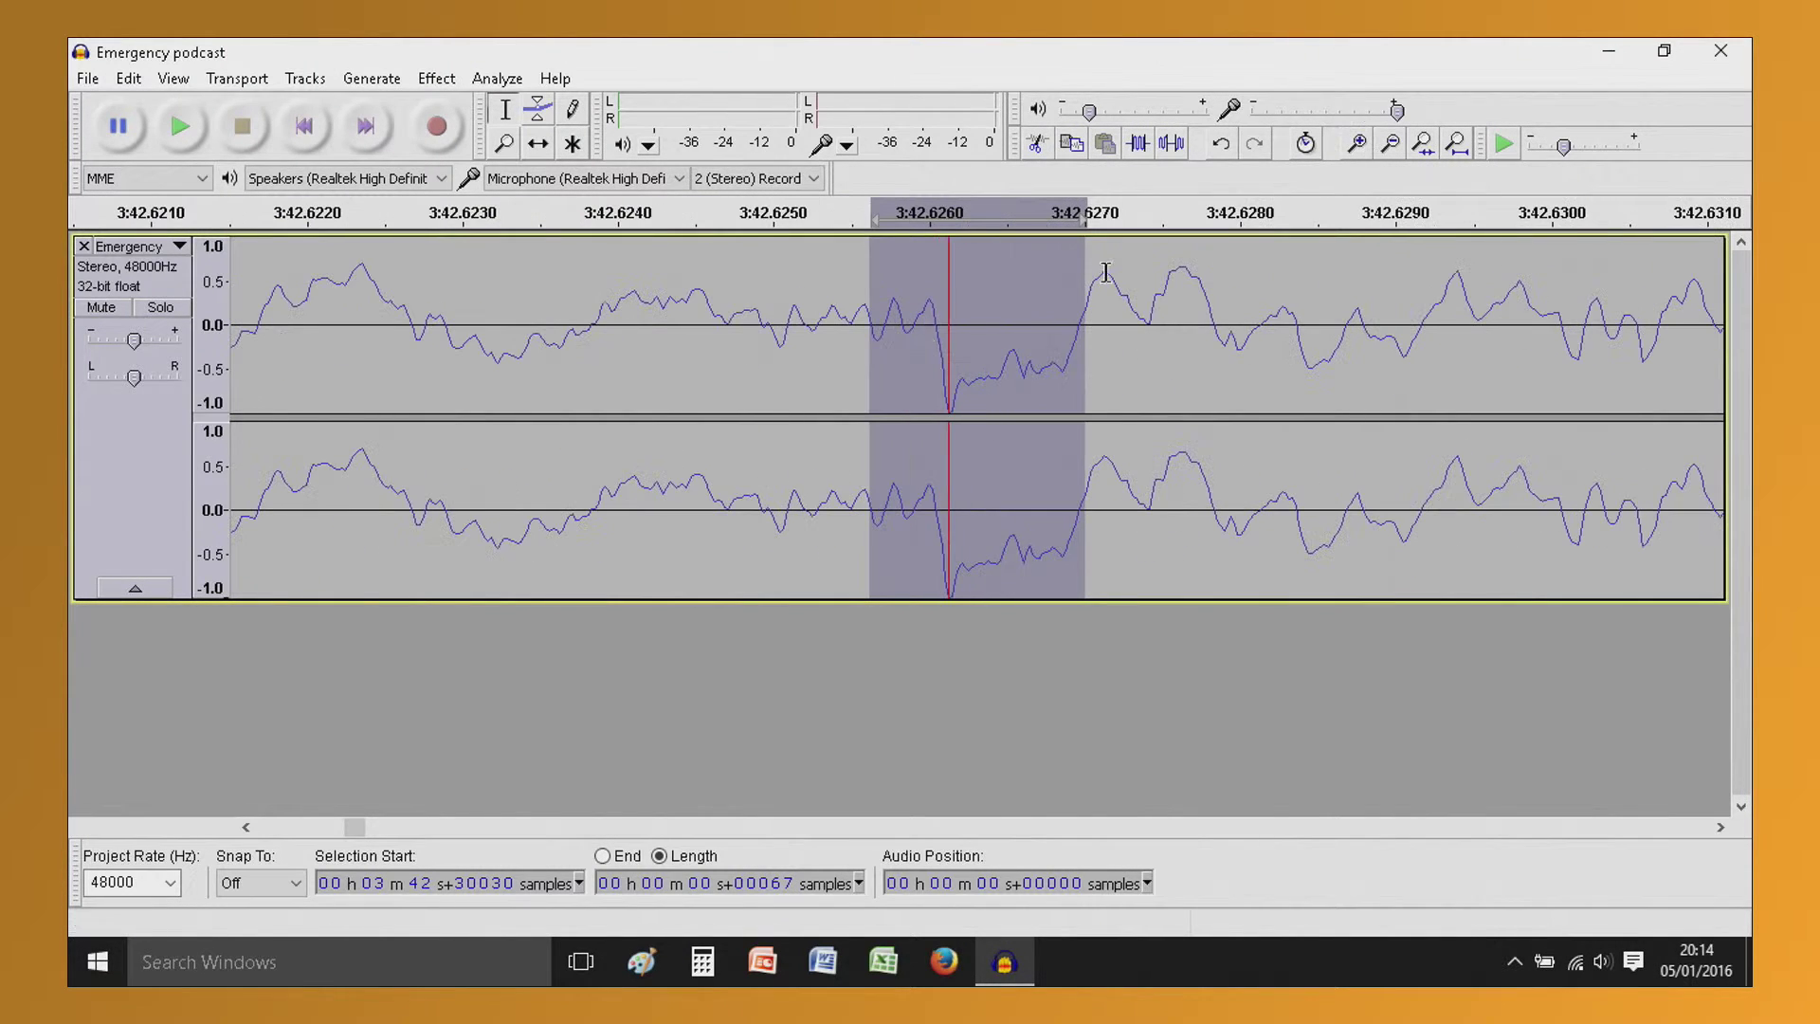
Try to apply the Repair effect to a selection of about 2,541 samples around the 3:42.626 clipping marker
{"action": "left_click", "coordinate": [1392, 145]}
{"action": "left_click", "coordinate": [1392, 145]}
{"action": "left_click", "coordinate": [1393, 145]}
{"action": "left_click", "coordinate": [1098, 327]}
{"action": "left_click_drag", "start_coordinate": [842, 353], "coordinate": [1099, 352]}
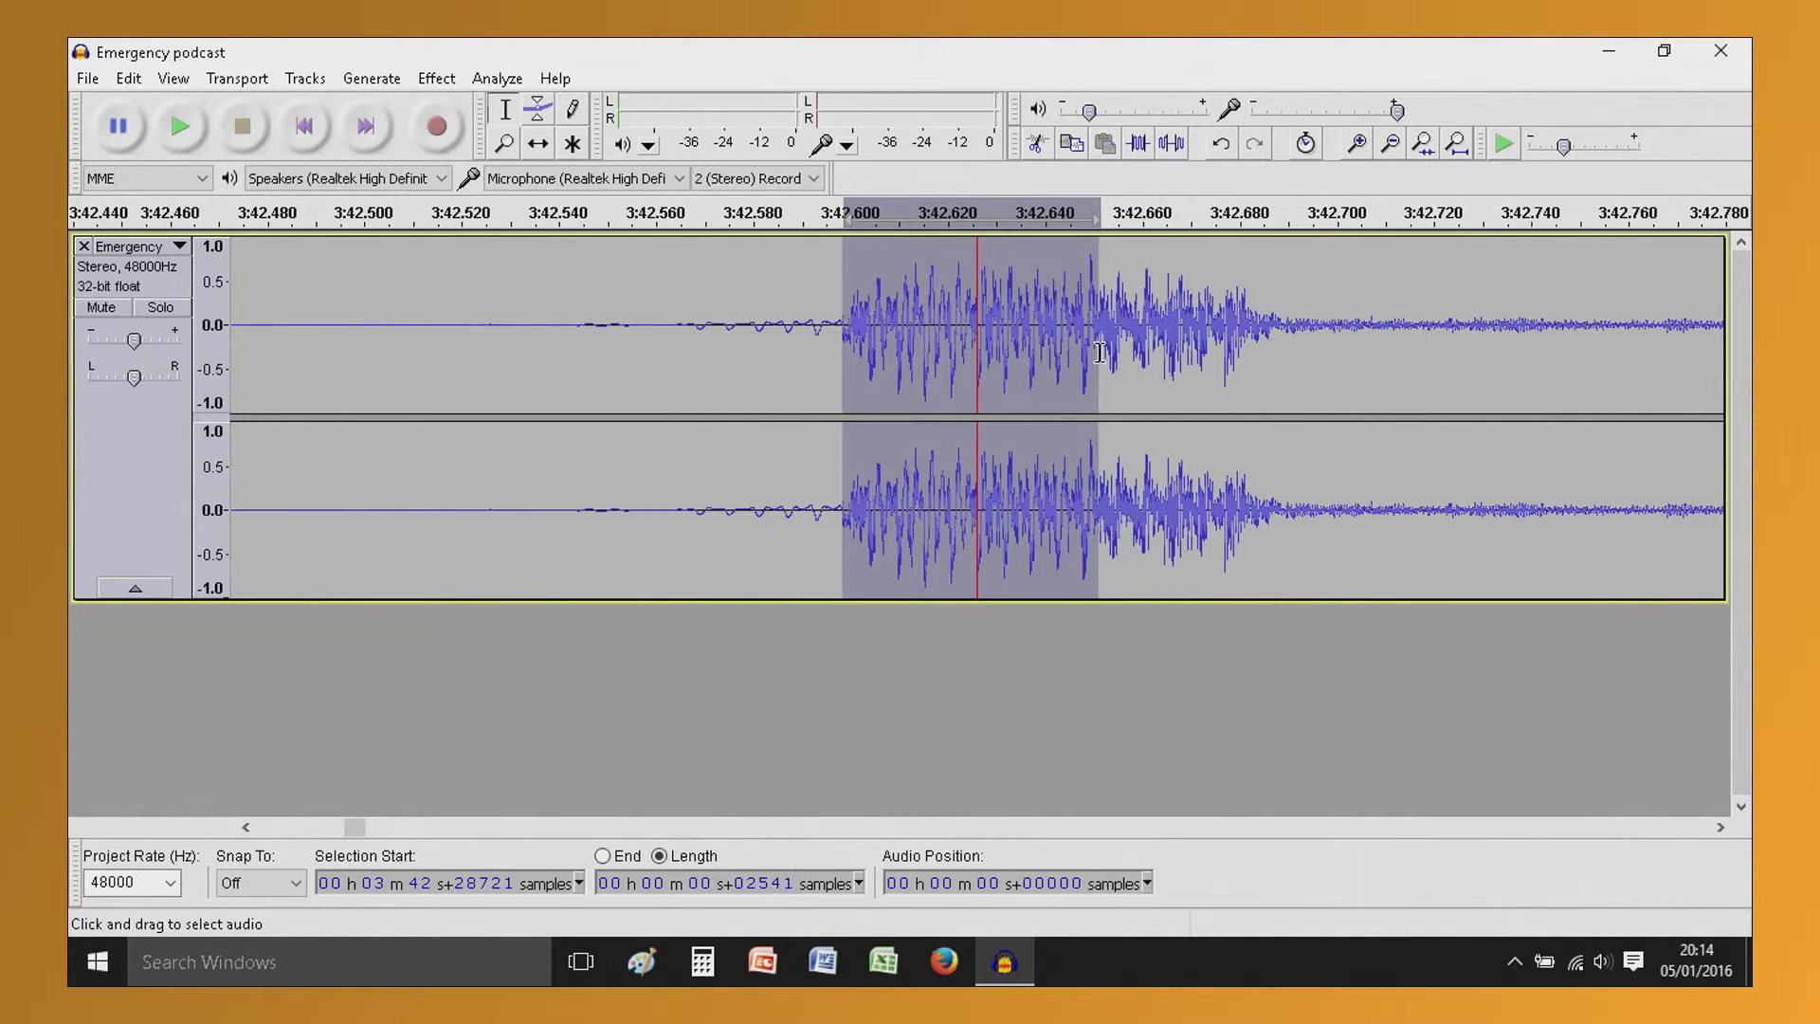
{"action": "key", "text": "ctrl+r"}
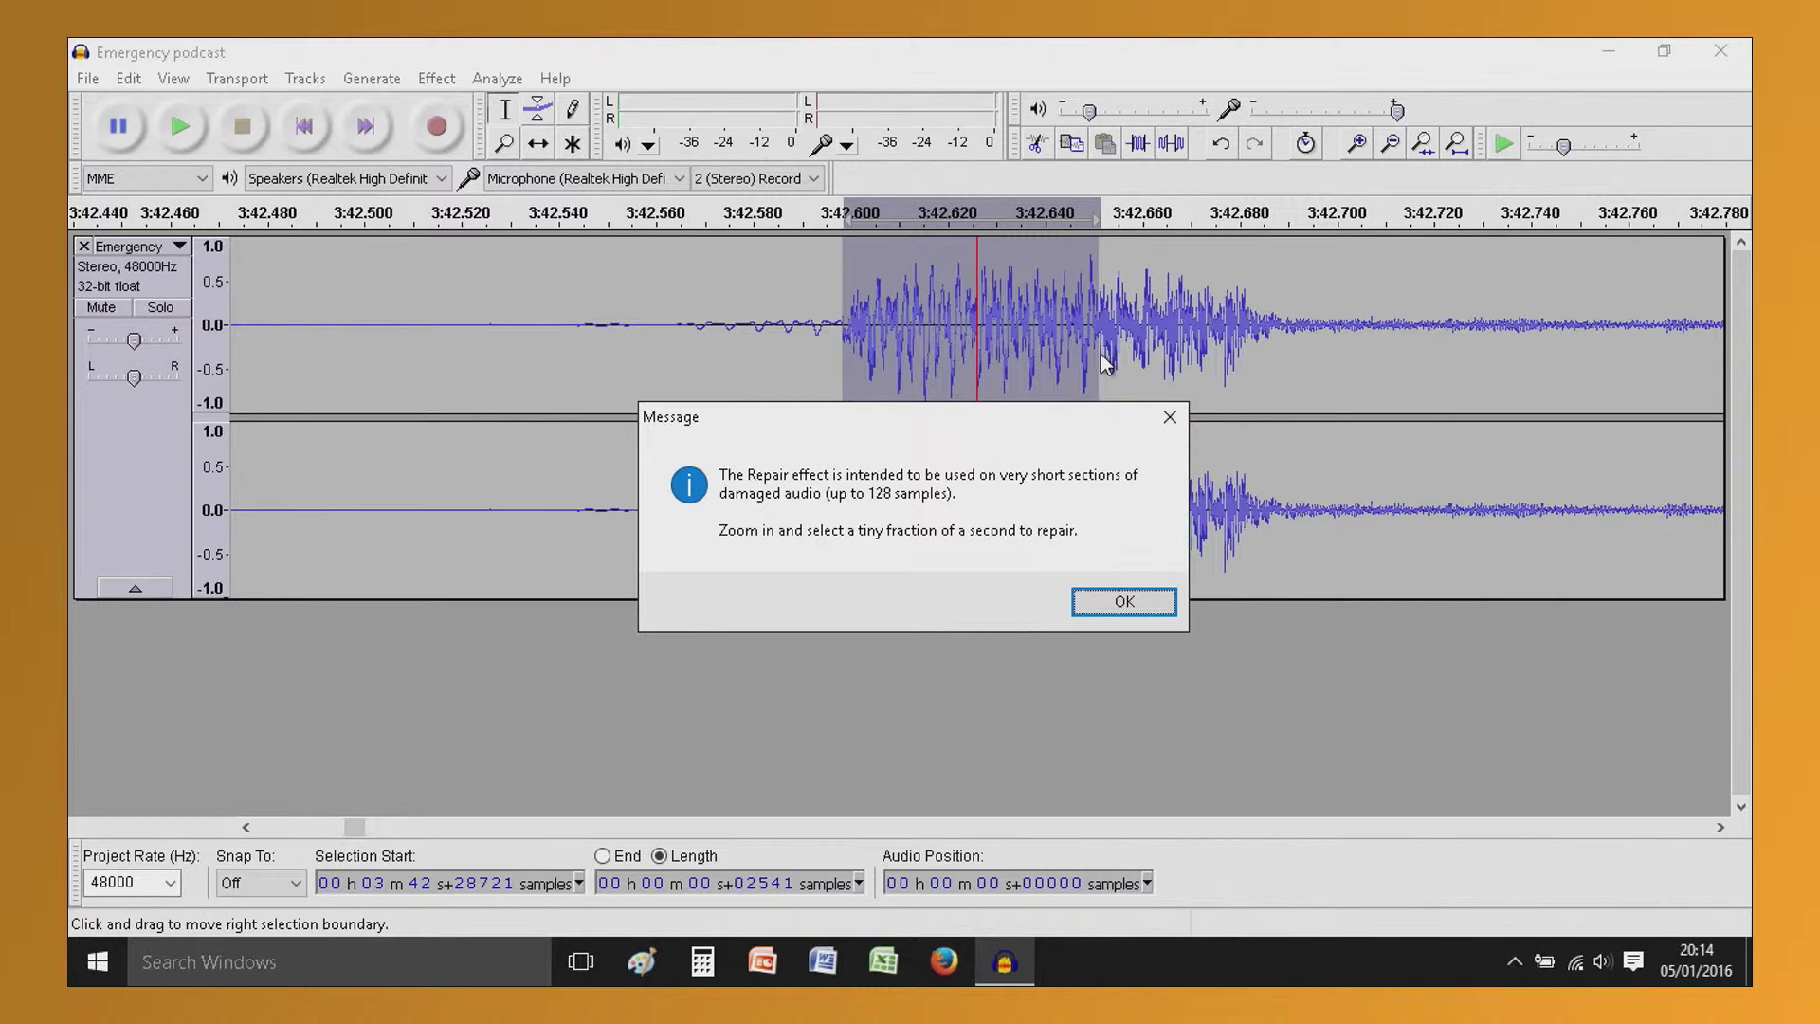
{"action": "left_click", "coordinate": [1127, 601]}
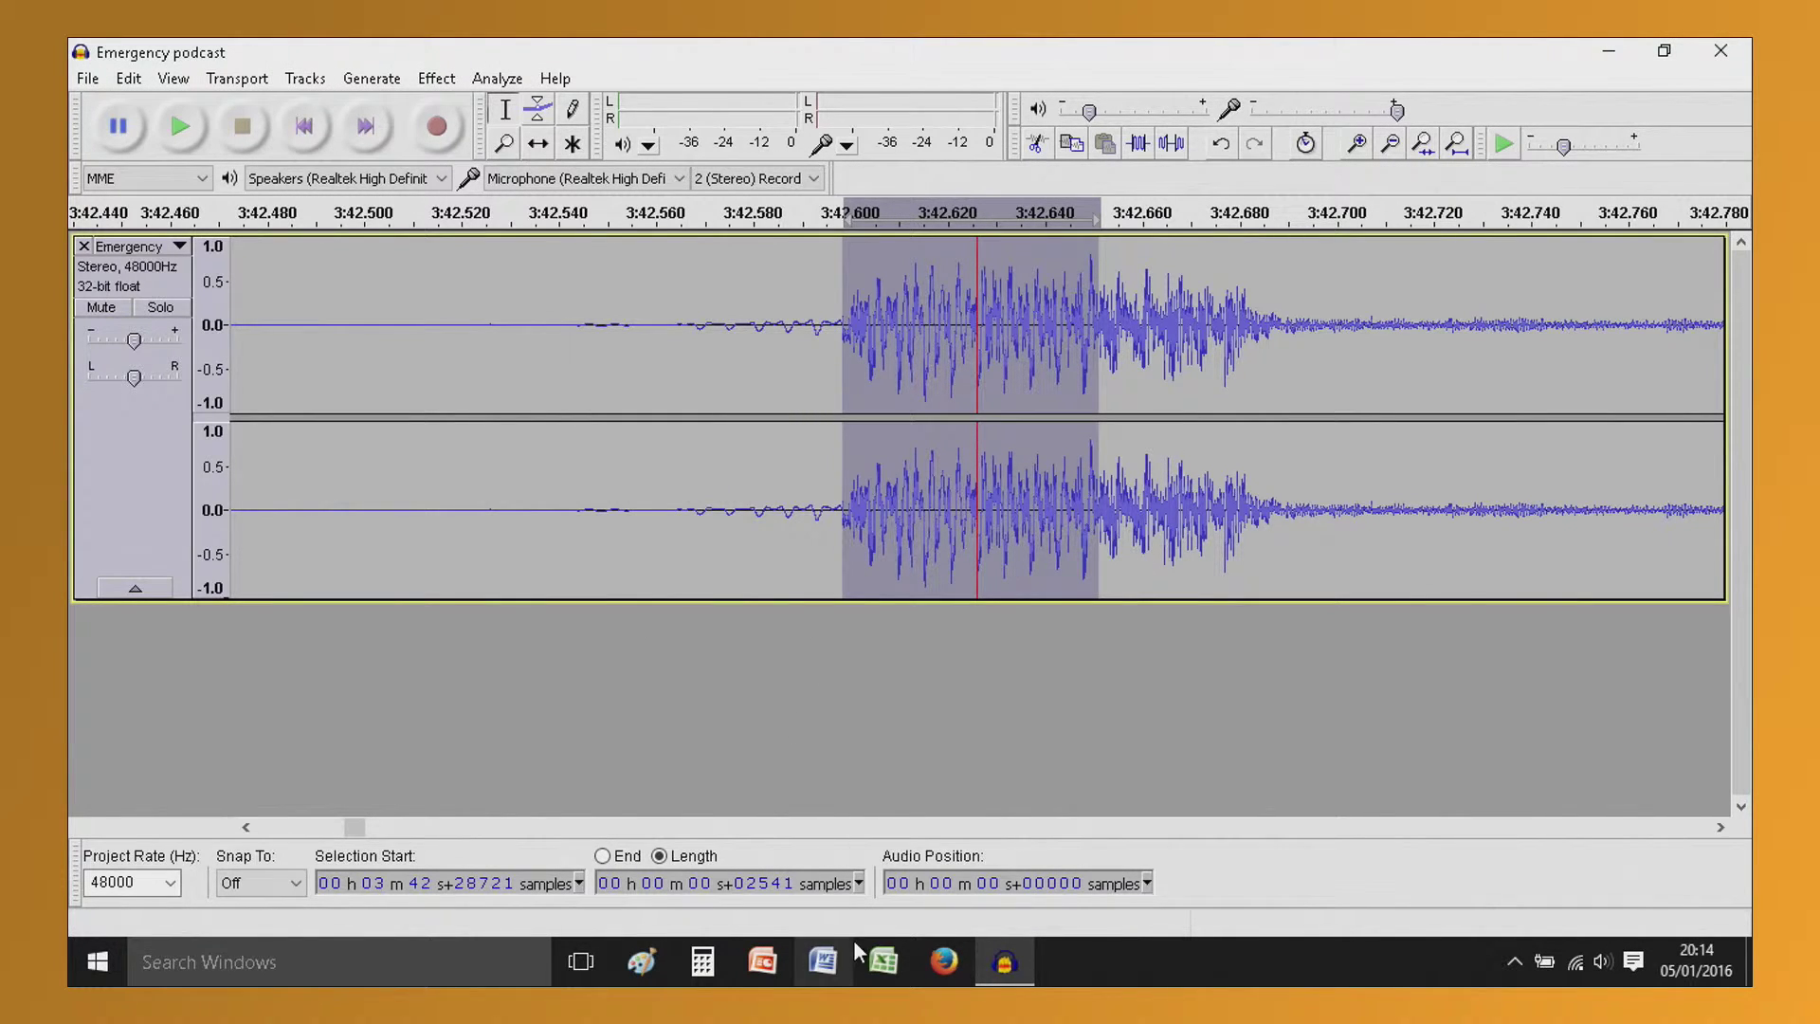
Switch the selection length format to hh:mm:ss, make a wider selection, and restore the hh:mm:ss + samples format
{"action": "left_click", "coordinate": [861, 884]}
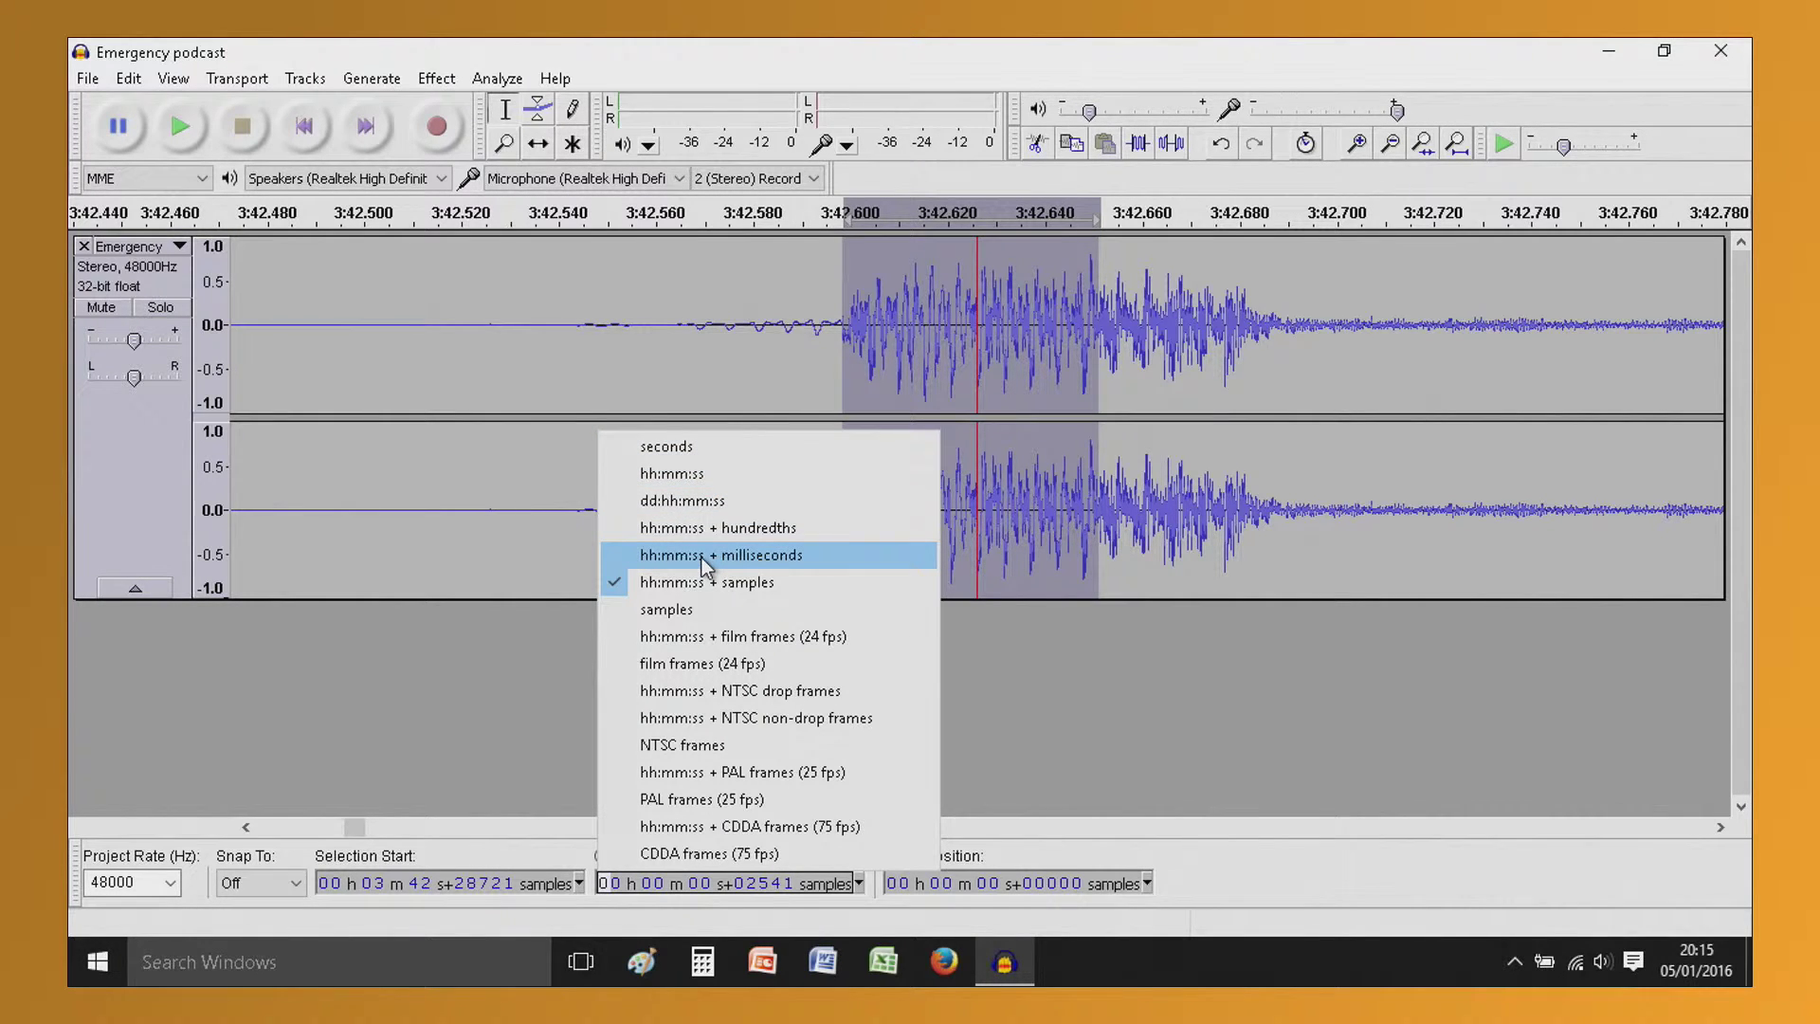
{"action": "left_click", "coordinate": [703, 478]}
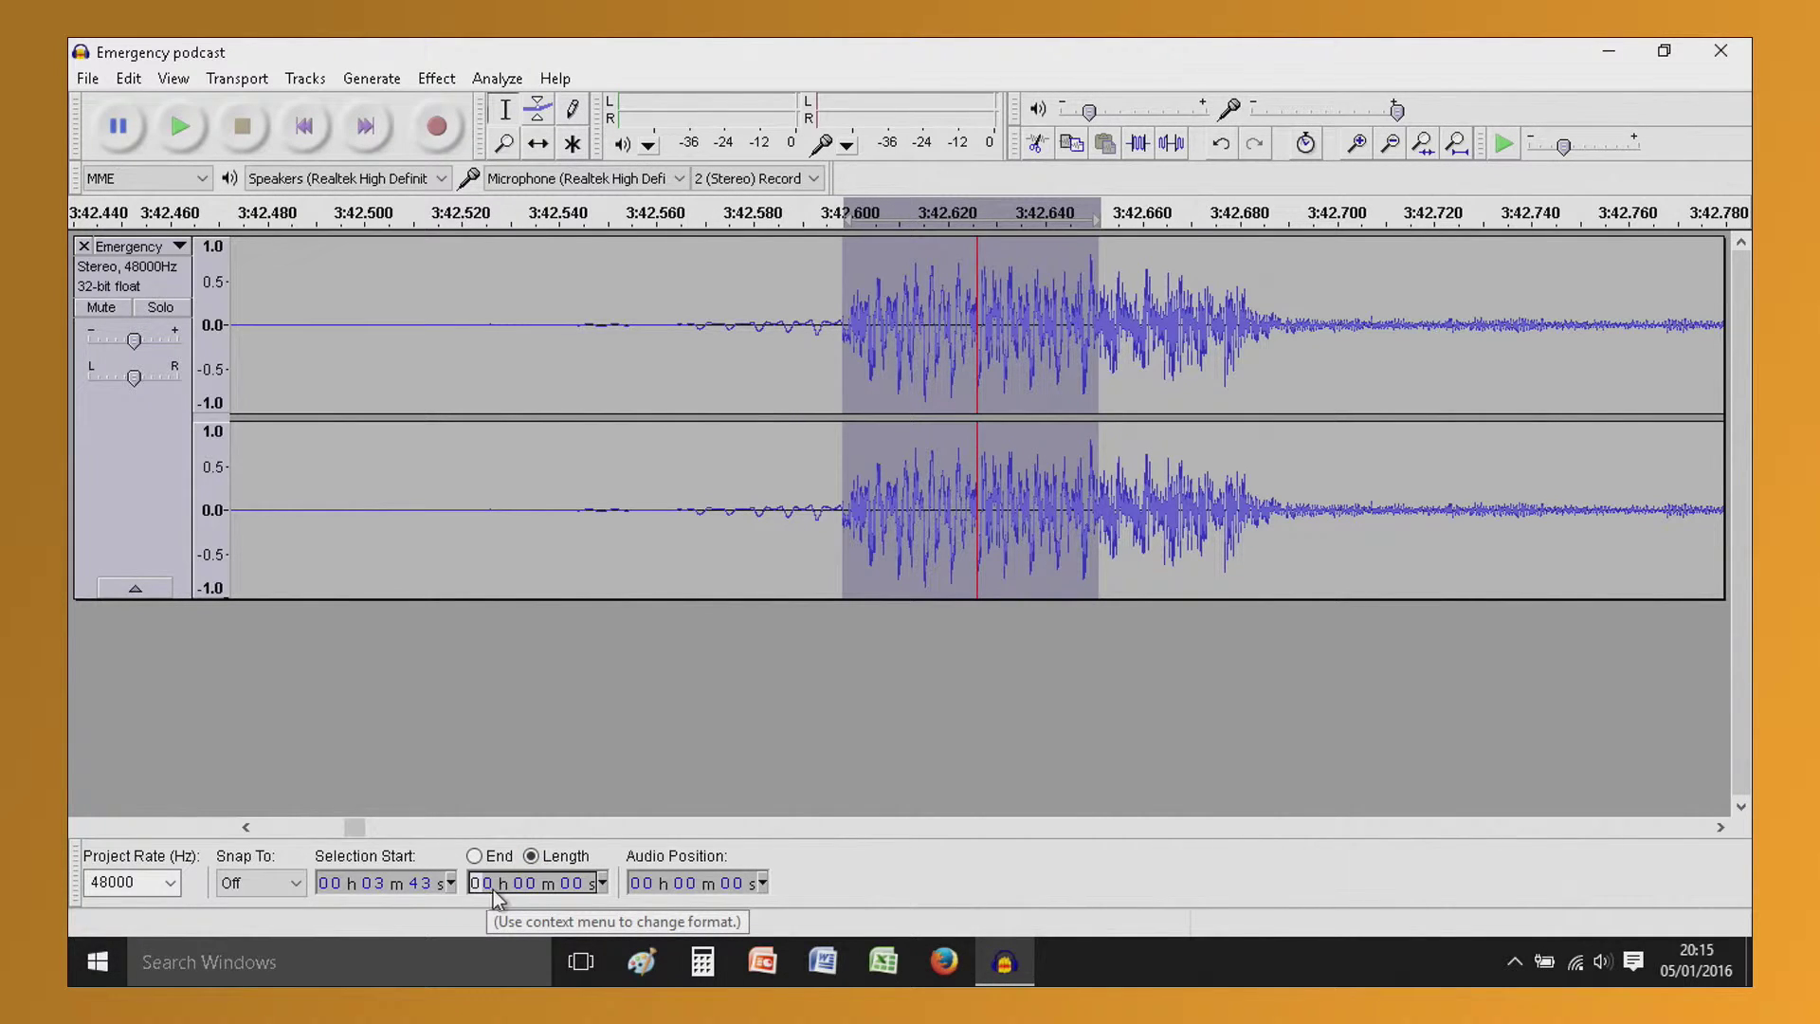
{"action": "left_click_drag", "start_coordinate": [556, 446], "coordinate": [1647, 398]}
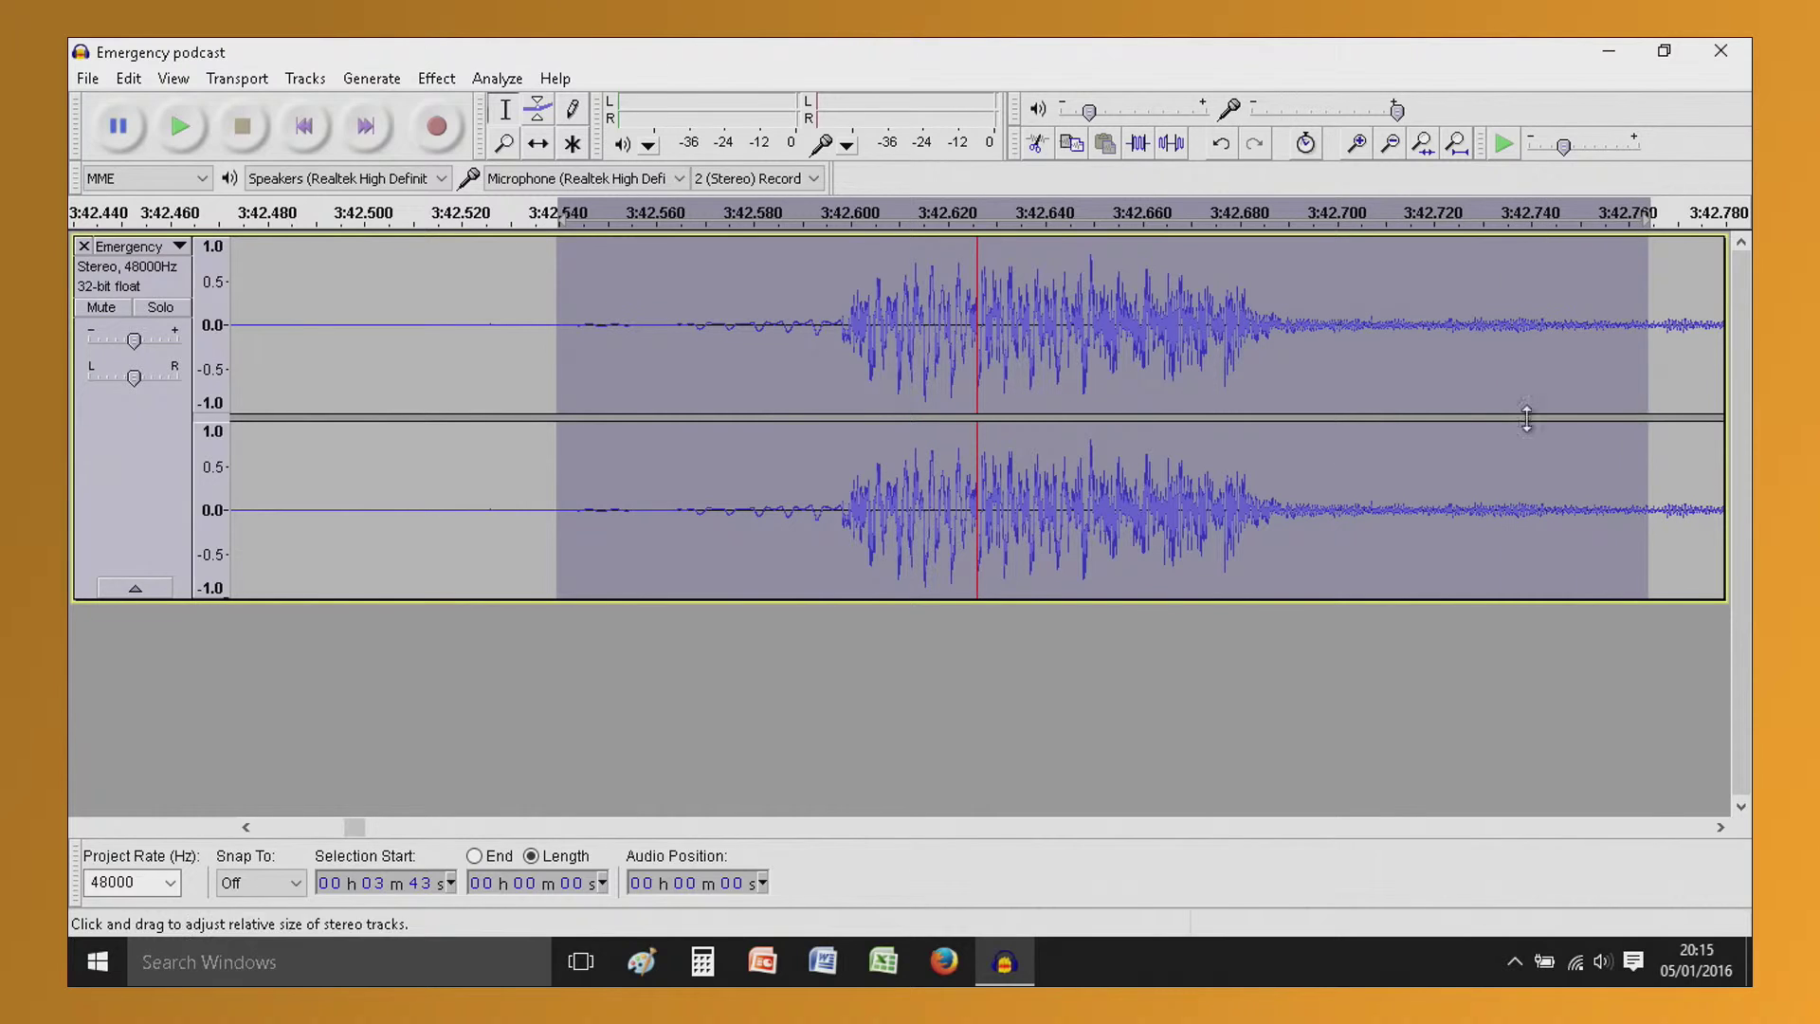
{"action": "left_click", "coordinate": [603, 882]}
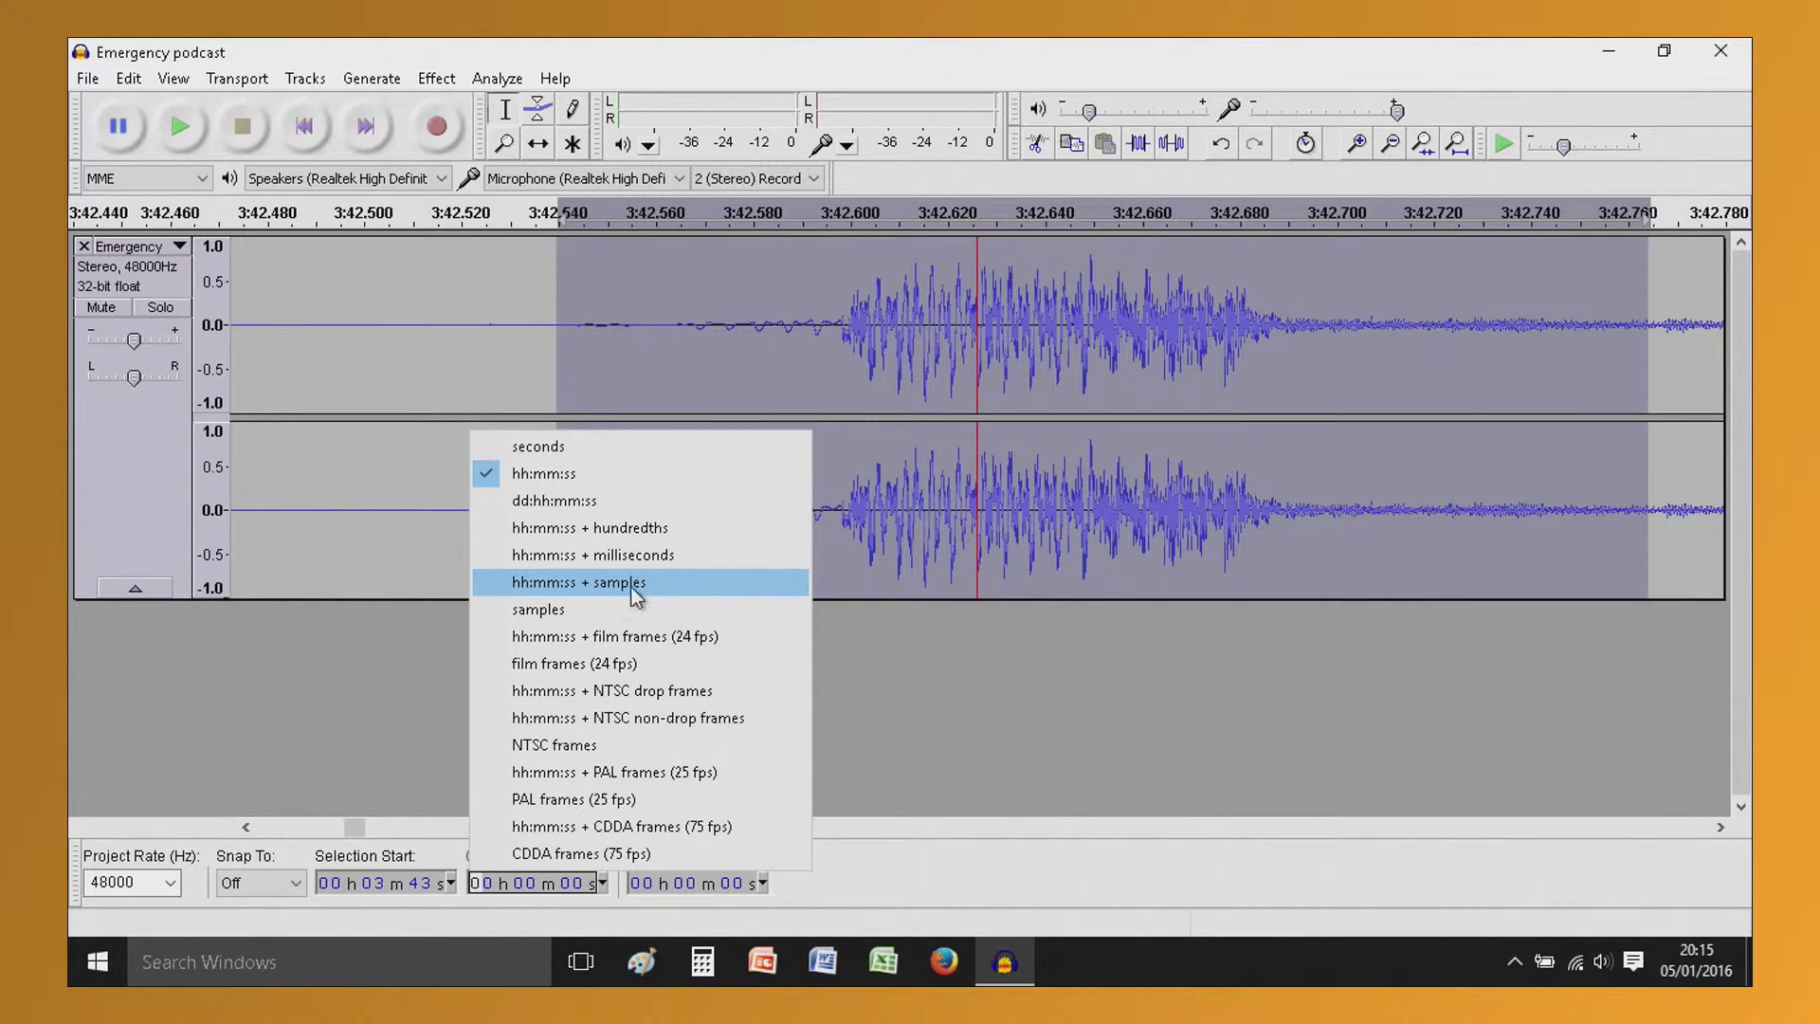
{"action": "left_click", "coordinate": [549, 586]}
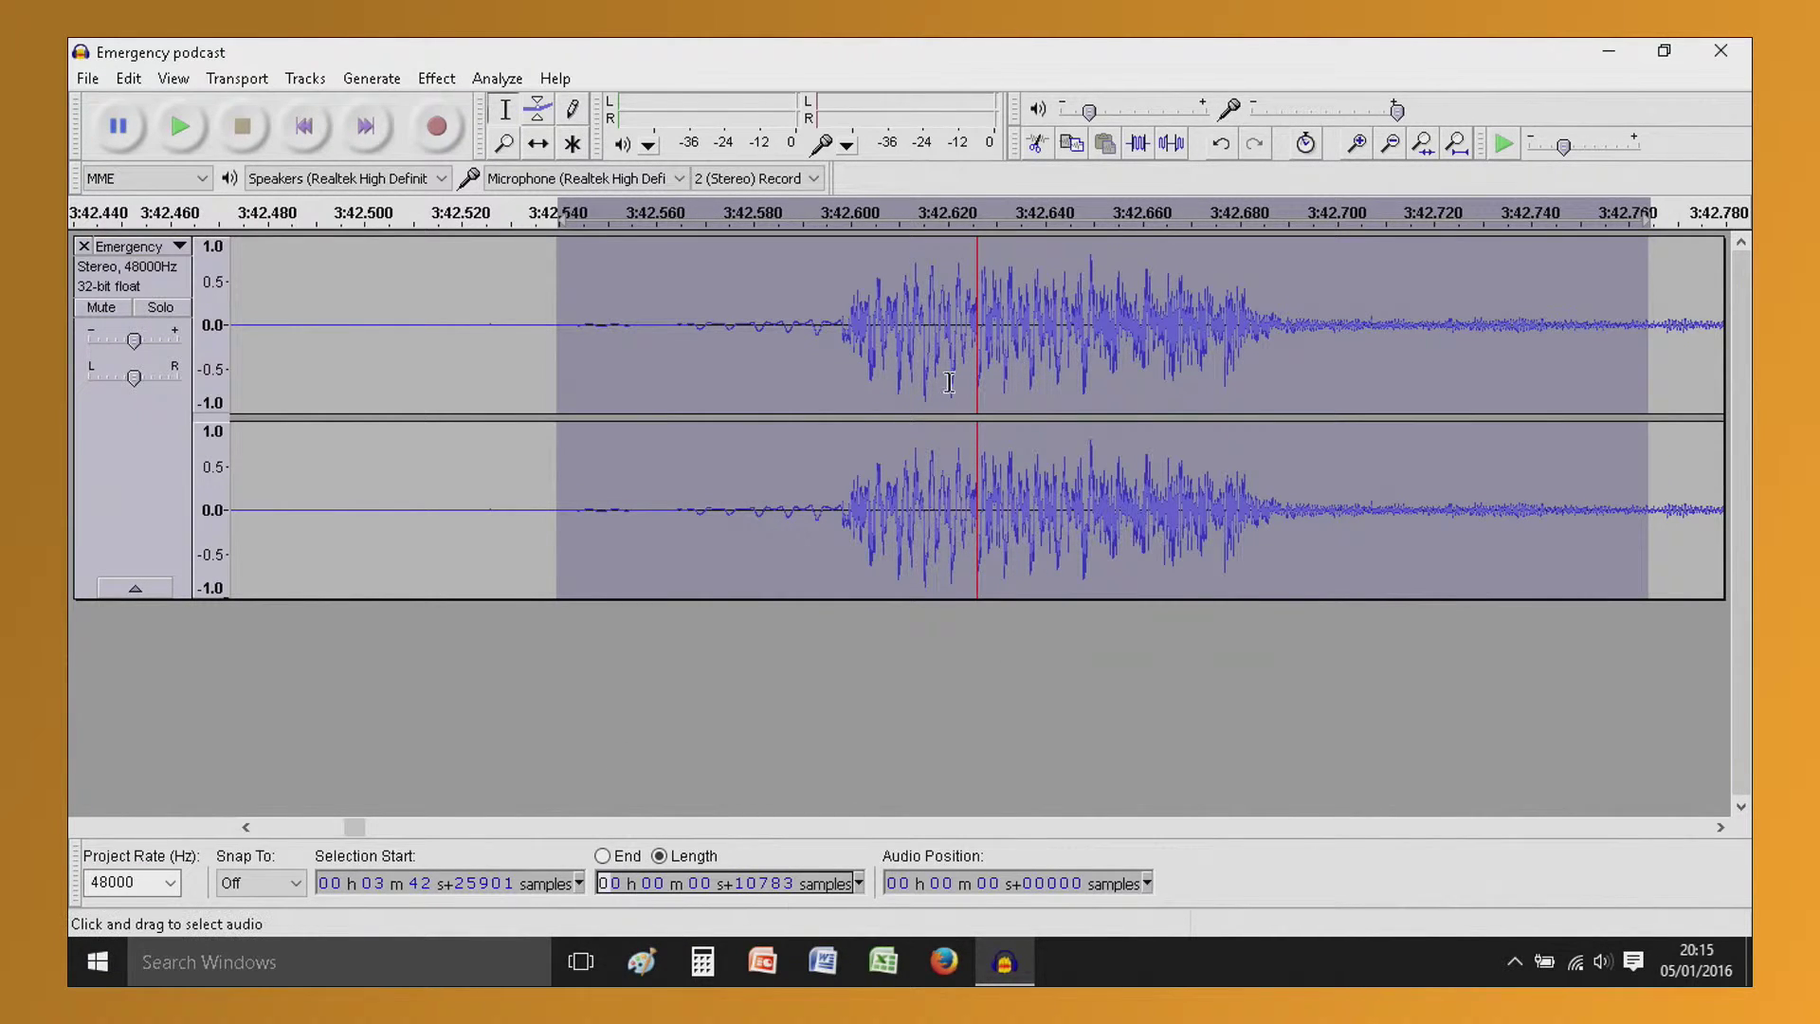
Try to apply the Repair effect to a narrower selection of about 267 samples around the 3:42.626 clipping marker
{"action": "left_click", "coordinate": [977, 337]}
{"action": "left_click_drag", "start_coordinate": [964, 337], "coordinate": [990, 337]}
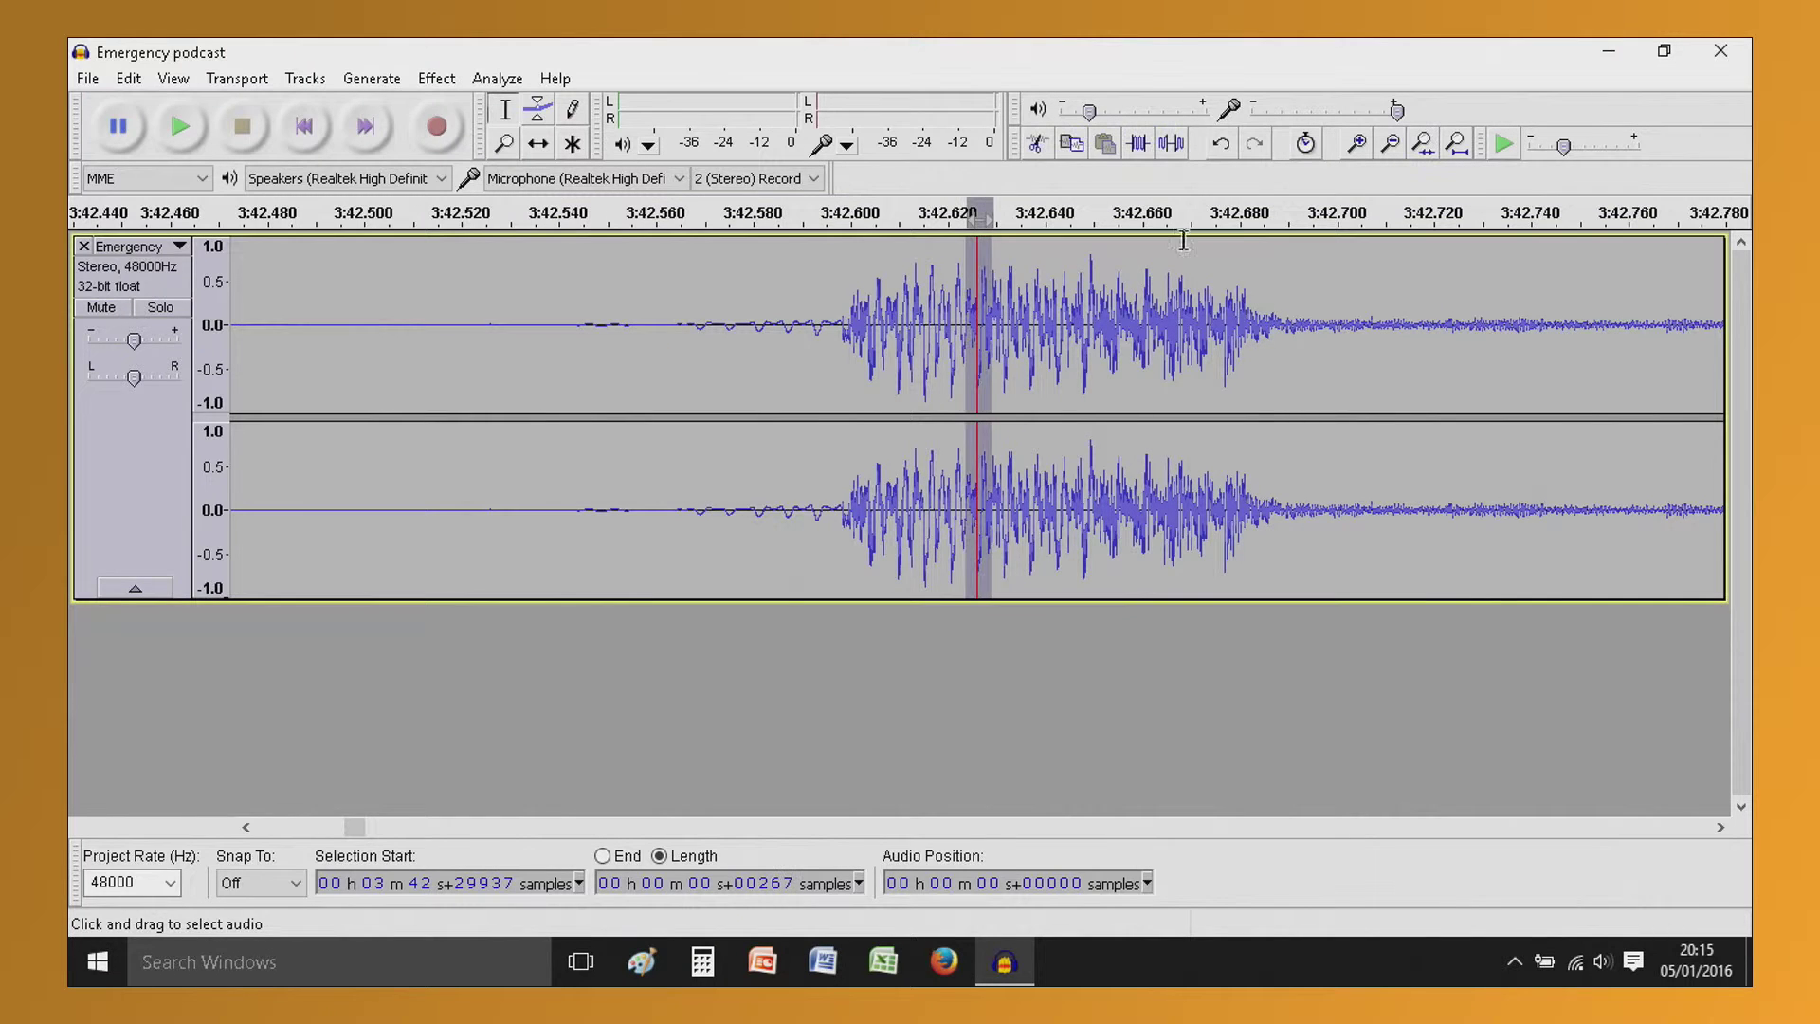
{"action": "left_click", "coordinate": [1358, 144]}
{"action": "left_click", "coordinate": [1358, 144]}
{"action": "left_click", "coordinate": [1357, 145]}
{"action": "left_click", "coordinate": [1357, 144]}
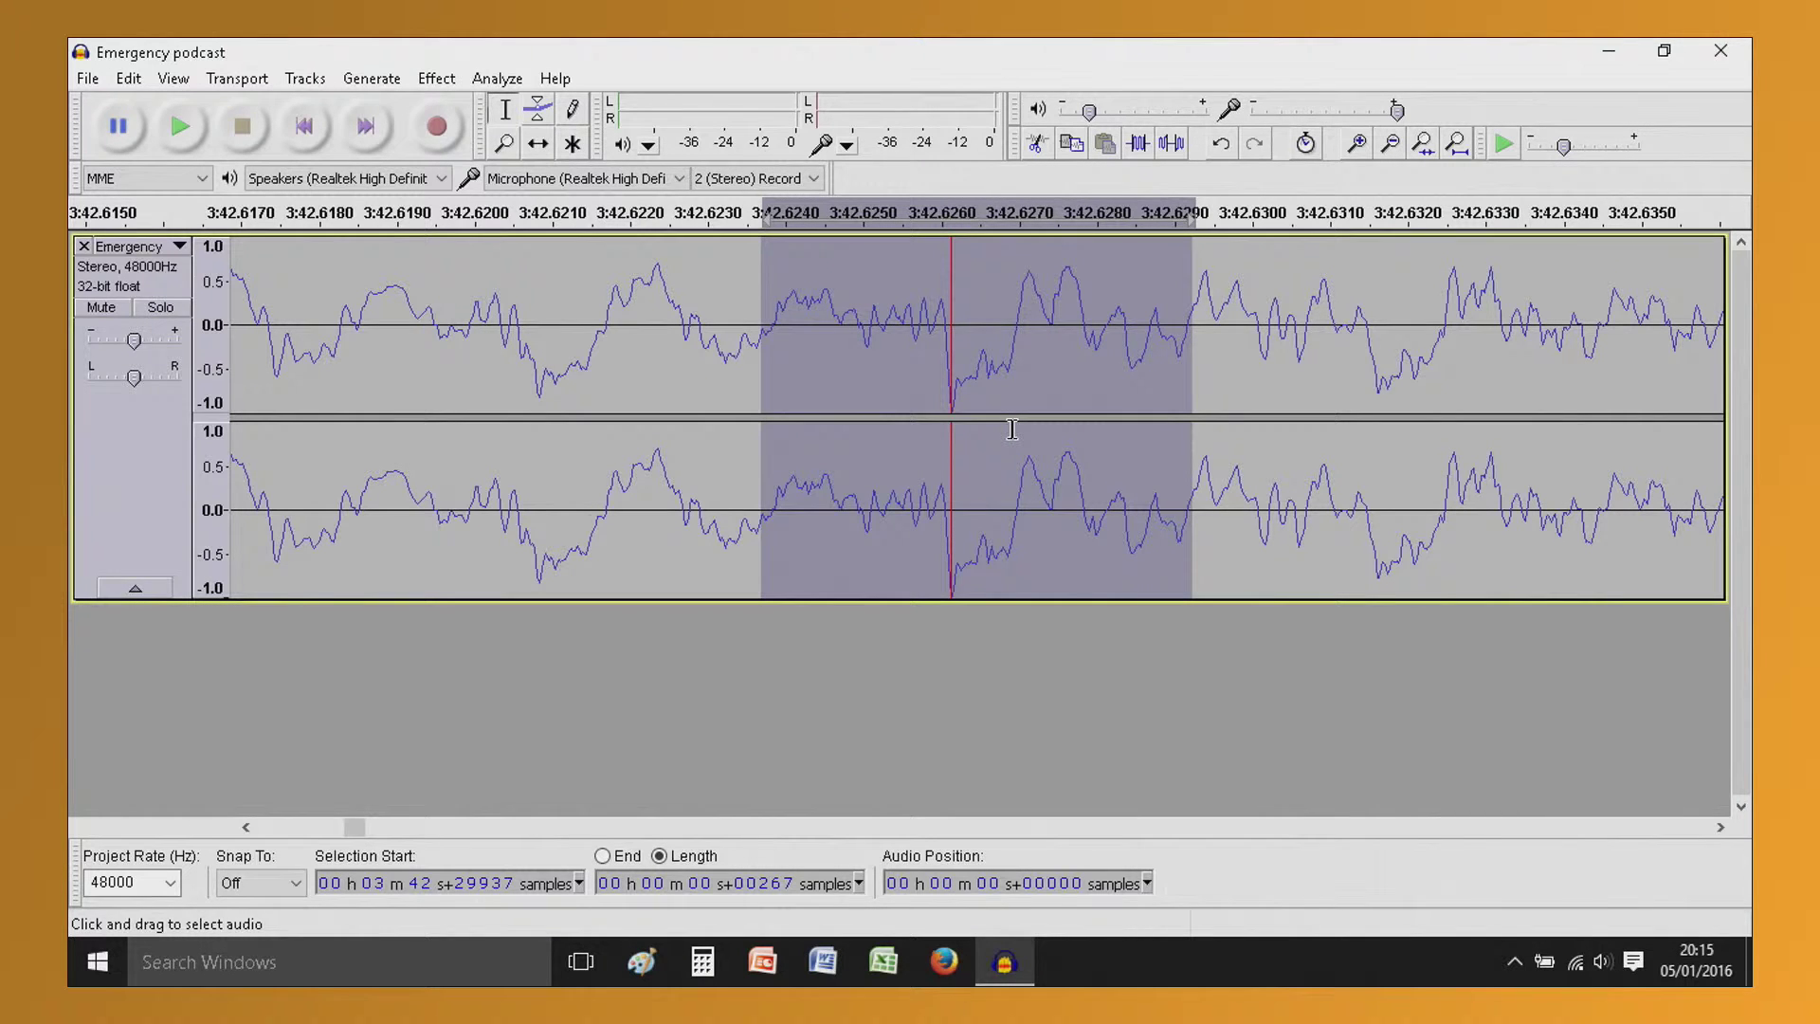
{"action": "key", "text": "ctrl+r"}
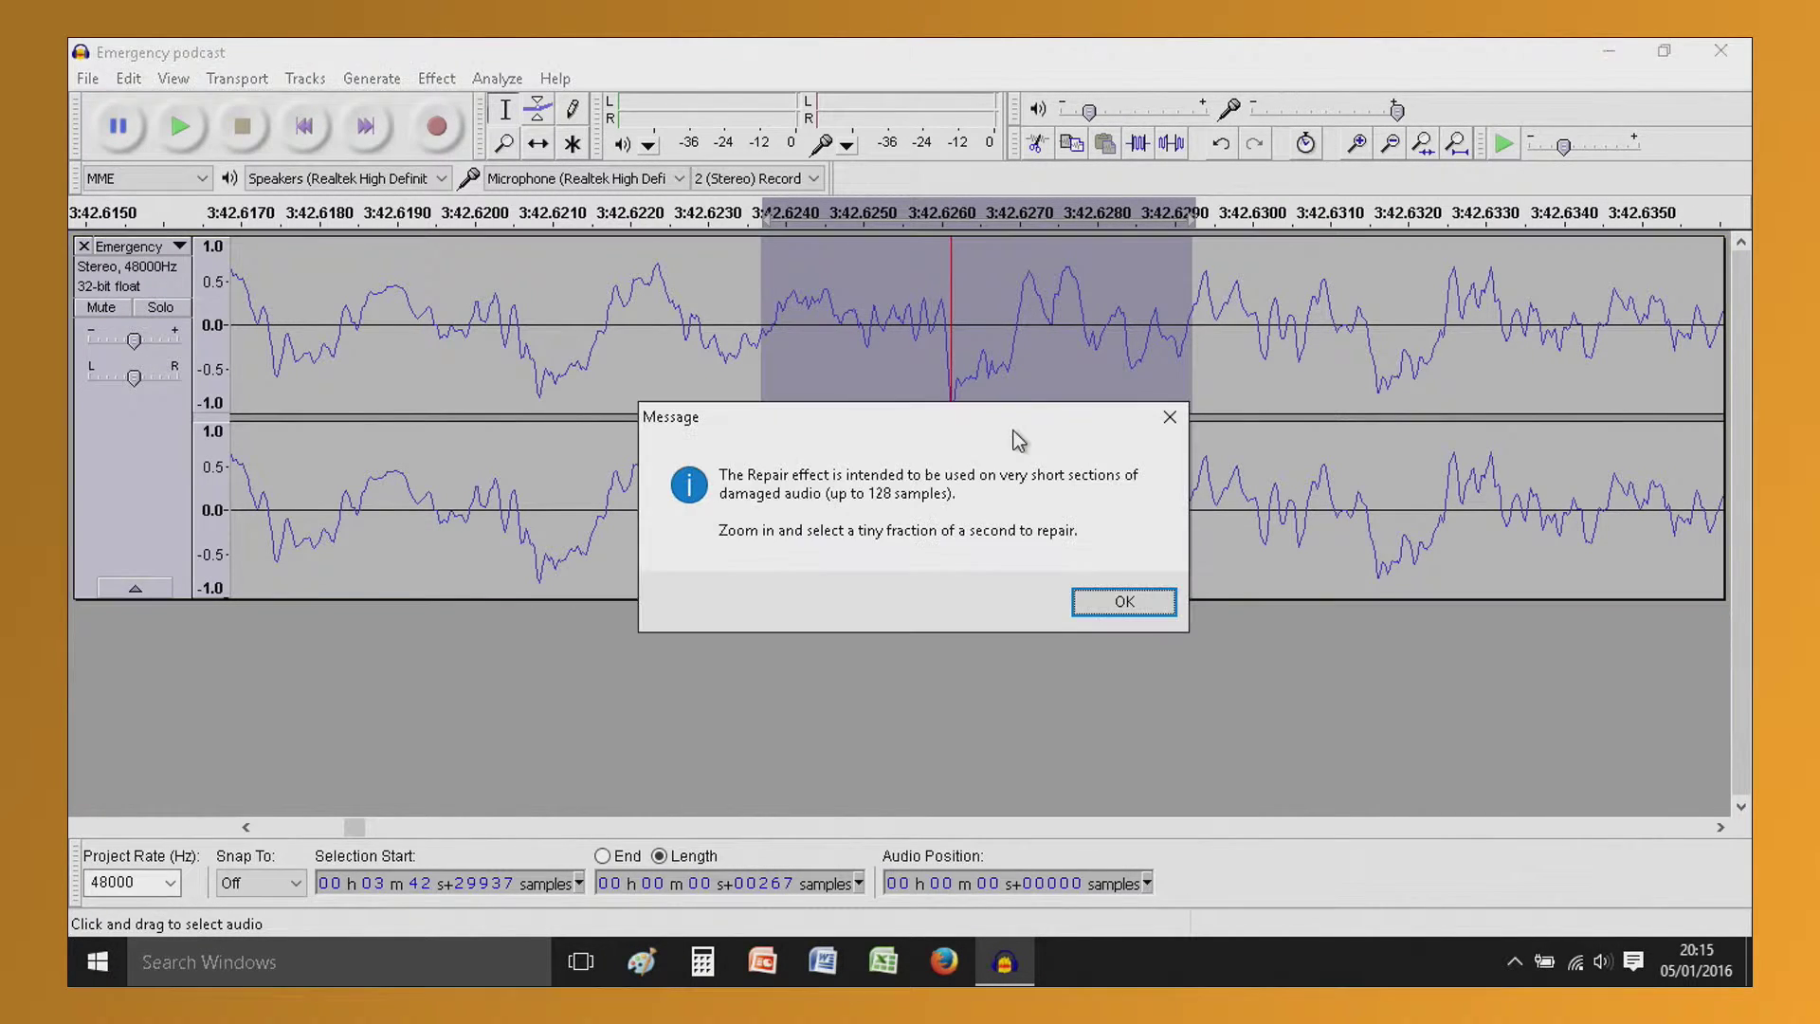
{"action": "left_click", "coordinate": [1085, 595]}
Select about 36 samples tightly around the 3:42.626 clipping marker and apply the Repair effect to them
{"action": "left_click_drag", "start_coordinate": [1038, 365], "coordinate": [971, 379]}
{"action": "key", "text": "ctrl+r"}
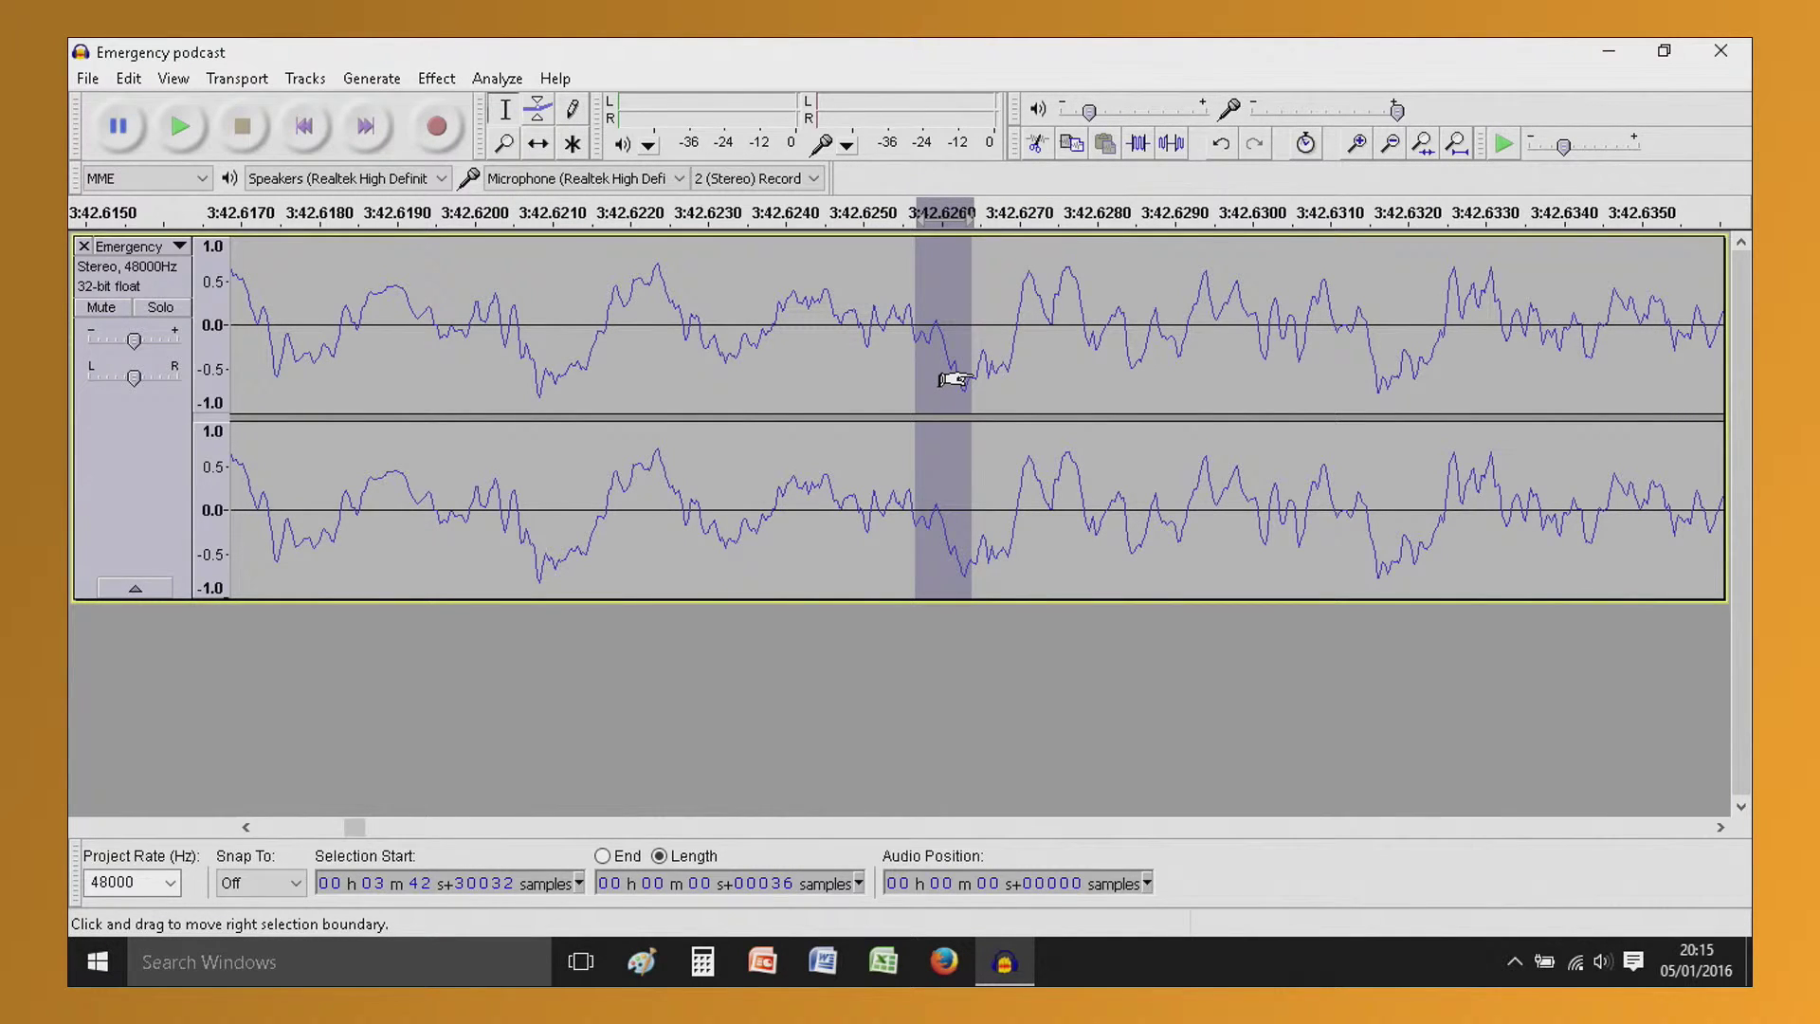
{"action": "left_click", "coordinate": [1186, 360]}
Fit the whole project in view and highlight the stretch from about 40:00 to 55:30 containing the remaining clipping markers
{"action": "left_click", "coordinate": [1452, 147]}
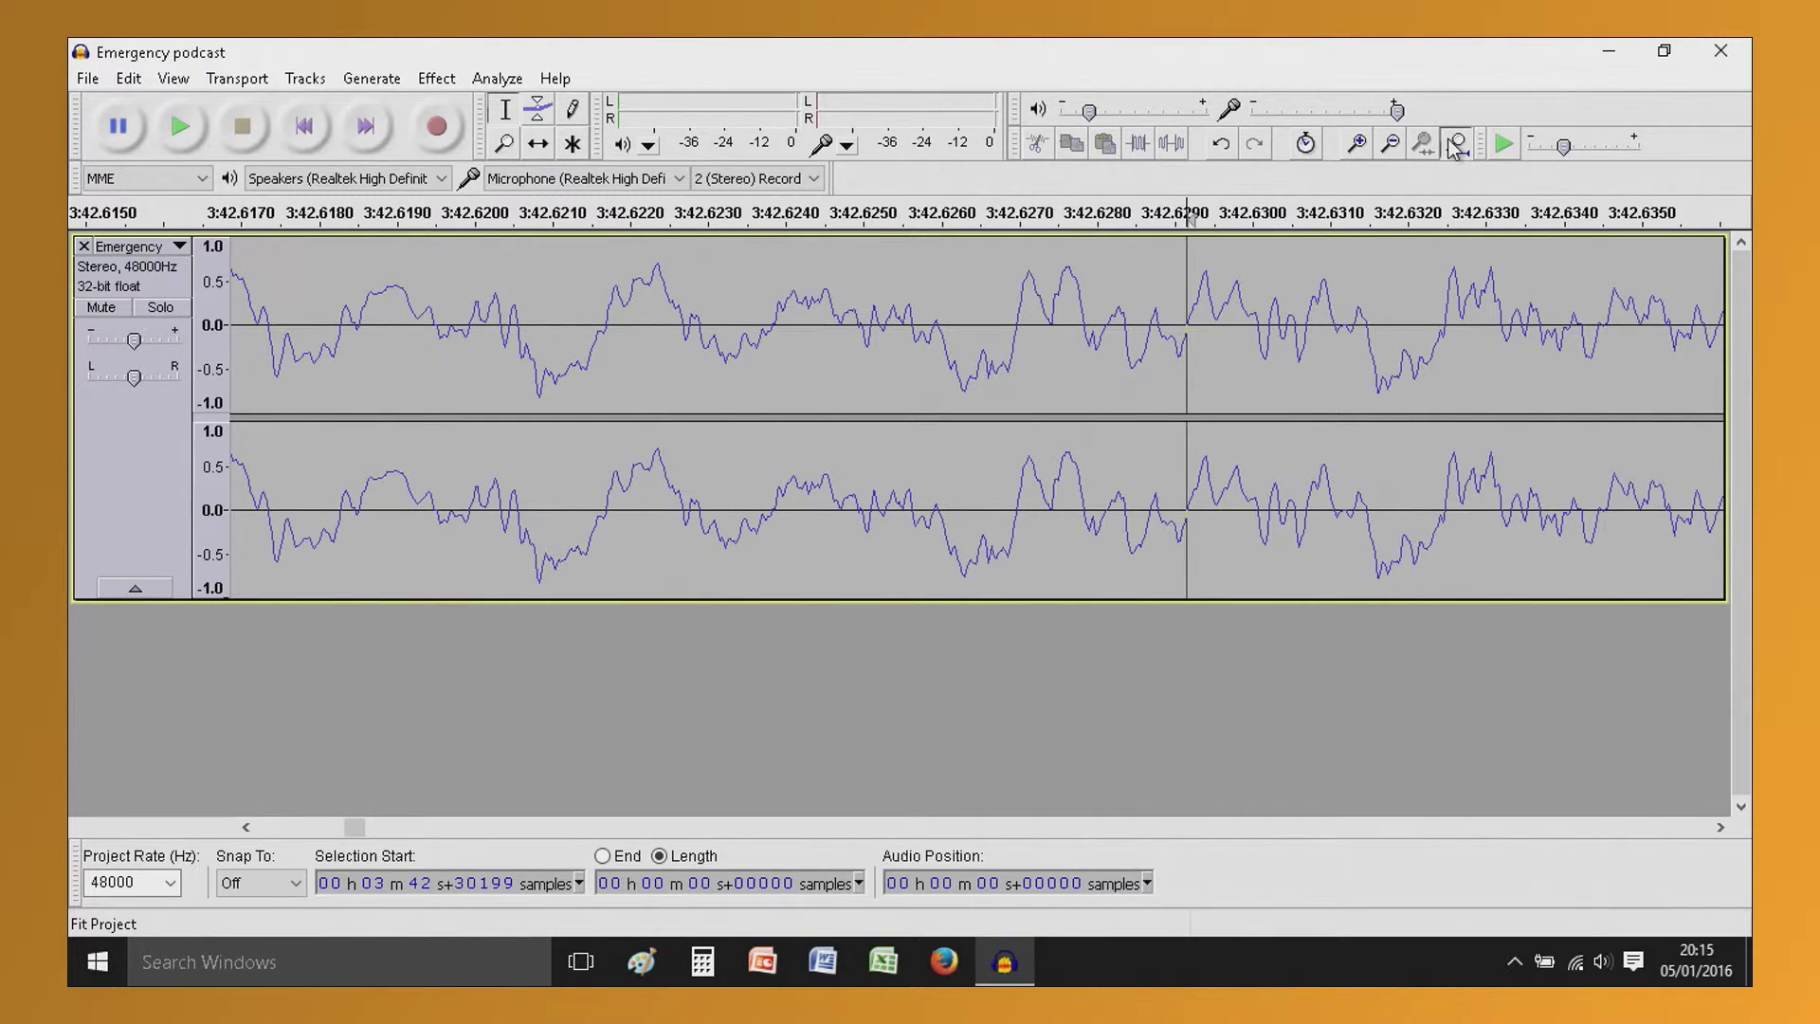
{"action": "left_click_drag", "start_coordinate": [1169, 332], "coordinate": [1578, 346]}
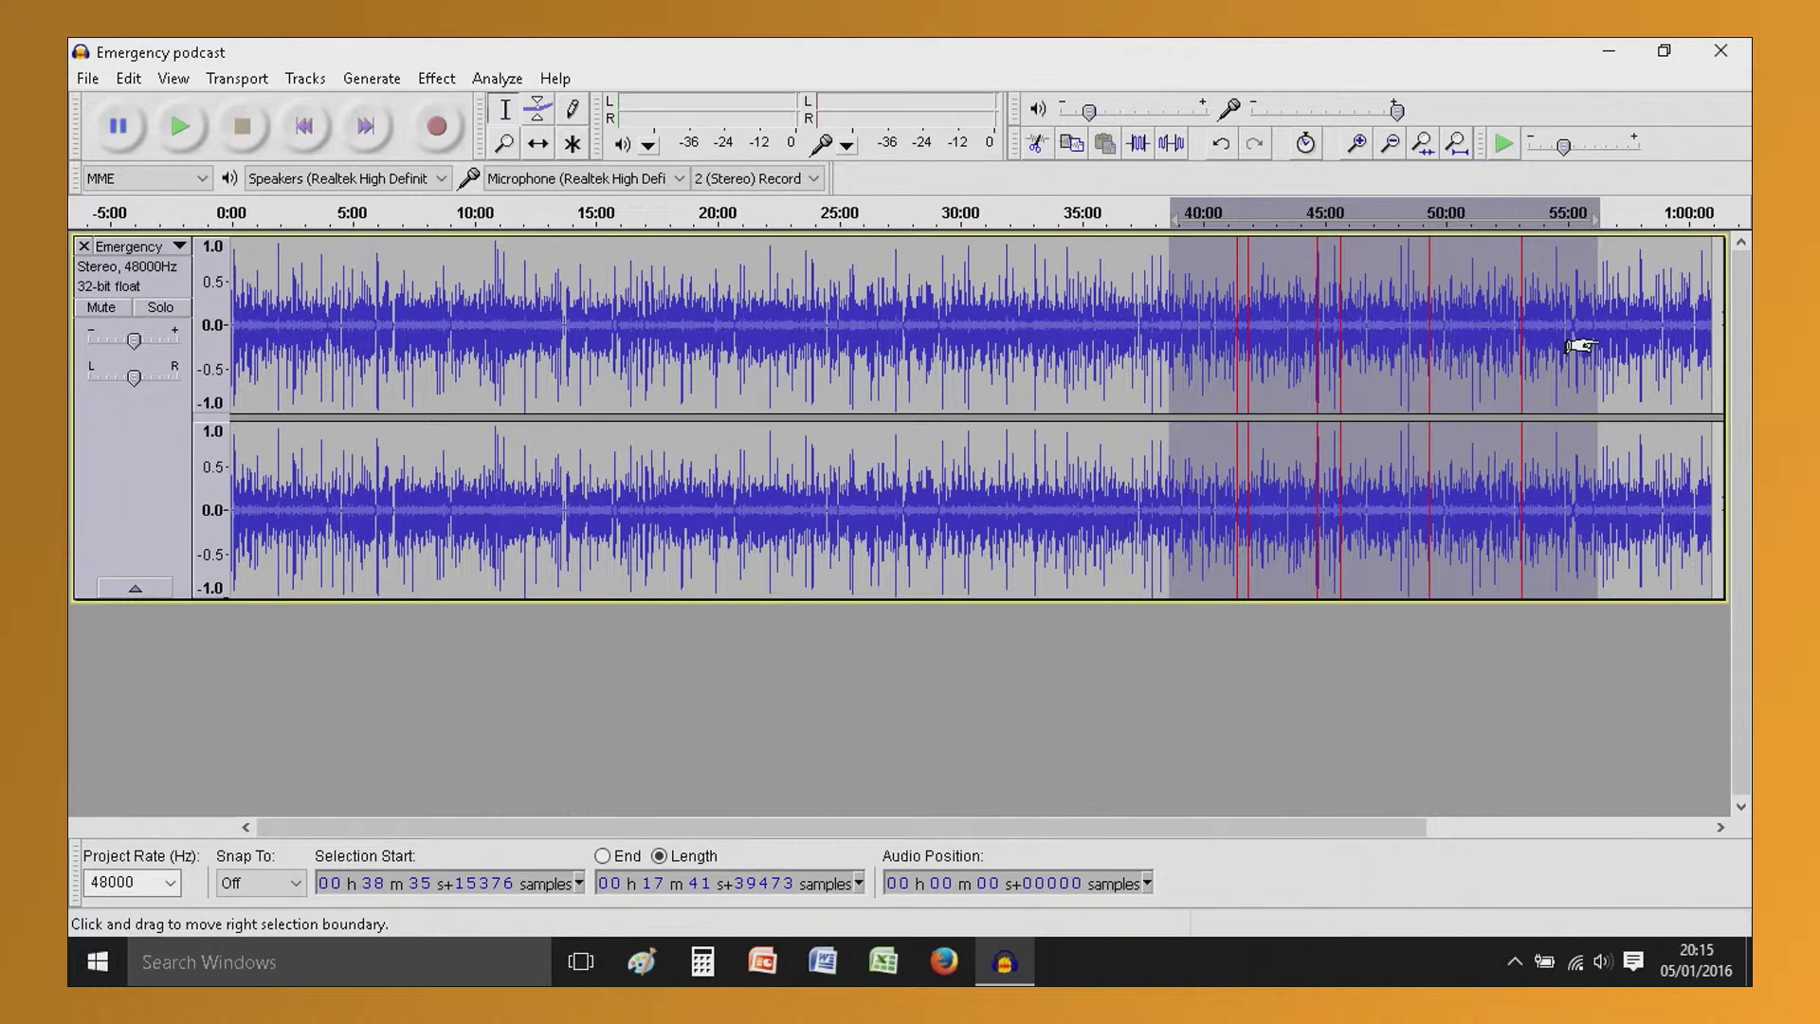
{"action": "left_click", "coordinate": [1023, 285]}
{"action": "left_click_drag", "start_coordinate": [1204, 352], "coordinate": [1581, 384]}
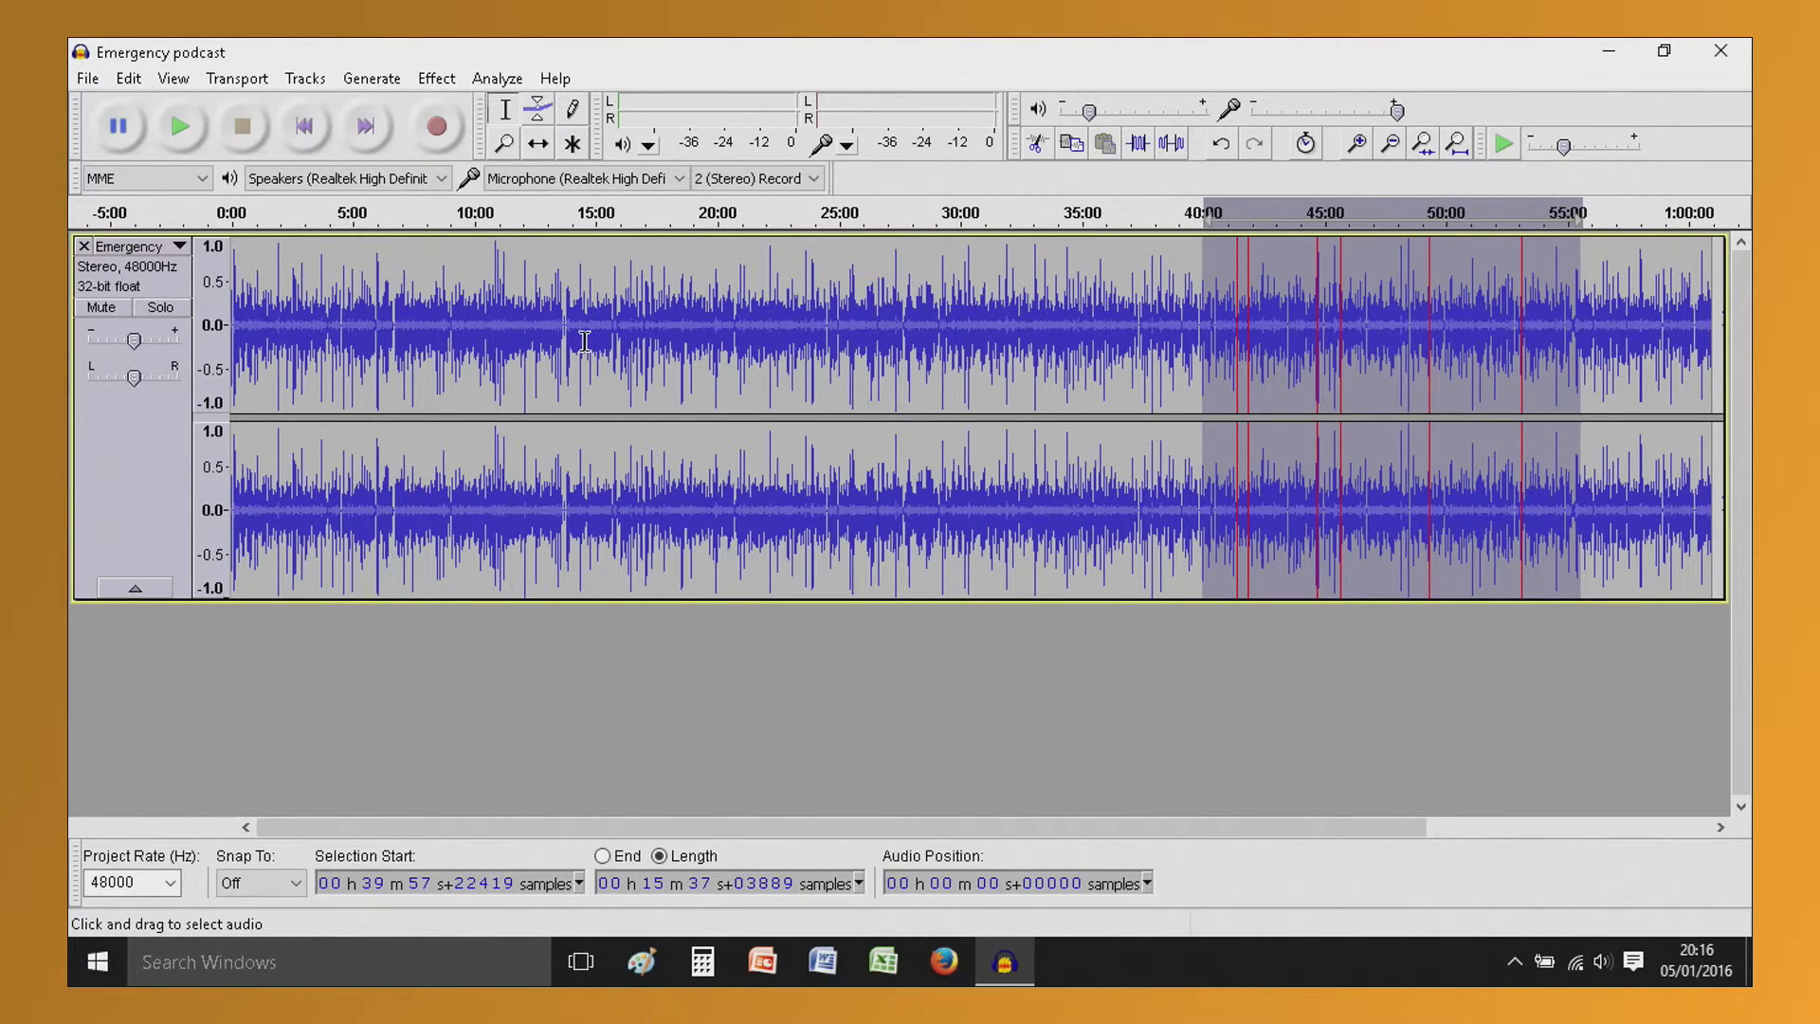
Zoom in on the quieter passage from about 13:32 to 13:52 for a closer look at its pauses
{"action": "left_click_drag", "start_coordinate": [585, 341], "coordinate": [552, 343]}
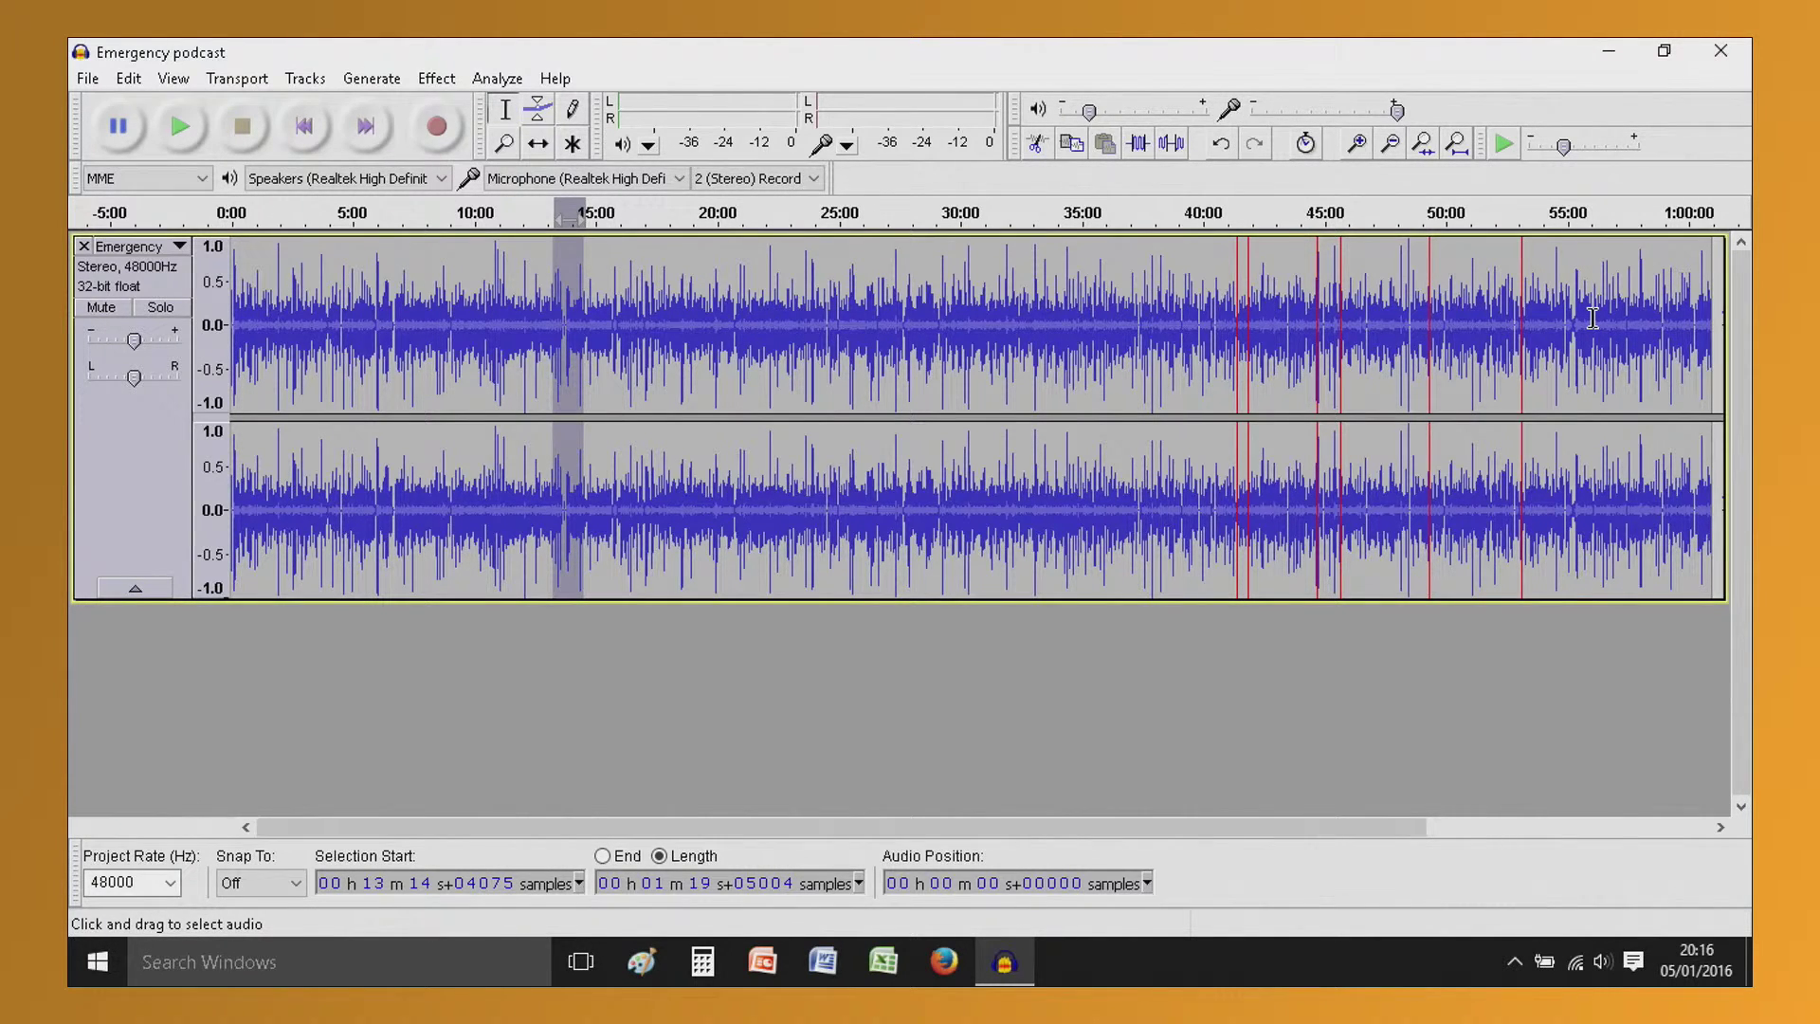
{"action": "left_click", "coordinate": [1423, 144]}
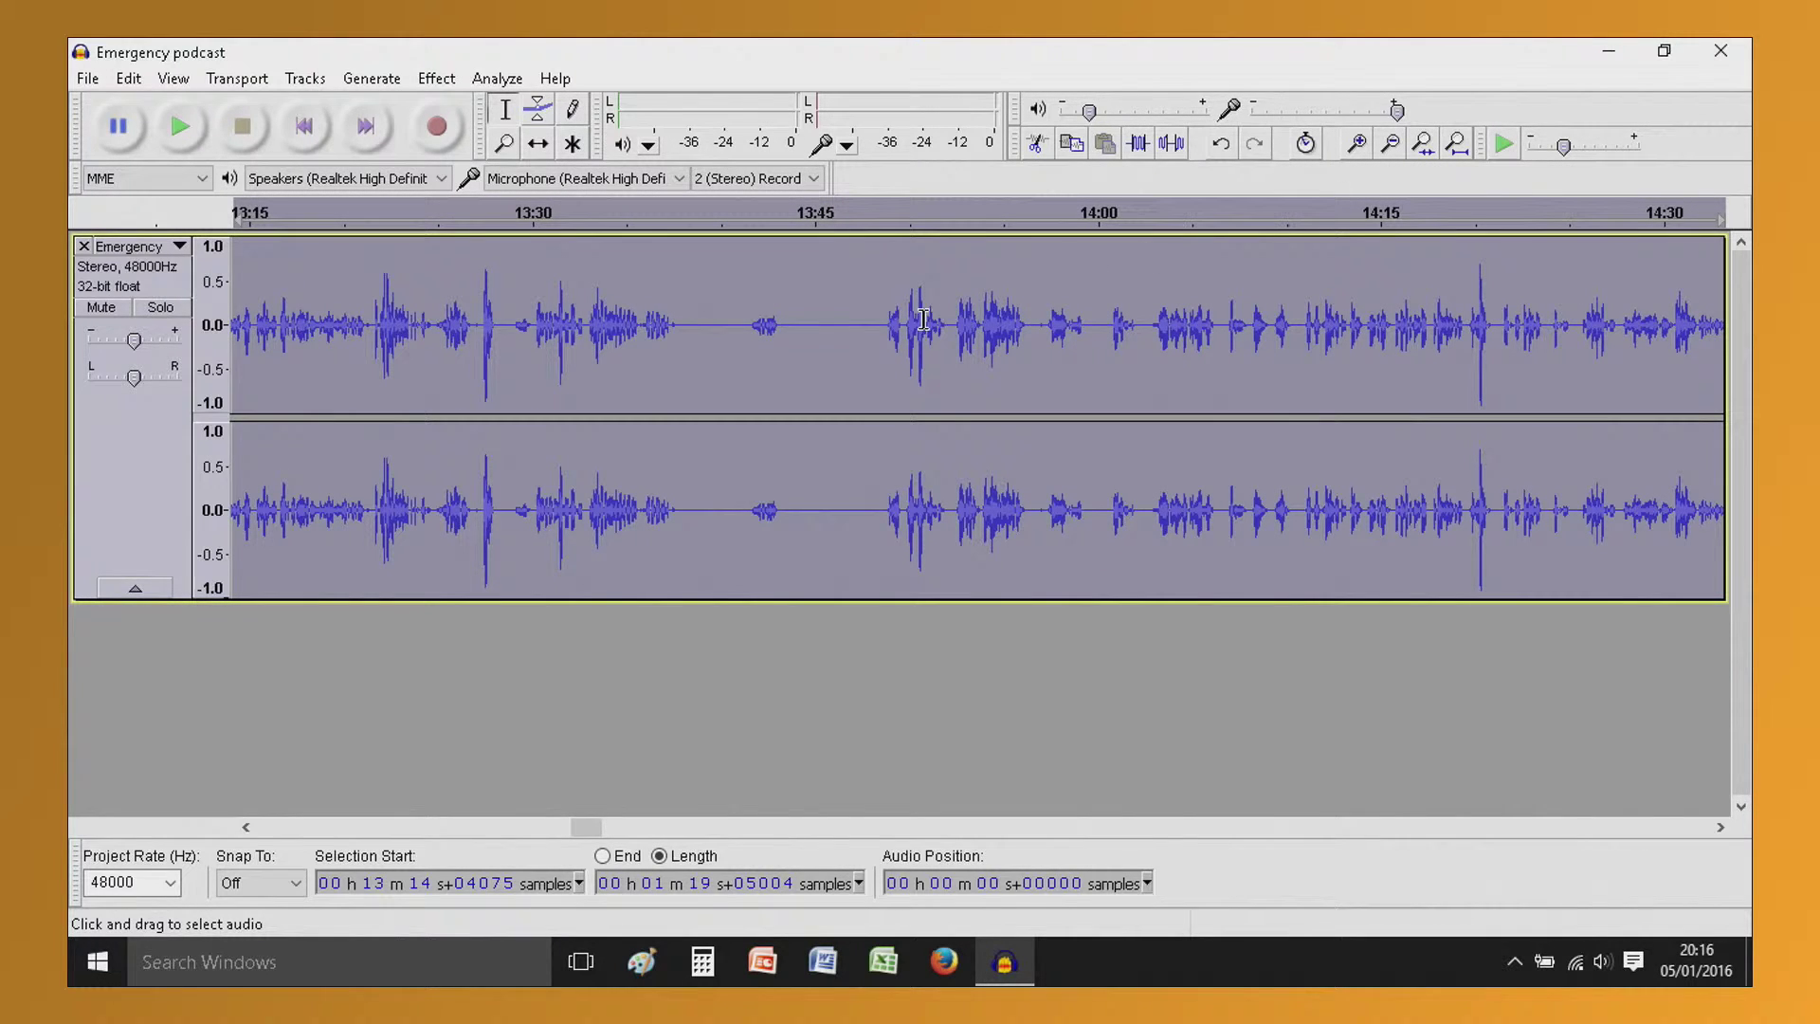
{"action": "left_click_drag", "start_coordinate": [946, 327], "coordinate": [574, 327]}
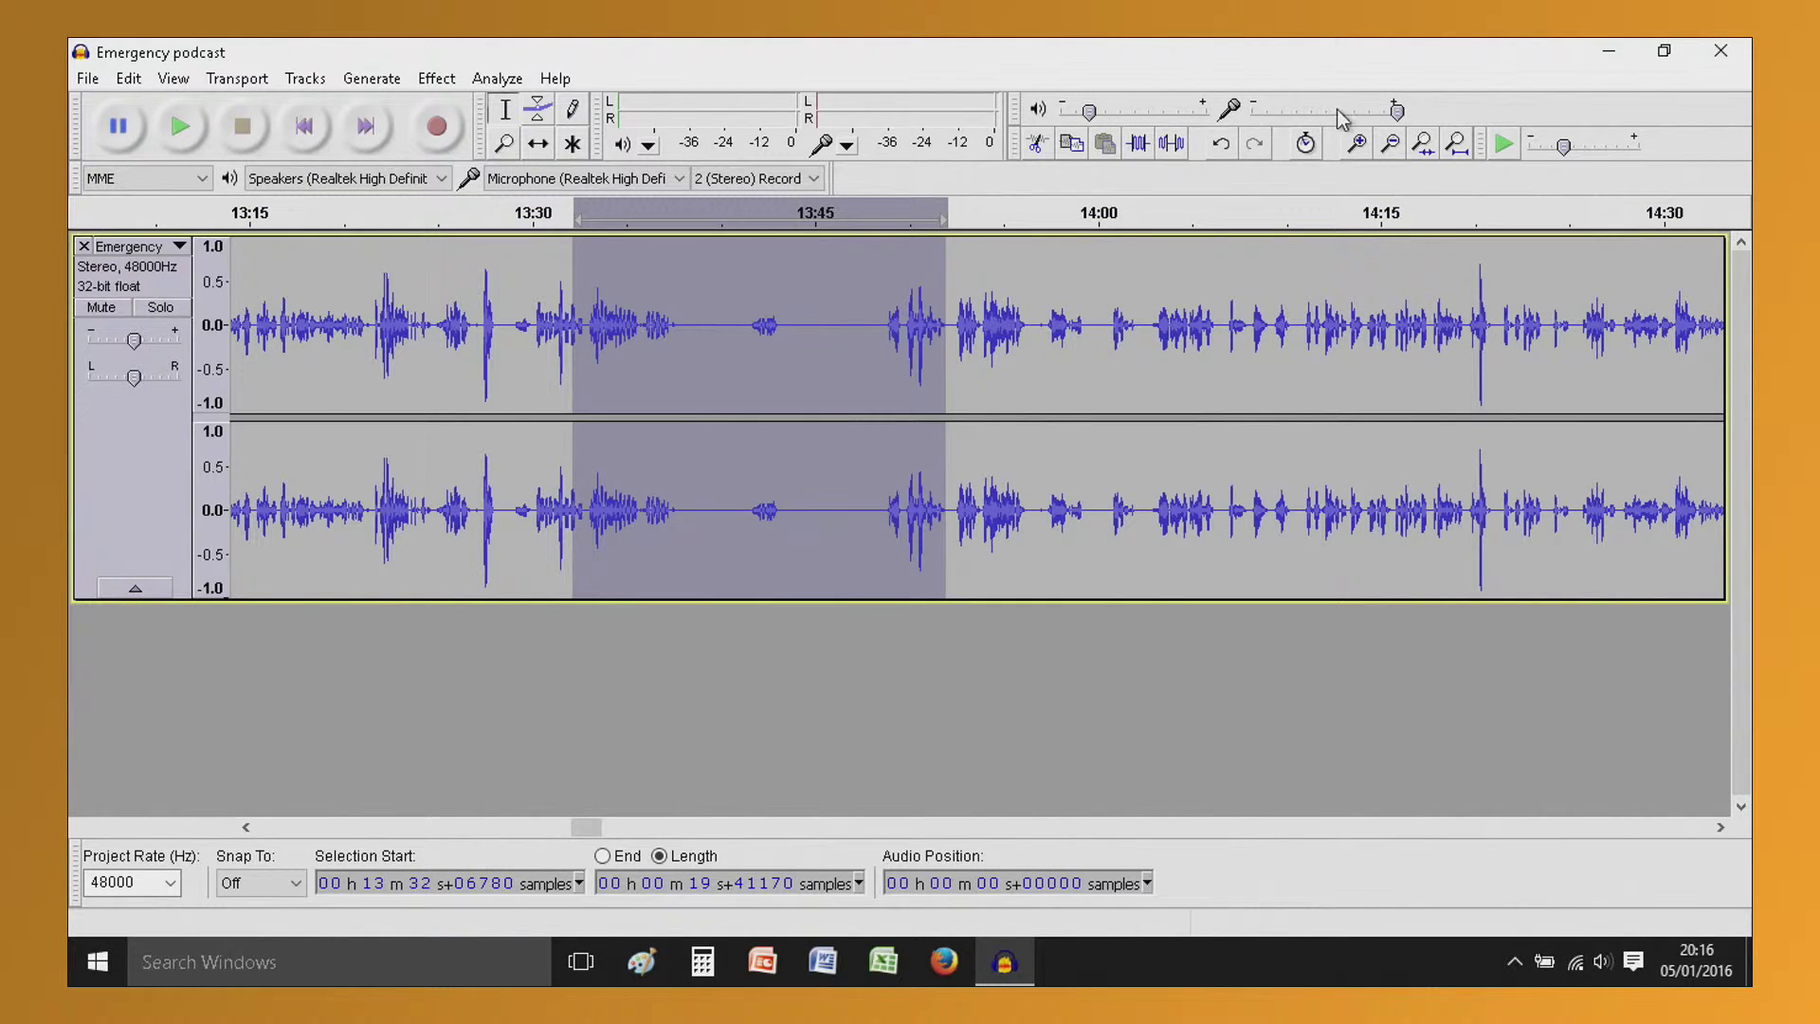
{"action": "left_click", "coordinate": [1356, 144]}
{"action": "left_click", "coordinate": [1355, 144]}
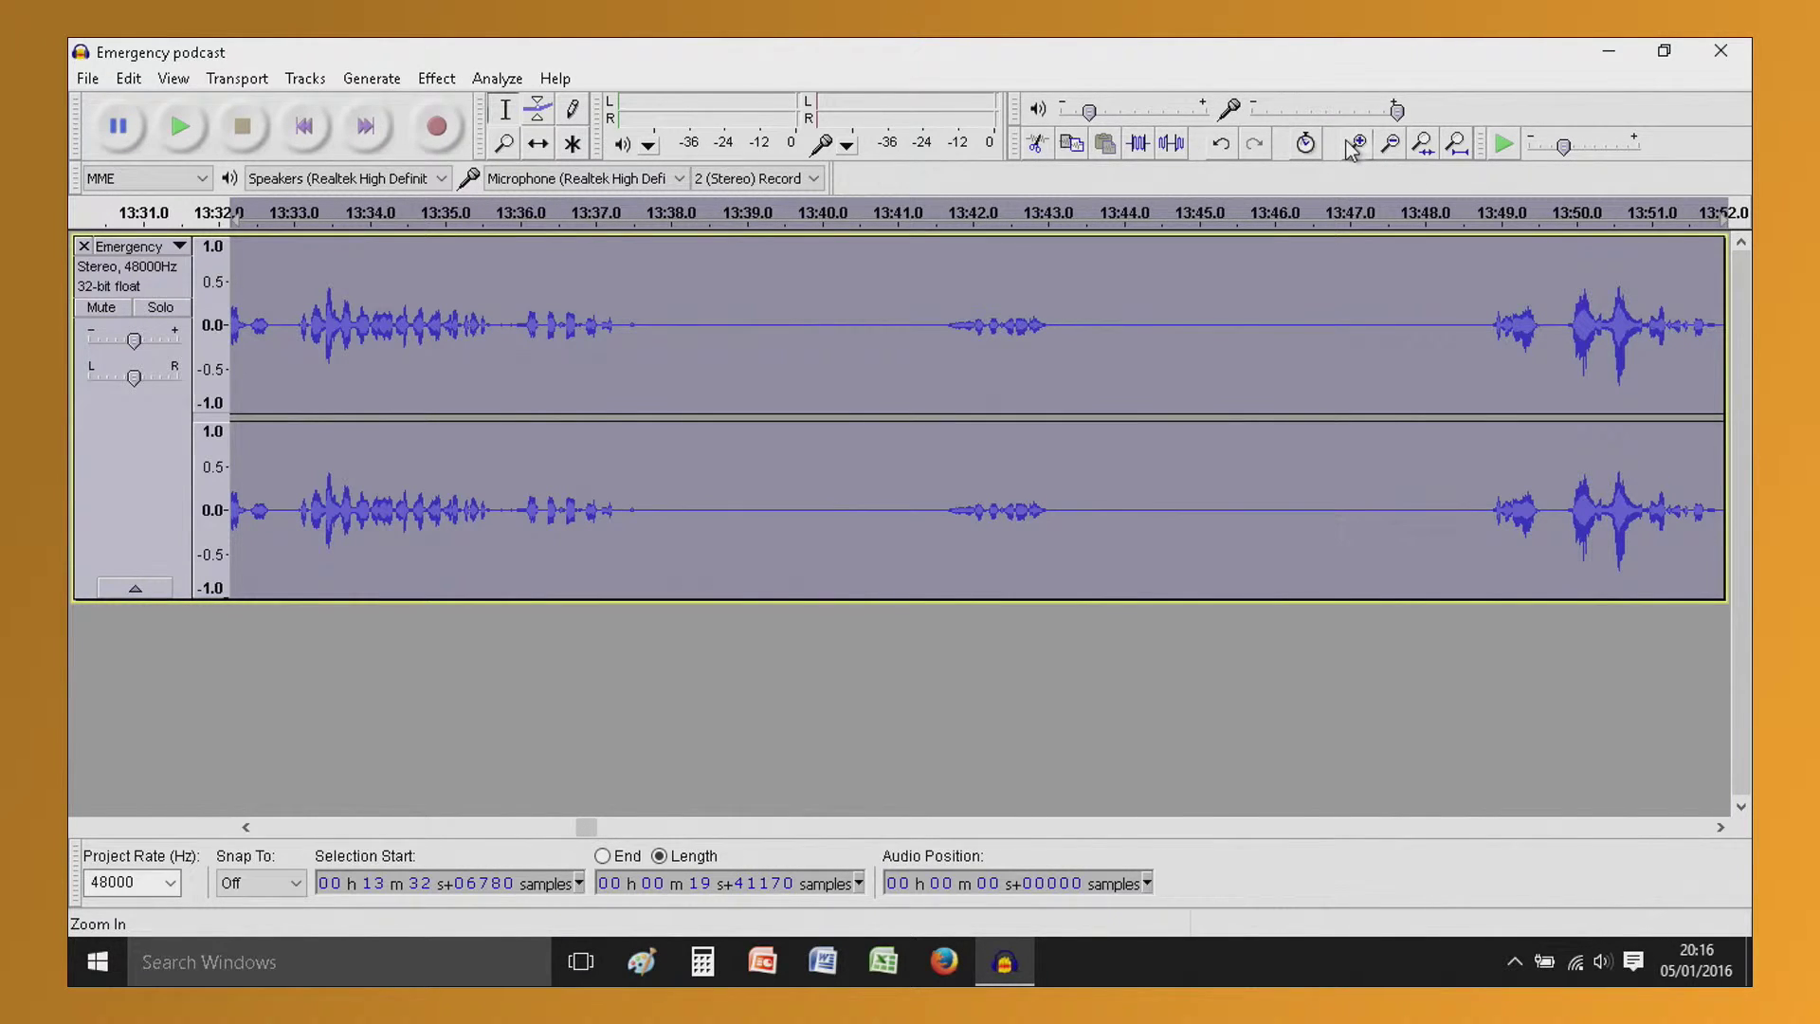
Select about four seconds from 13:40 around the faint burst of speech and fit that selection in view
{"action": "left_click", "coordinate": [1251, 403]}
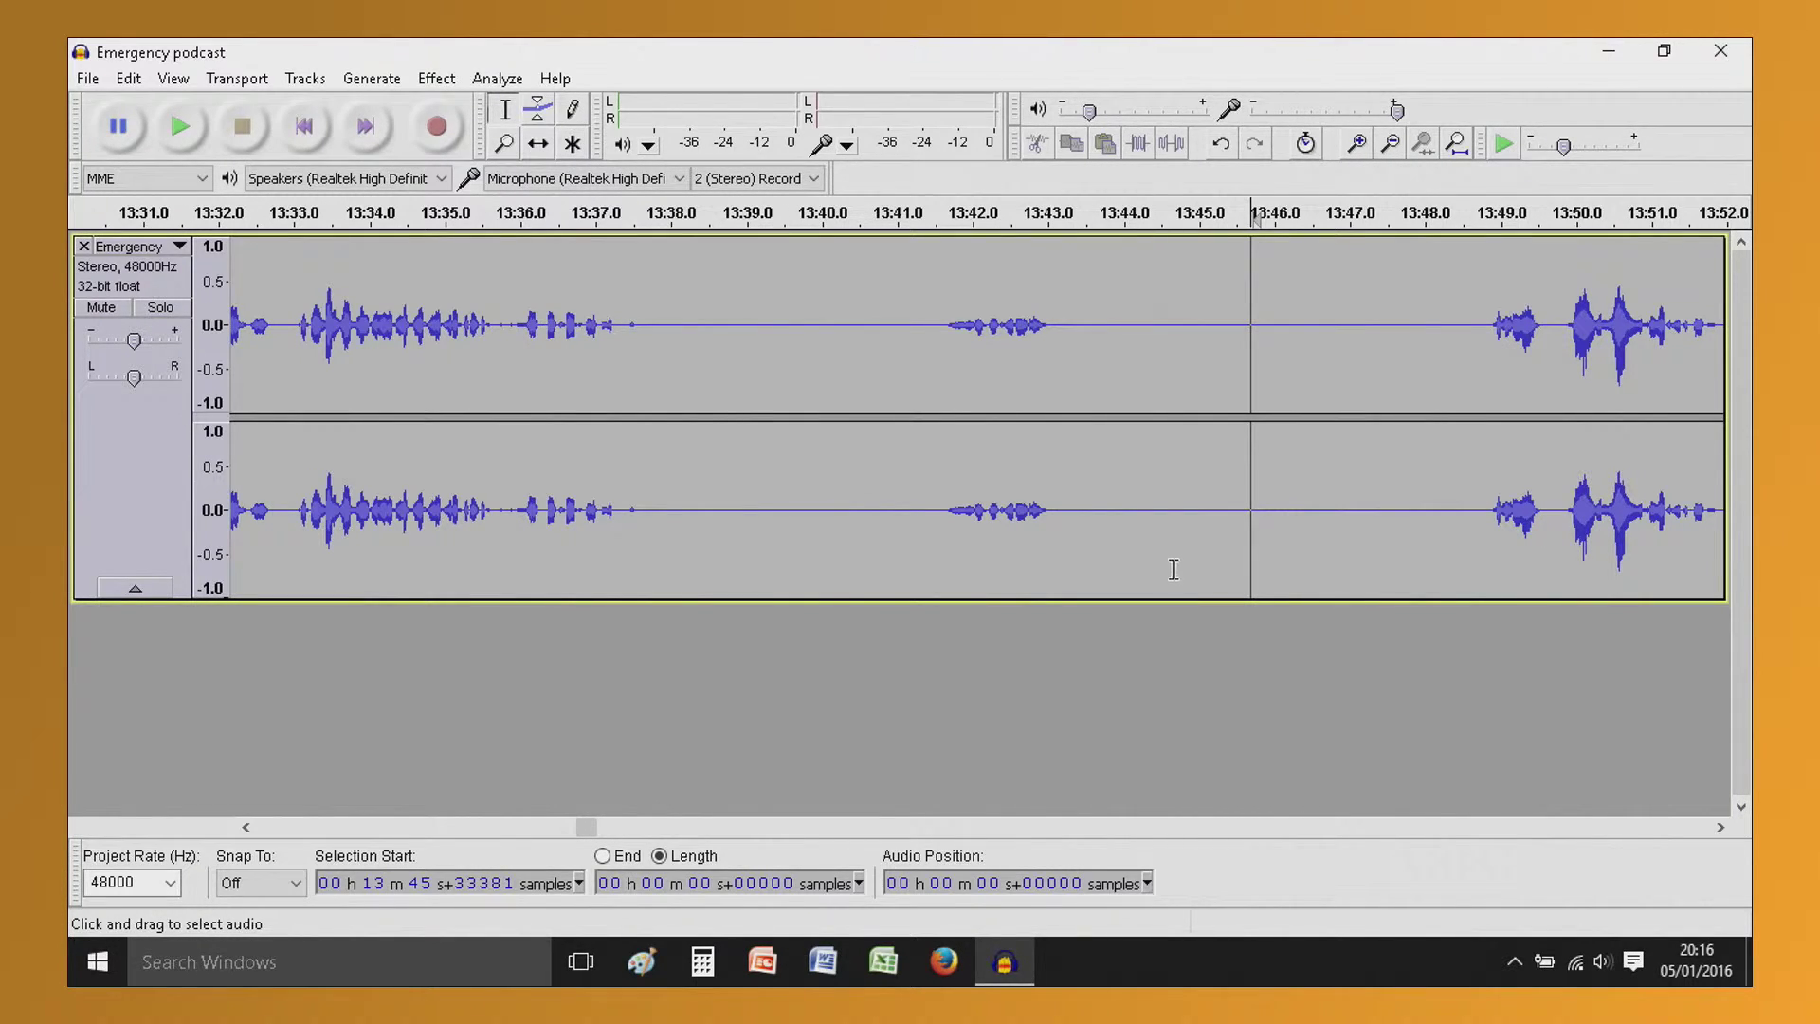
{"action": "left_click", "coordinate": [1446, 495]}
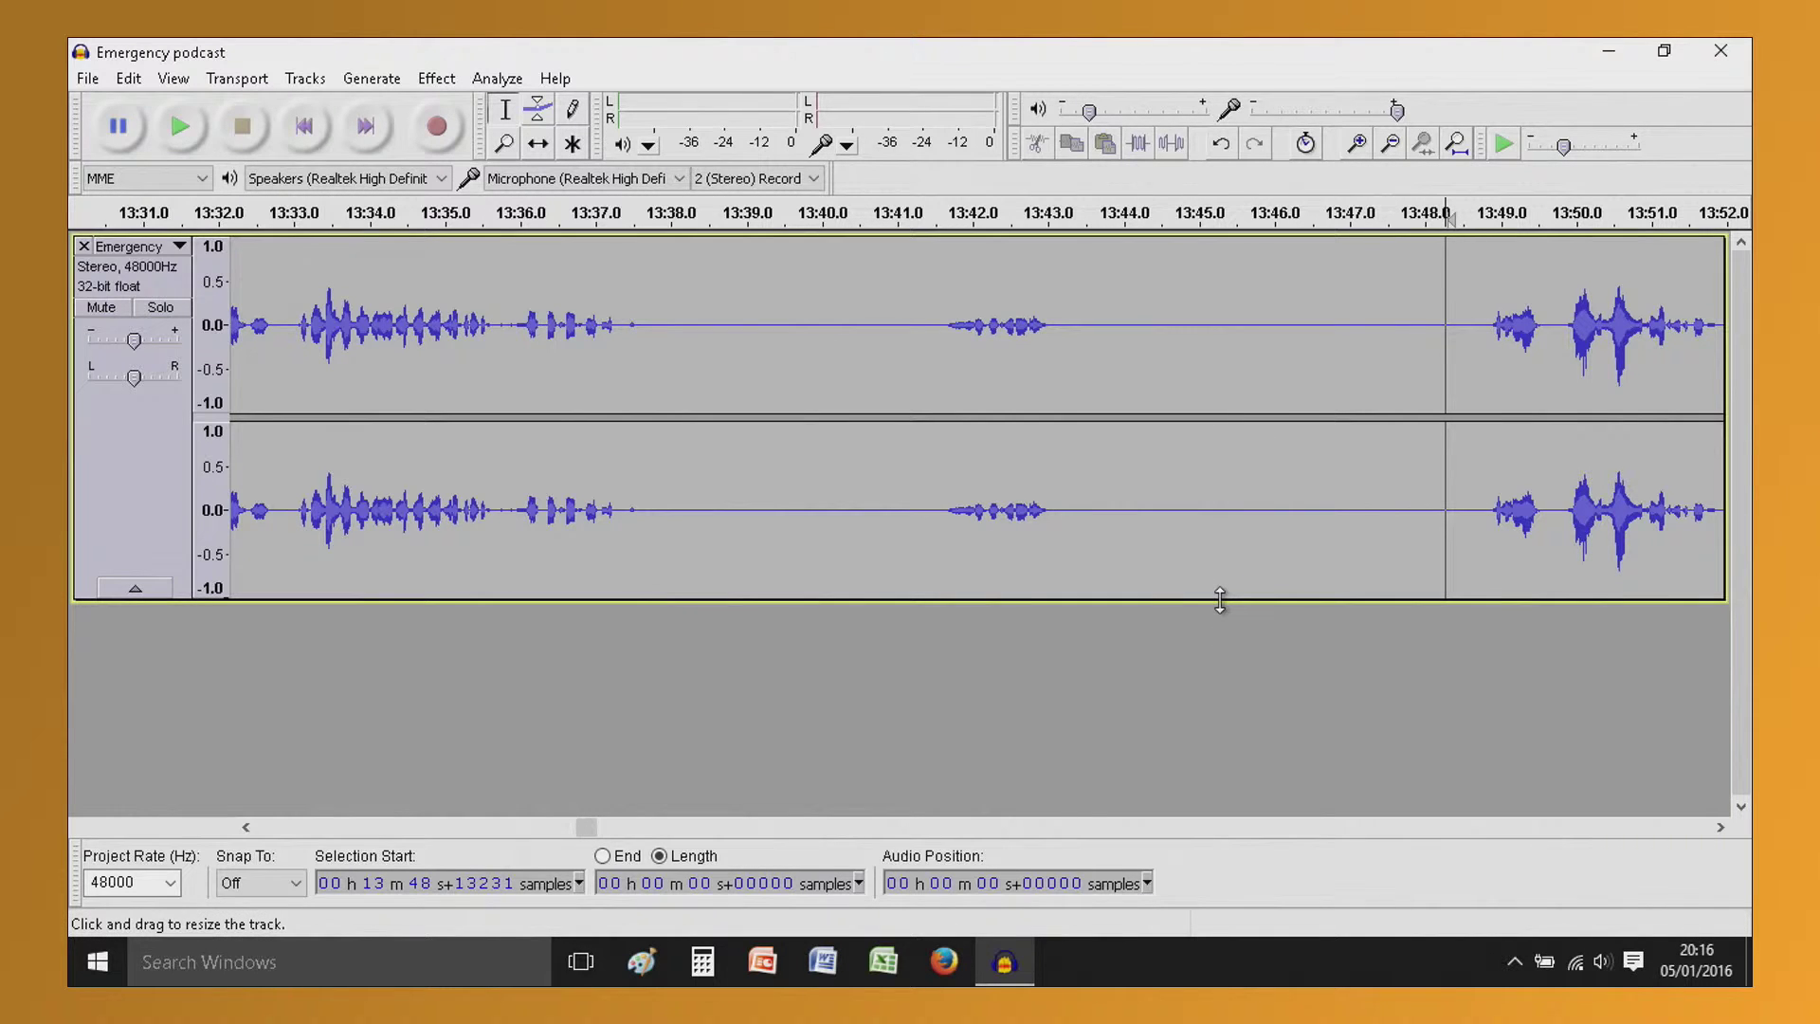
{"action": "left_click_drag", "start_coordinate": [1220, 601], "coordinate": [1220, 603]}
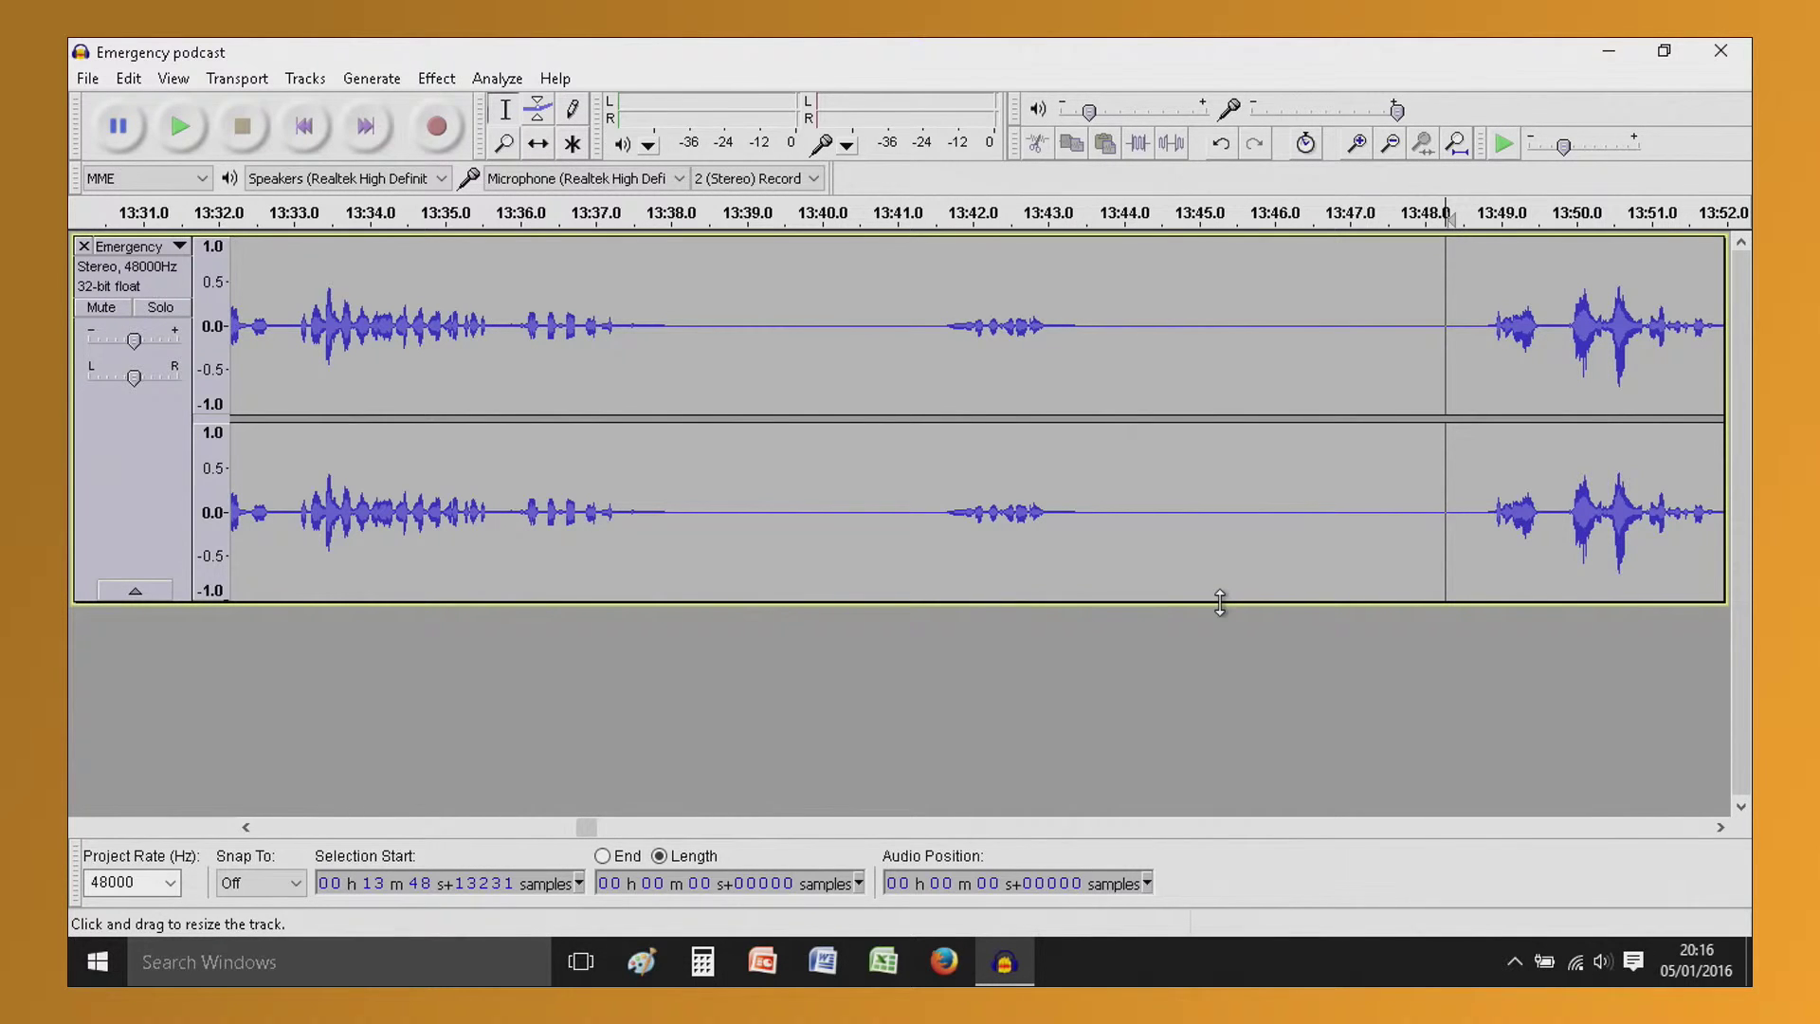
{"action": "left_click_drag", "start_coordinate": [1220, 603], "coordinate": [1216, 599]}
{"action": "left_click_drag", "start_coordinate": [854, 332], "coordinate": [1174, 362]}
{"action": "left_click", "coordinate": [1424, 147]}
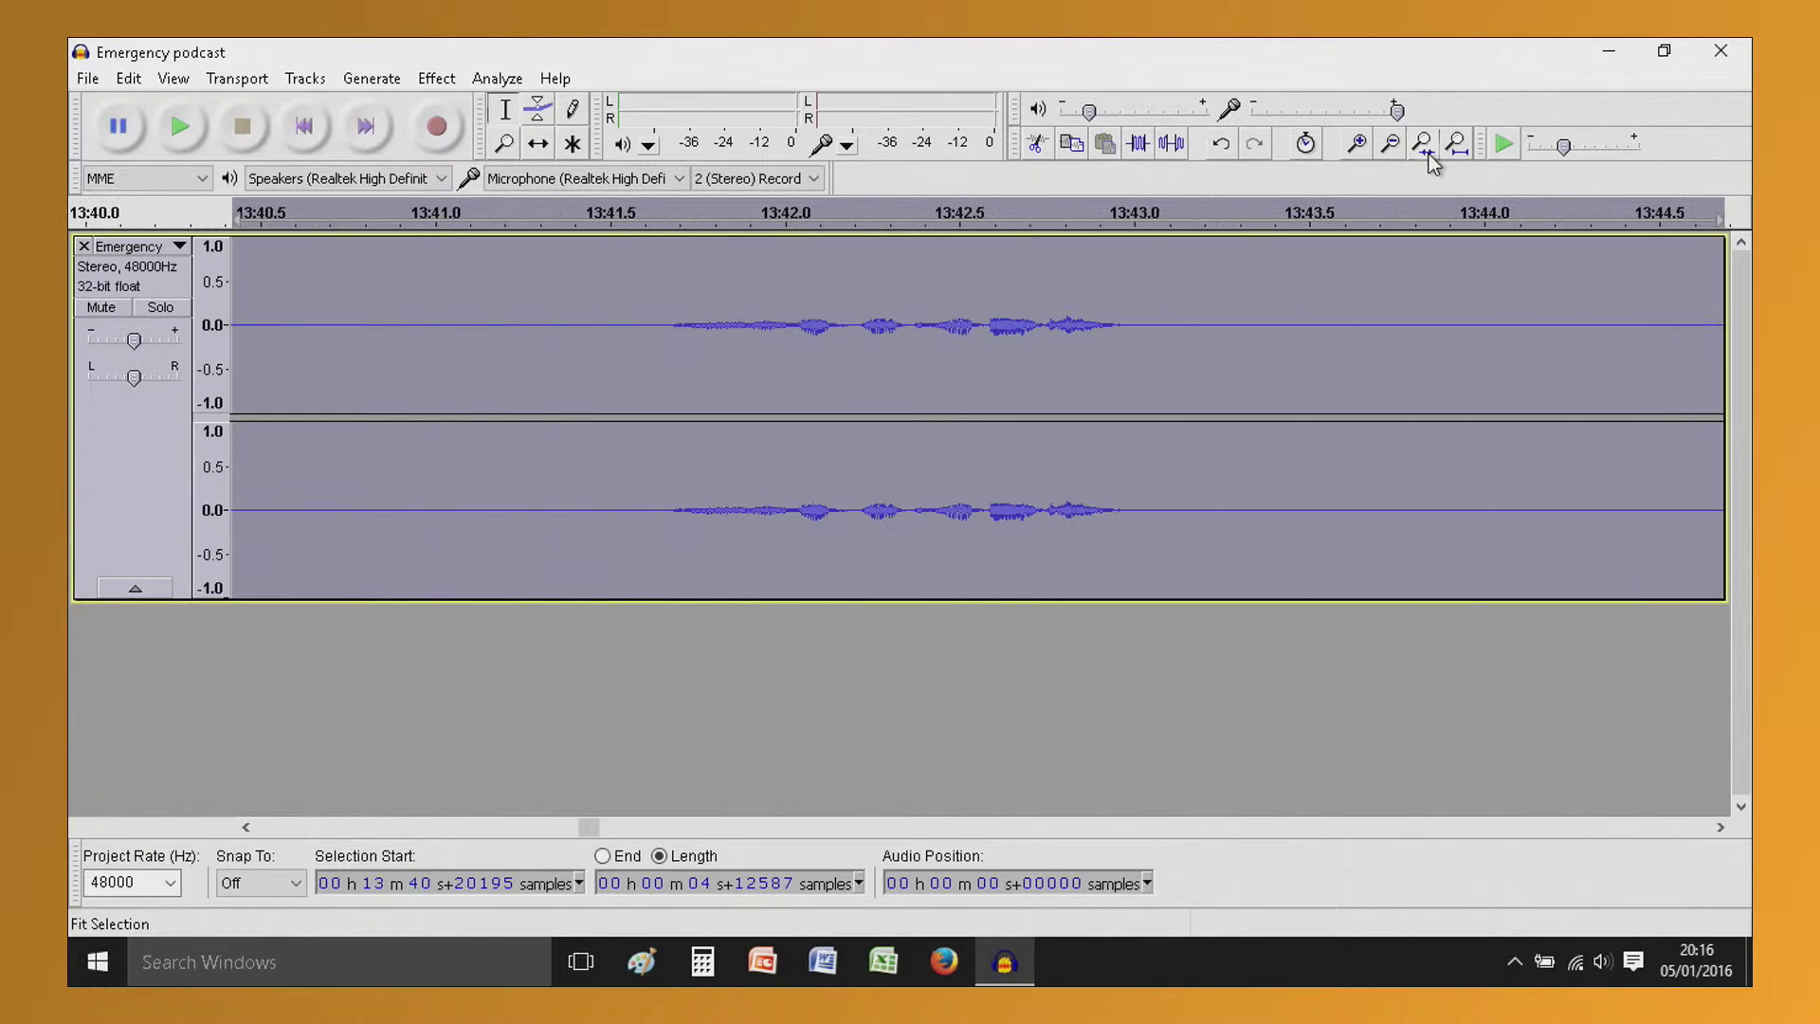
Select about 16,218 samples of the low-level noise from 13:43.0, directly after the faint speech
{"action": "left_click_drag", "start_coordinate": [1117, 332], "coordinate": [1280, 352]}
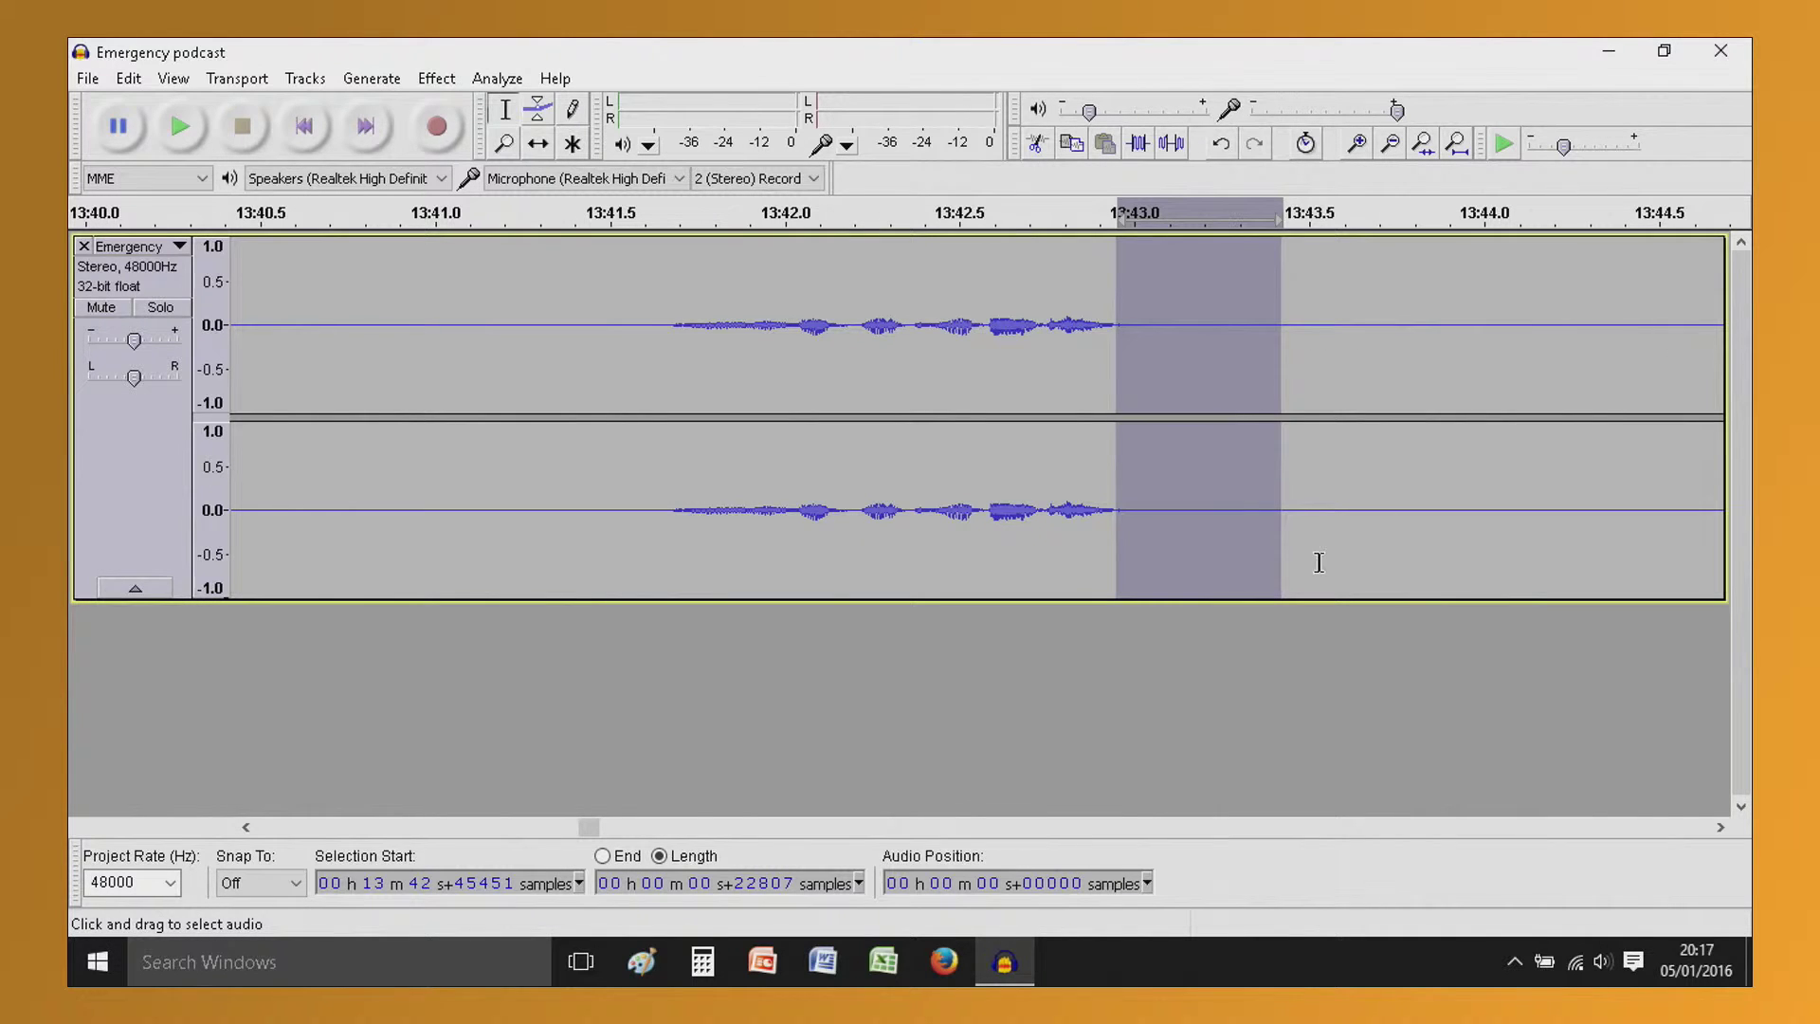
{"action": "left_click_drag", "start_coordinate": [1312, 598], "coordinate": [1310, 602]}
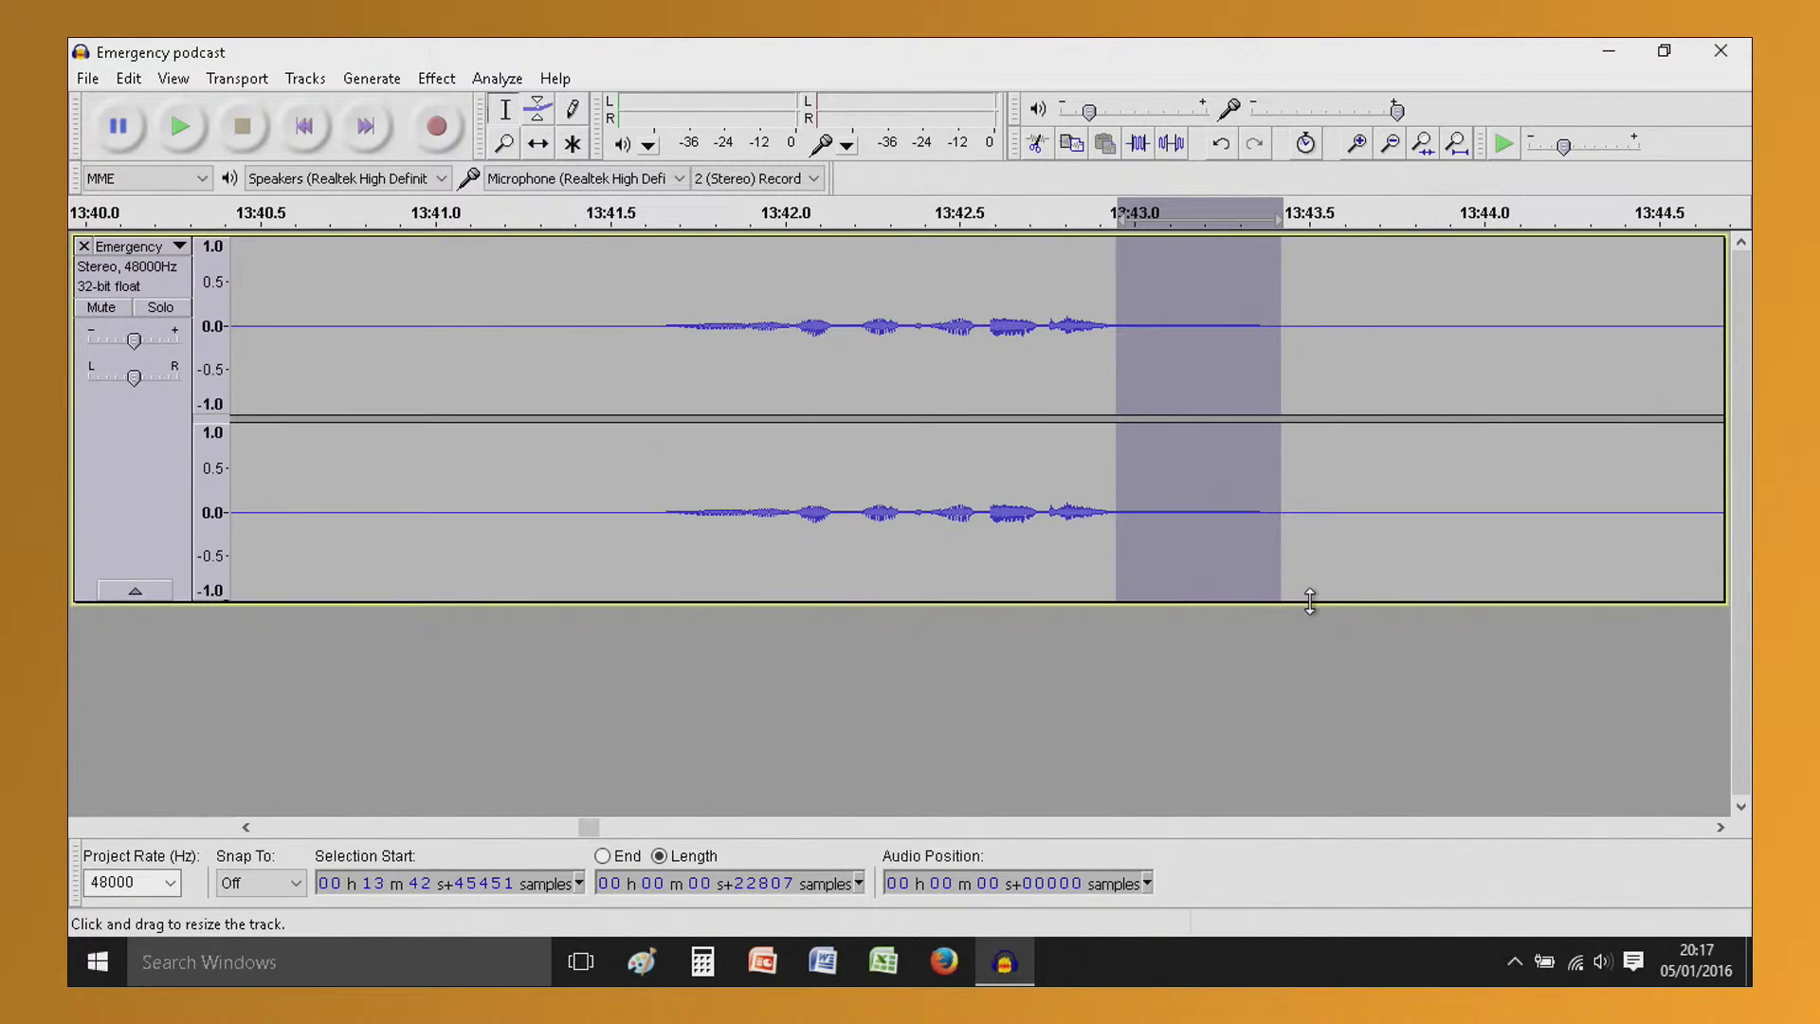
{"action": "left_click", "coordinate": [1240, 334]}
{"action": "left_click_drag", "start_coordinate": [1240, 333], "coordinate": [1294, 339]}
{"action": "left_click", "coordinate": [1429, 347]}
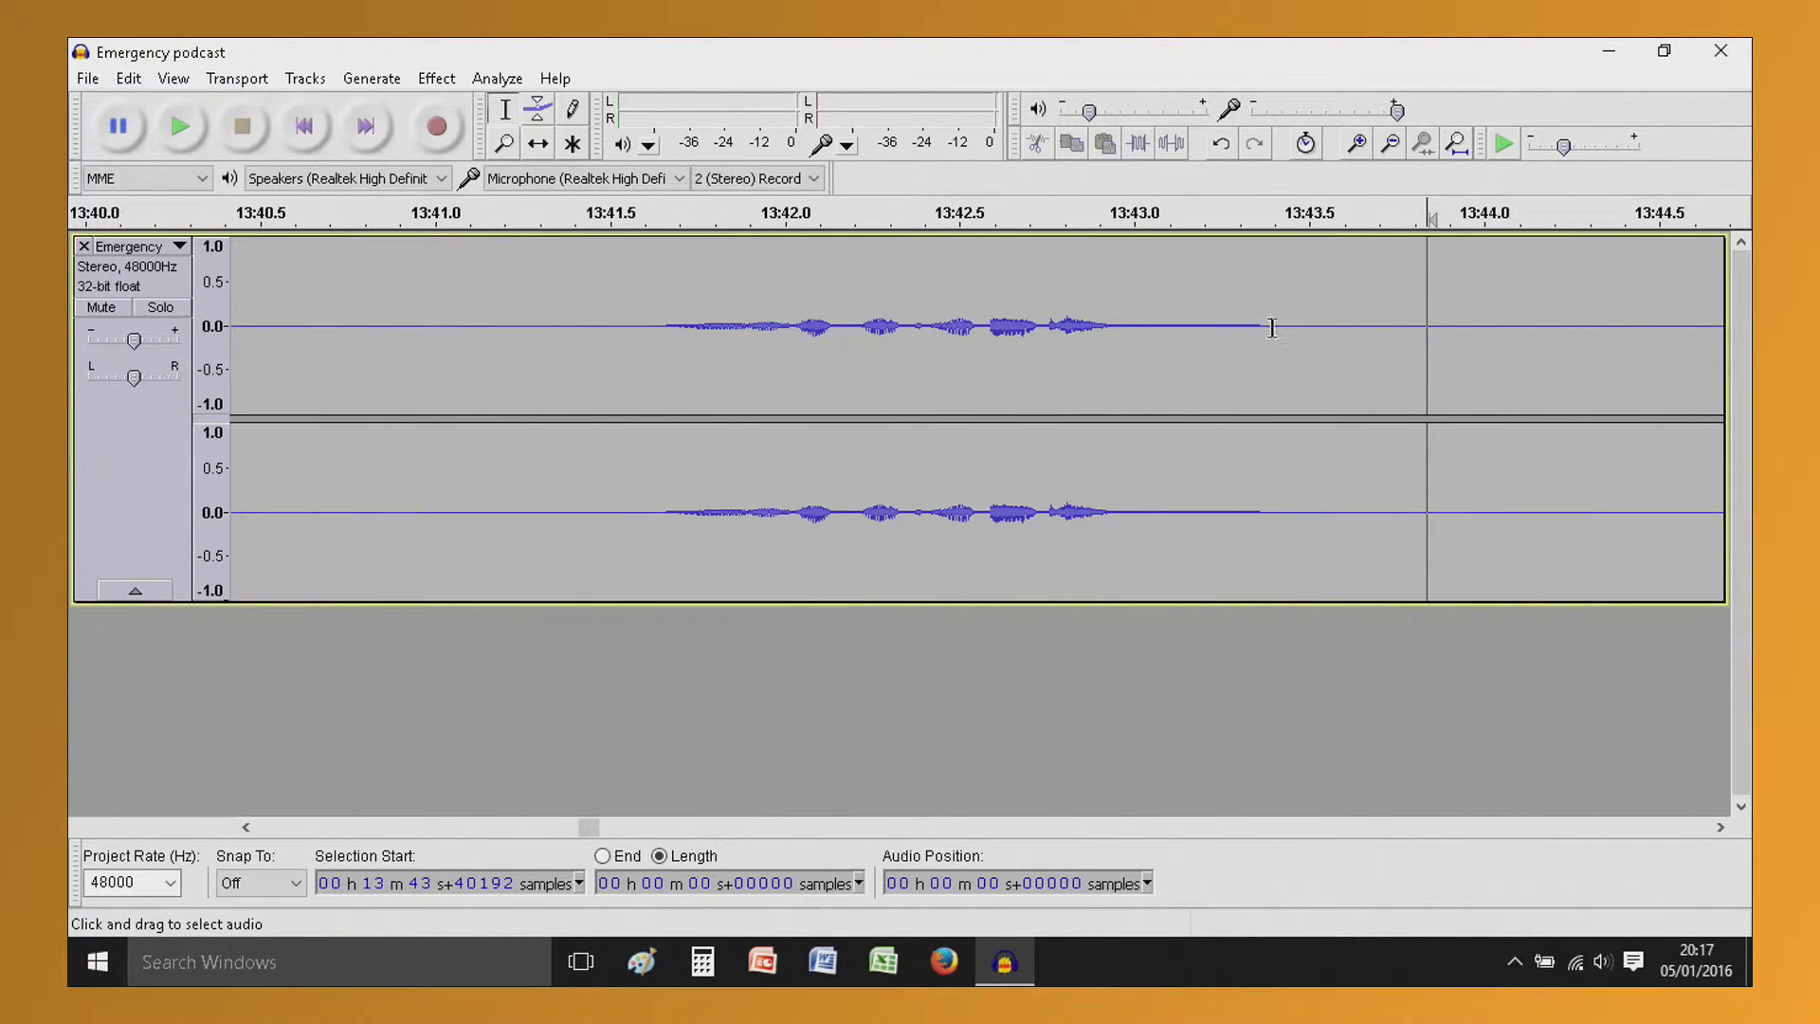
{"action": "left_click_drag", "start_coordinate": [1257, 332], "coordinate": [1129, 343]}
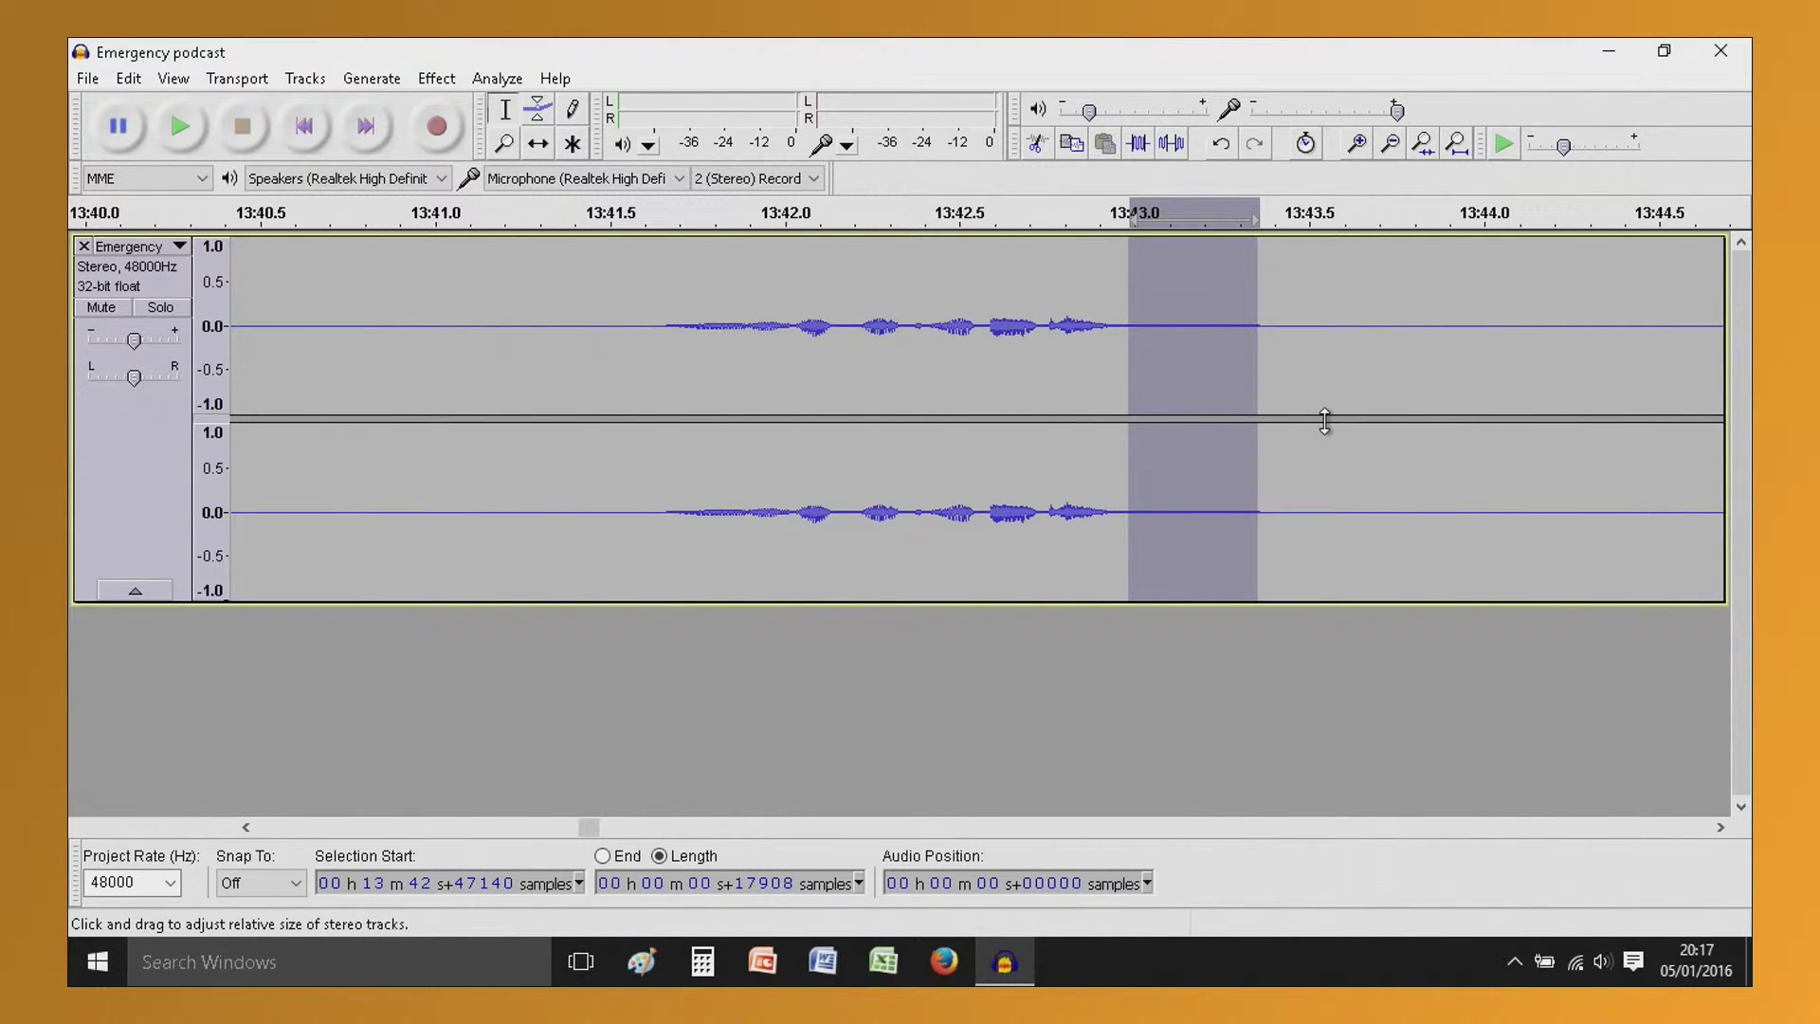
{"action": "left_click_drag", "start_coordinate": [1280, 377], "coordinate": [1333, 363]}
{"action": "left_click_drag", "start_coordinate": [654, 318], "coordinate": [772, 376]}
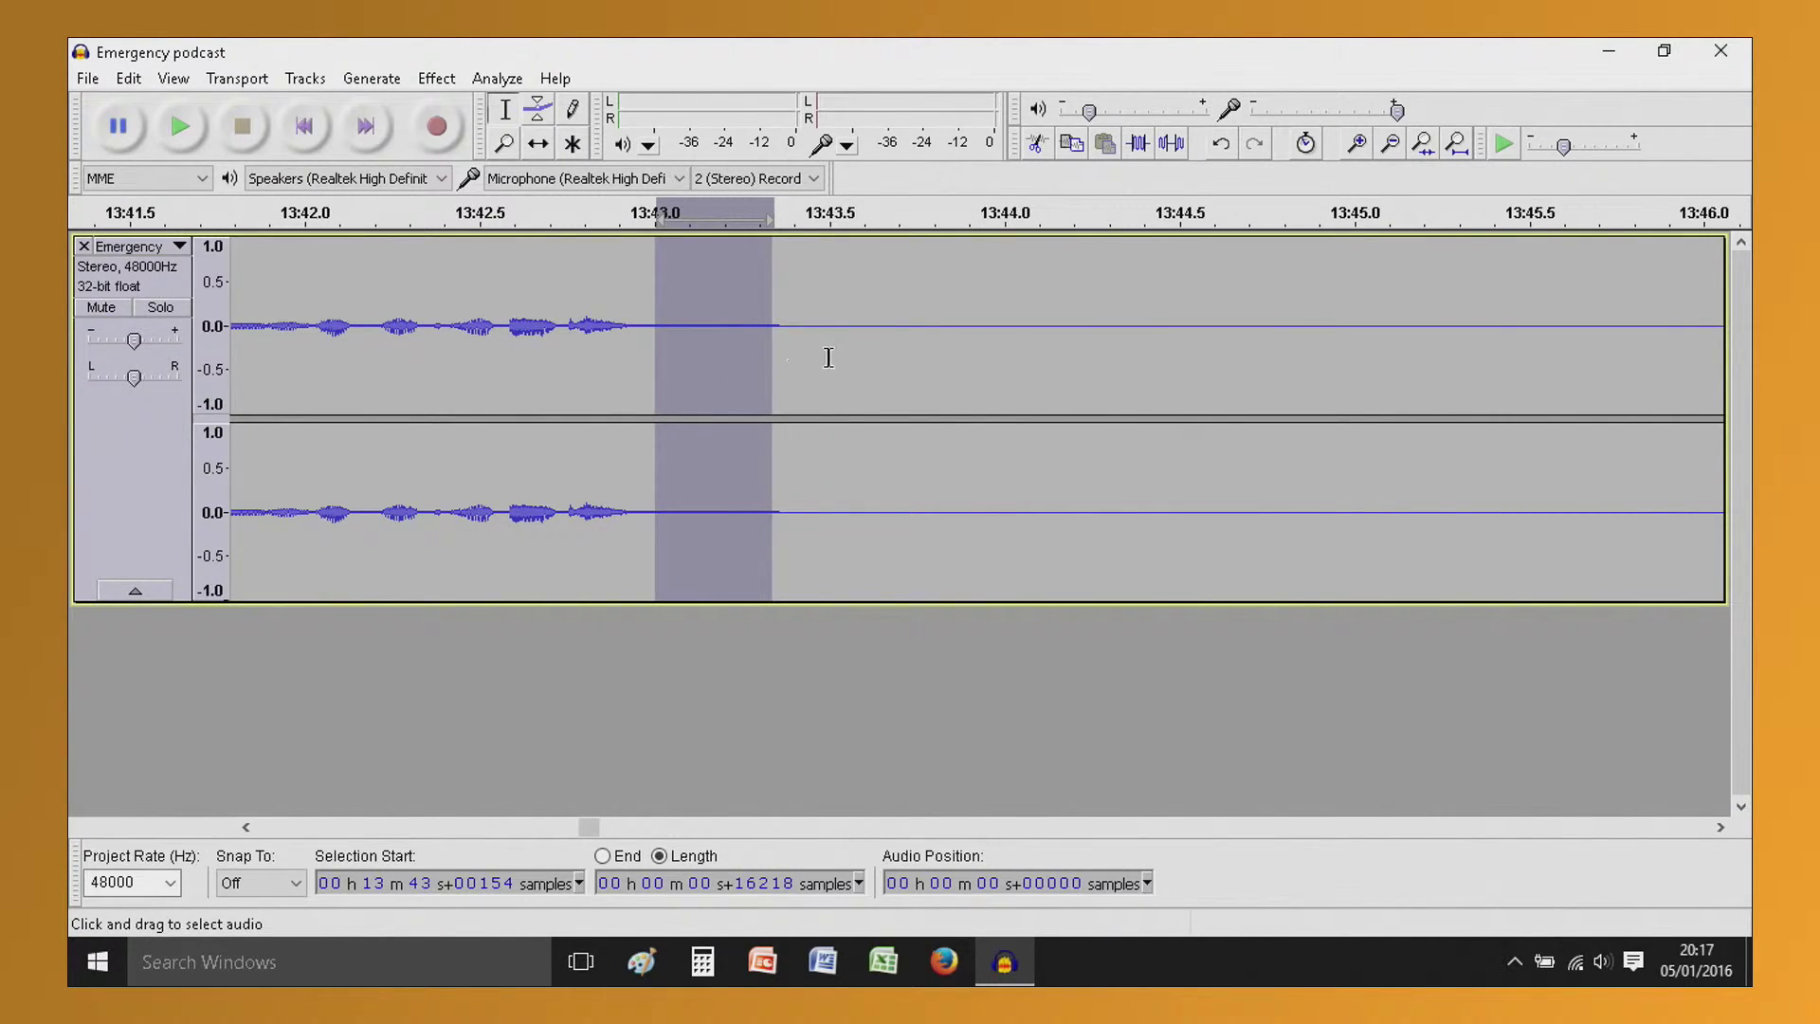
Zoom out around the pause and reselect about 14,191 samples of low-level noise at 13:43.0, after the faint speech
{"action": "left_click", "coordinate": [1394, 144]}
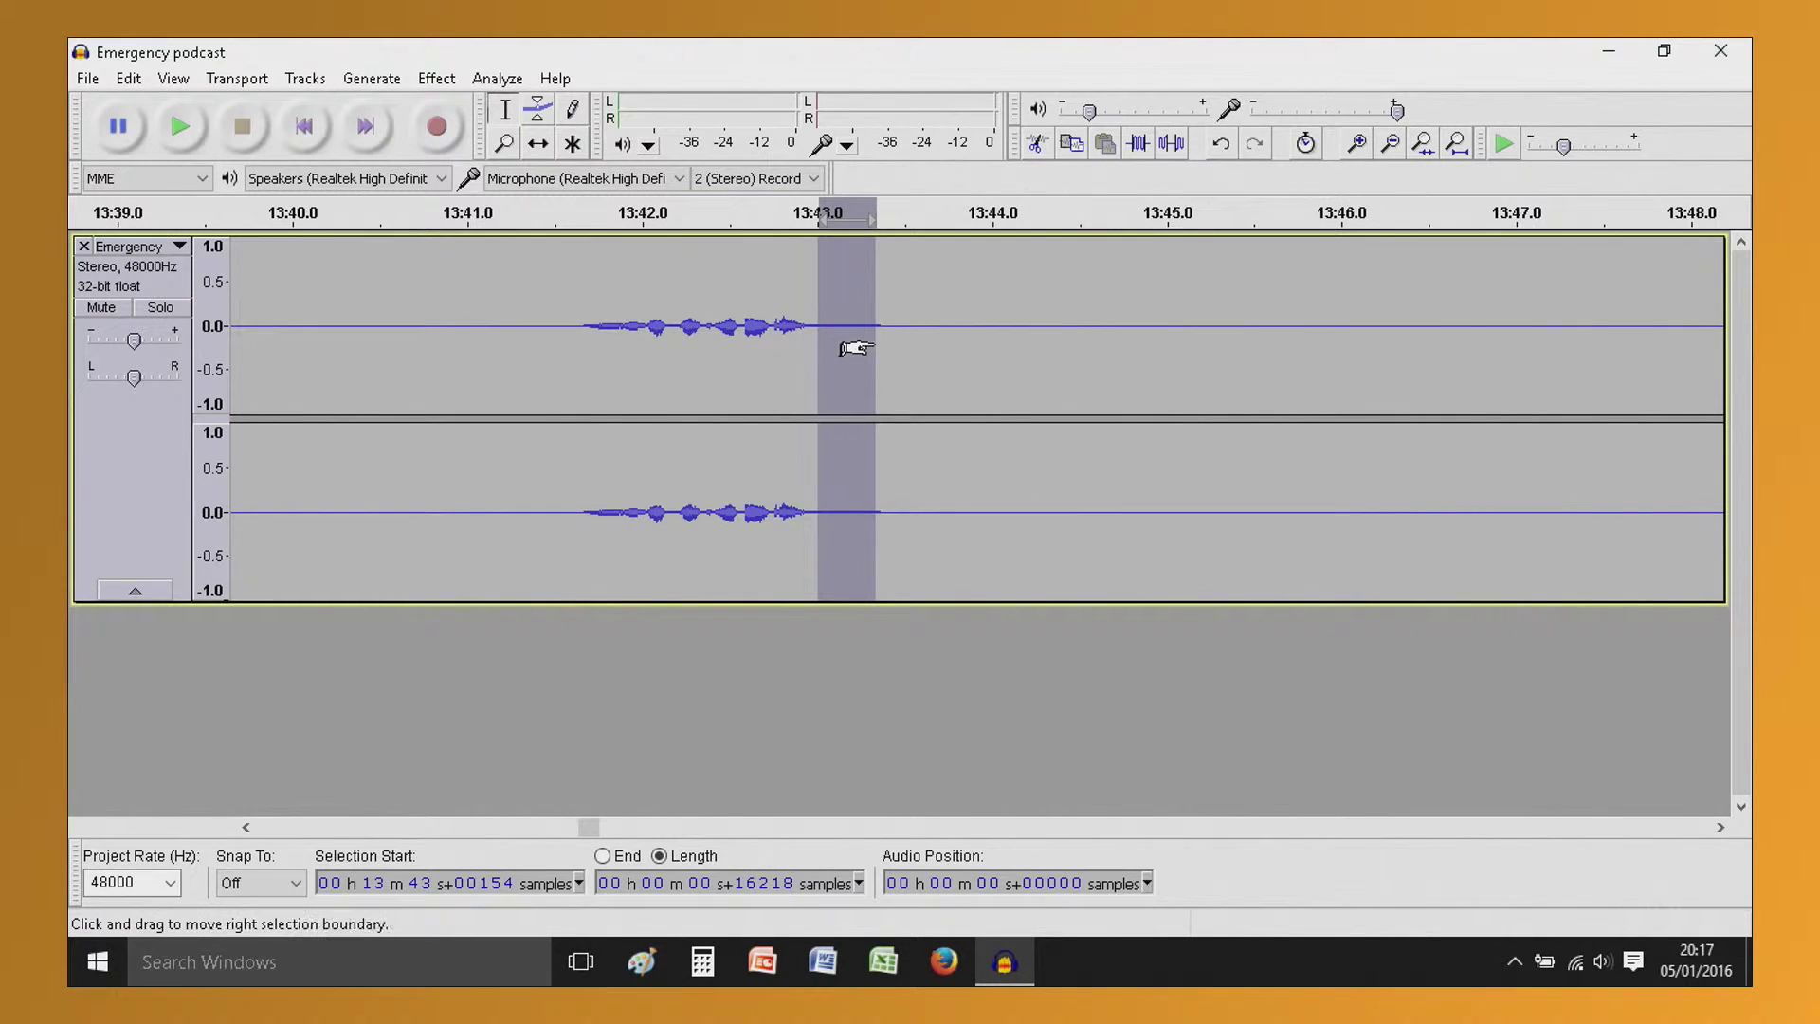
{"action": "left_click_drag", "start_coordinate": [906, 348], "coordinate": [1637, 349]}
{"action": "left_click_drag", "start_coordinate": [629, 333], "coordinate": [682, 346]}
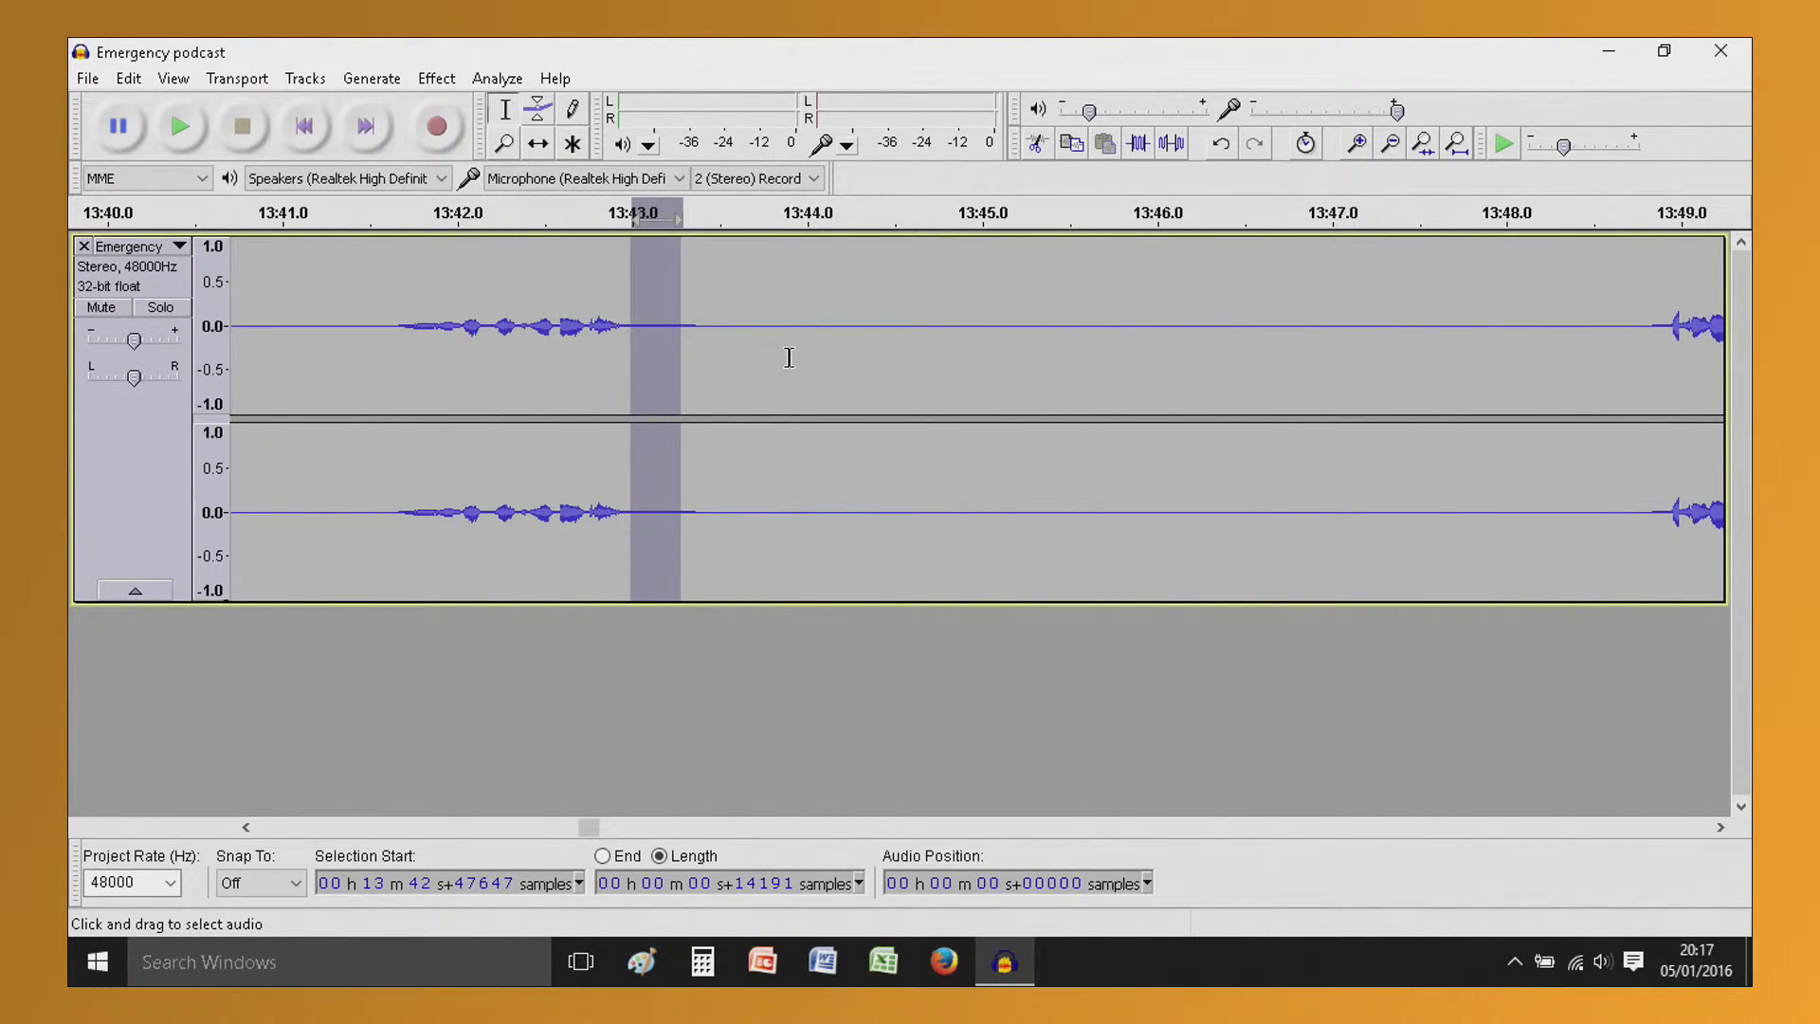
{"action": "key", "text": "alt"}
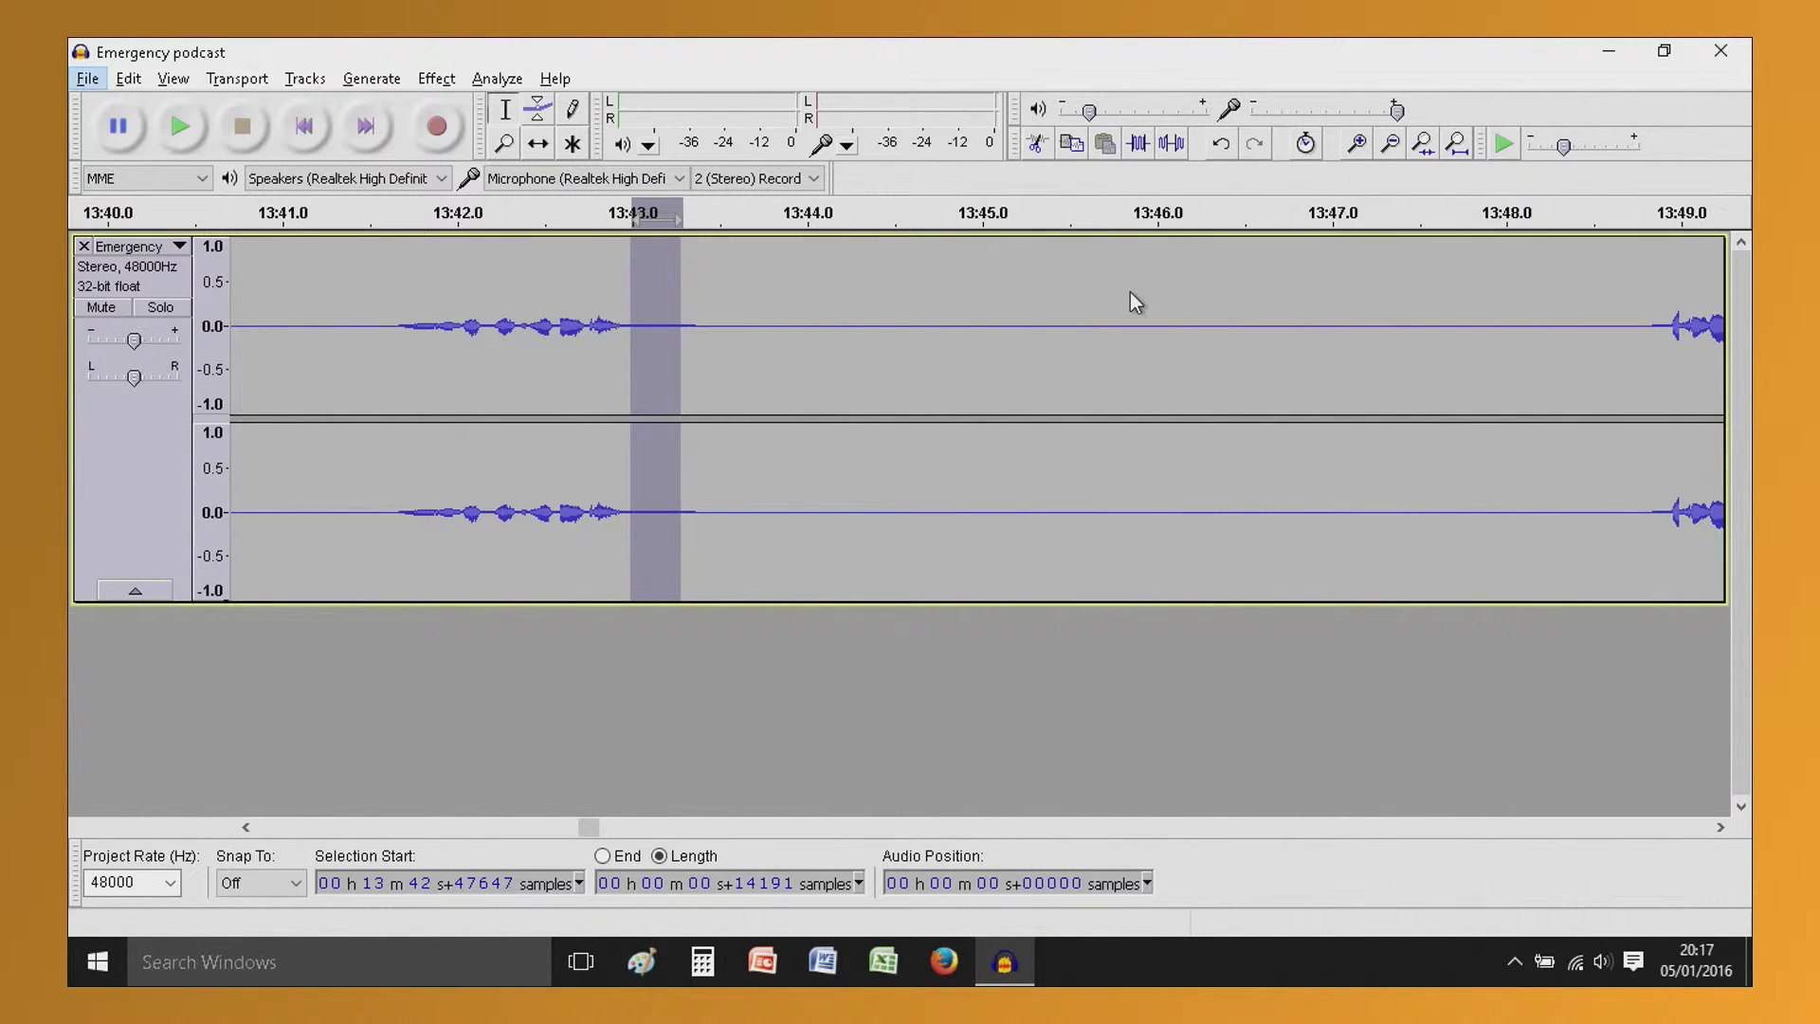
{"action": "left_click", "coordinate": [1283, 321]}
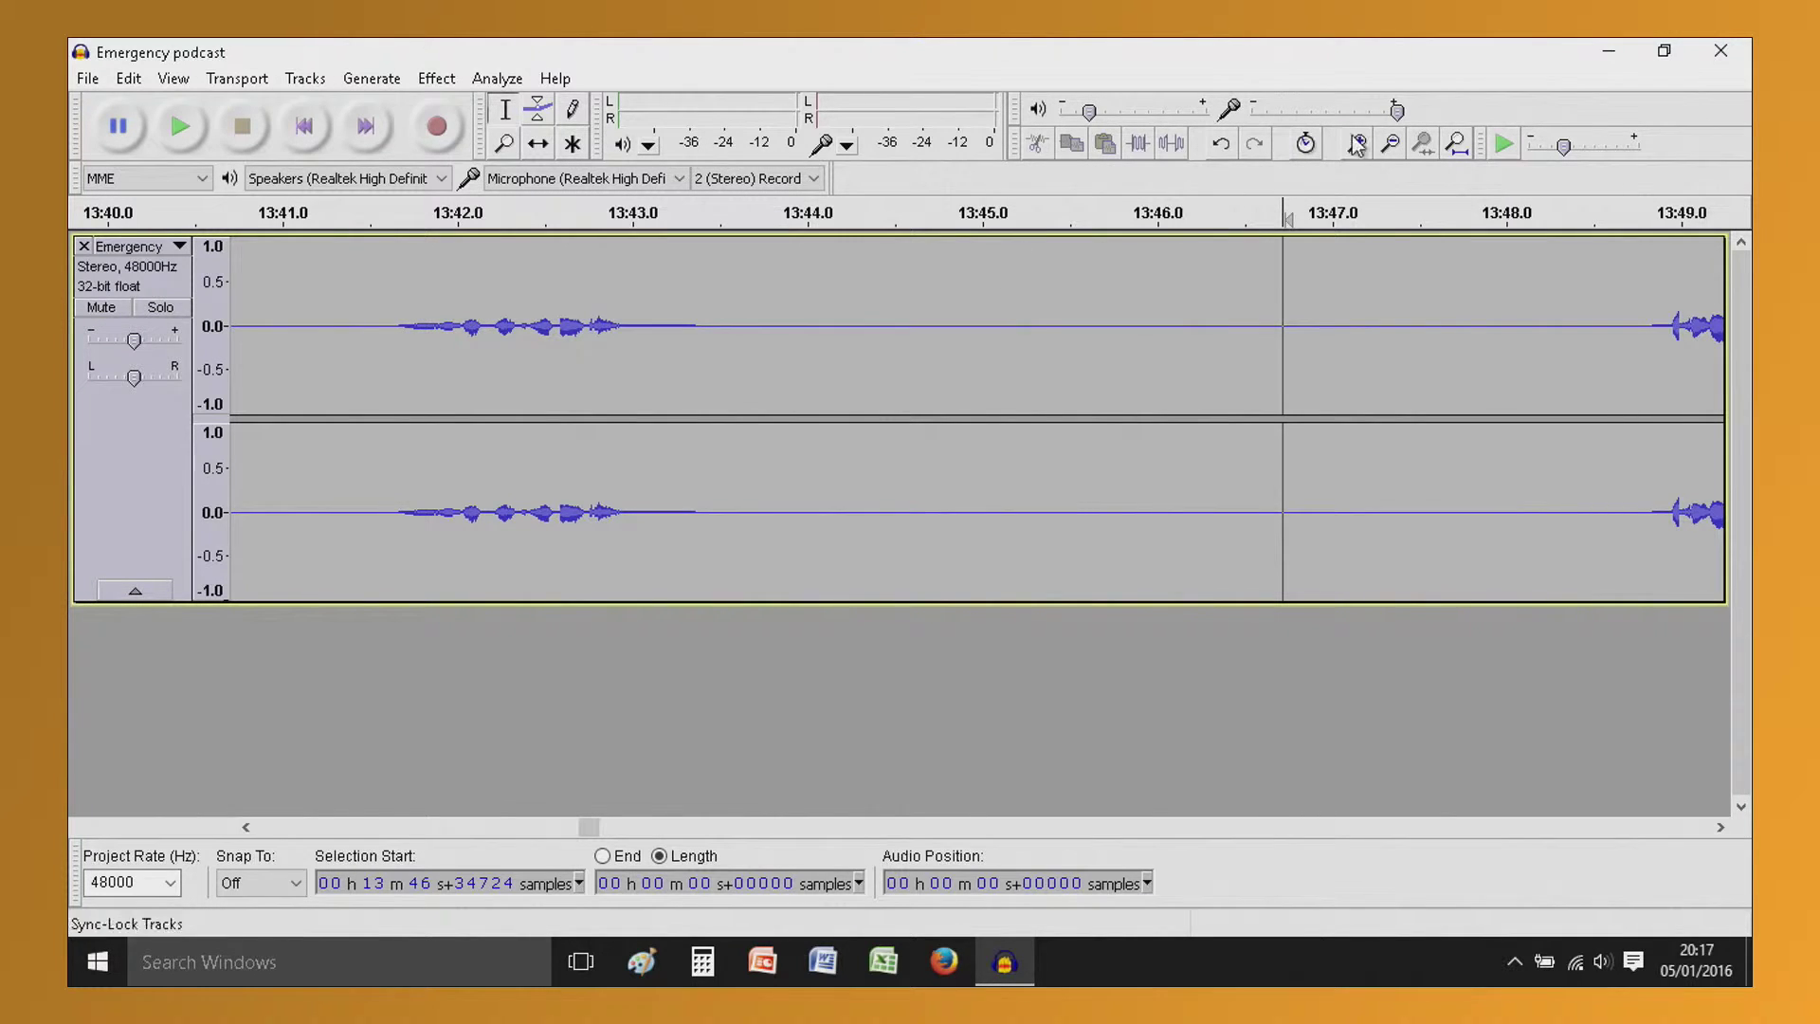
Select the passage from about 13:41.3 to 13:48.8, covering the faint speech and the long pause, and play it back
{"action": "left_click", "coordinate": [1390, 144]}
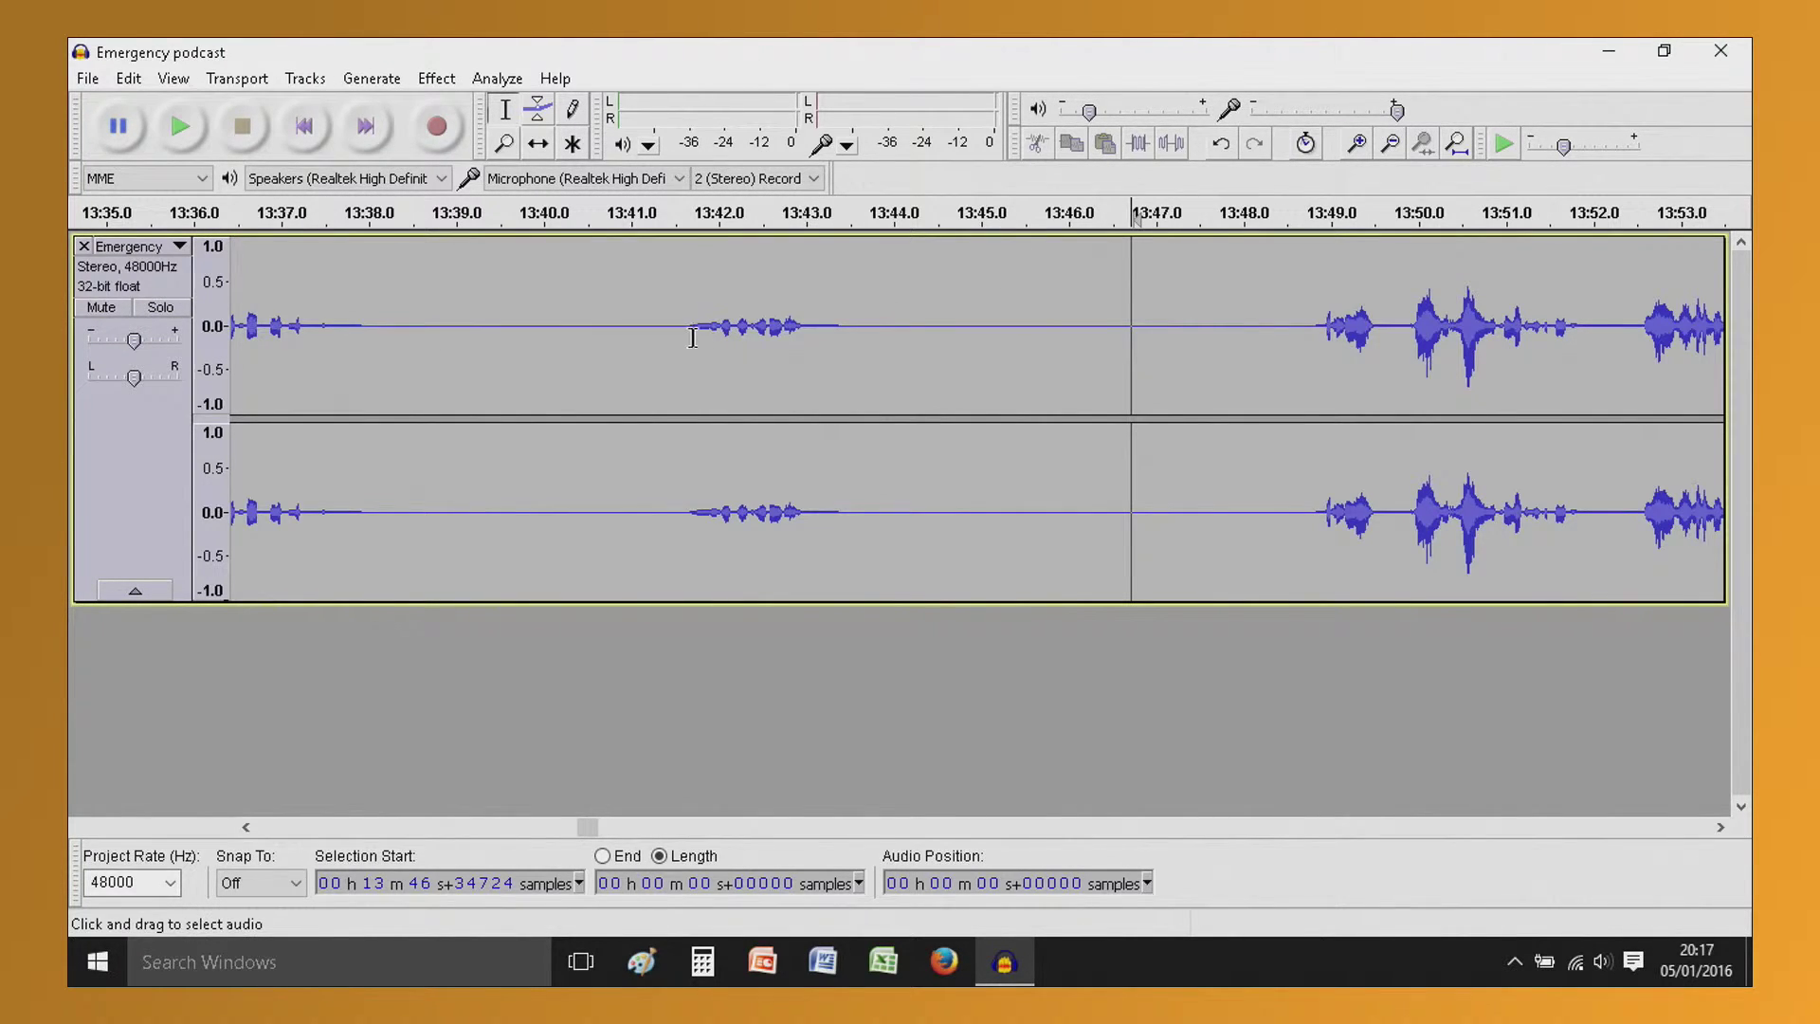
{"action": "left_click_drag", "start_coordinate": [671, 332], "coordinate": [1310, 412]}
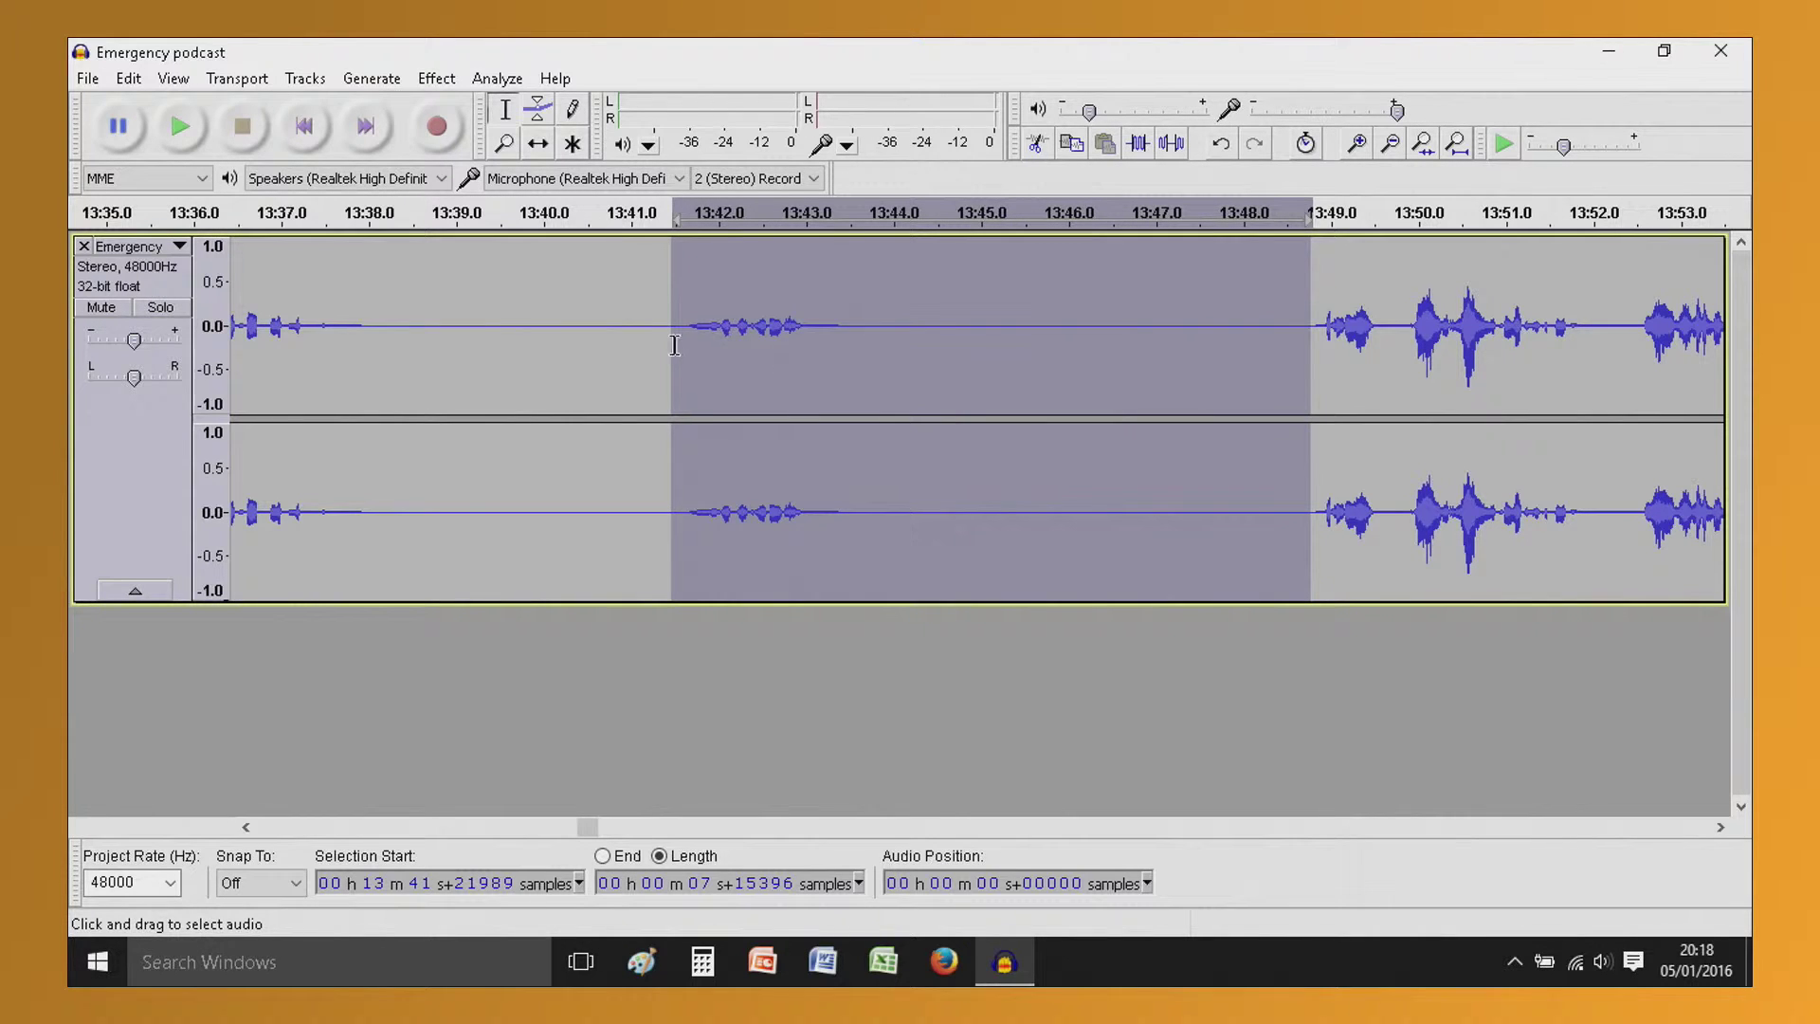
{"action": "left_click_drag", "start_coordinate": [743, 343], "coordinate": [676, 330]}
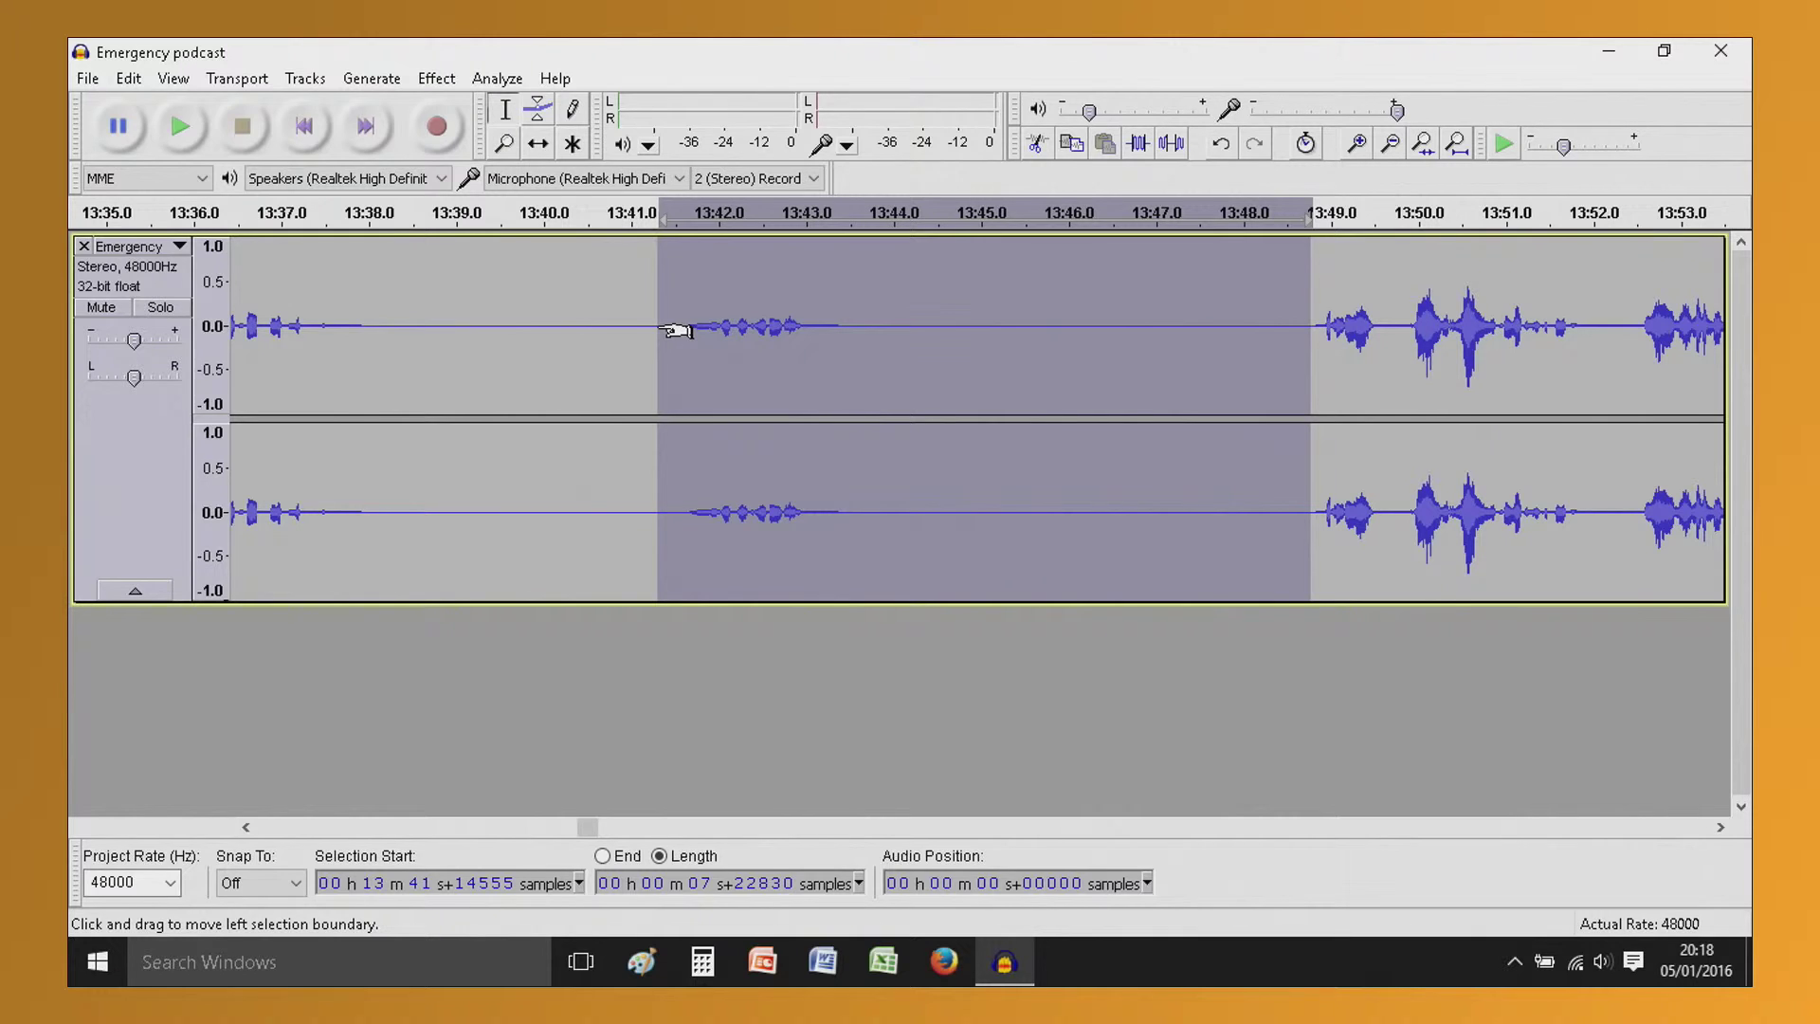
{"action": "key", "text": "space"}
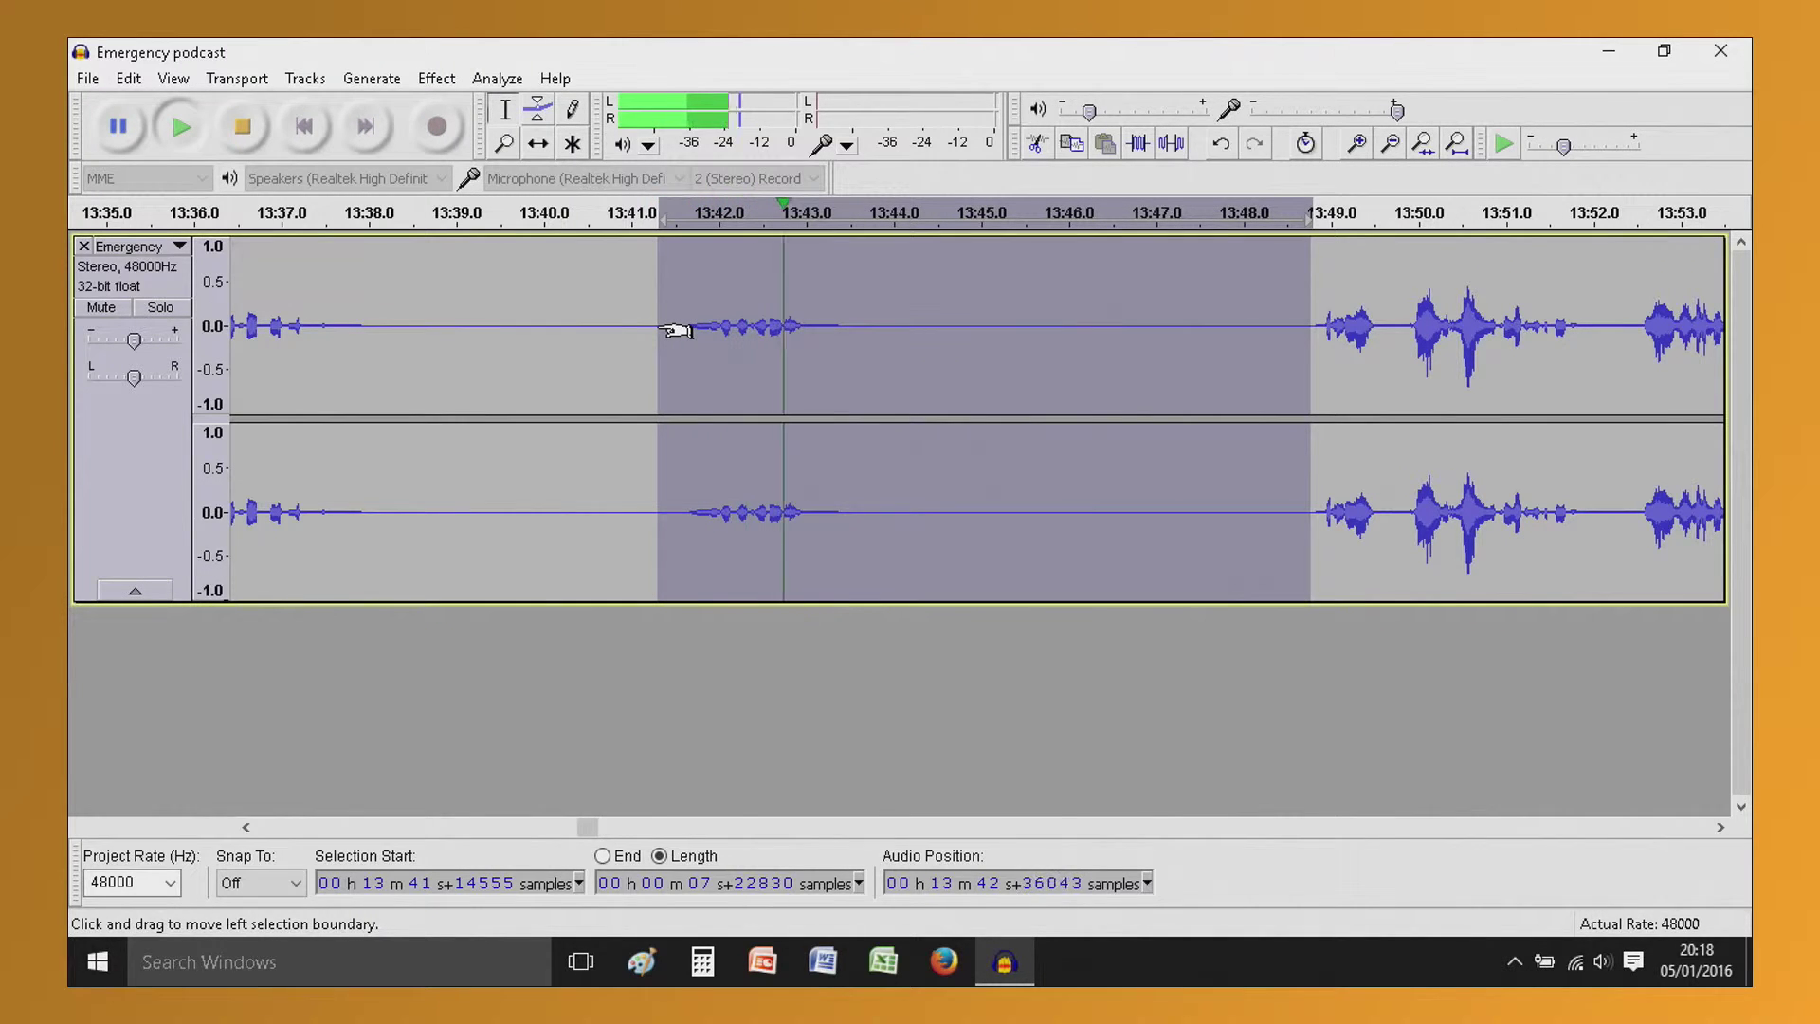
{"action": "key", "text": "space"}
Delete about 4.4 seconds of silence from 13:44.4 up to the next speech, and highlight the shortened pause from about 13:43.2
{"action": "left_click_drag", "start_coordinate": [661, 331], "coordinate": [847, 351]}
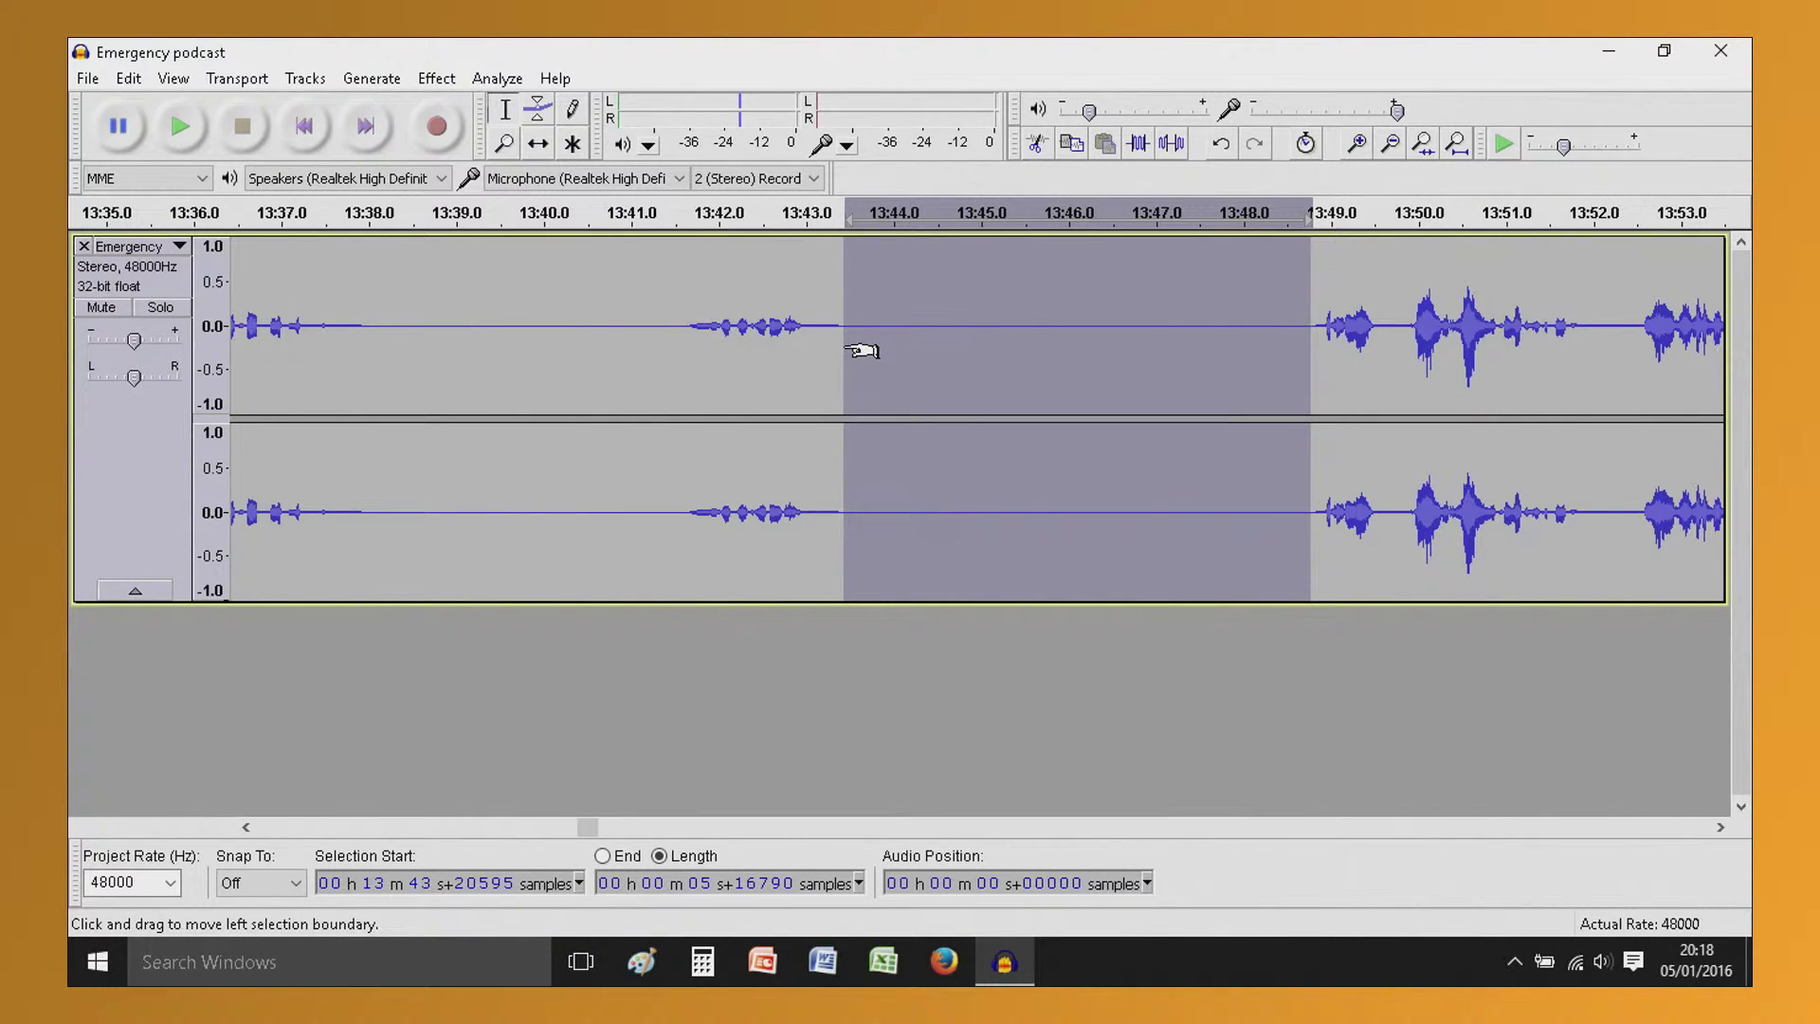
{"action": "left_click_drag", "start_coordinate": [847, 351], "coordinate": [926, 371]}
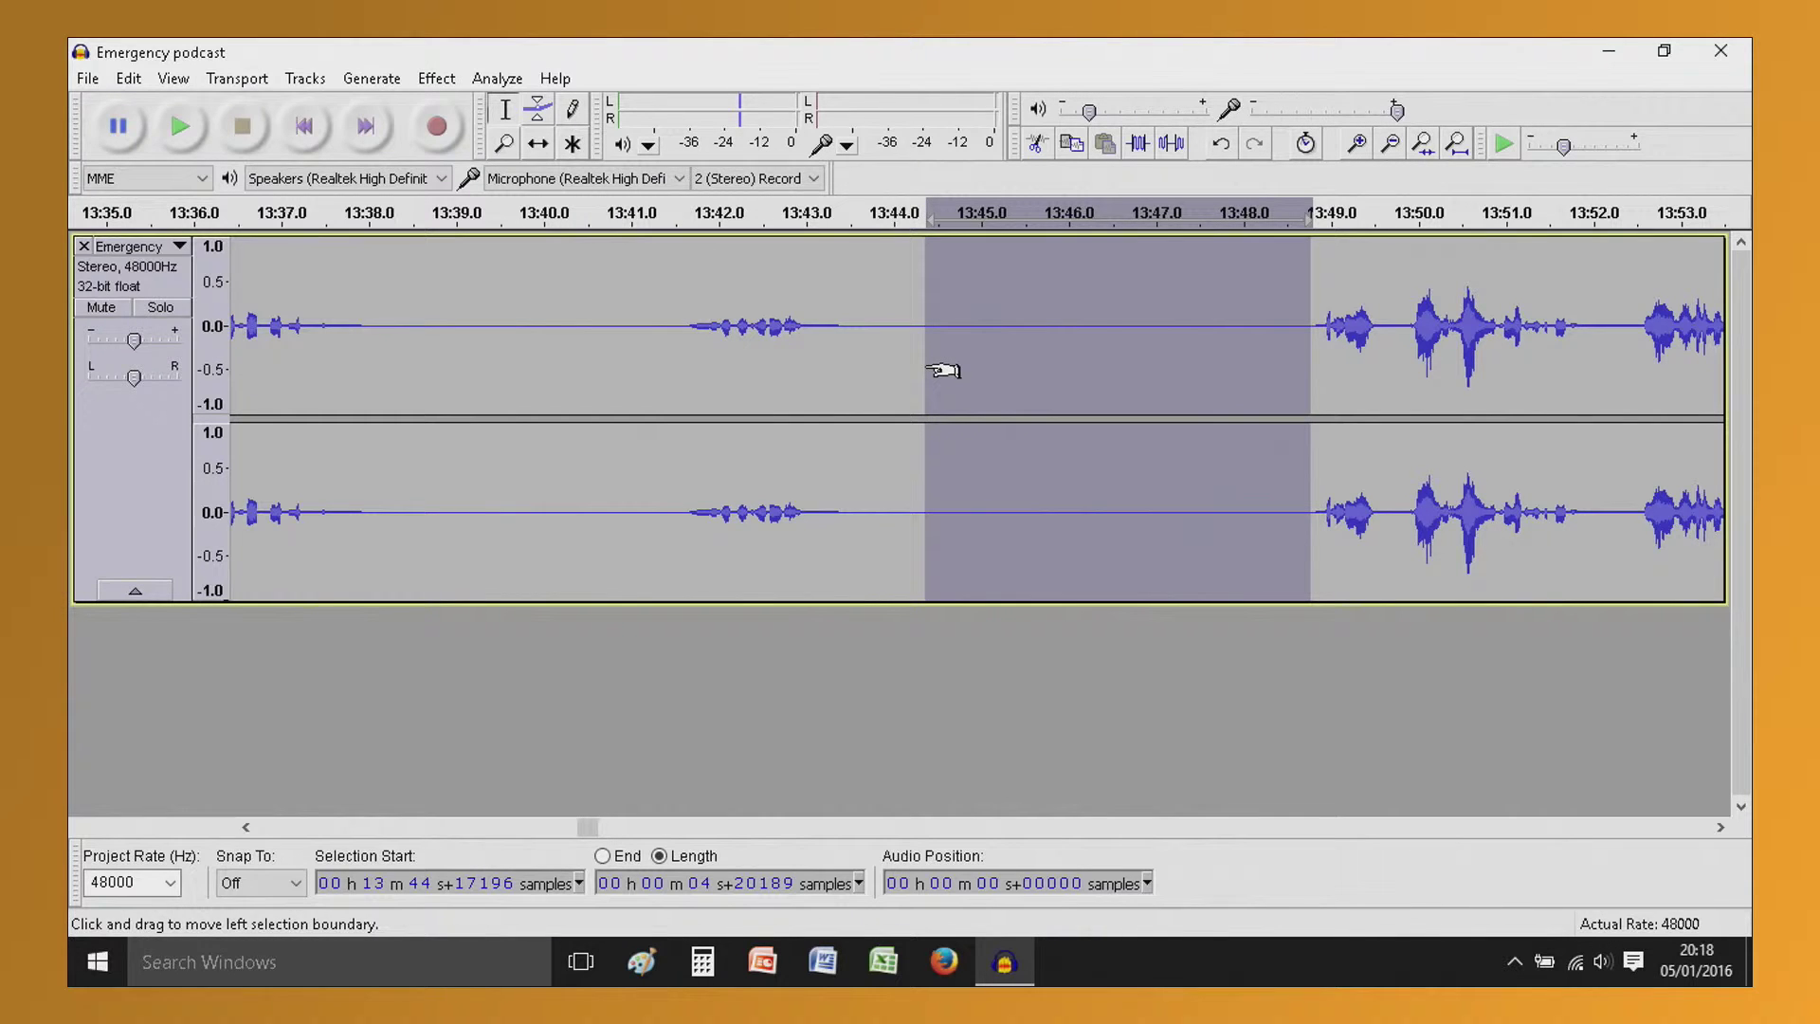
{"action": "key", "text": "Delete"}
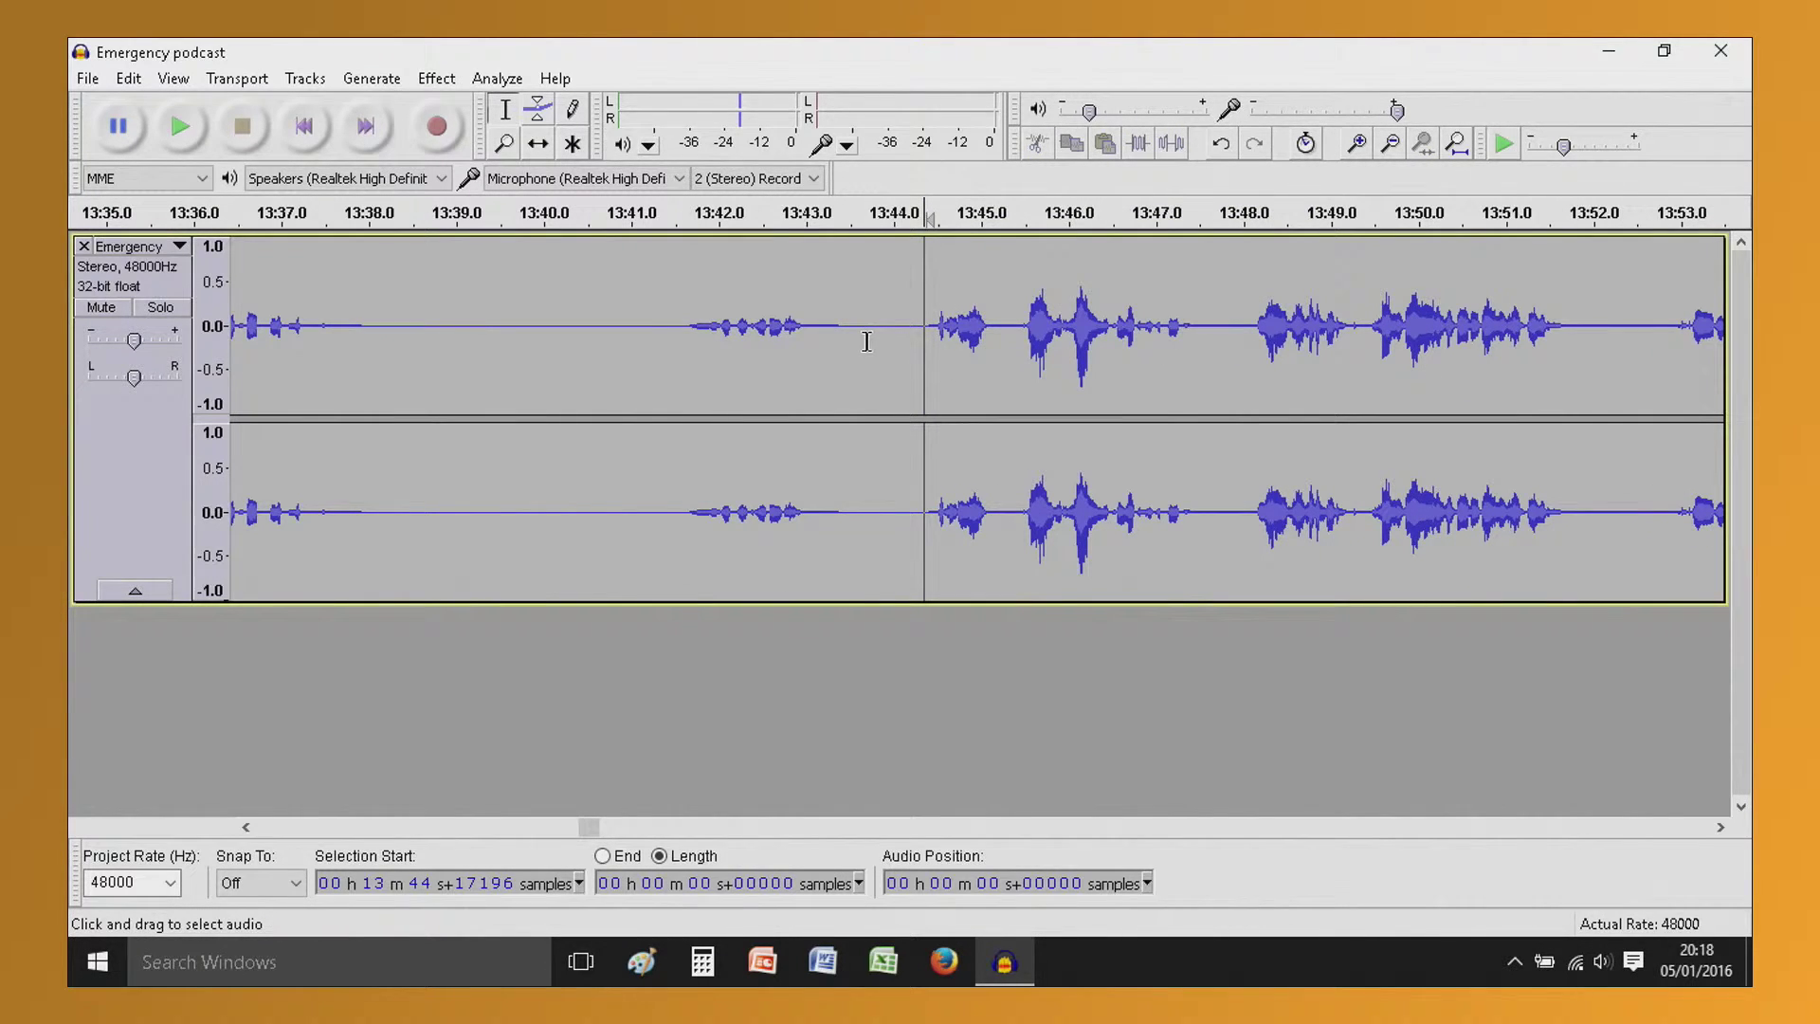
{"action": "left_click_drag", "start_coordinate": [850, 342], "coordinate": [927, 350]}
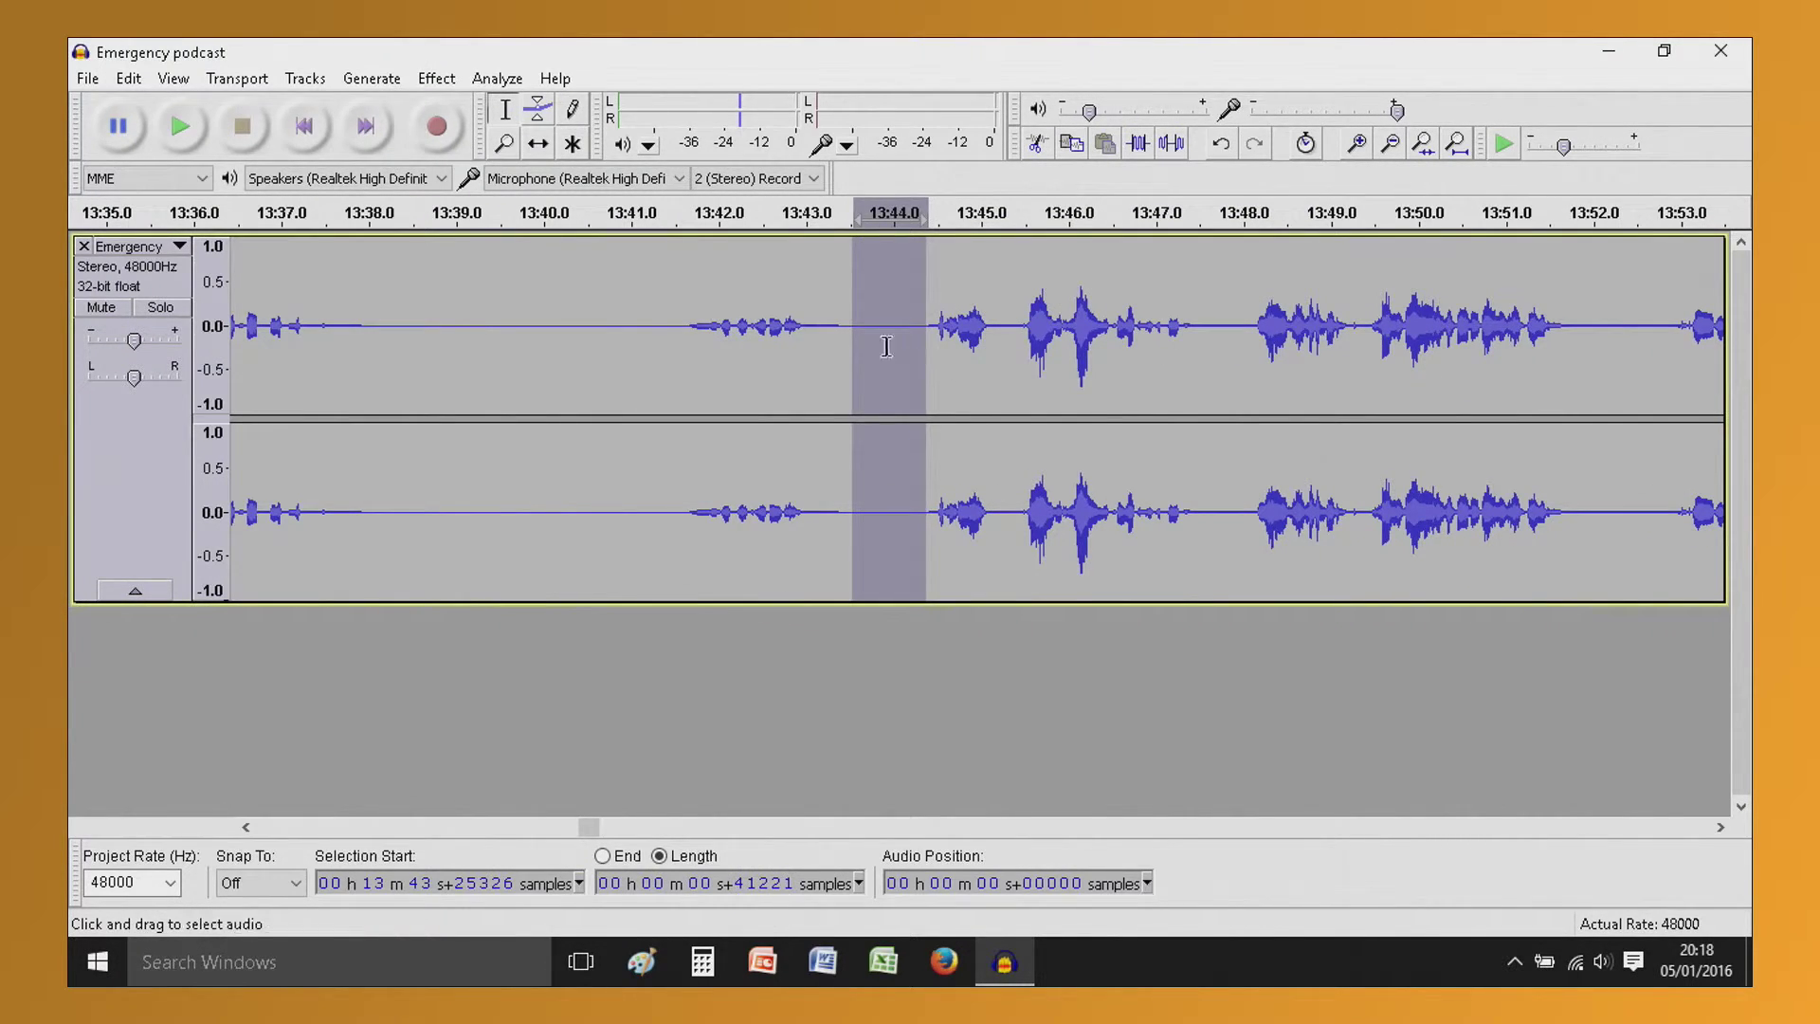
{"action": "left_click_drag", "start_coordinate": [820, 335], "coordinate": [944, 370]}
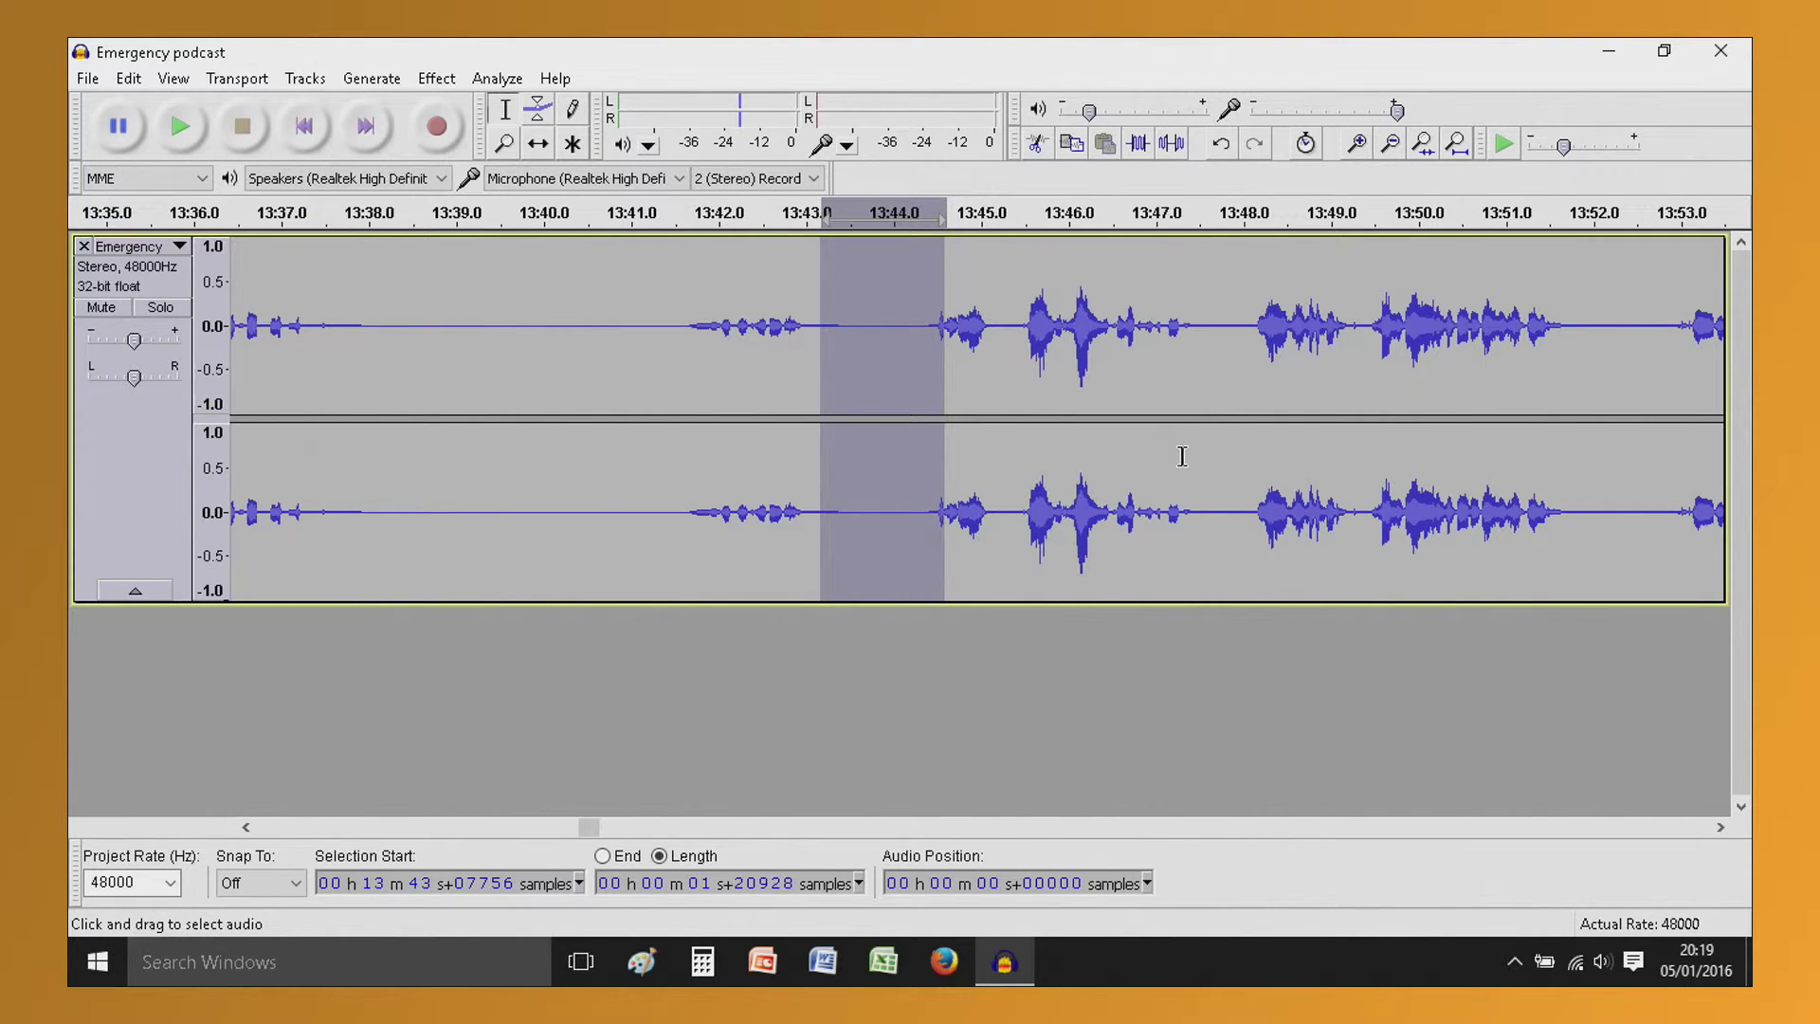
Shorten three pauses in the recording's first 20 seconds by deleting silence at about 3.4, 10.0 and 19.7 seconds
{"action": "left_click", "coordinate": [1458, 145]}
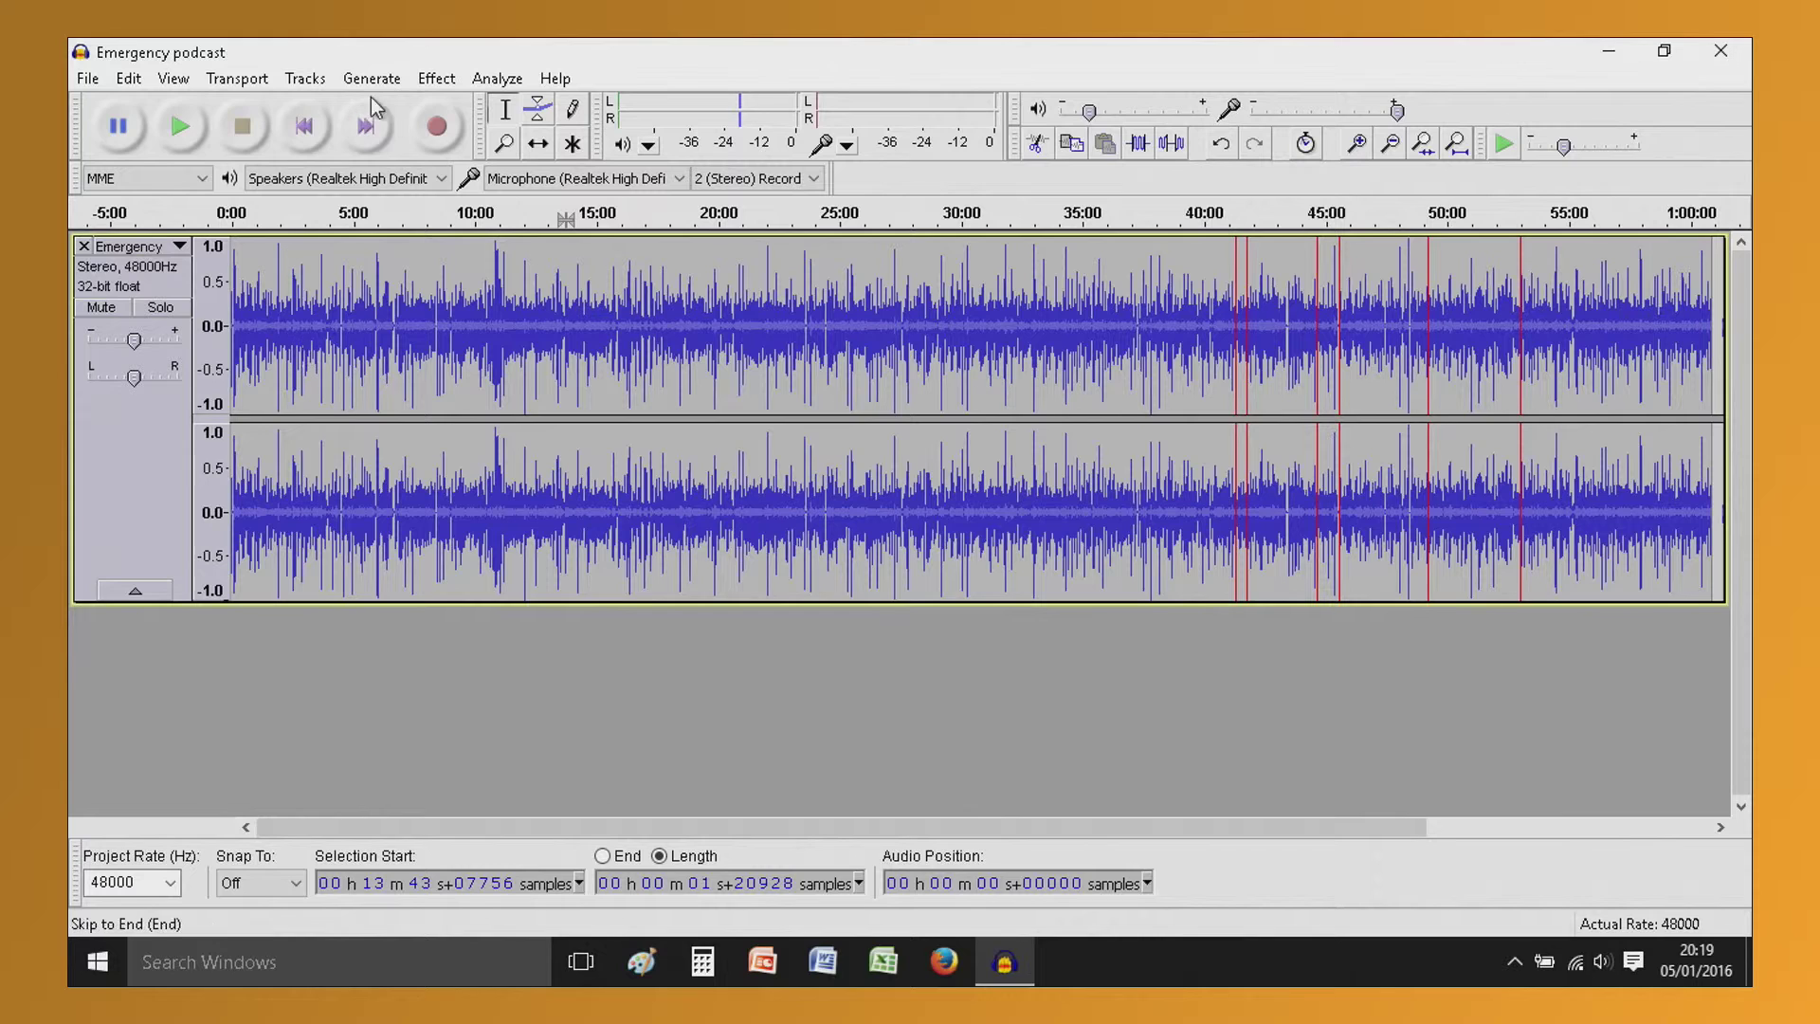
{"action": "left_click", "coordinate": [293, 144]}
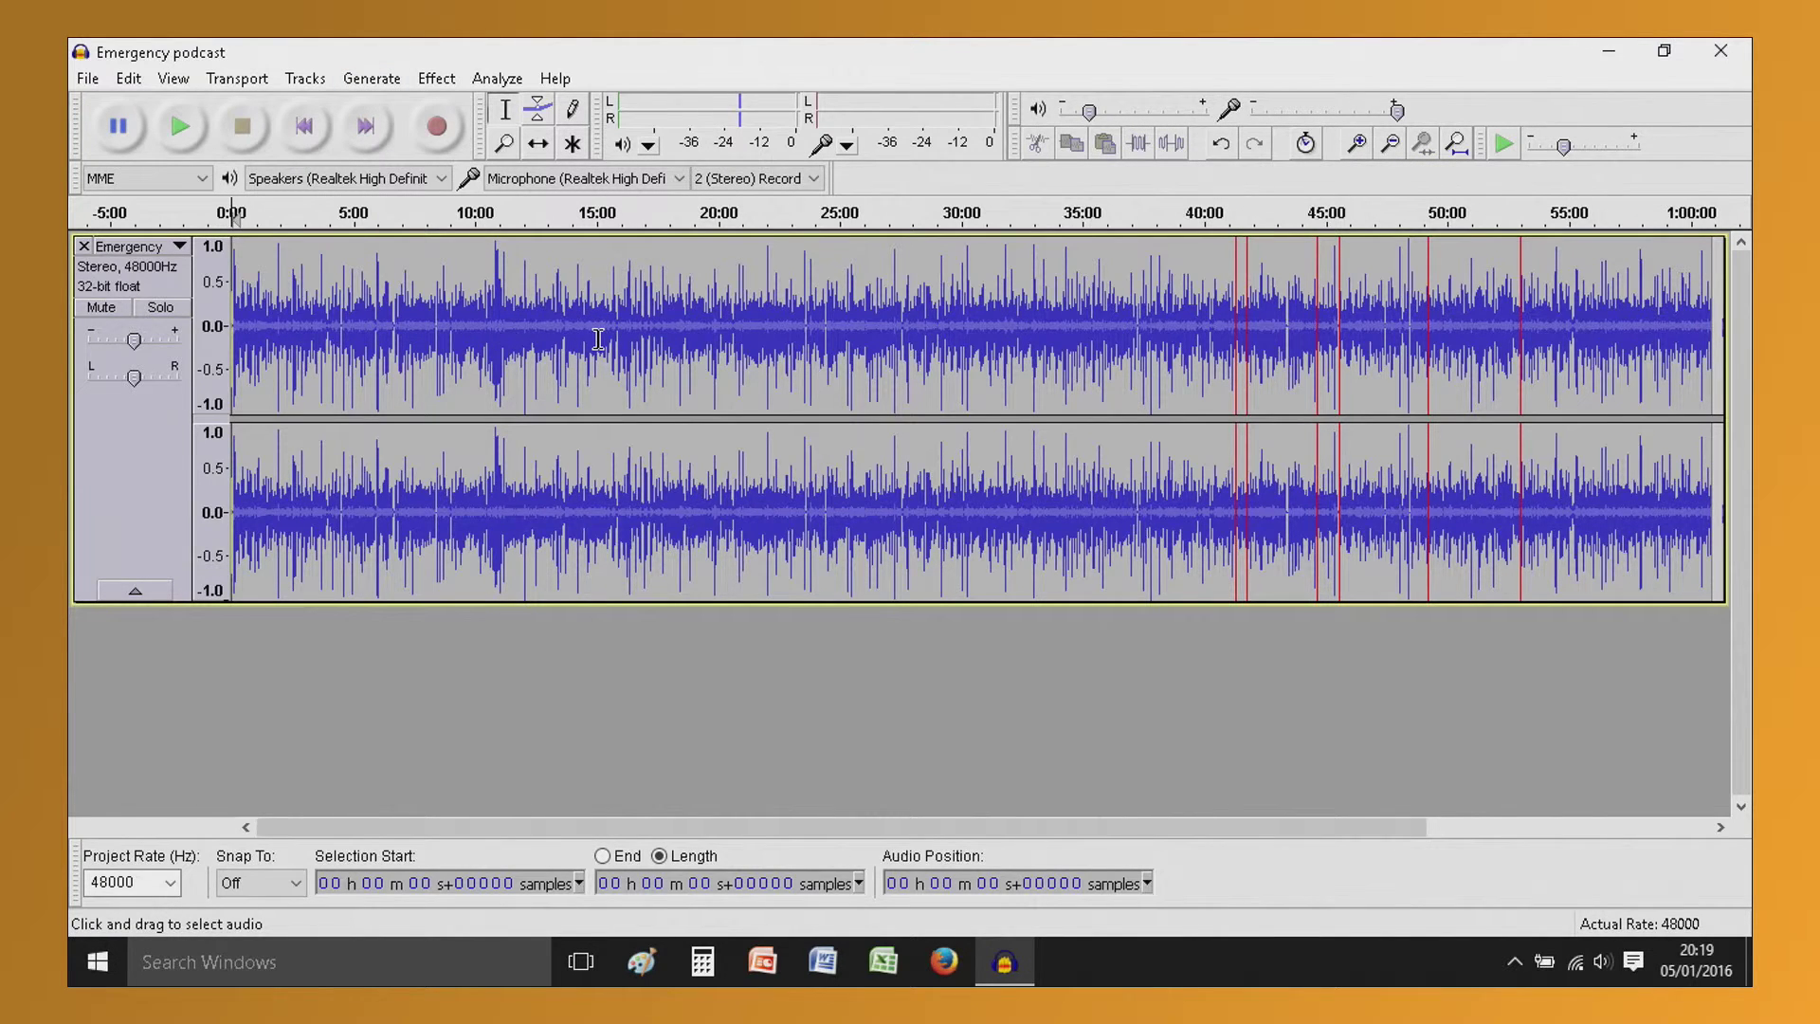
{"action": "left_click", "coordinate": [1359, 148]}
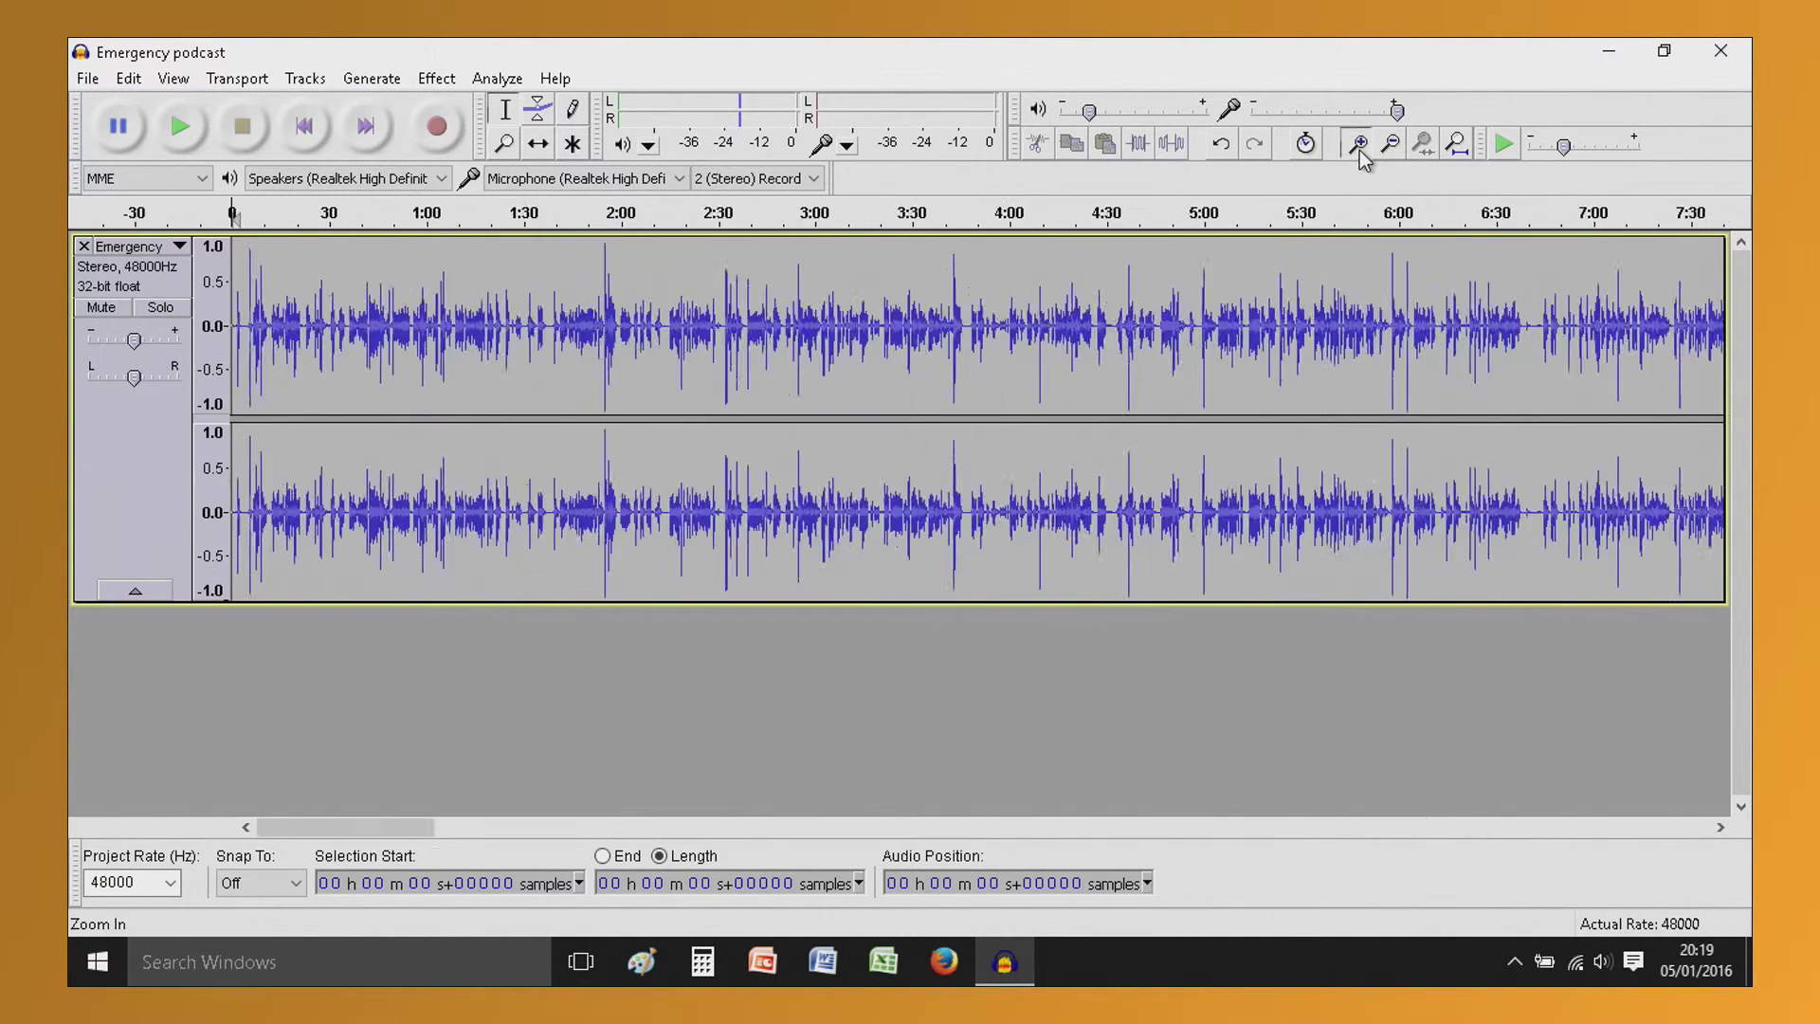
{"action": "left_click", "coordinate": [1358, 144]}
{"action": "left_click", "coordinate": [1358, 144]}
{"action": "left_click_drag", "start_coordinate": [588, 313], "coordinate": [743, 381]}
{"action": "key", "text": "Delete"}
{"action": "left_click_drag", "start_coordinate": [1268, 343], "coordinate": [1354, 360]}
{"action": "key", "text": "Delete"}
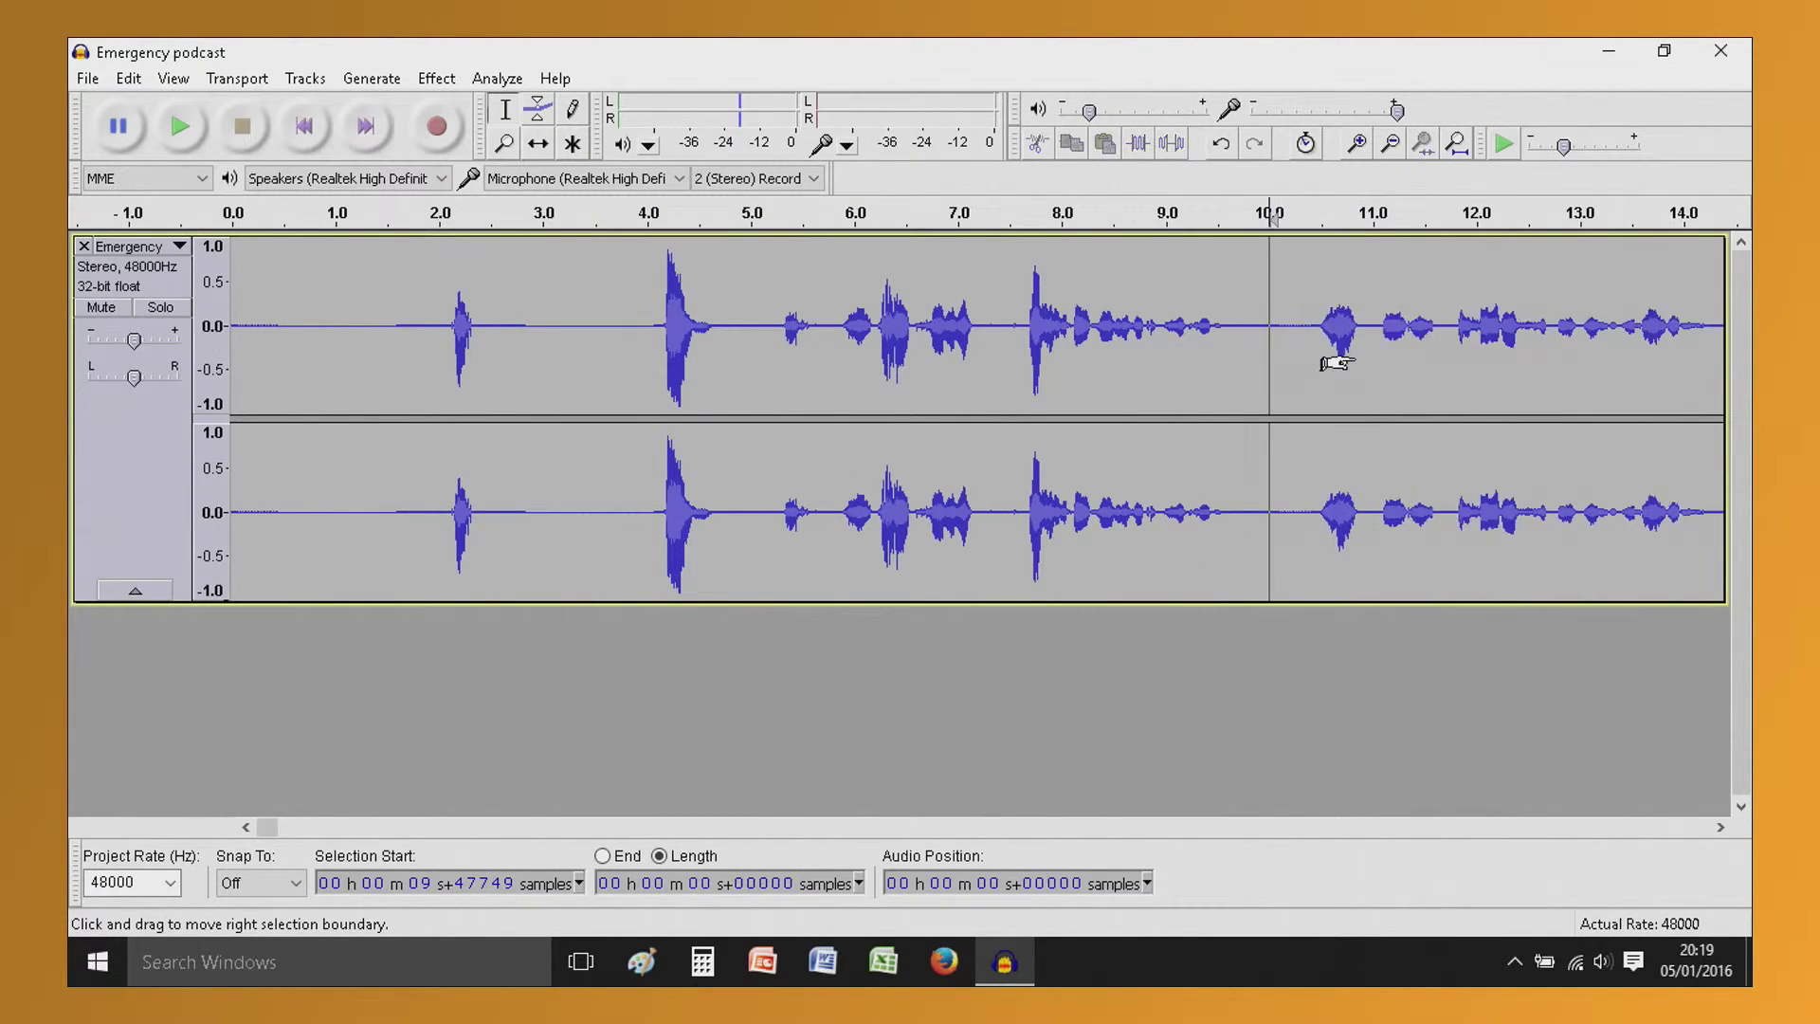
{"action": "left_click_drag", "start_coordinate": [1154, 355], "coordinate": [1543, 373]}
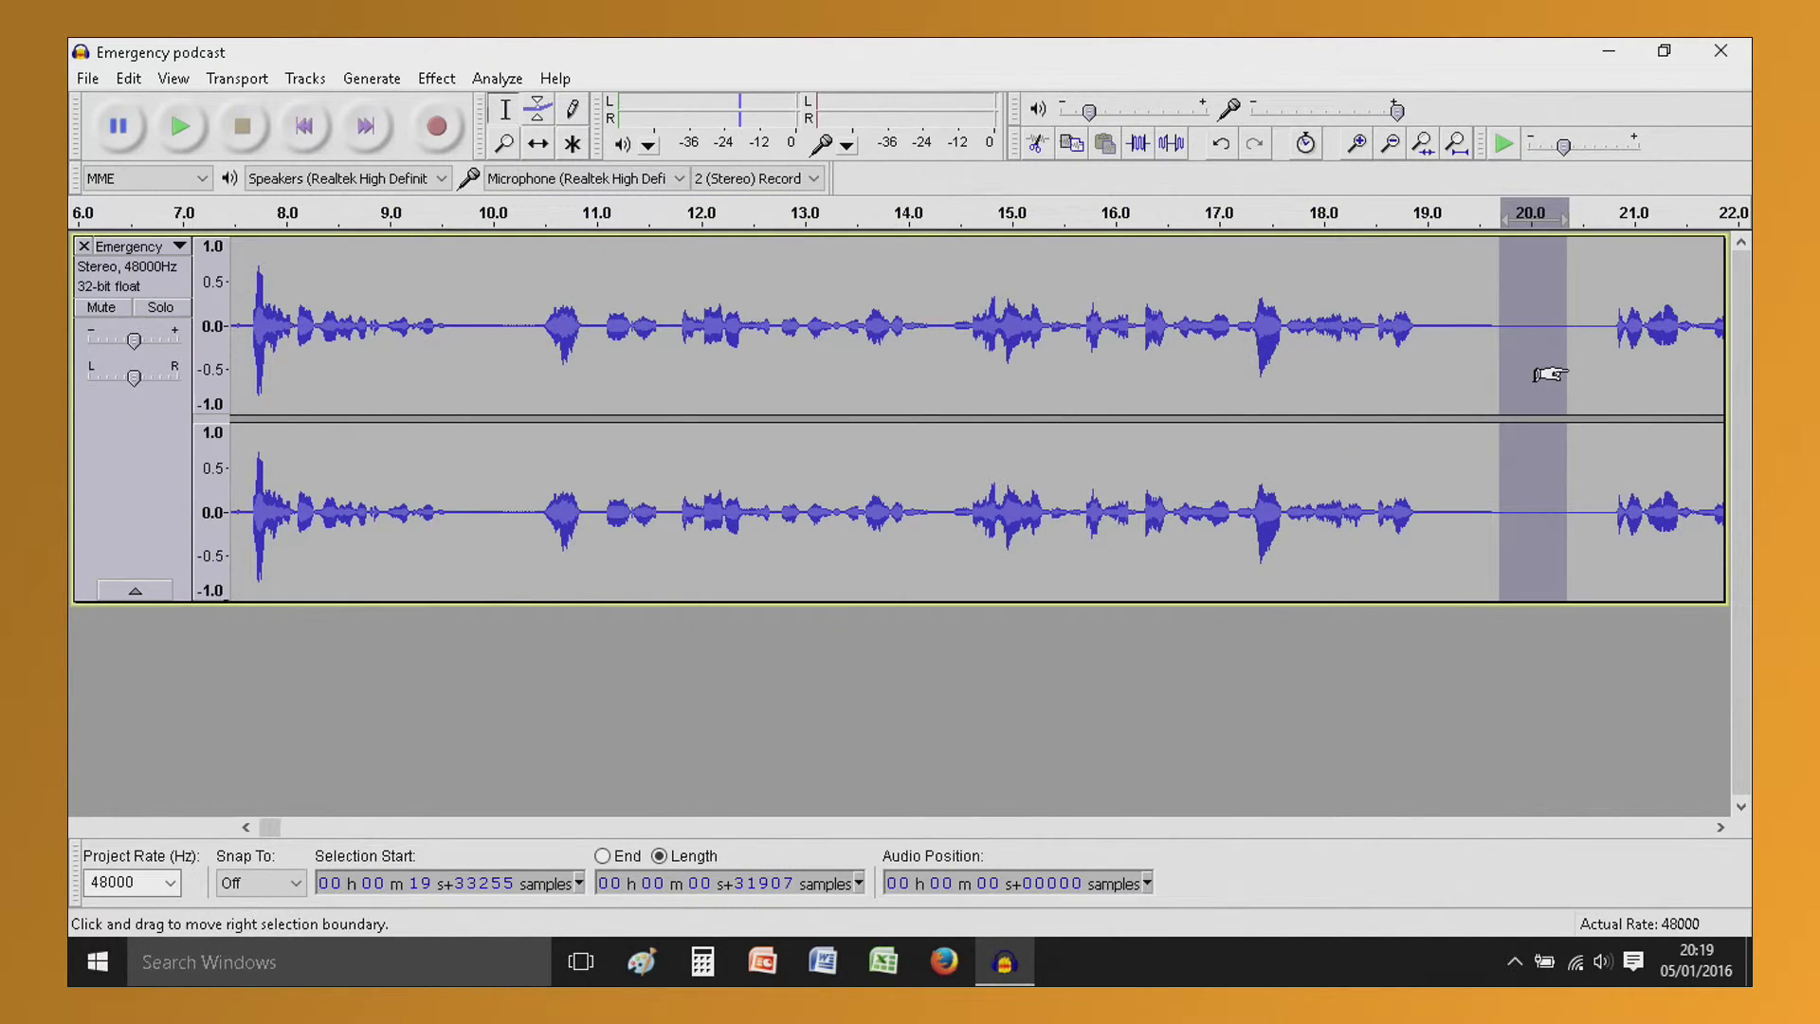
{"action": "key", "text": "Delete"}
Fit the whole project in view, highlight the two clipping markers between about 40:50 and 42:09, and select the entire recording
{"action": "left_click", "coordinate": [1455, 149]}
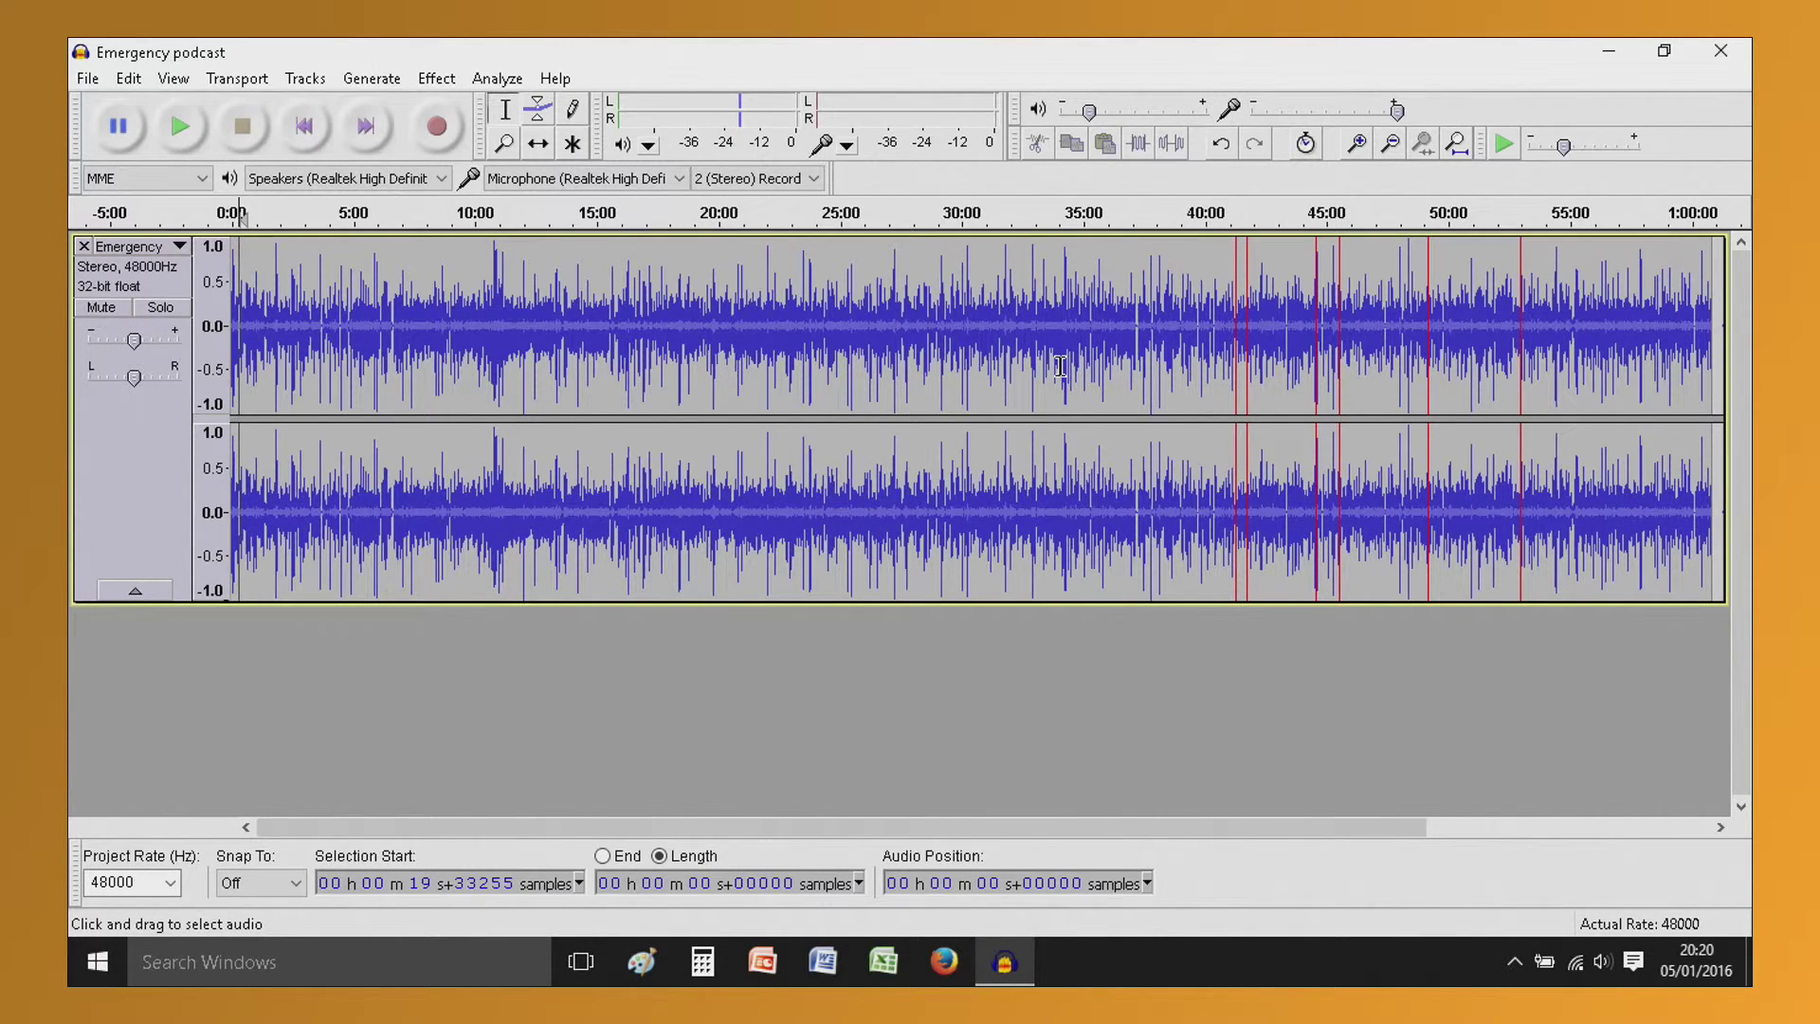
{"action": "left_click_drag", "start_coordinate": [1257, 337], "coordinate": [1229, 339]}
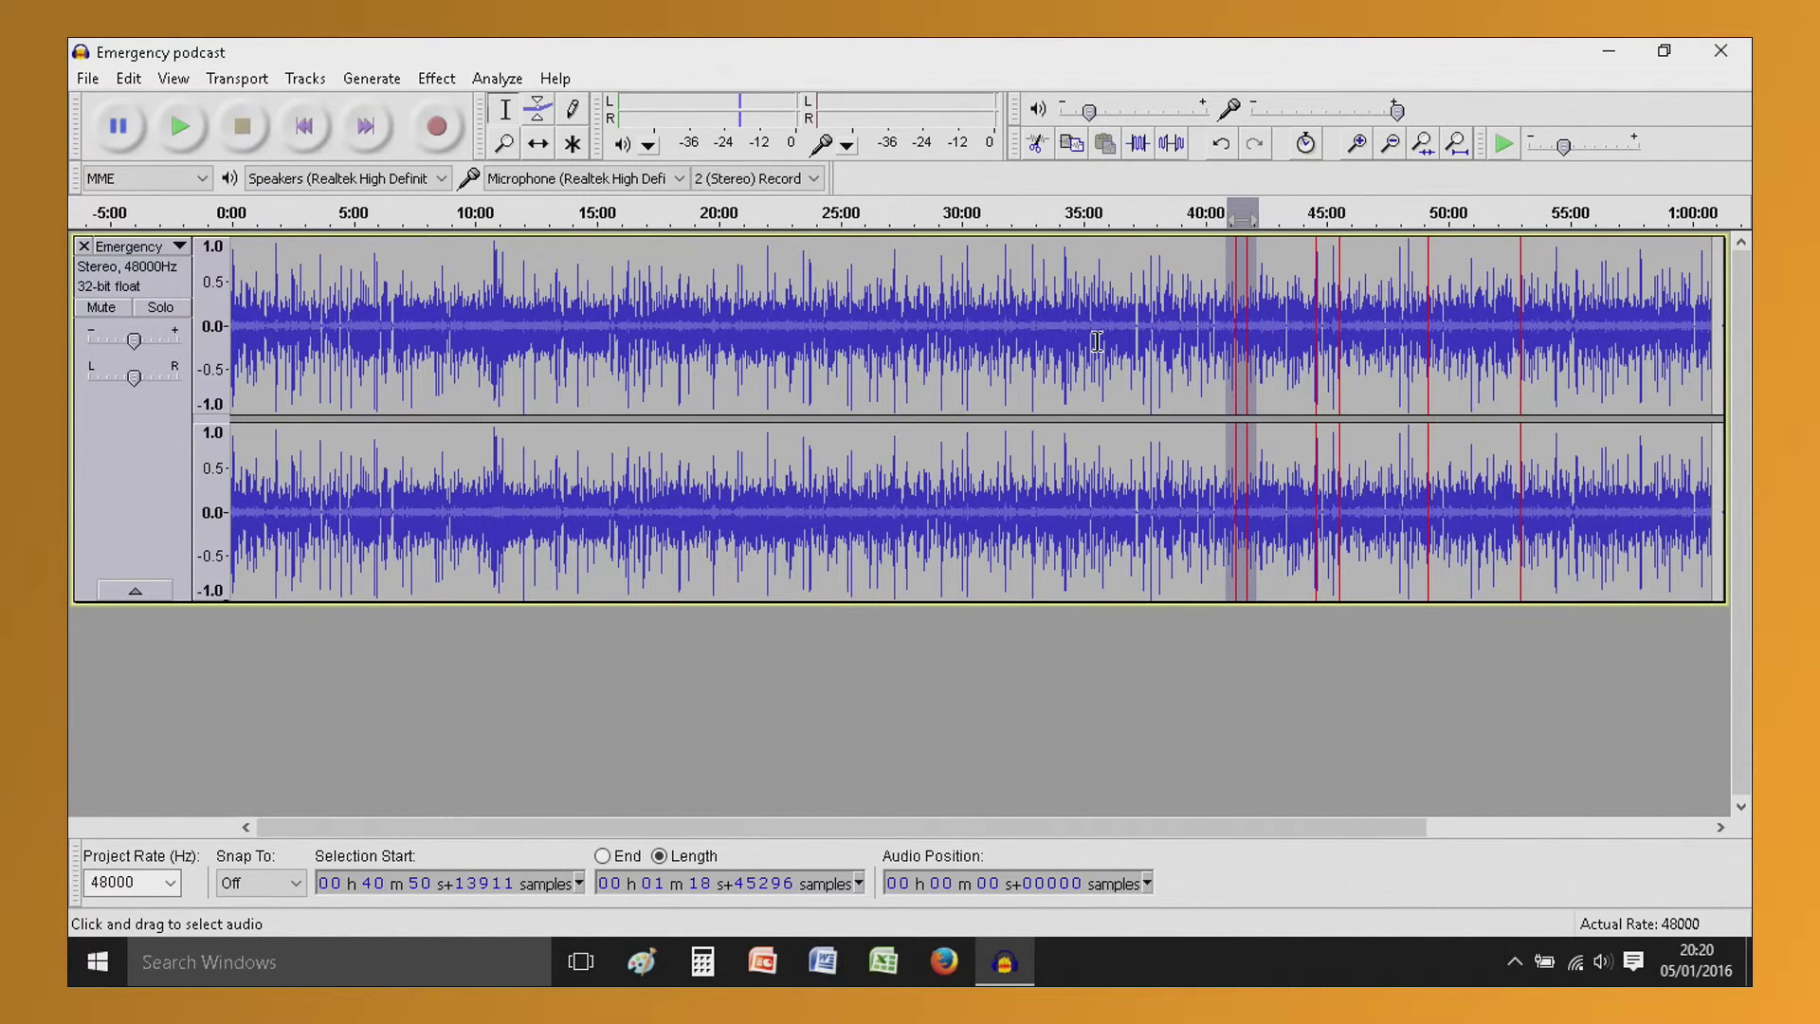
{"action": "key", "text": "ctrl+a"}
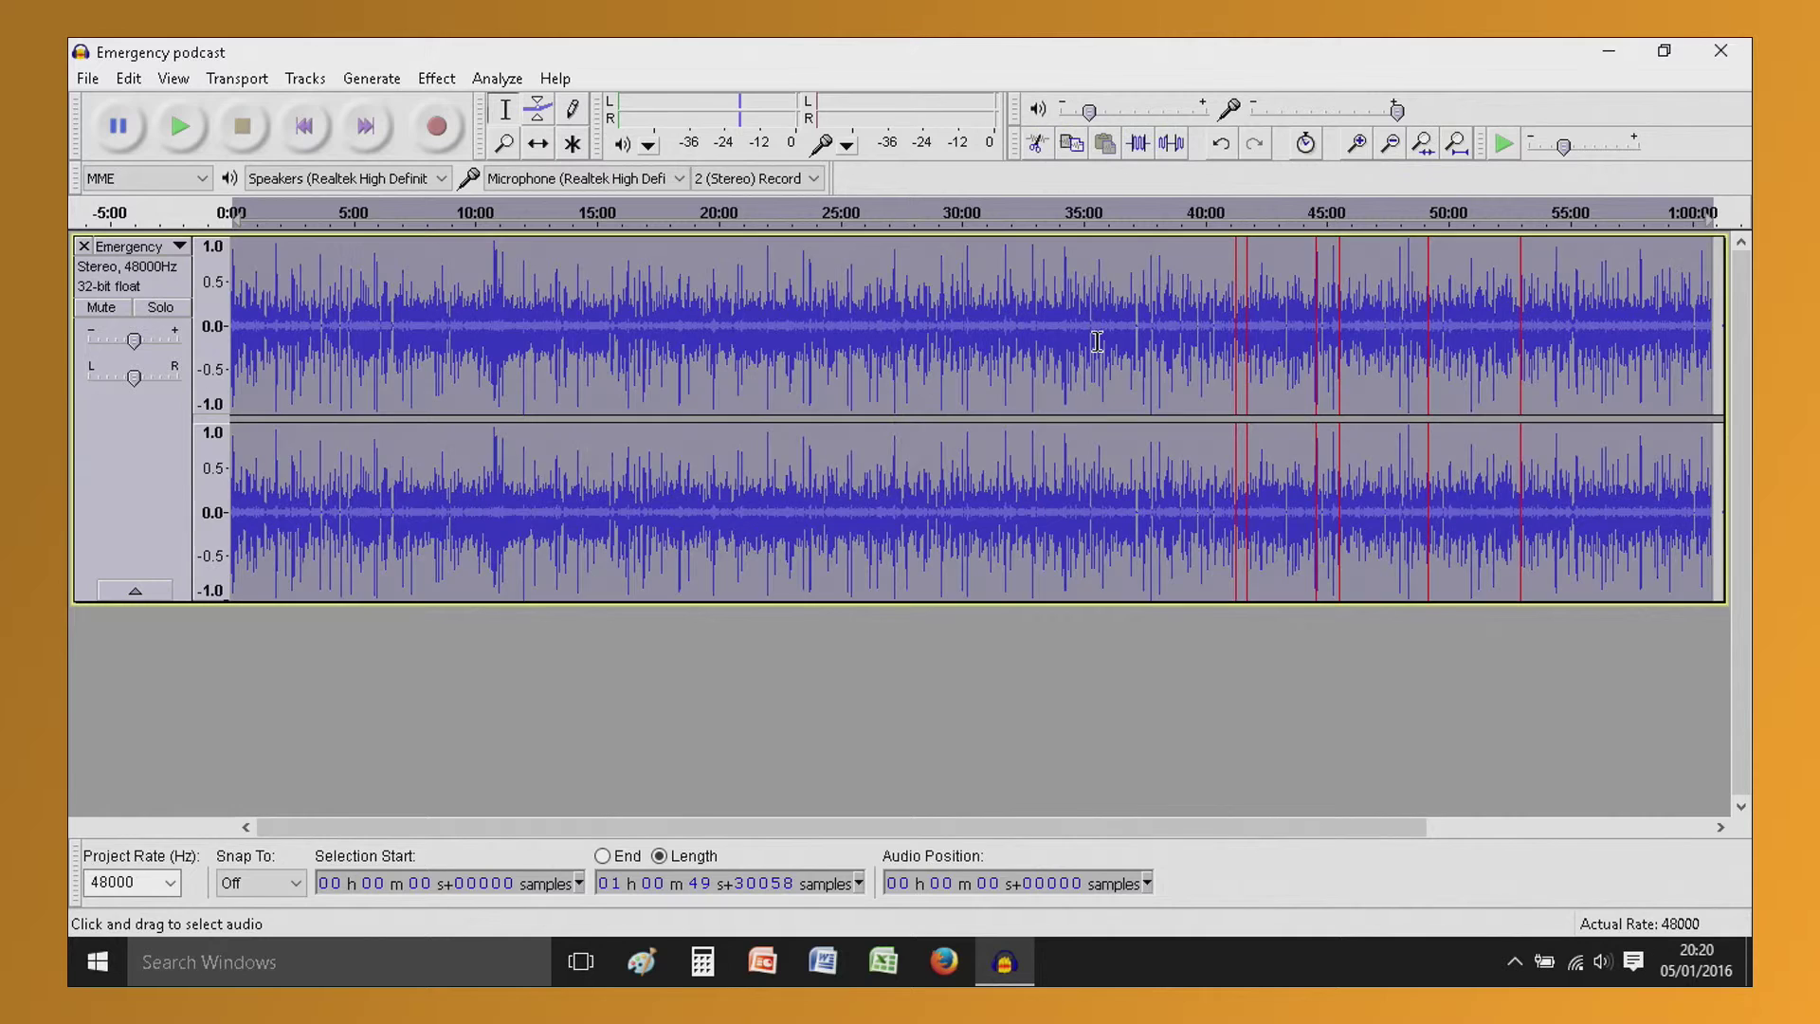
{"action": "left_click", "coordinate": [614, 329]}
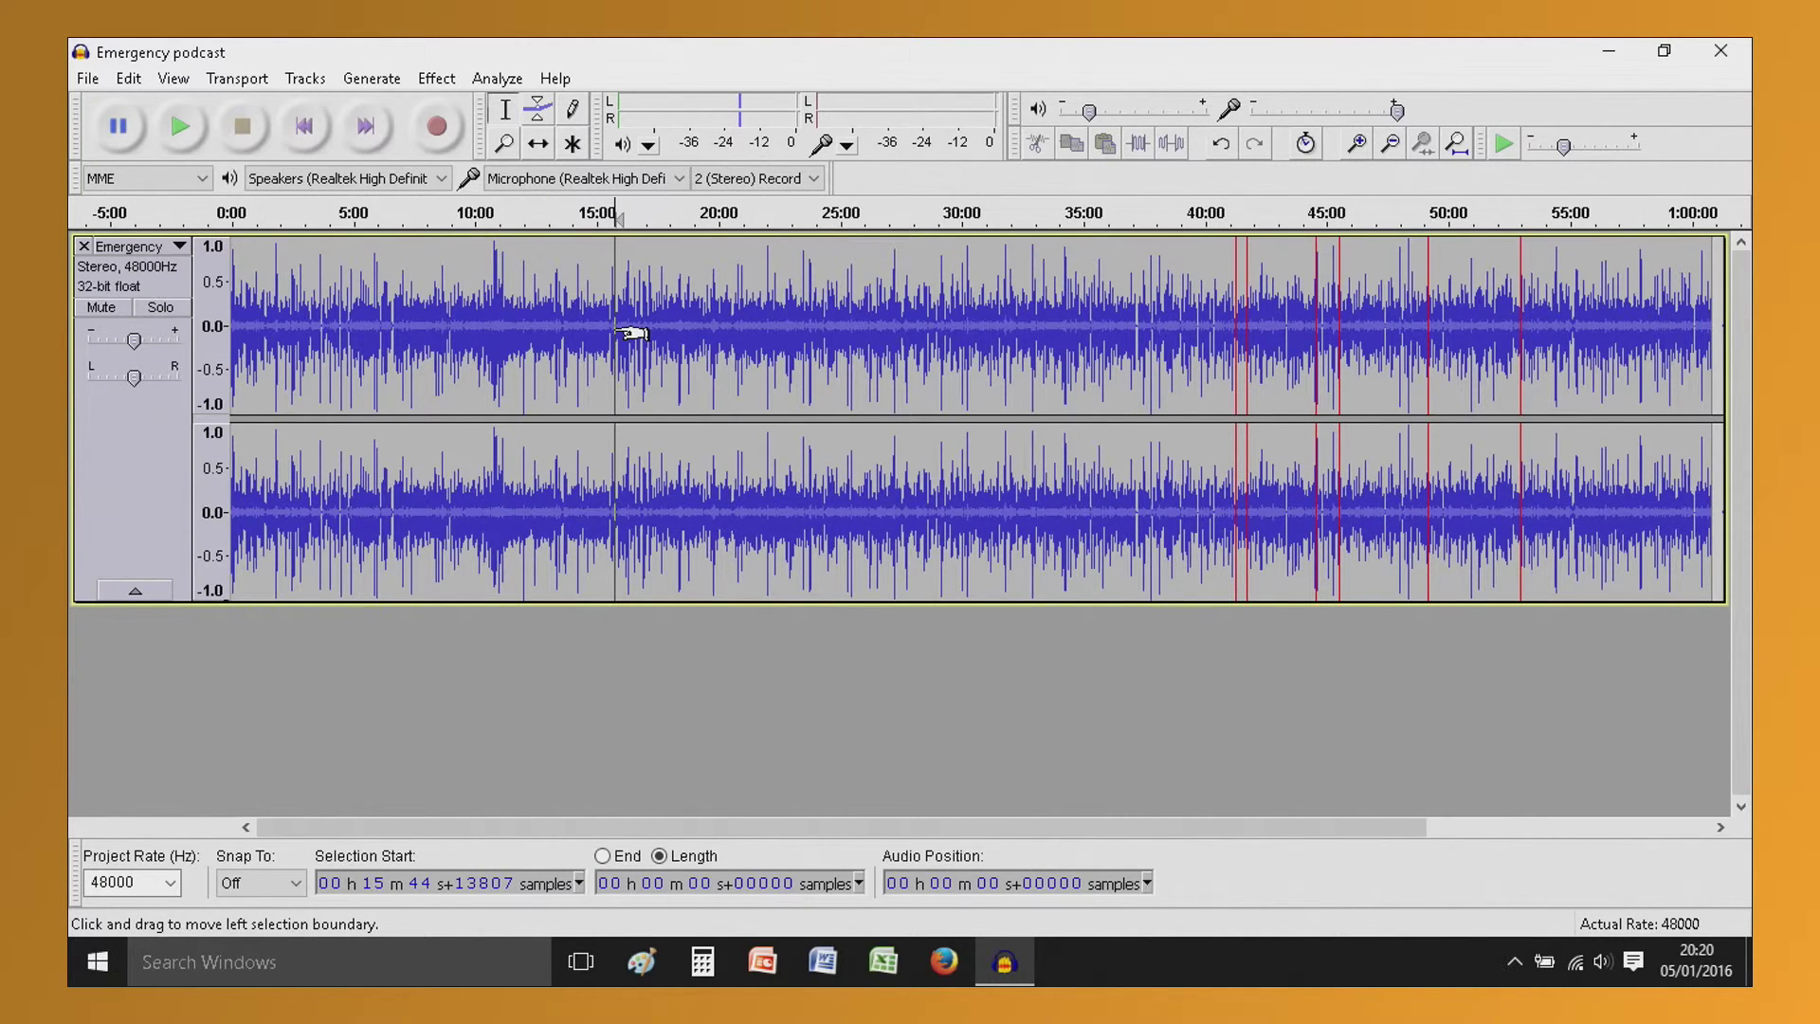
{"action": "left_click", "coordinate": [1673, 316]}
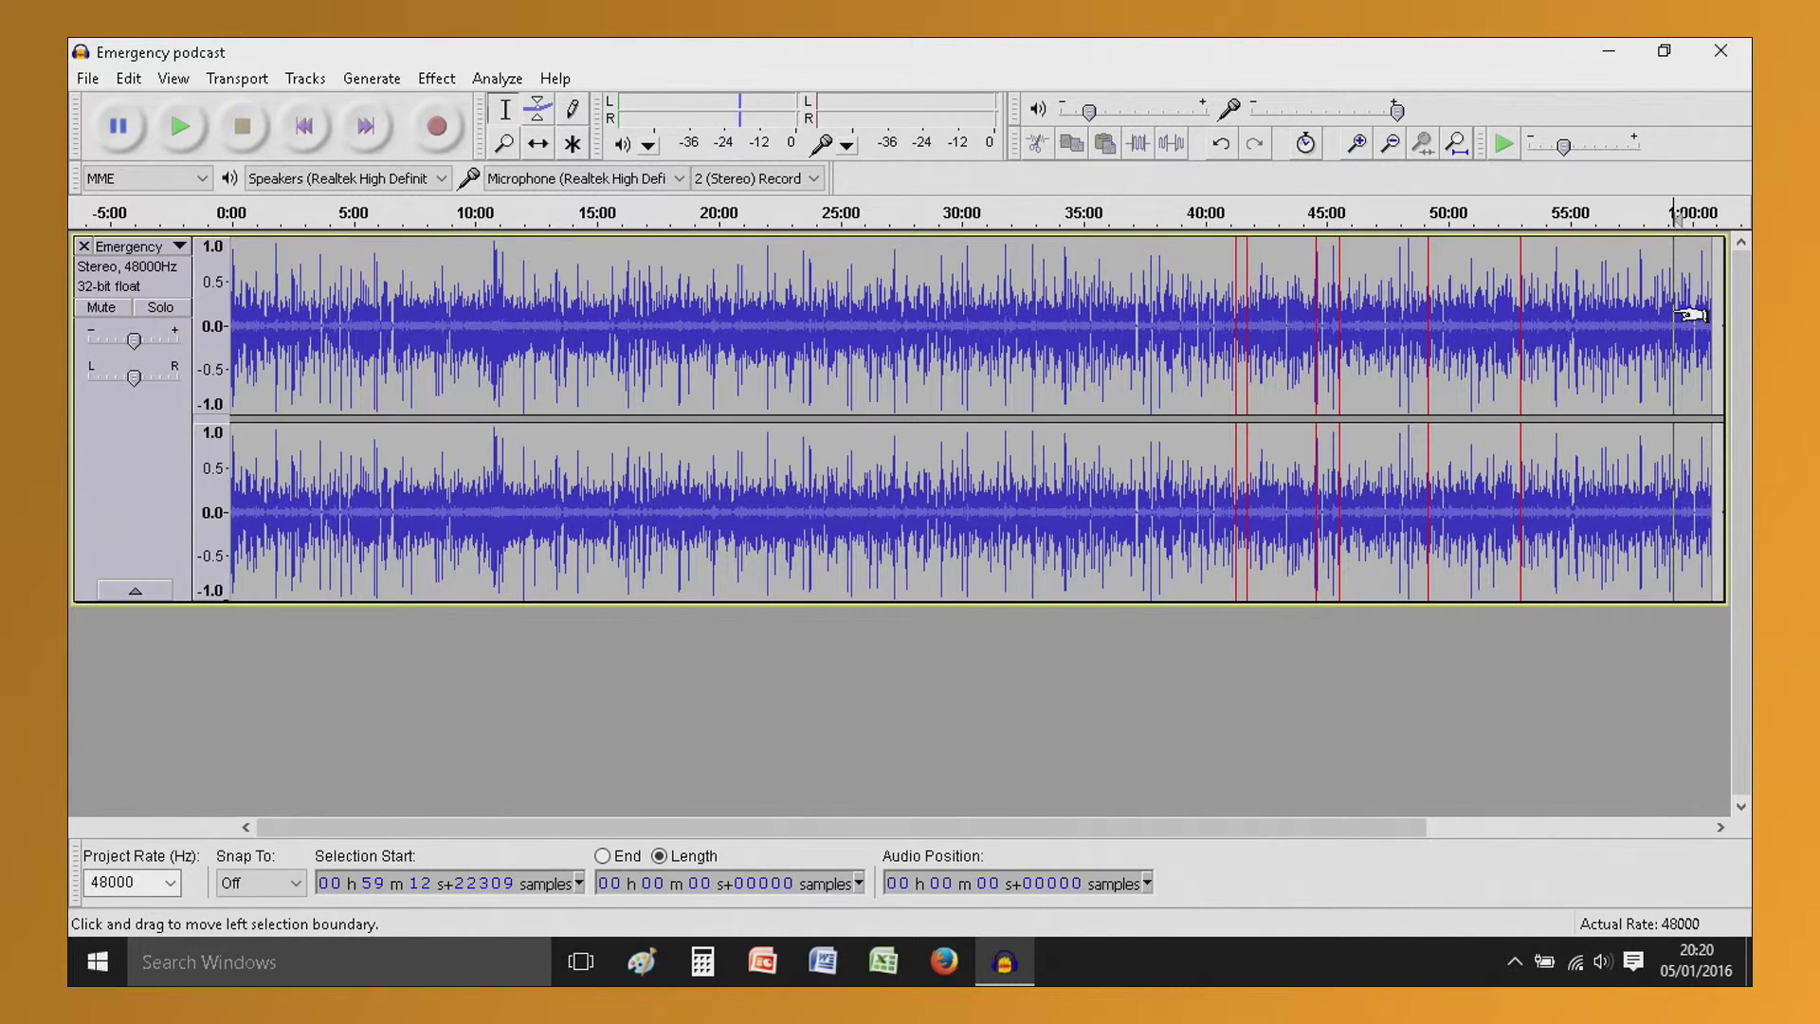
{"action": "left_click", "coordinate": [1110, 339]}
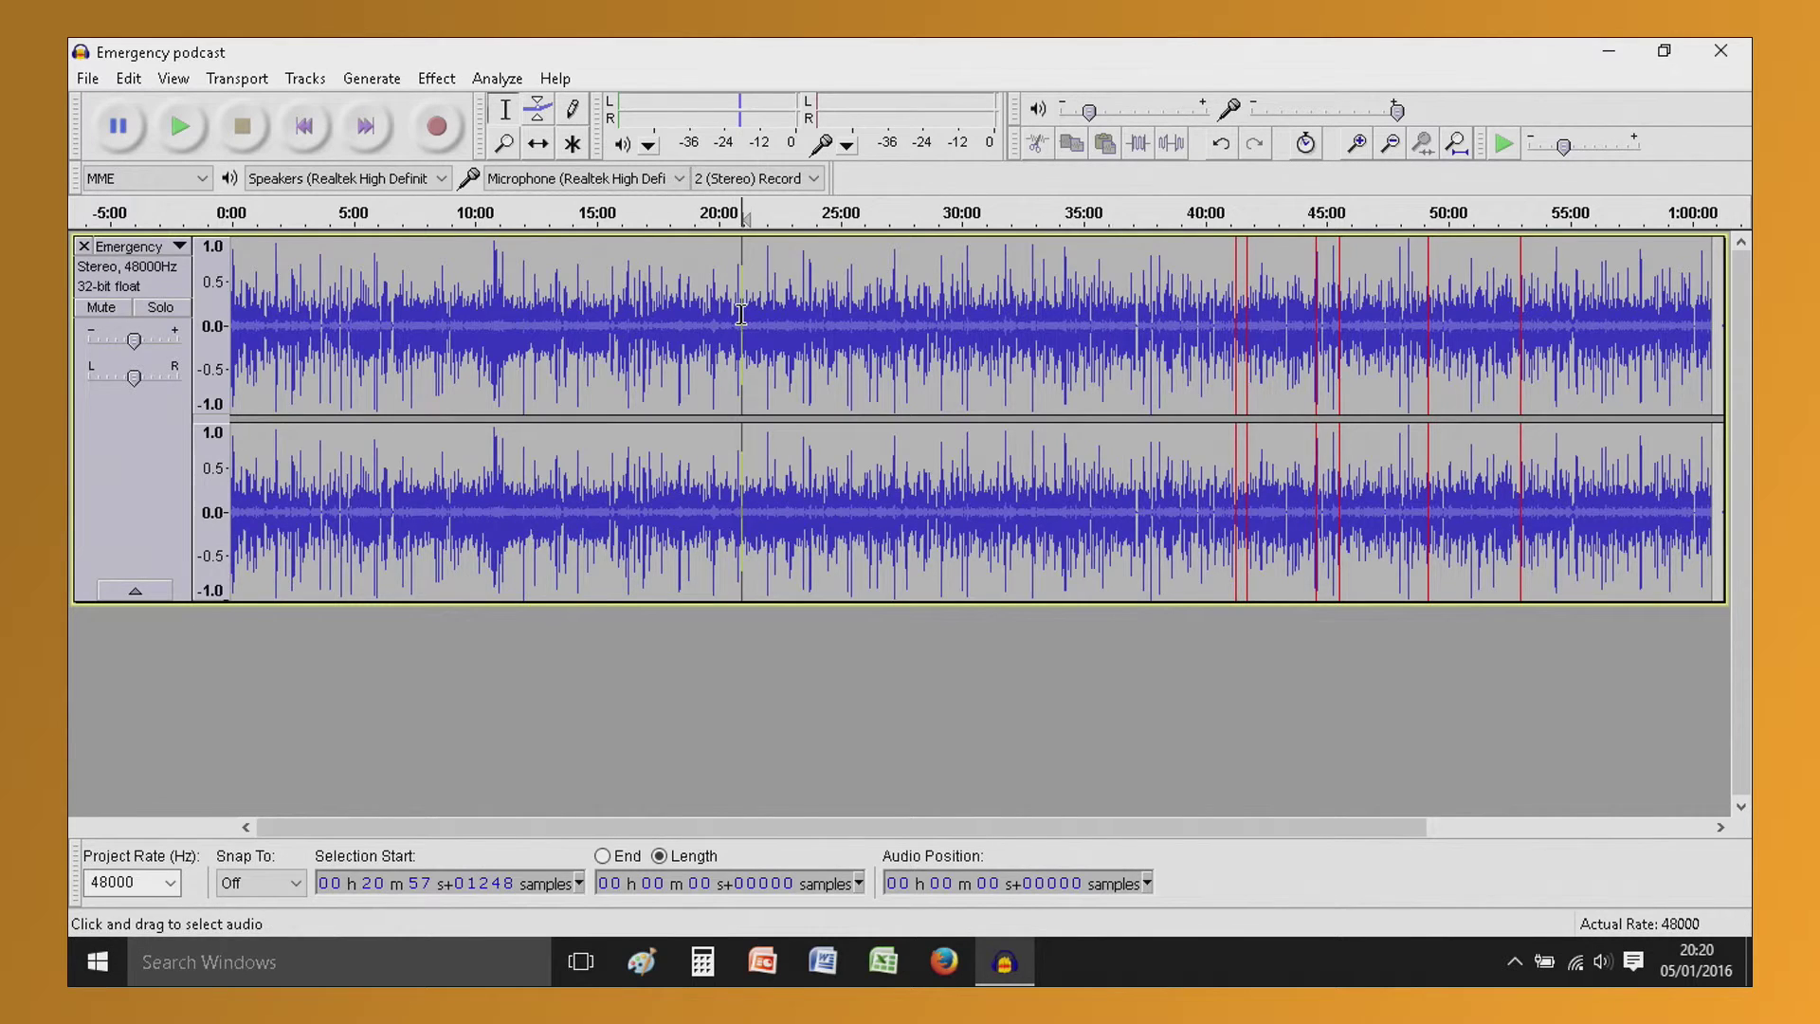
{"action": "double_click", "coordinate": [741, 313]}
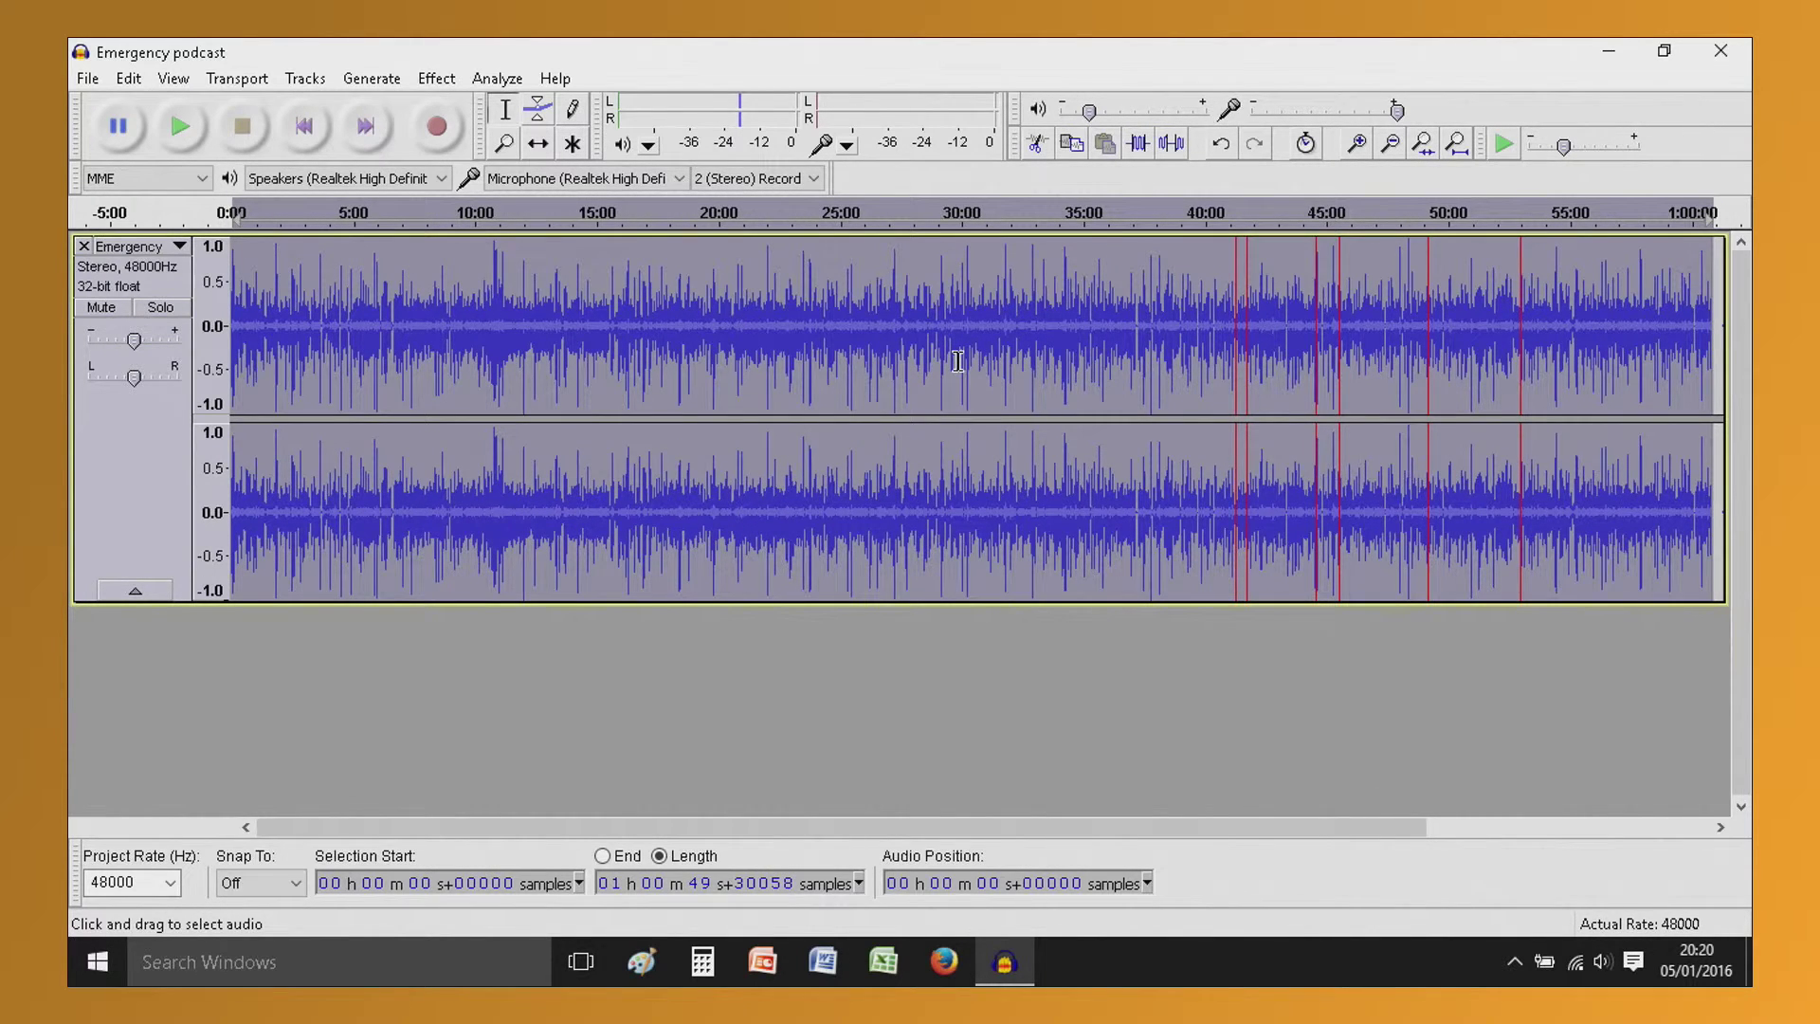
{"action": "left_click", "coordinate": [436, 80]}
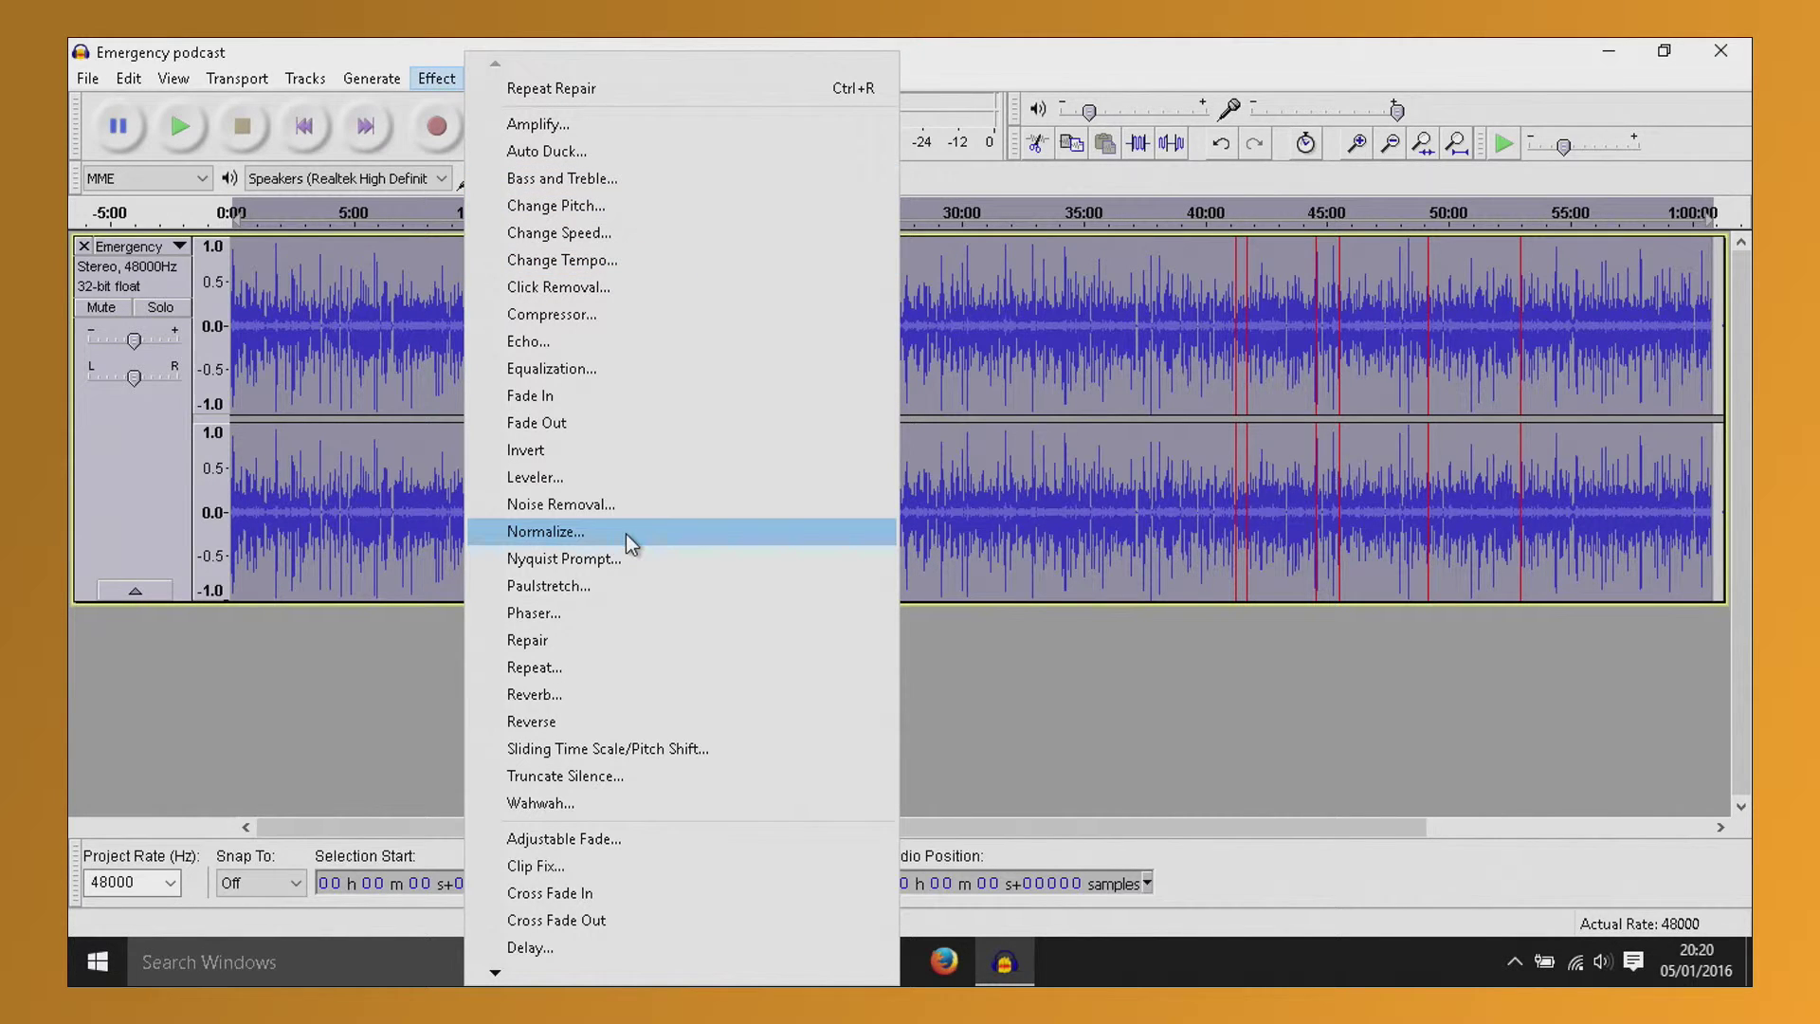
{"action": "left_click", "coordinate": [1087, 353]}
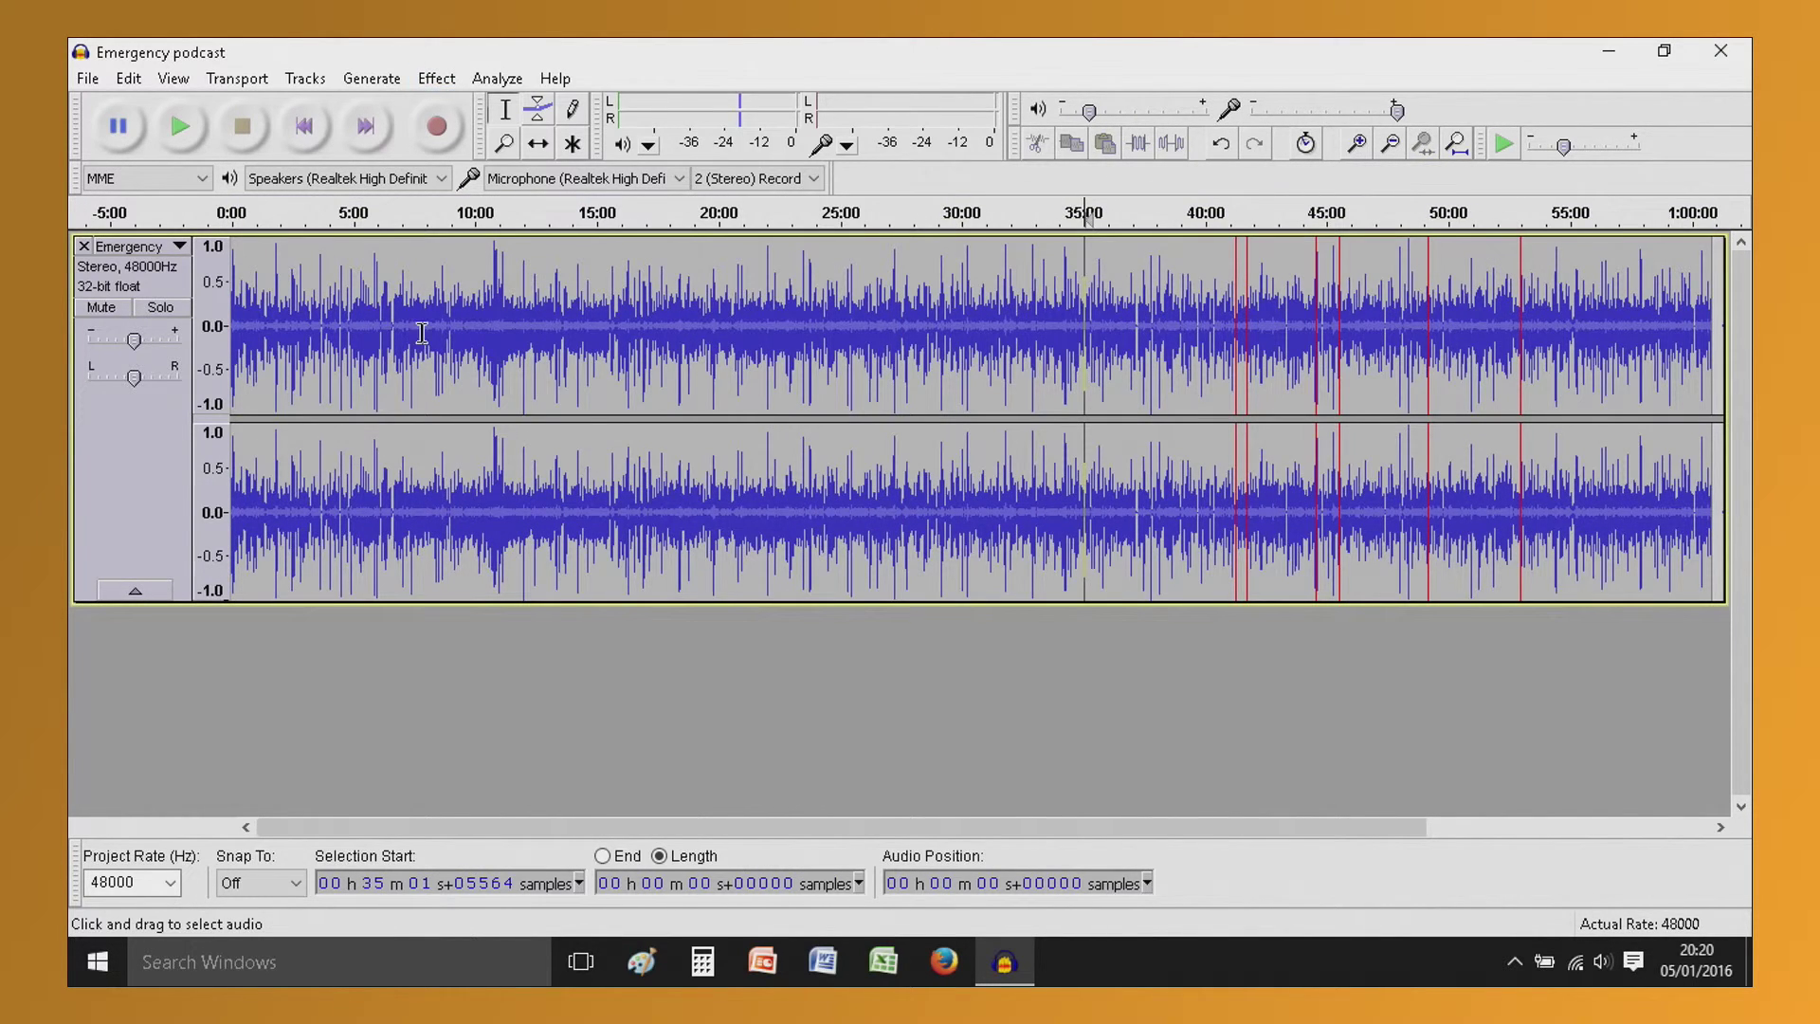
Delete everything from about 6:13 to the end of the recording
{"action": "left_click_drag", "start_coordinate": [383, 341], "coordinate": [1713, 358]}
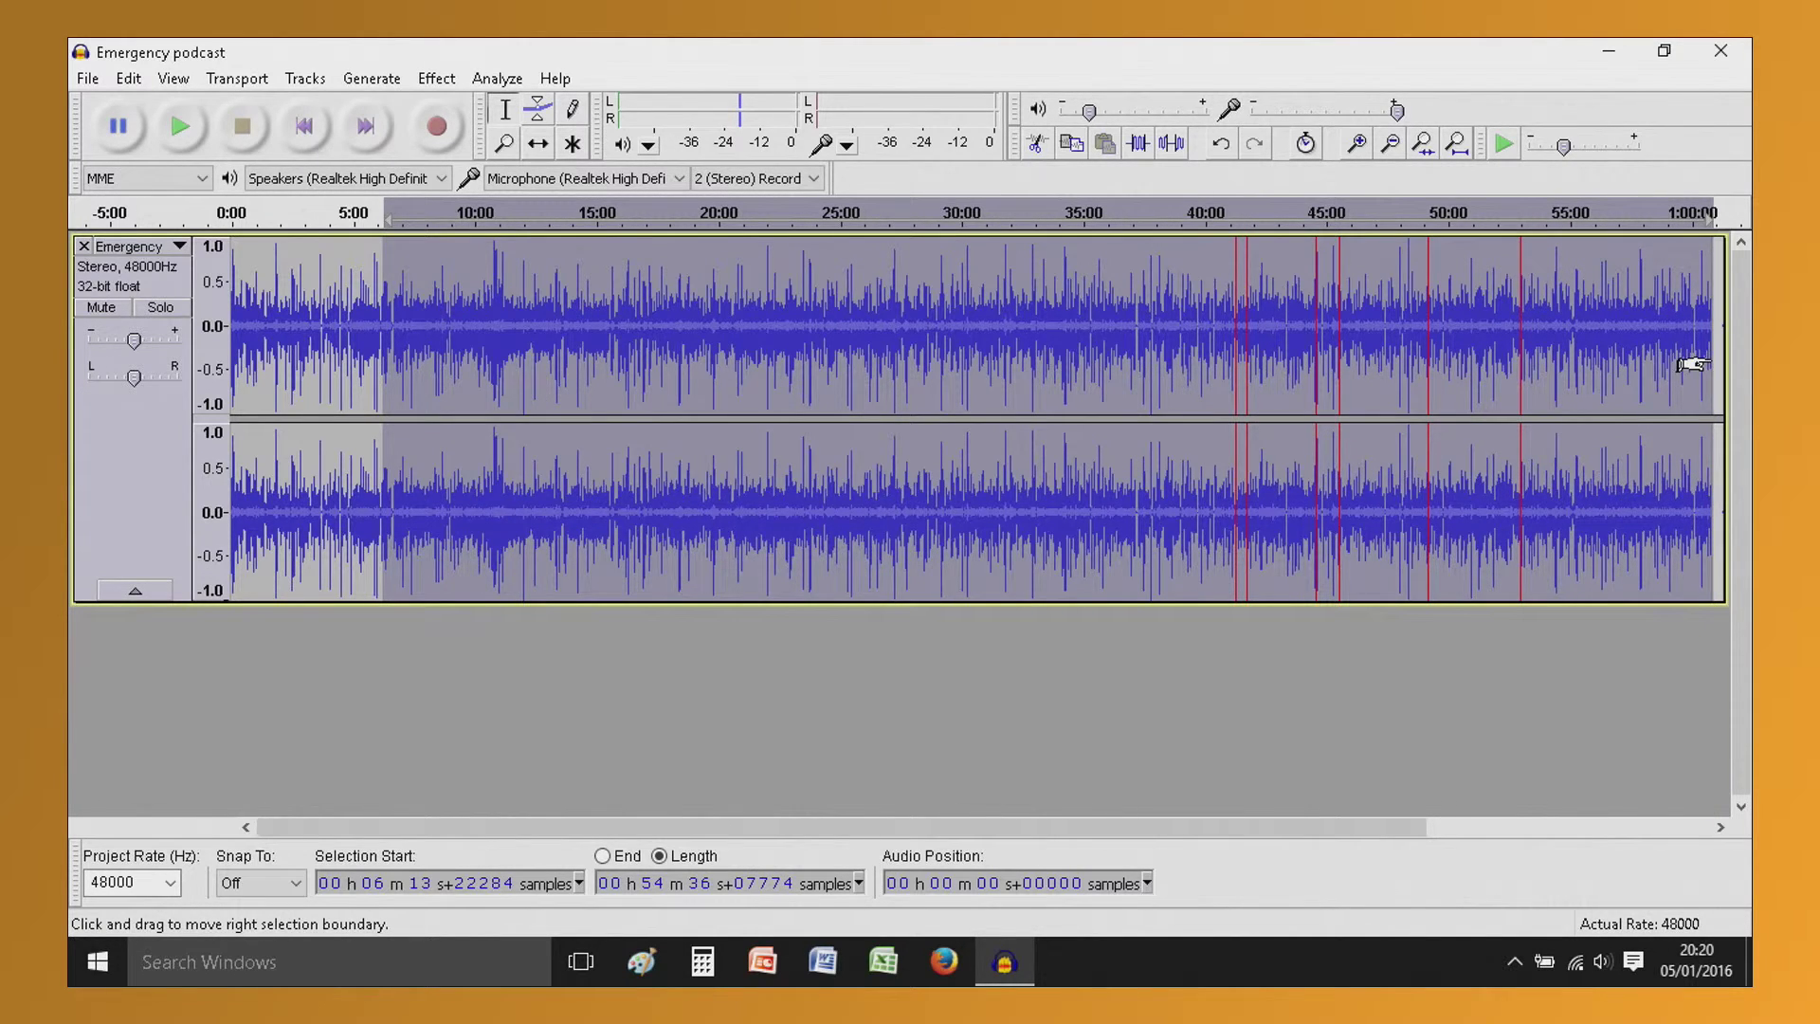
{"action": "key", "text": "Delete"}
Apply Normalize to the whole remaining track with only the removal of DC offset enabled
{"action": "double_click", "coordinate": [260, 333]}
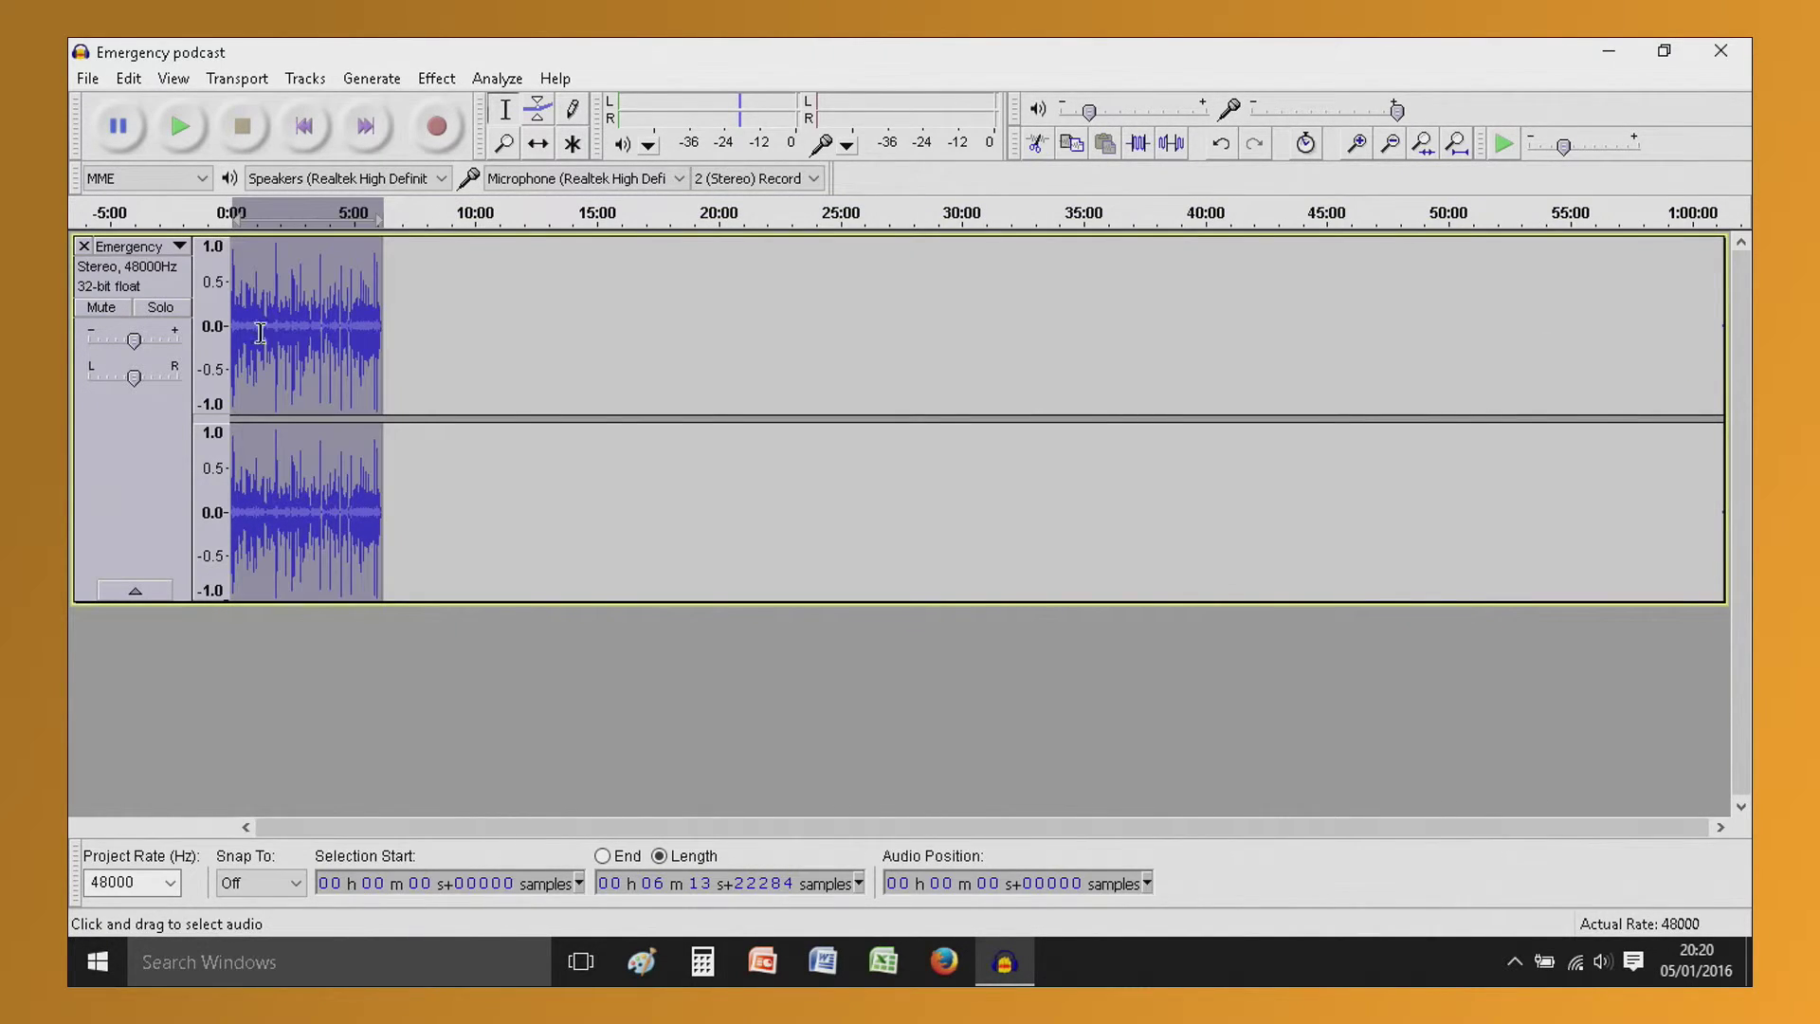
{"action": "left_click", "coordinate": [440, 81]}
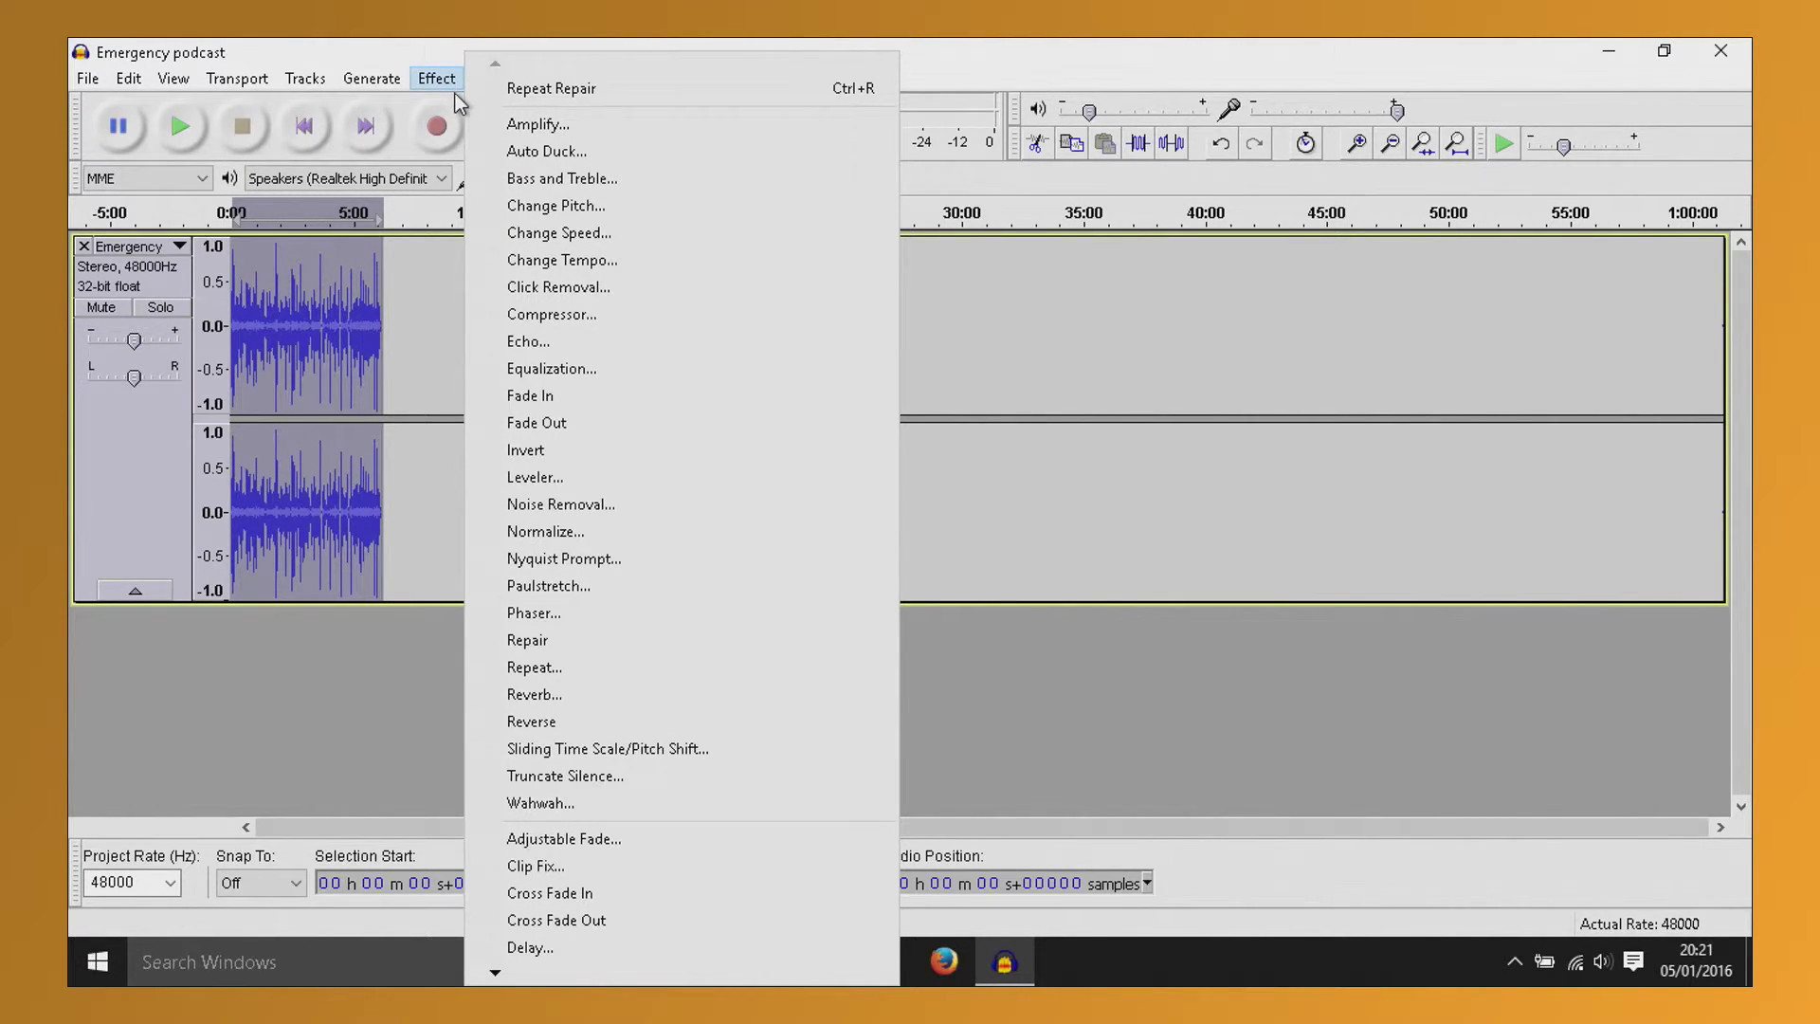
{"action": "left_click", "coordinate": [567, 532]}
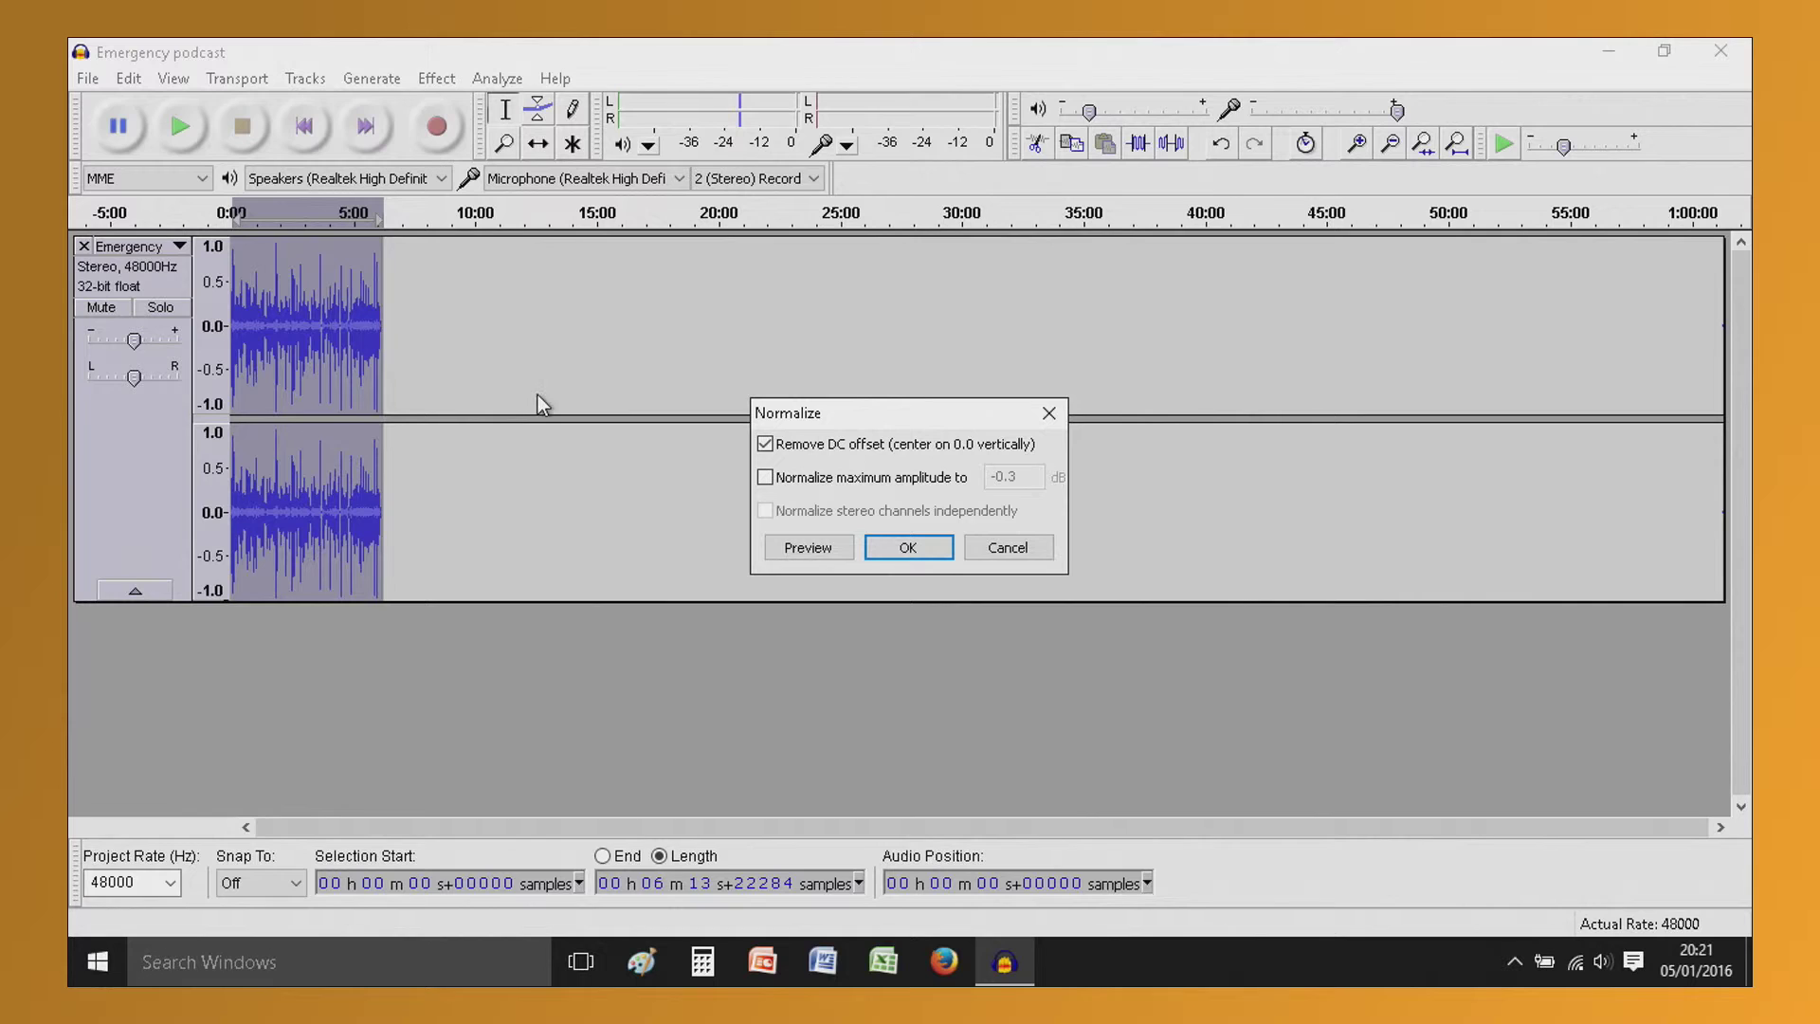
{"action": "left_click", "coordinate": [909, 548]}
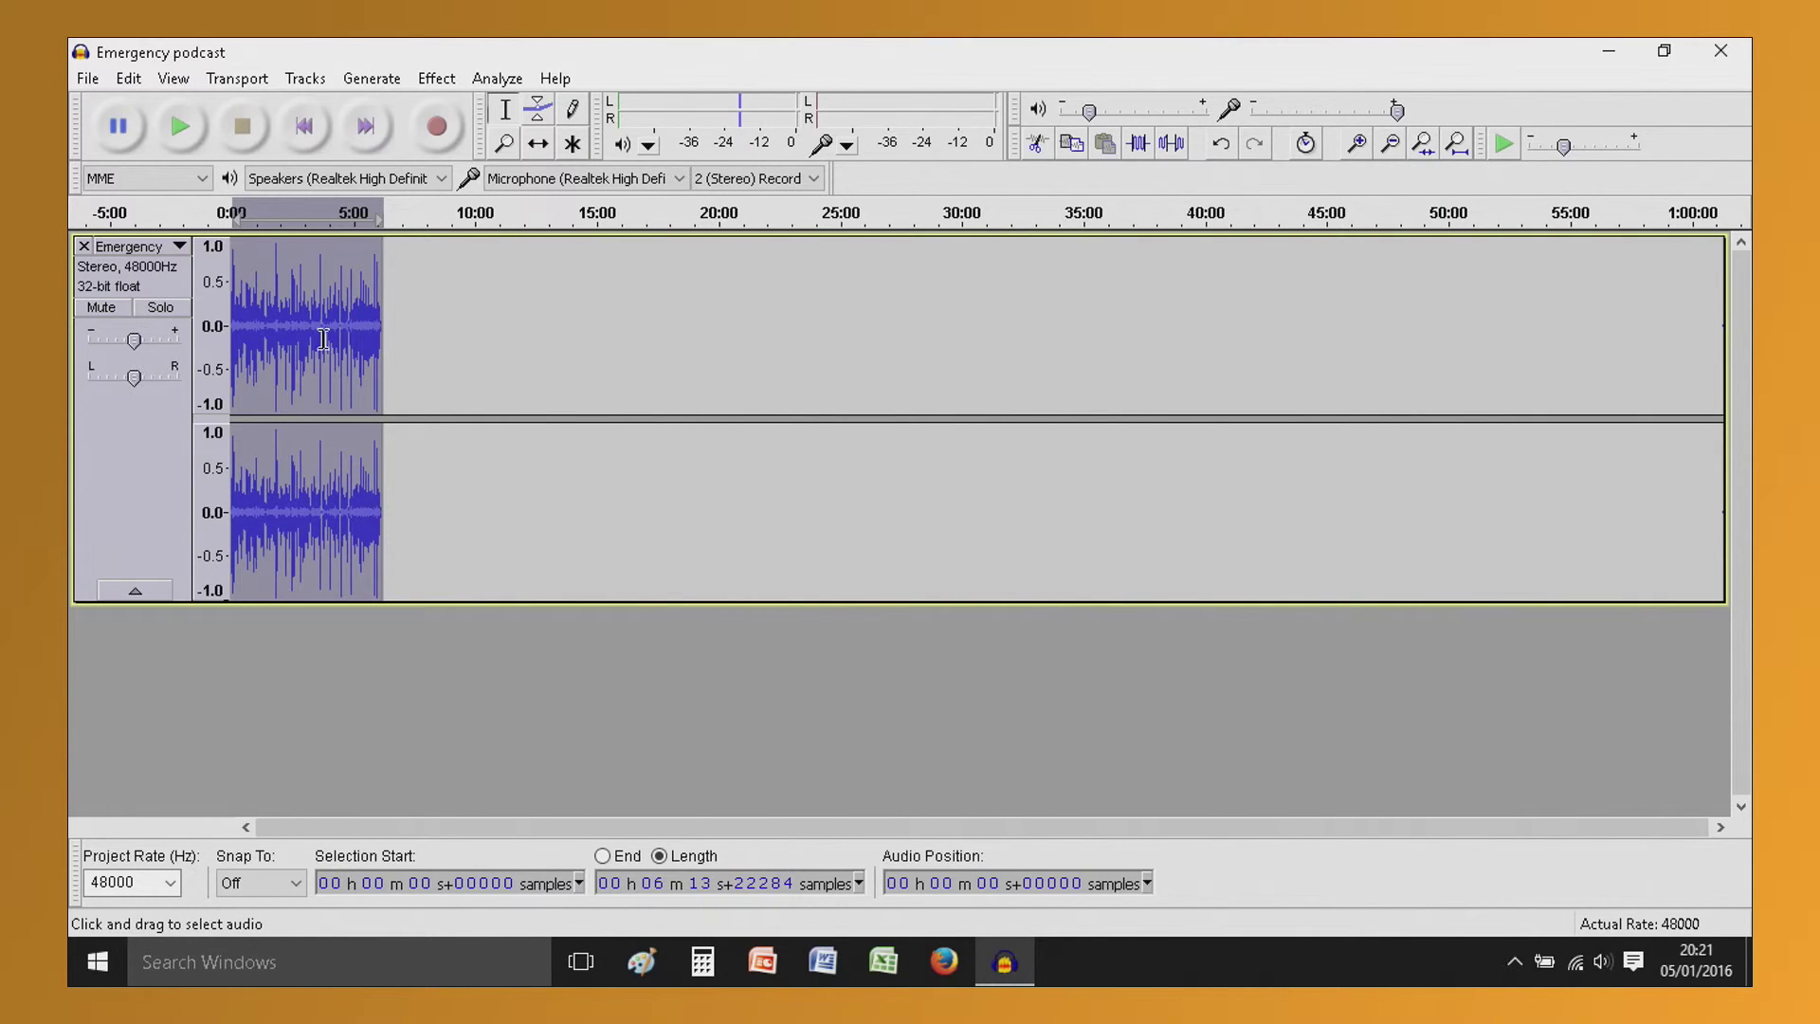
Fit the passage from about 1:43 to 1:58 in view and play it from 1:51, just before the loud peaks
{"action": "left_click", "coordinate": [280, 336]}
{"action": "left_click_drag", "start_coordinate": [280, 337], "coordinate": [273, 338]}
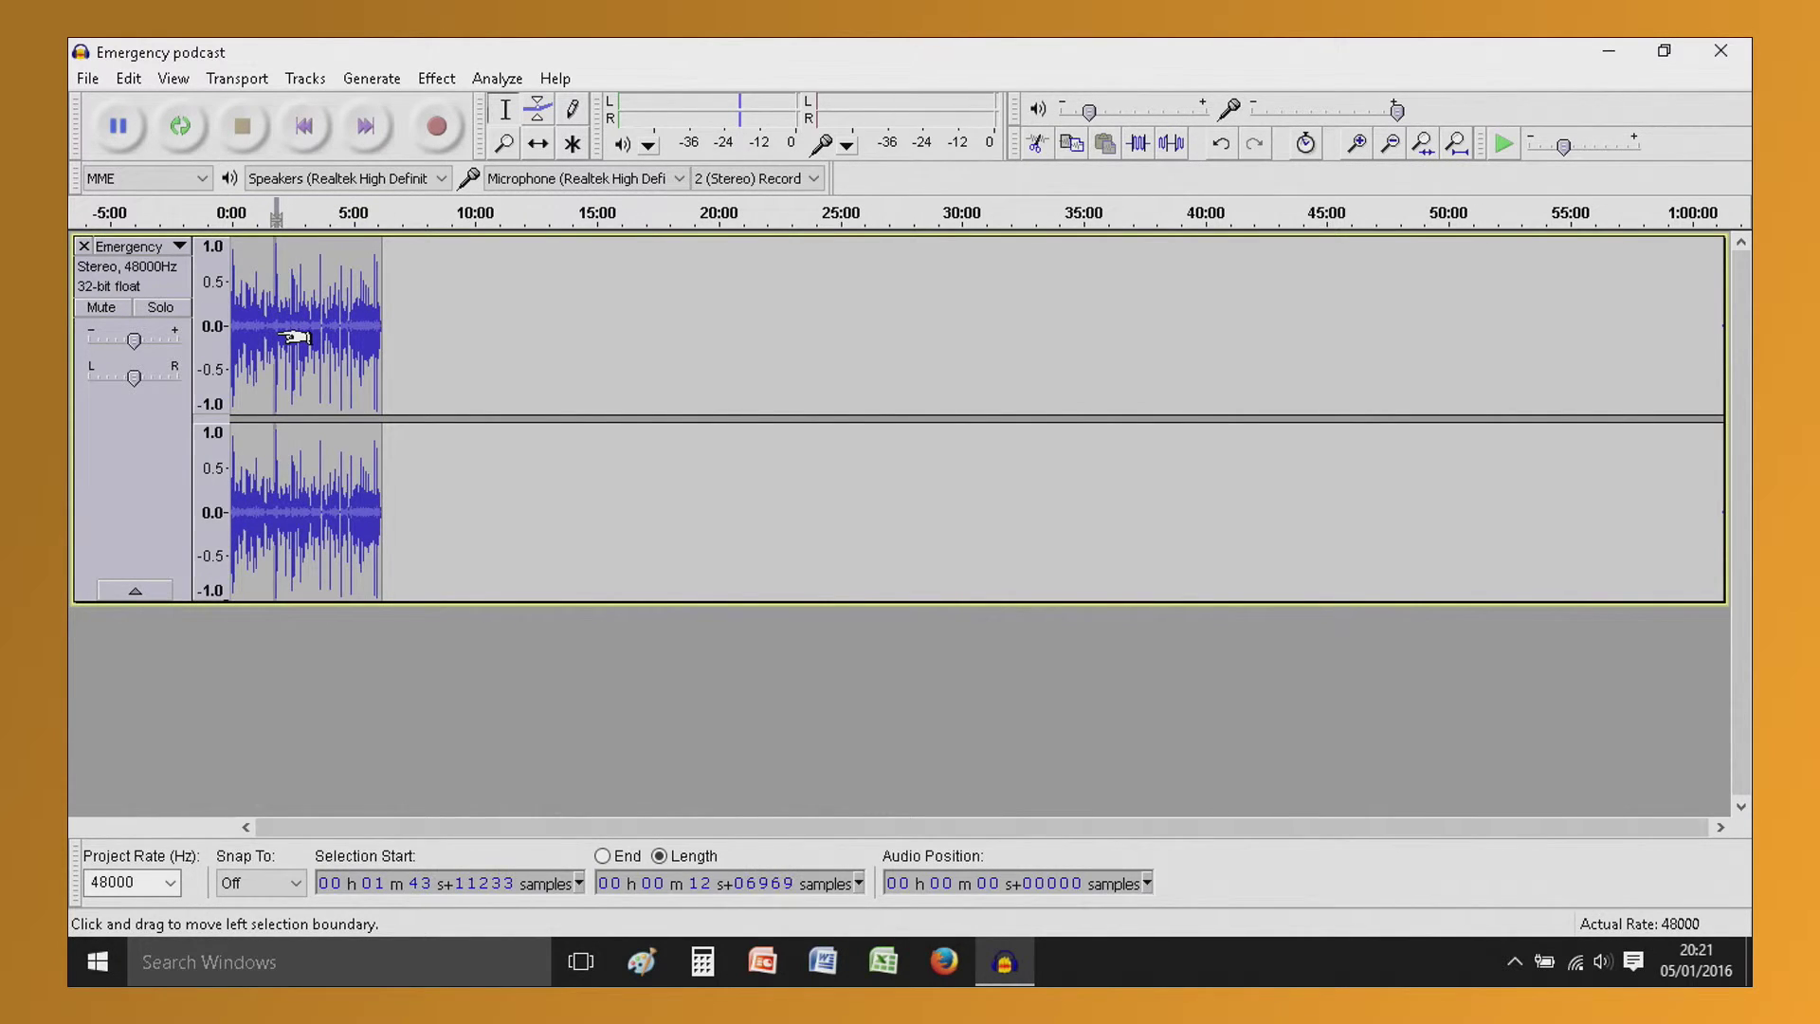
{"action": "left_click", "coordinate": [1425, 147]}
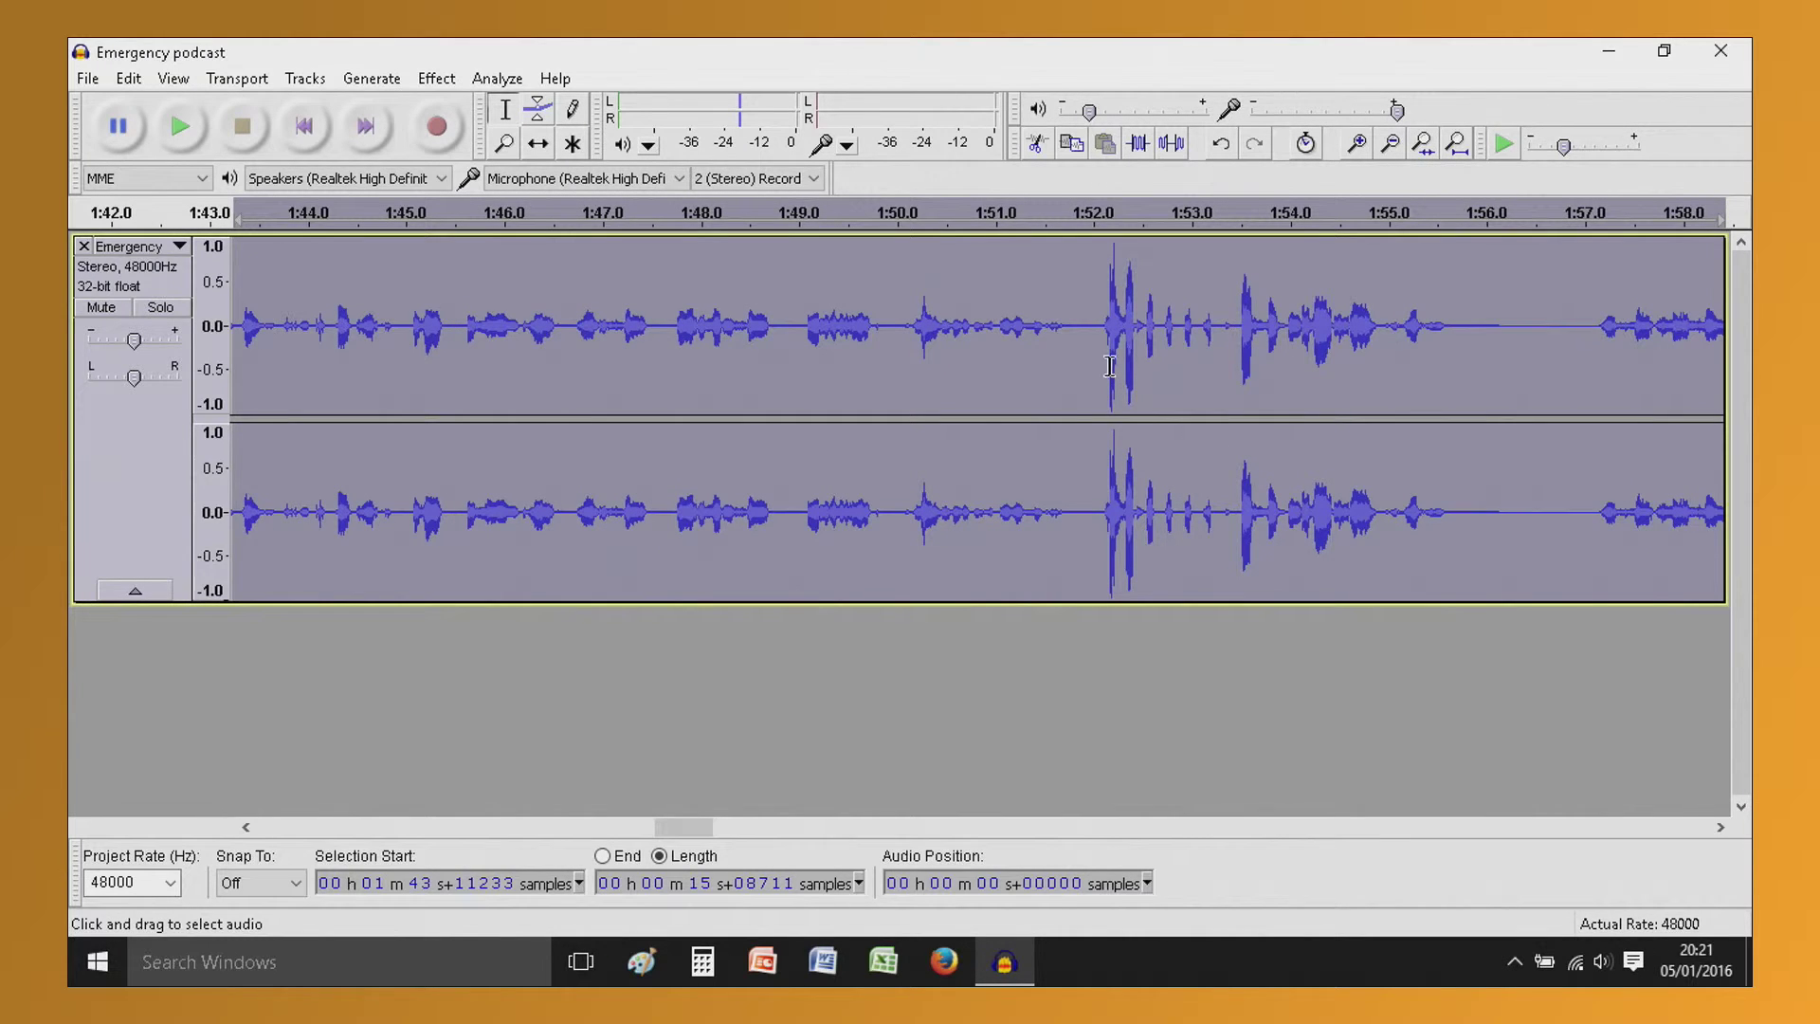
{"action": "left_click", "coordinate": [1009, 346]}
{"action": "key", "text": "space"}
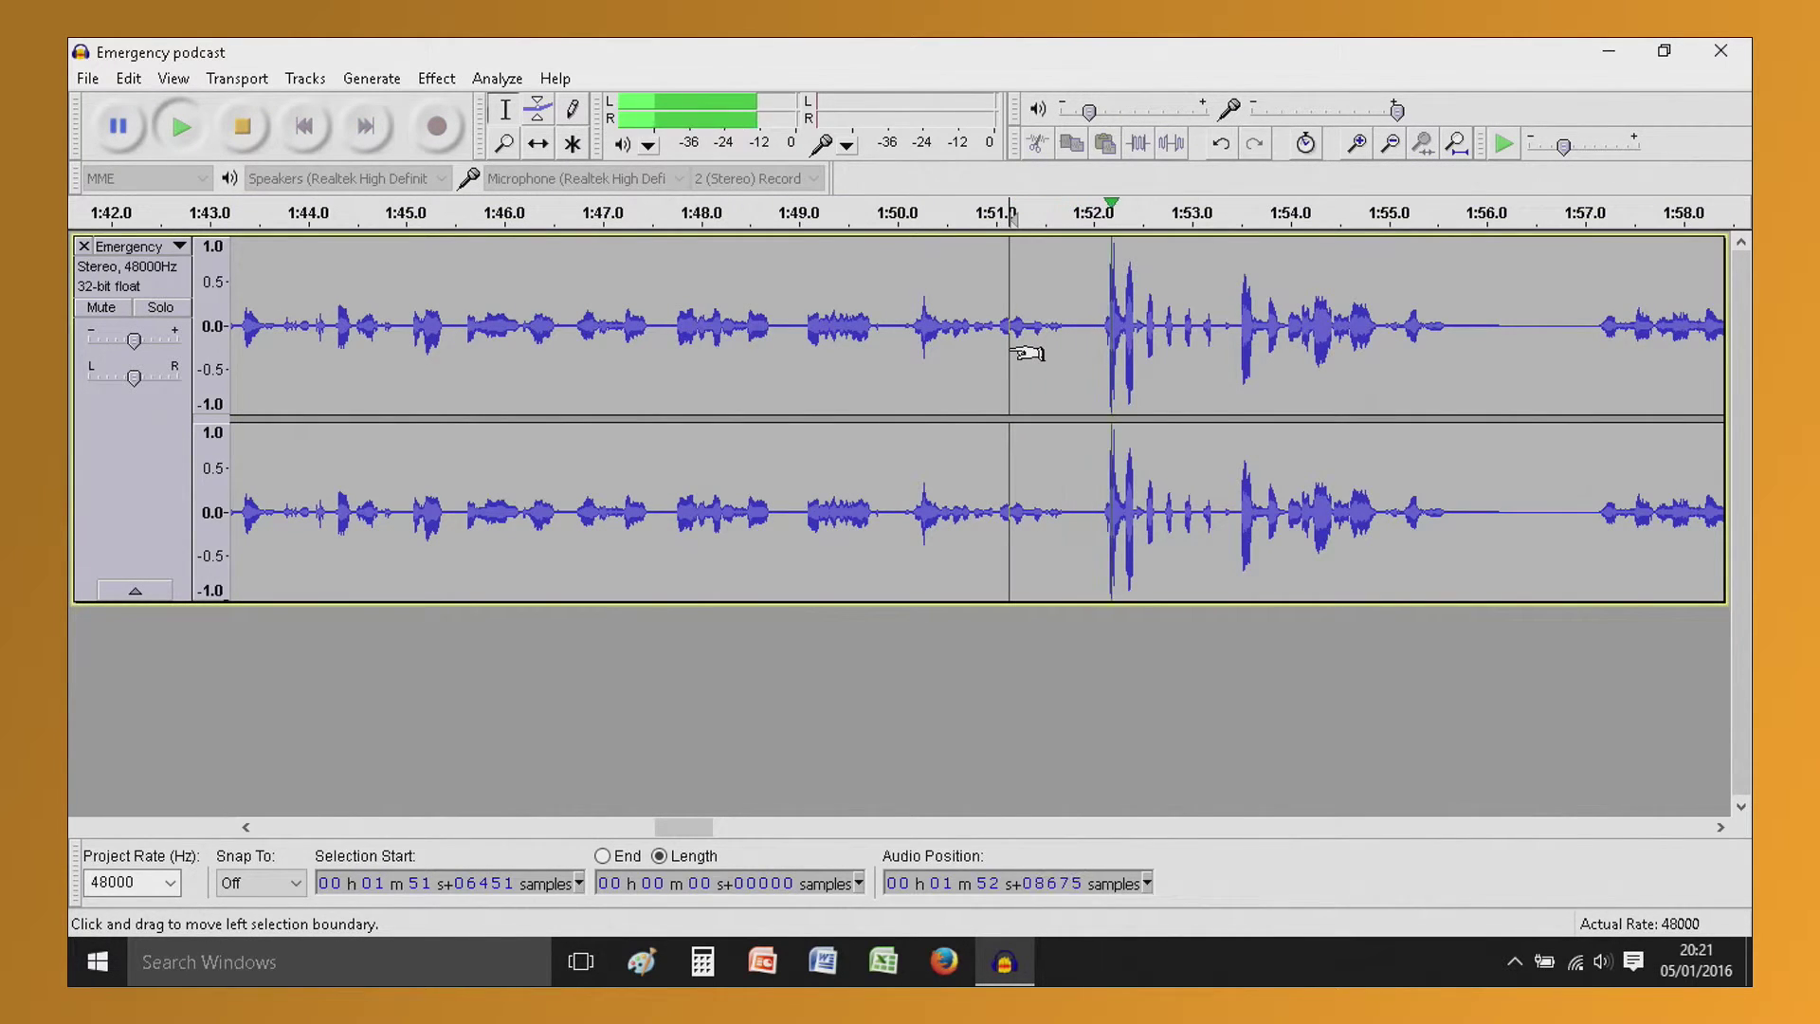
Stop playback, undo the DC offset removal and the deletion after about 6:13, and select the whole restored recording
{"action": "key", "text": "space"}
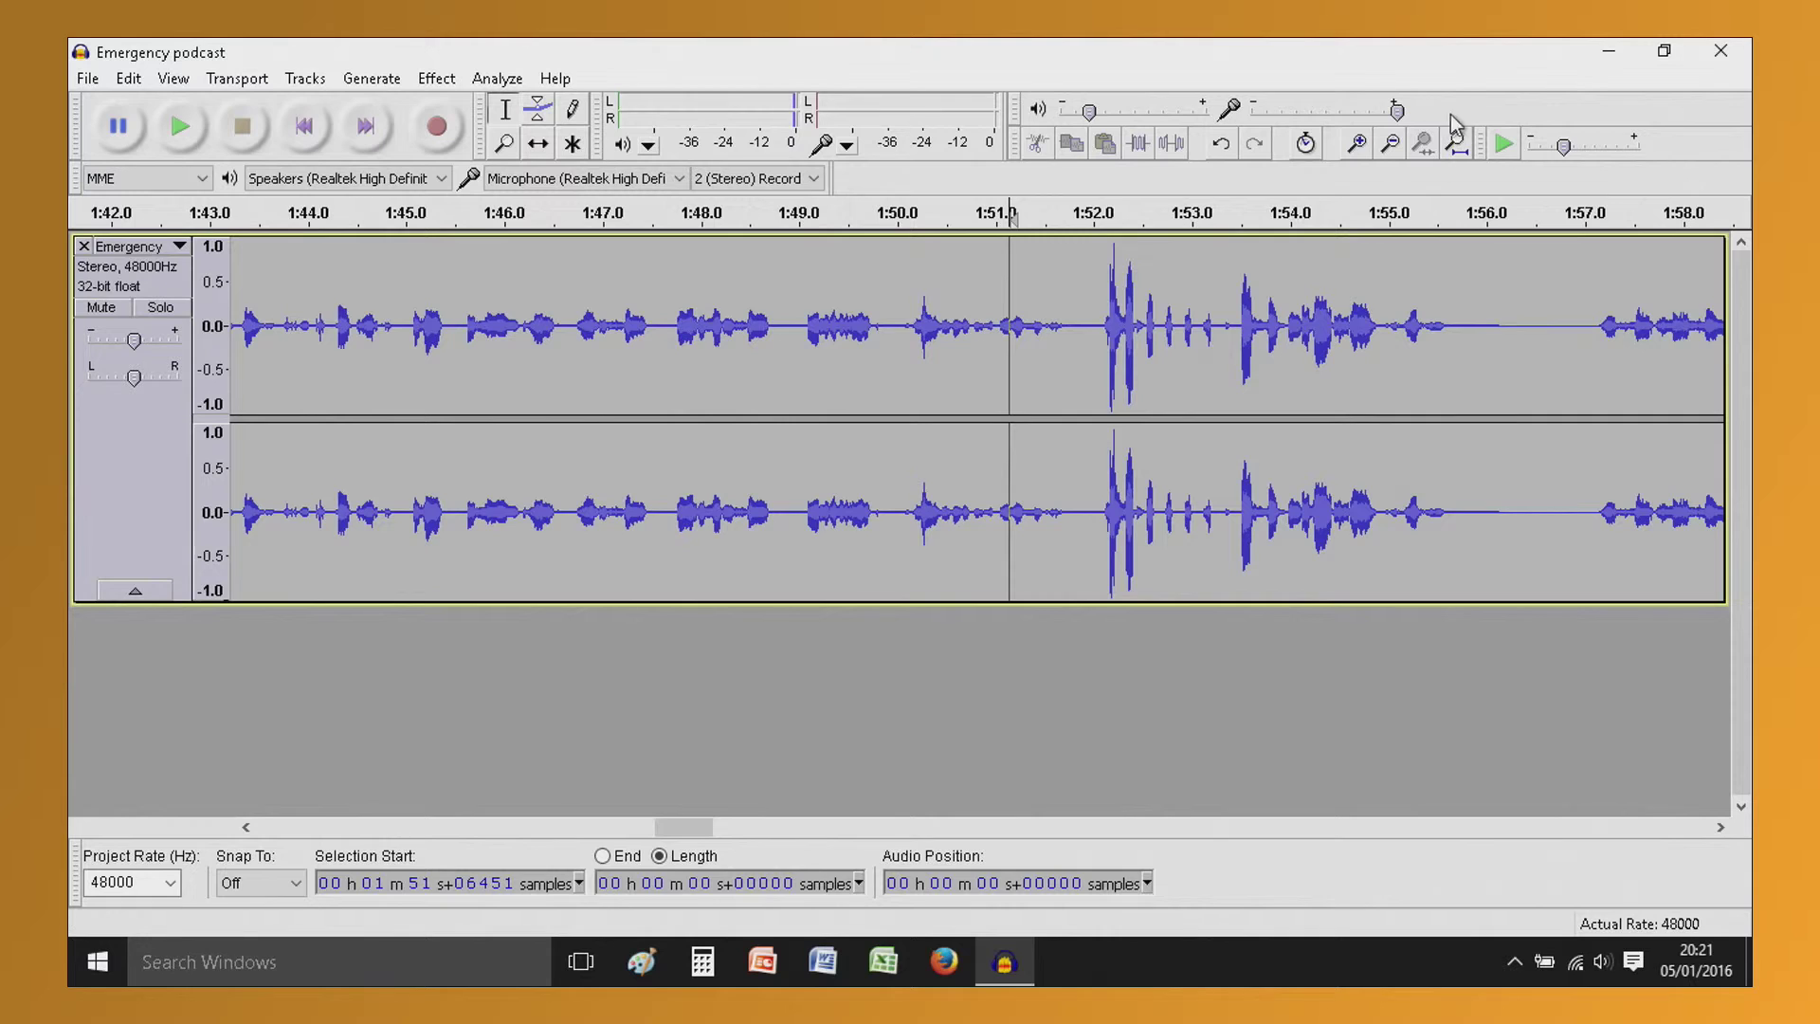
{"action": "left_click", "coordinate": [1457, 144]}
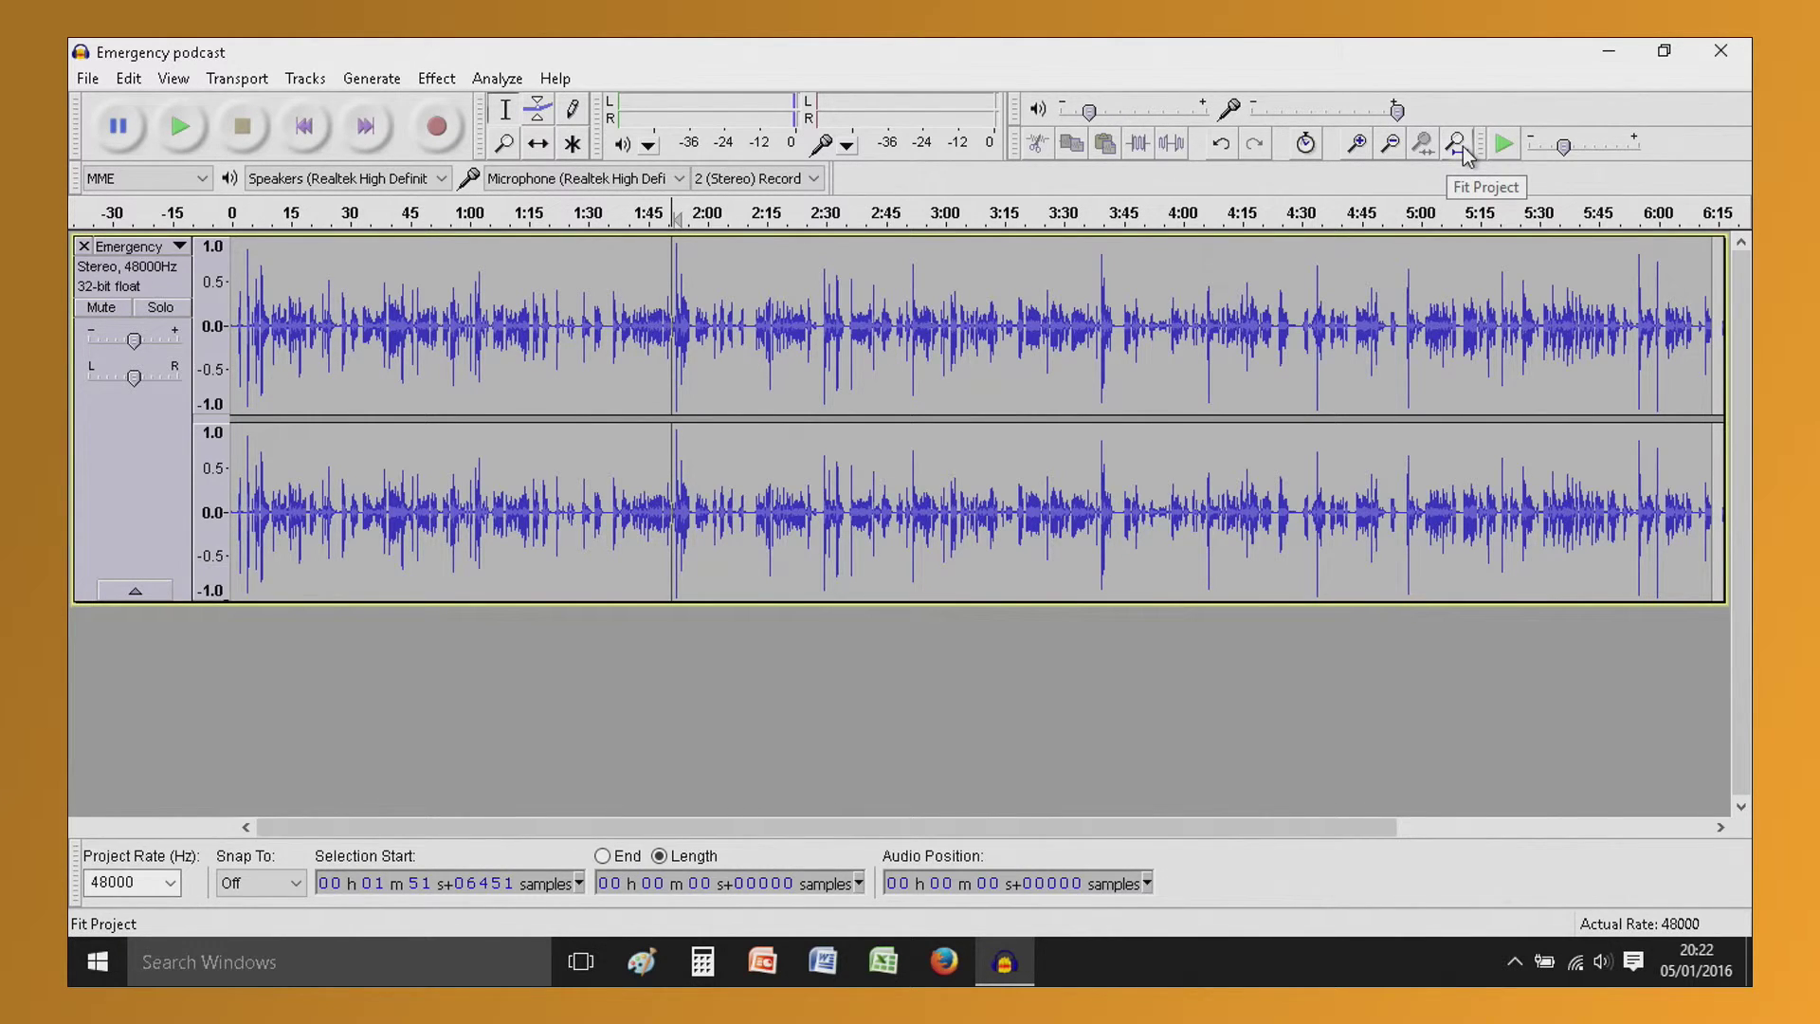
{"action": "key", "text": "ctrl+z"}
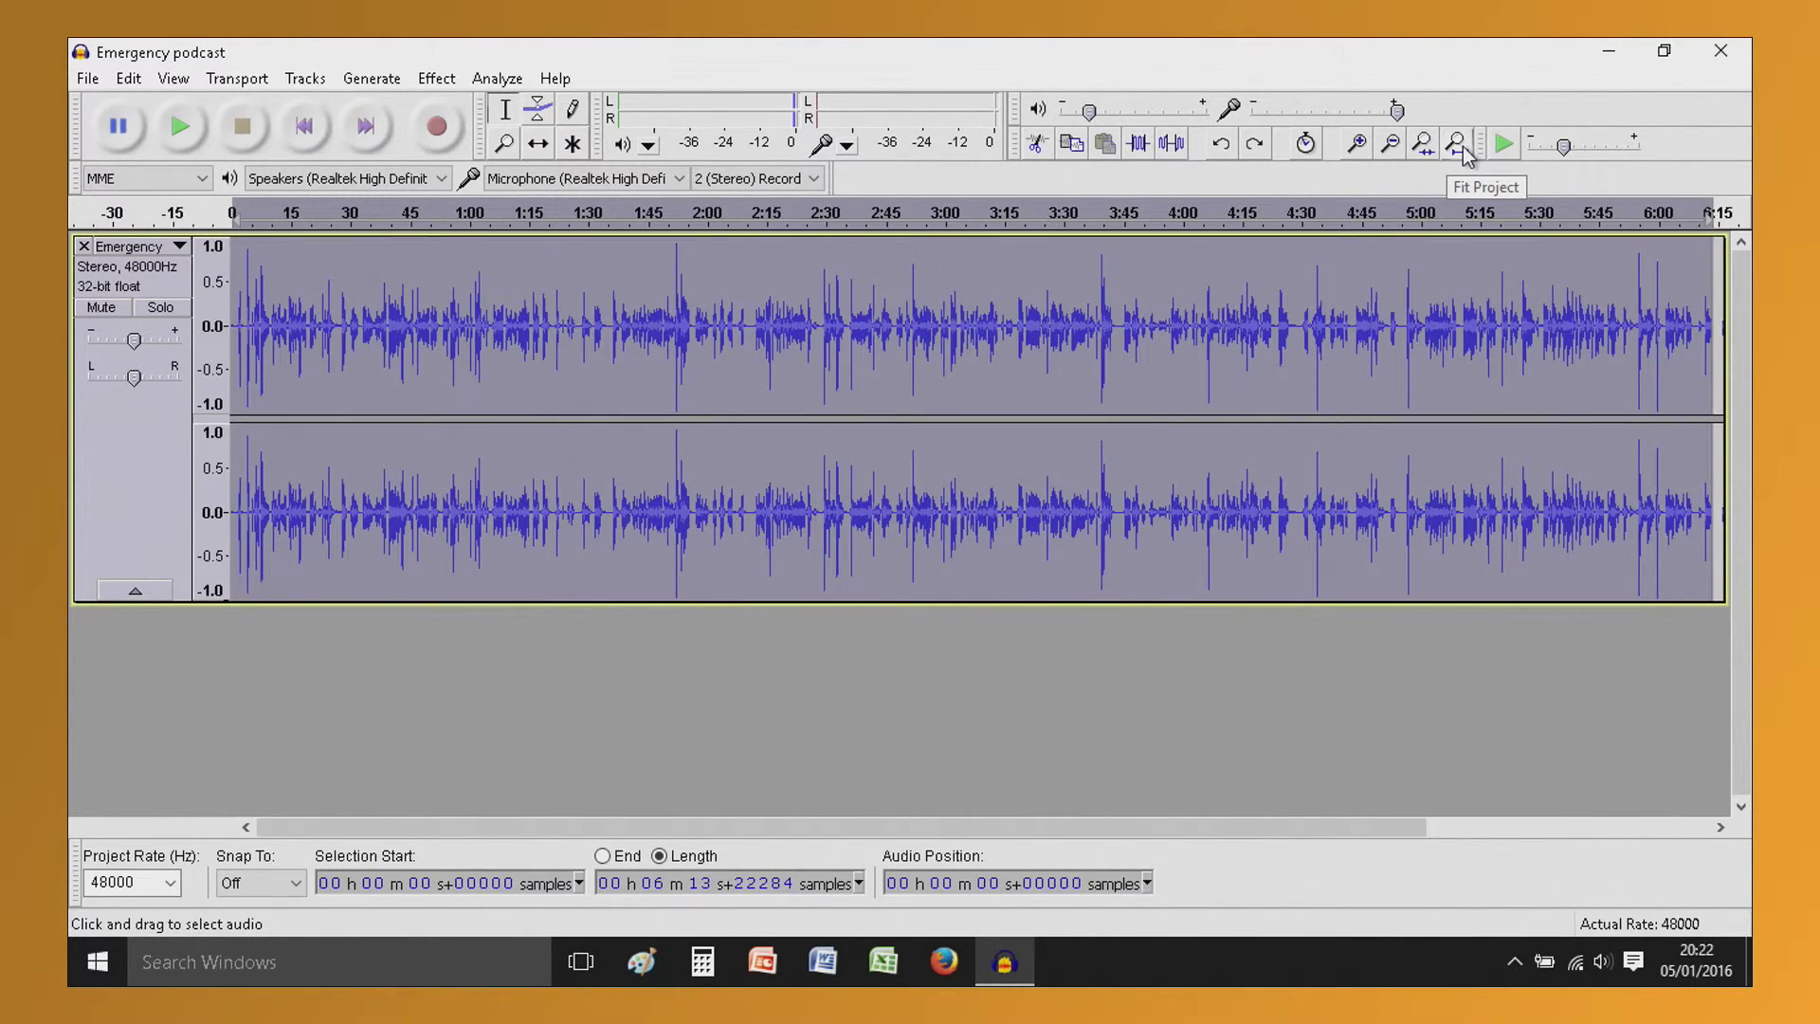
{"action": "key", "text": "ctrl+z"}
{"action": "left_click", "coordinate": [1457, 144]}
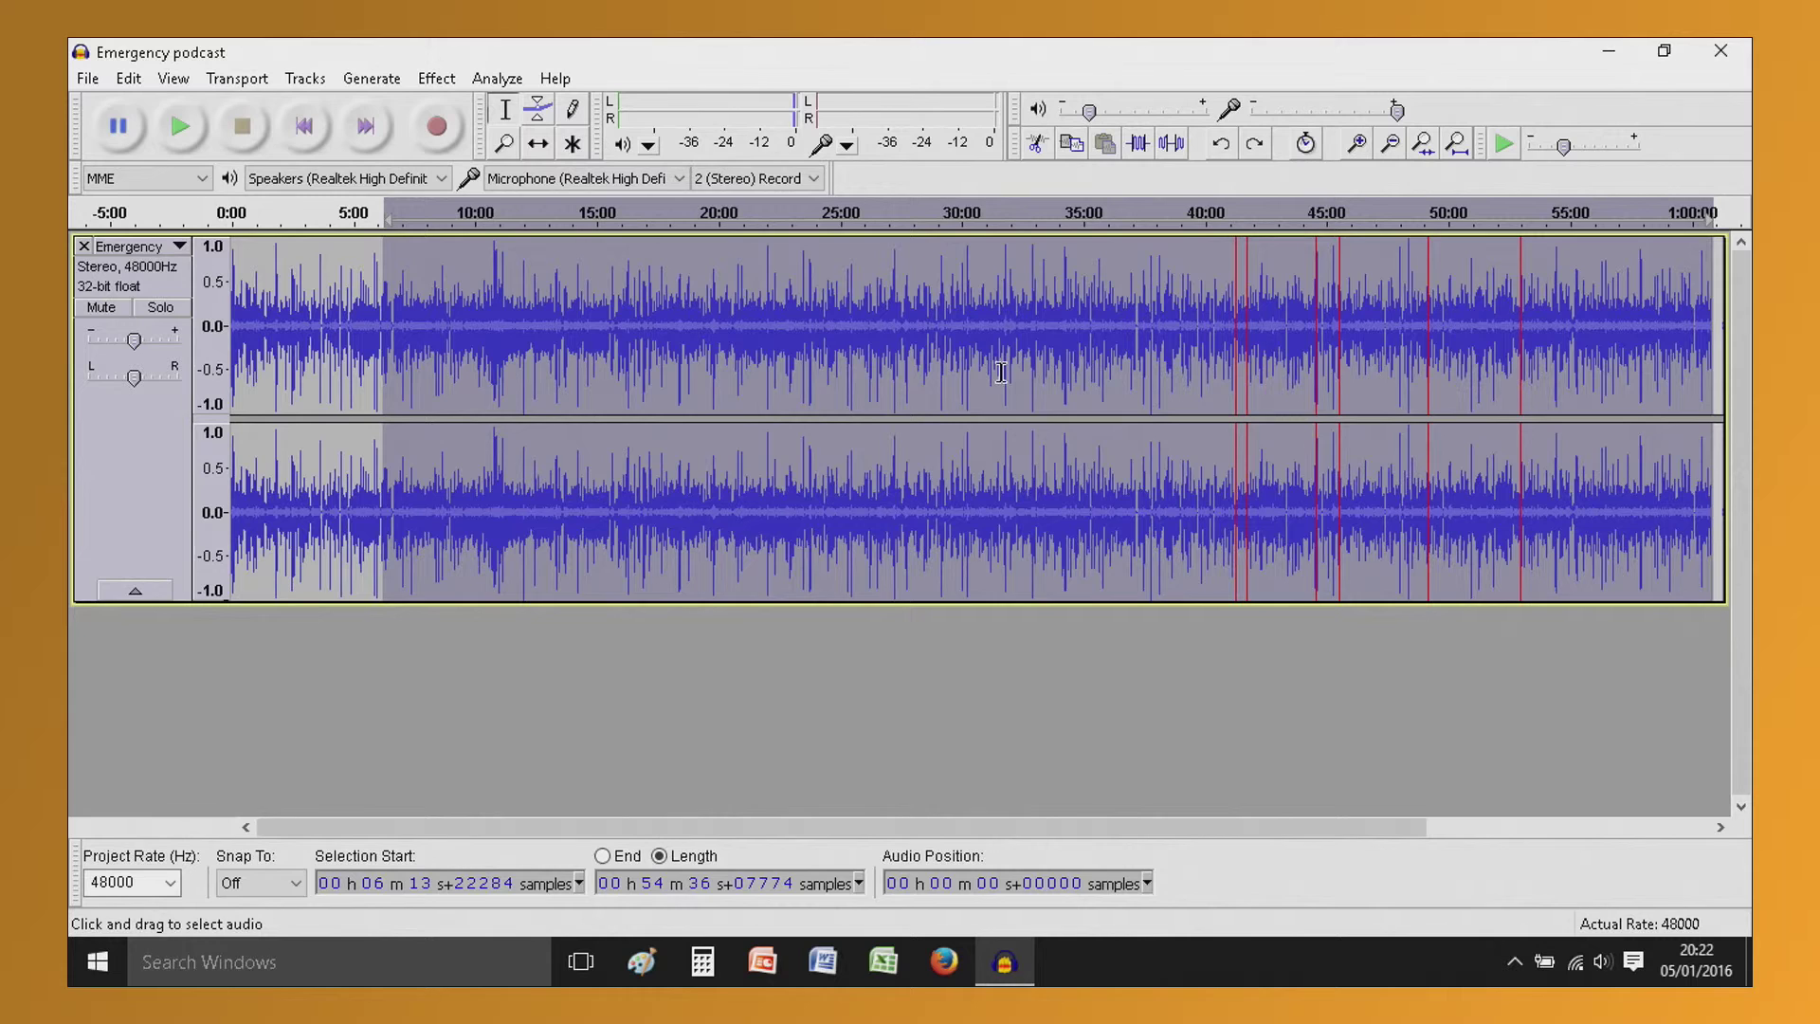
{"action": "double_click", "coordinate": [882, 261]}
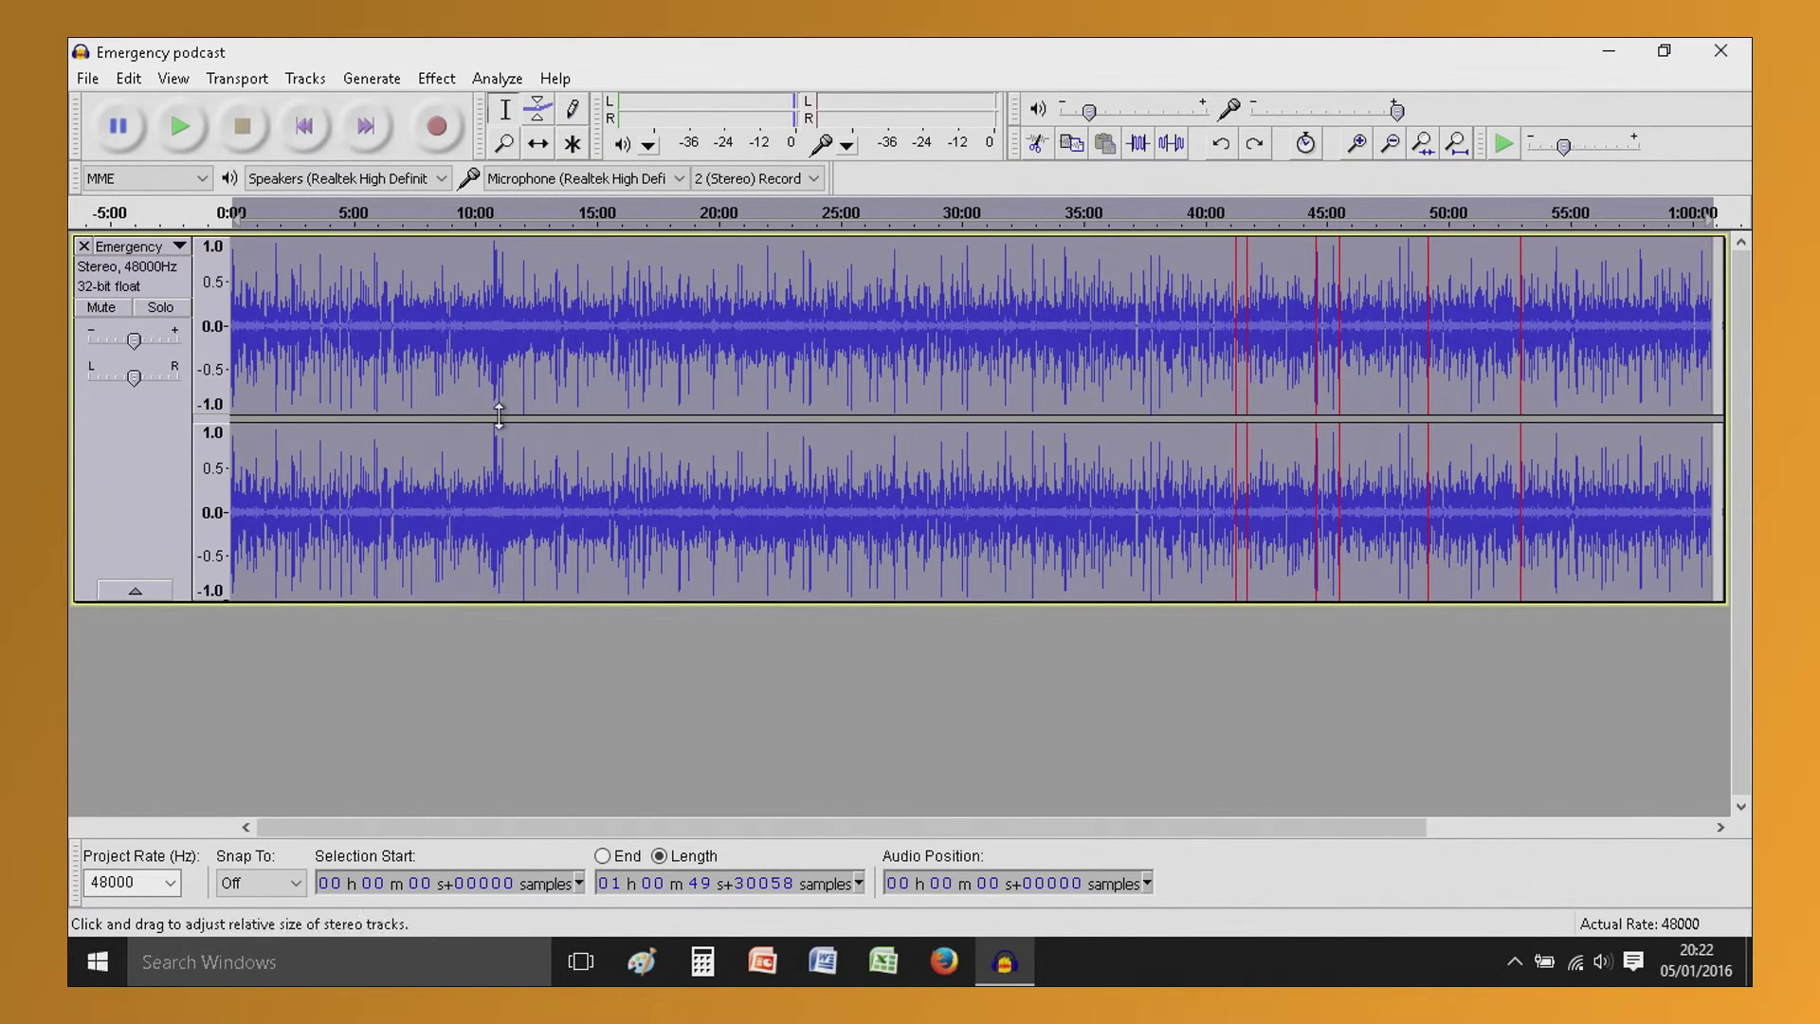
Open the recent project ShiftyE1tyedit.aup in a new project window
{"action": "left_click", "coordinate": [1604, 57]}
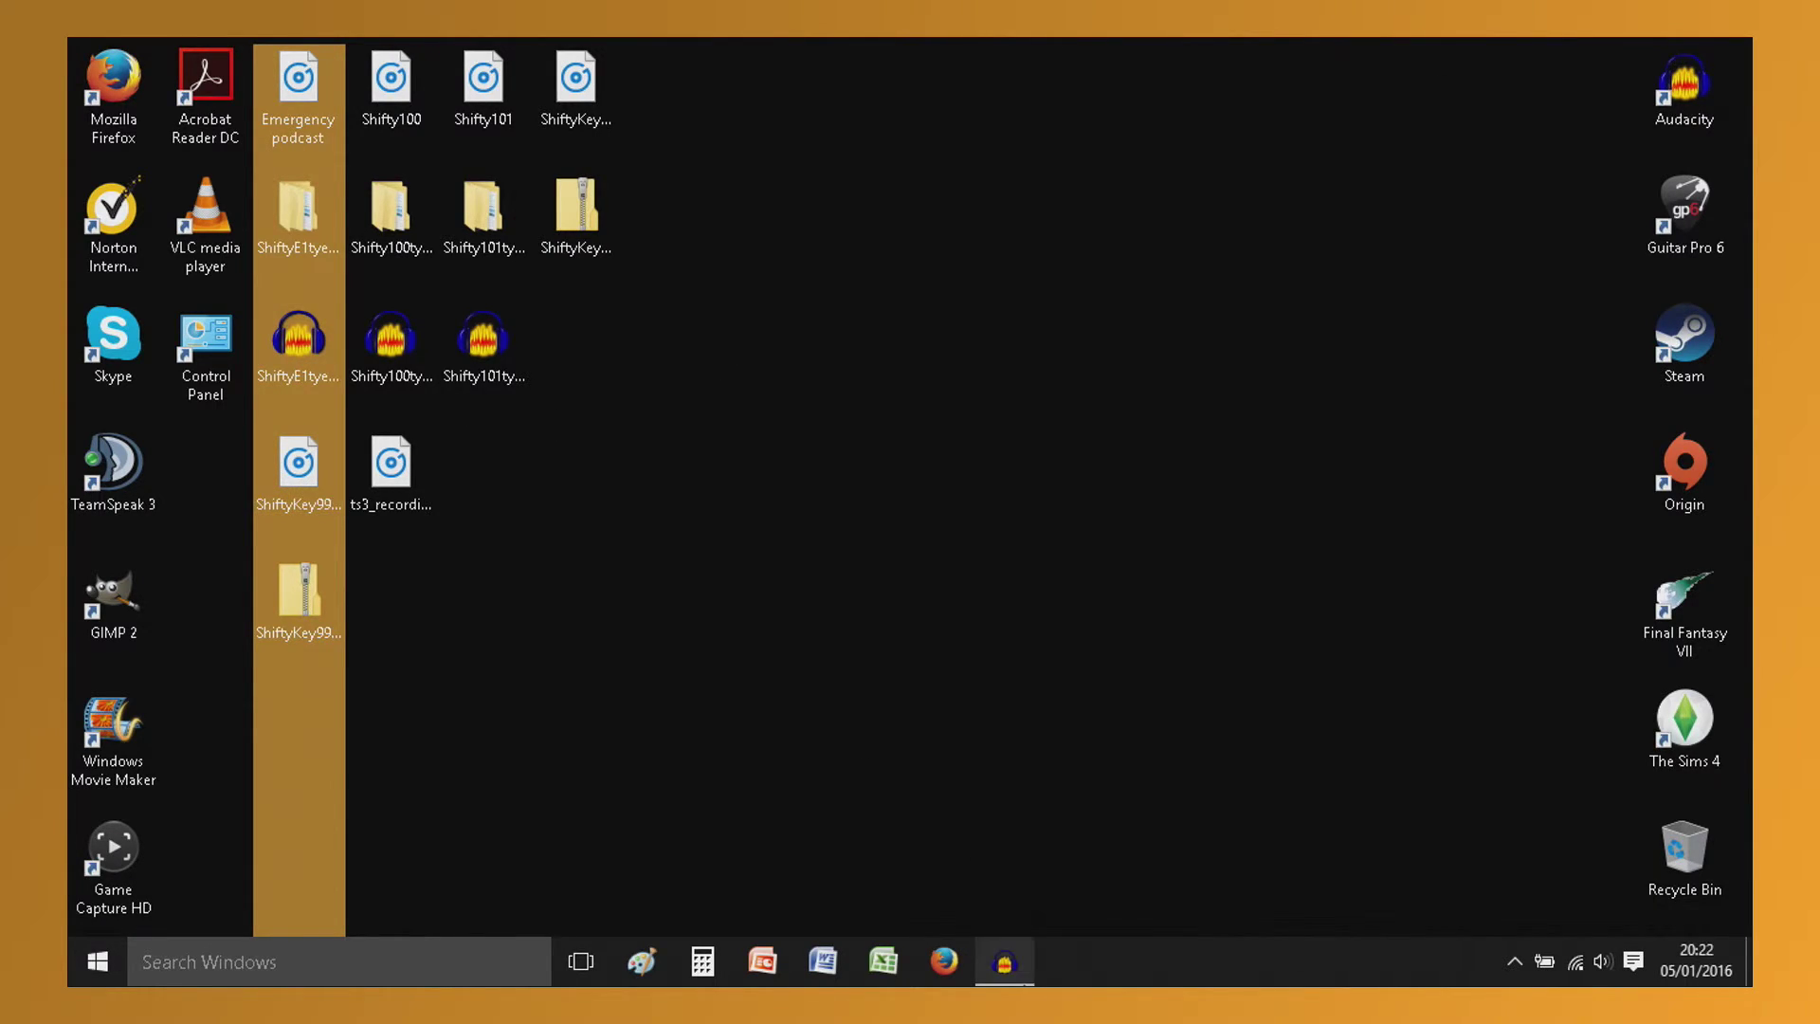
{"action": "left_click", "coordinate": [1008, 961]}
{"action": "left_click", "coordinate": [87, 78]}
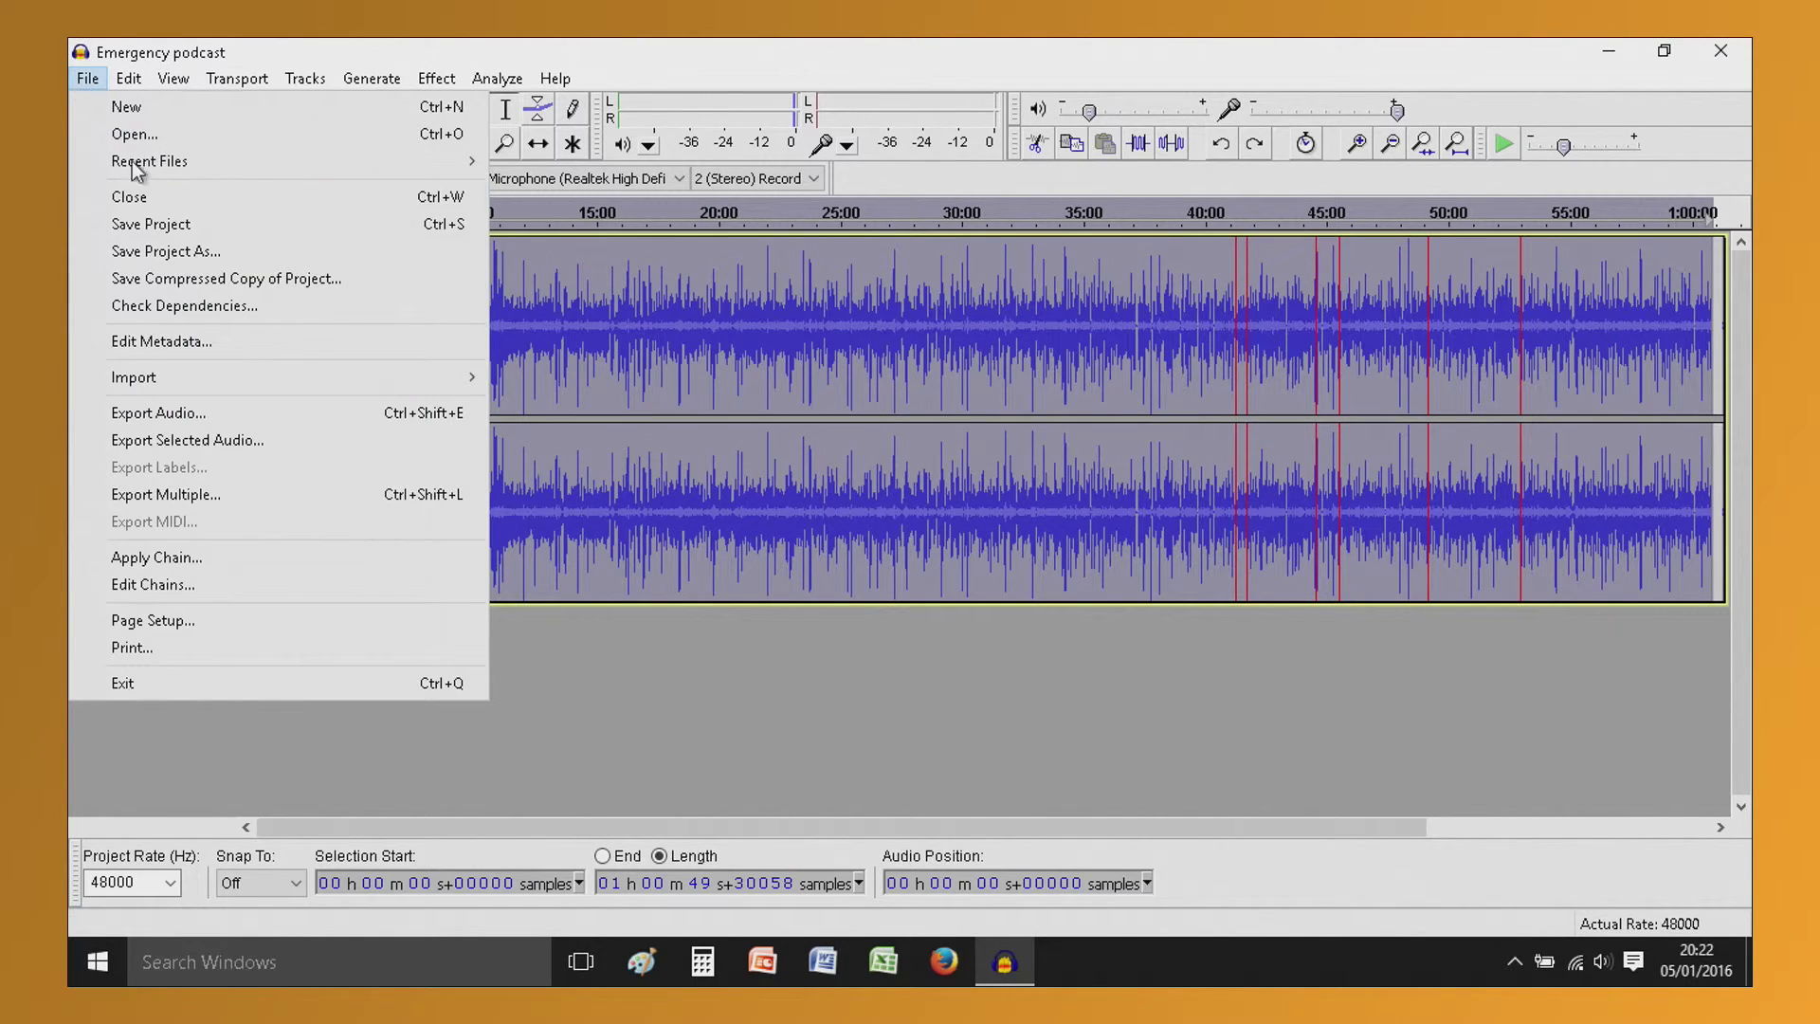
{"action": "left_click", "coordinate": [129, 108]}
{"action": "left_click", "coordinate": [84, 77]}
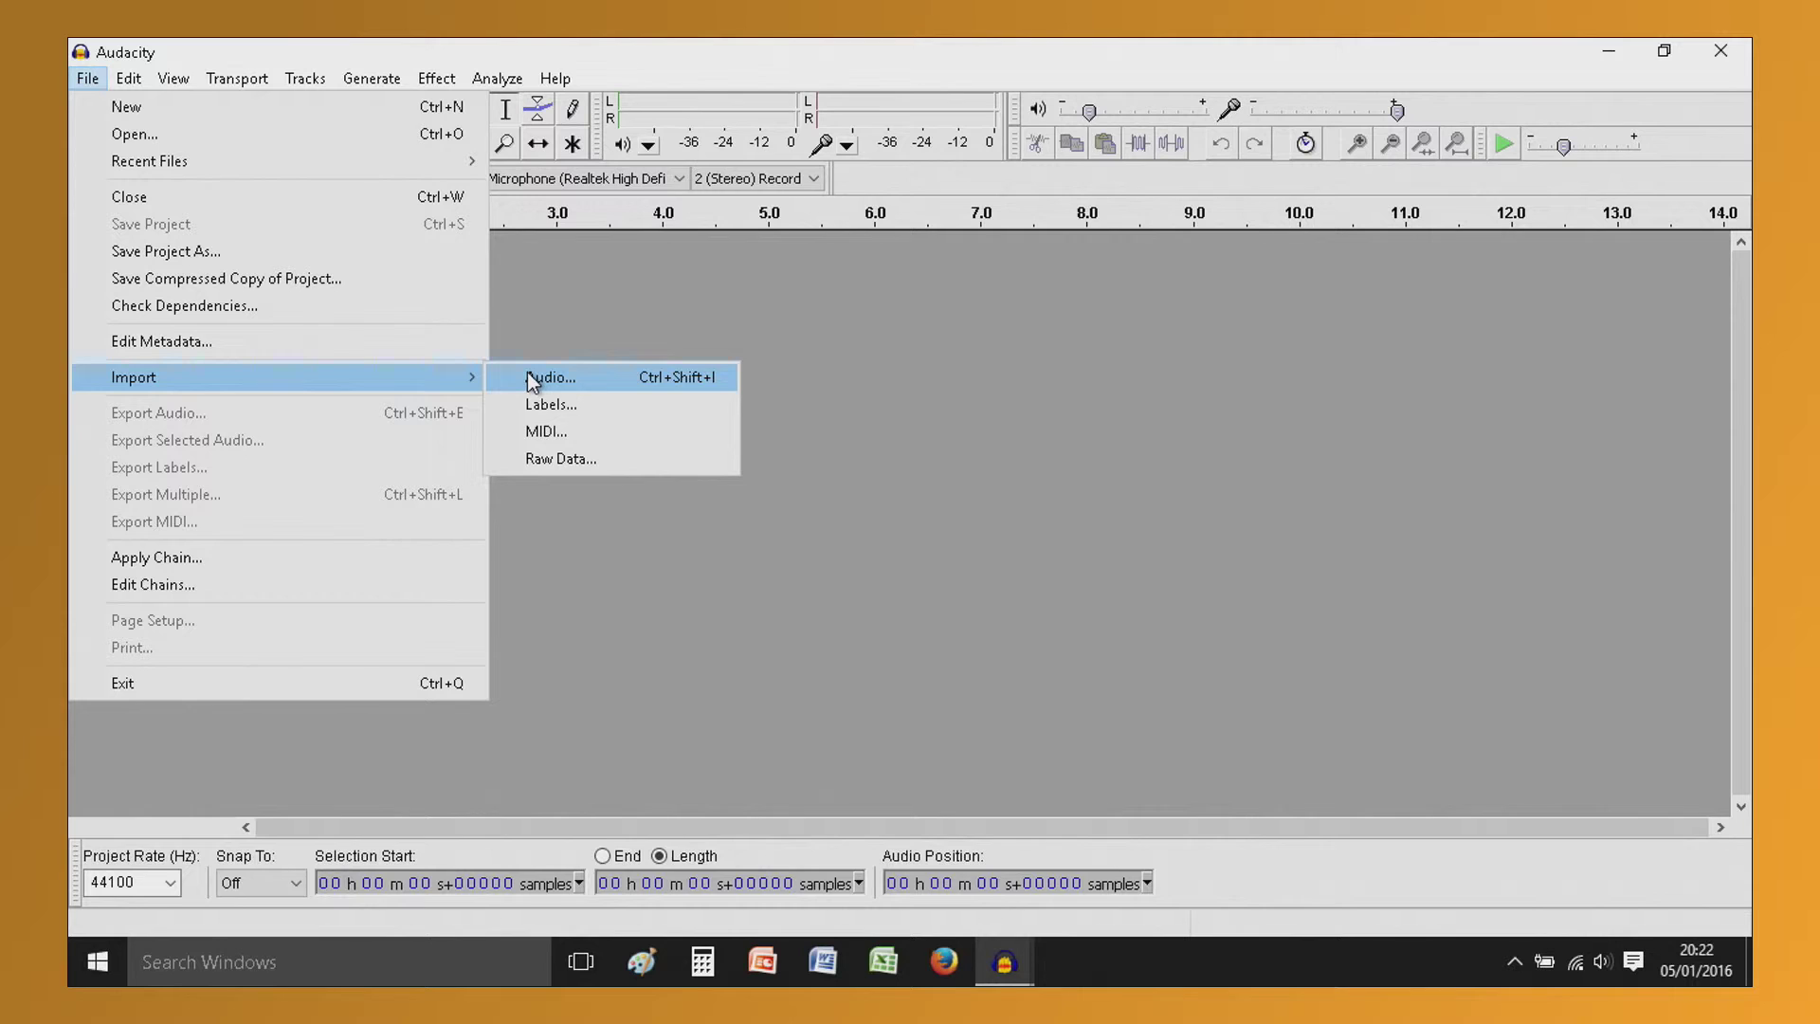
{"action": "mouse_move", "coordinate": [272, 159]}
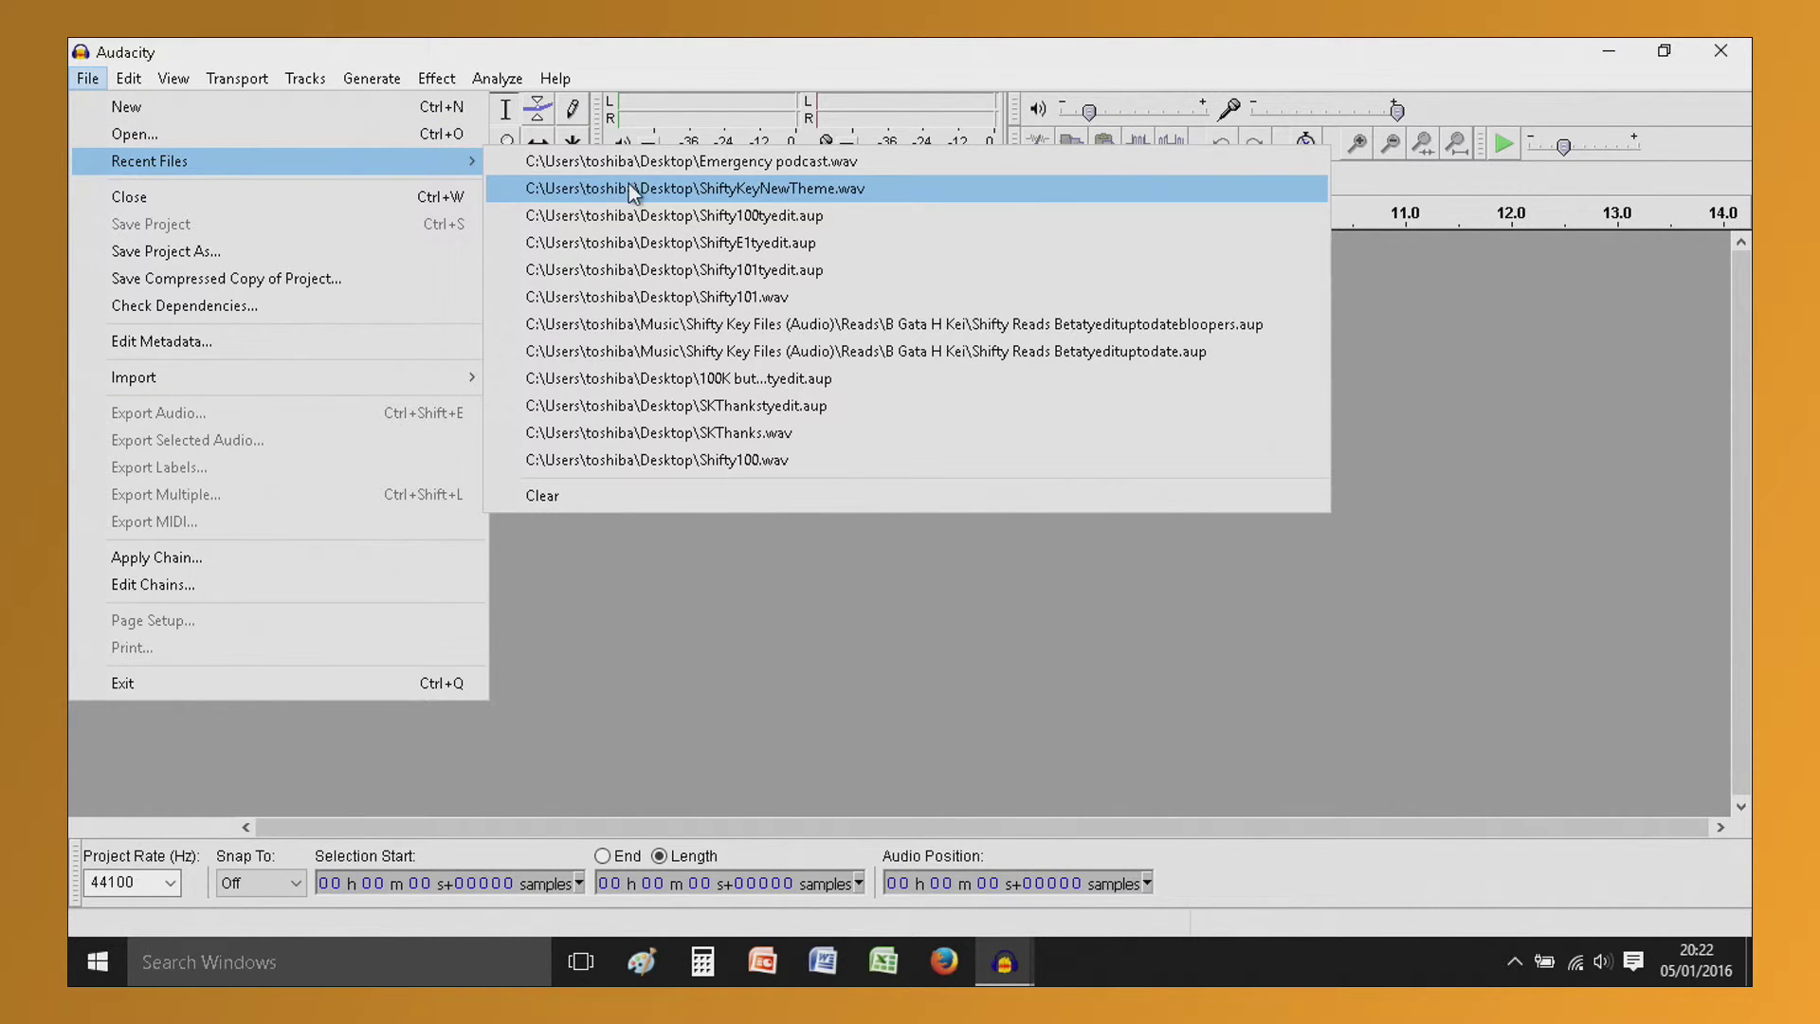
{"action": "left_click", "coordinate": [703, 242]}
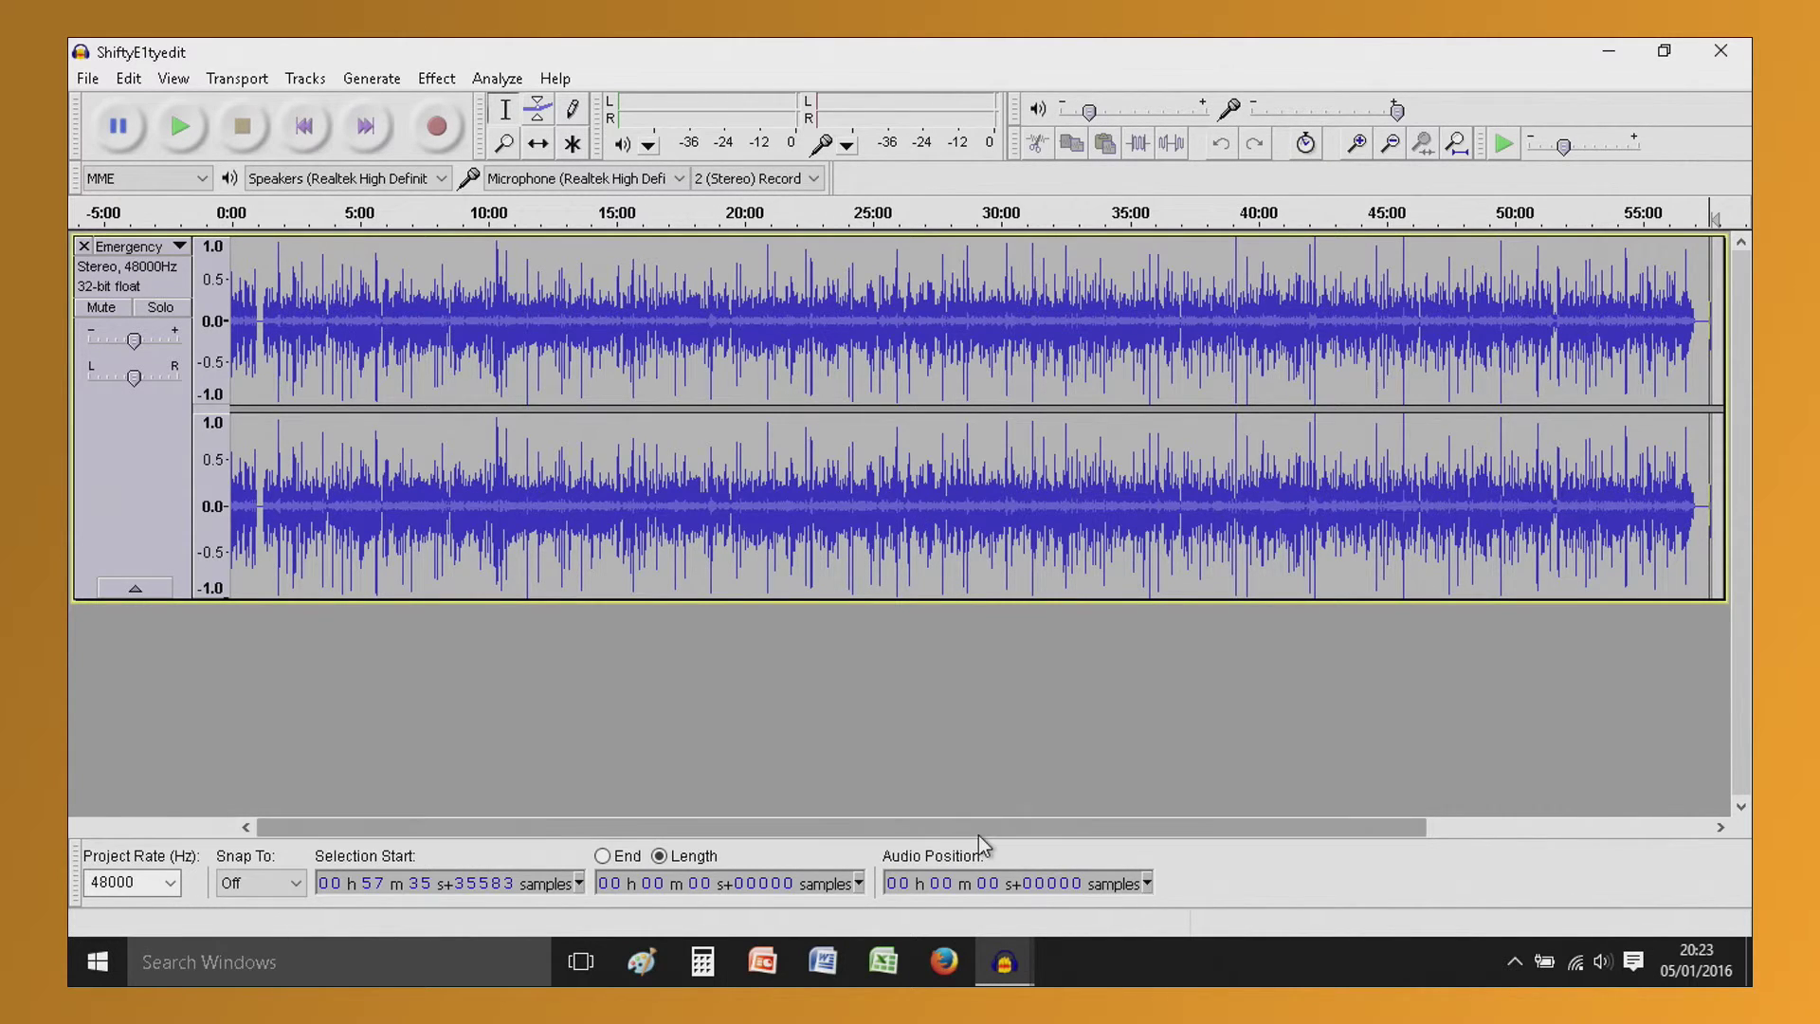
Compare the full waveforms of the Emergency podcast and ShiftyE1tyedit projects, ending with the whole ShiftyE1tyedit track selected
{"action": "left_click", "coordinate": [992, 980]}
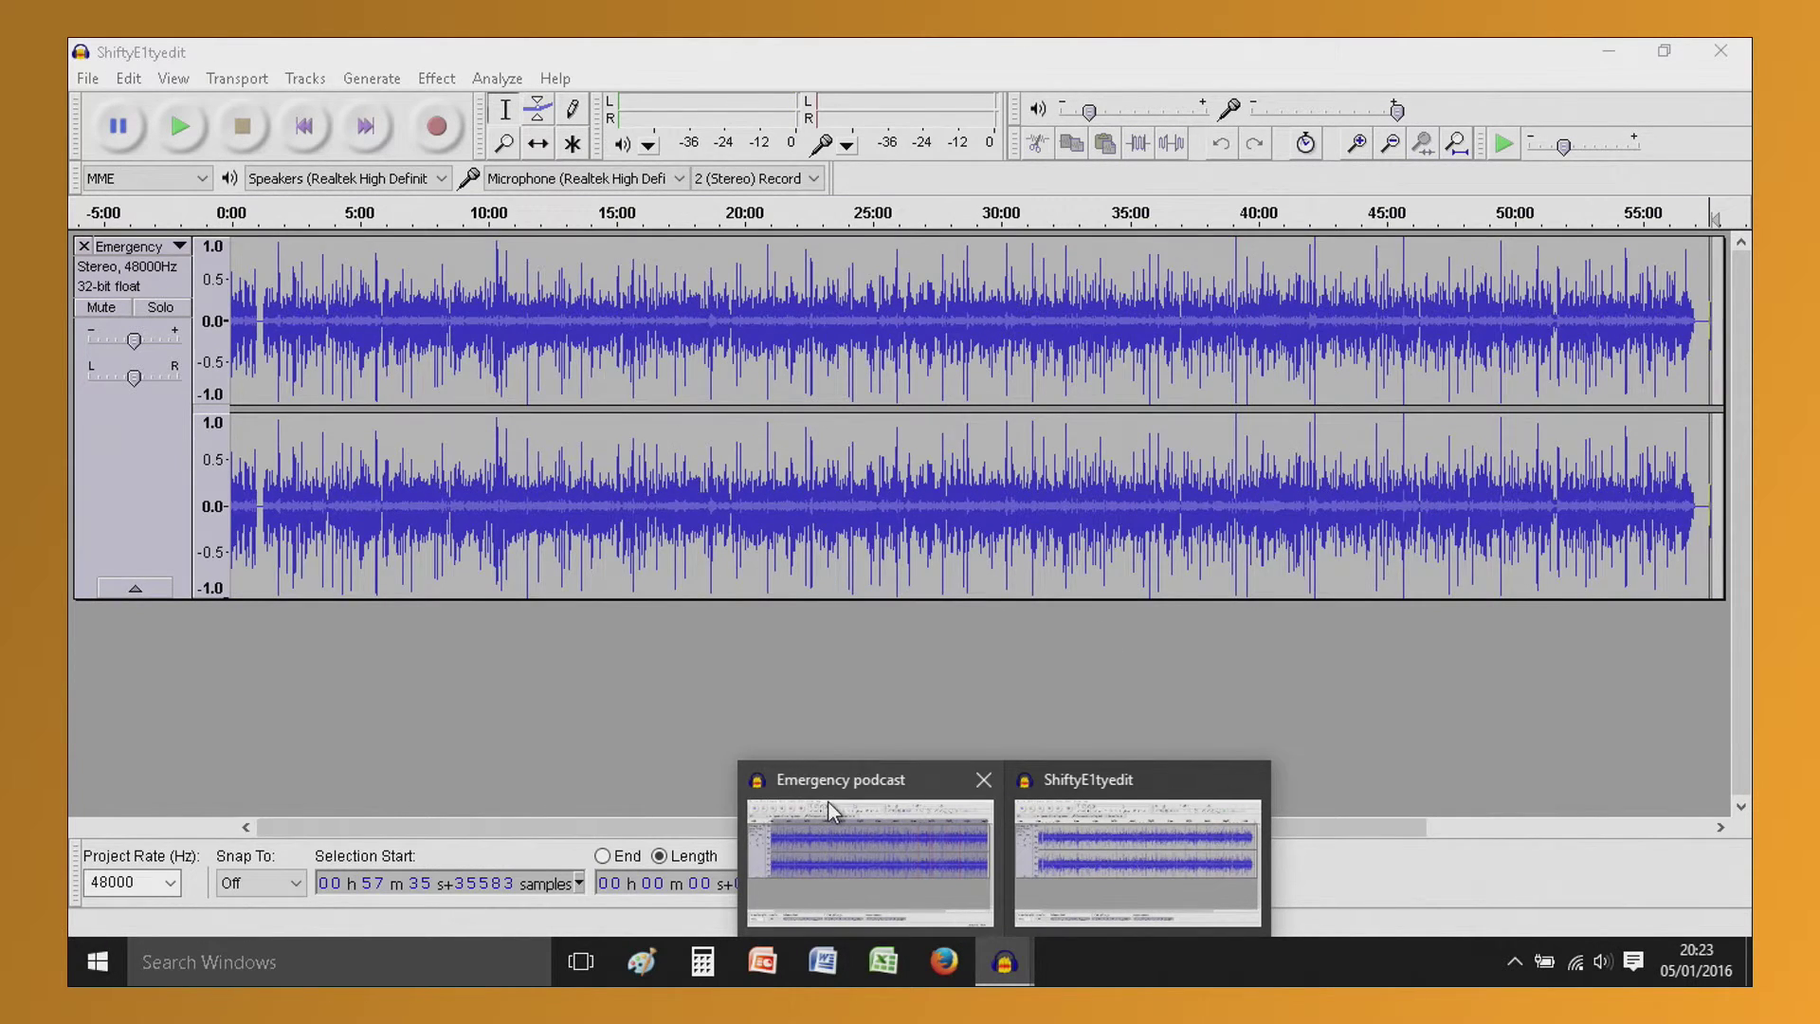
{"action": "left_click", "coordinate": [829, 802]}
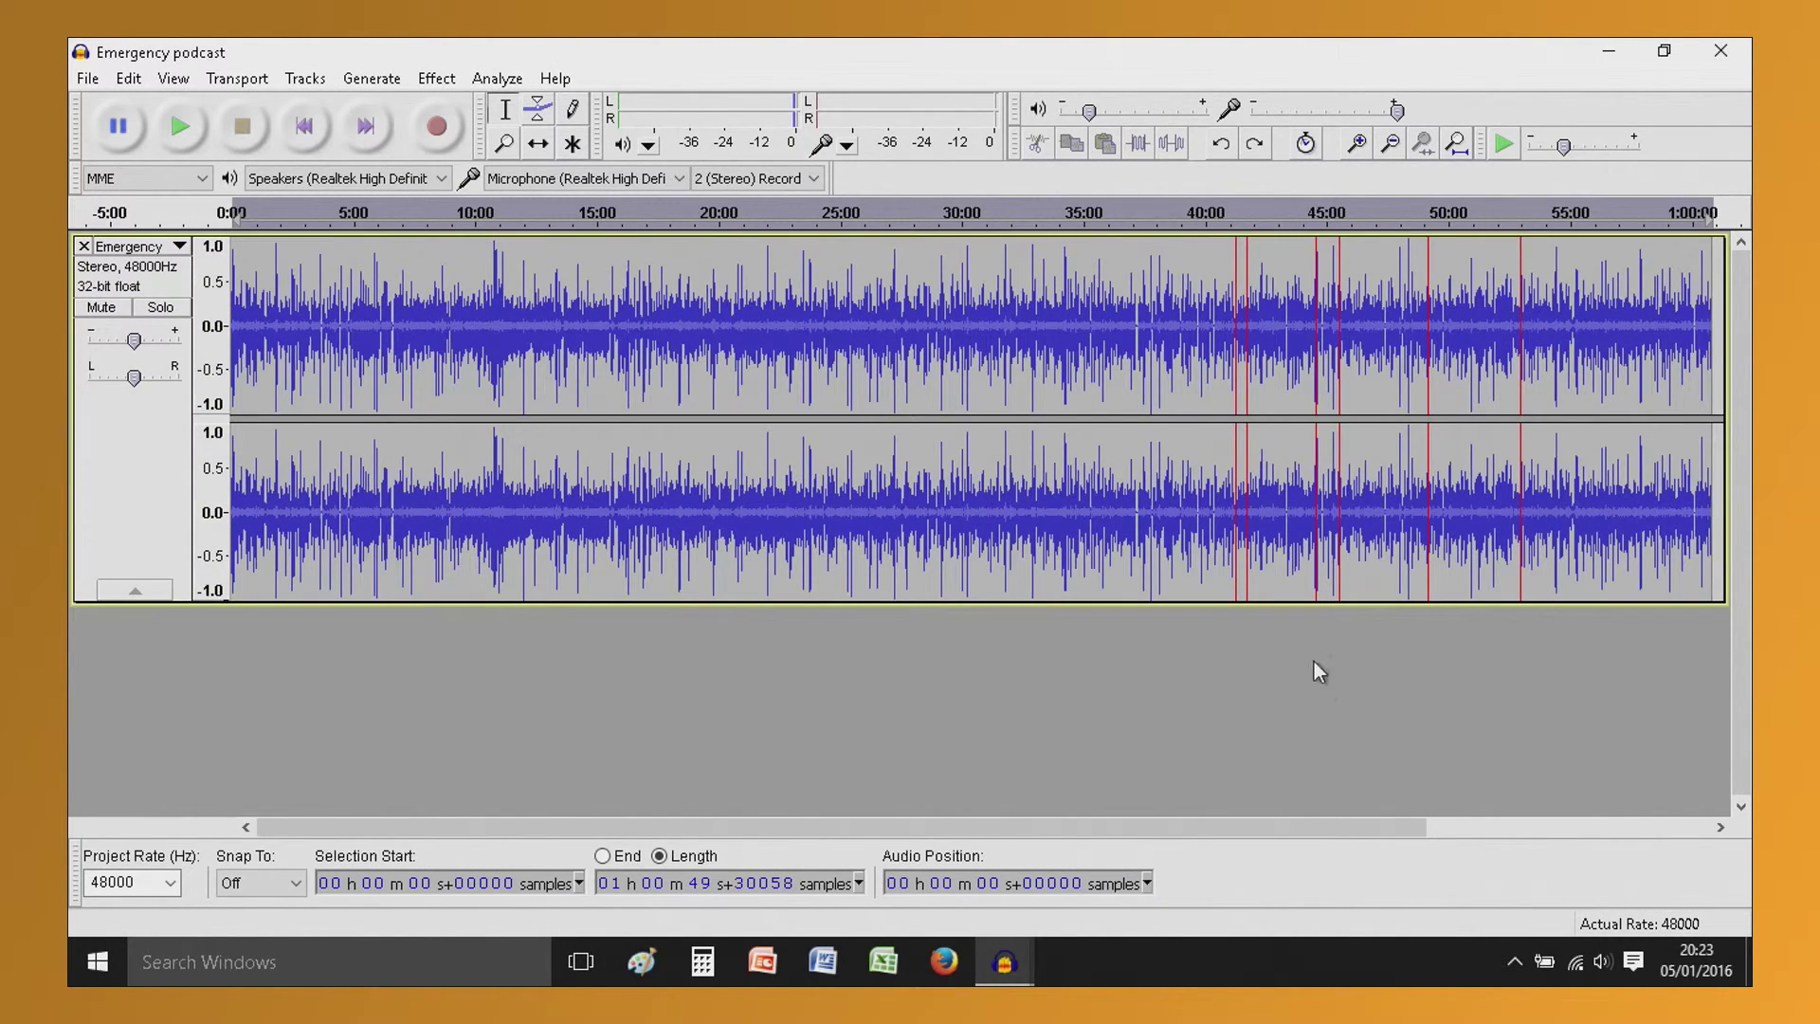
{"action": "mouse_move", "coordinate": [995, 976]}
{"action": "left_click", "coordinate": [1113, 850]}
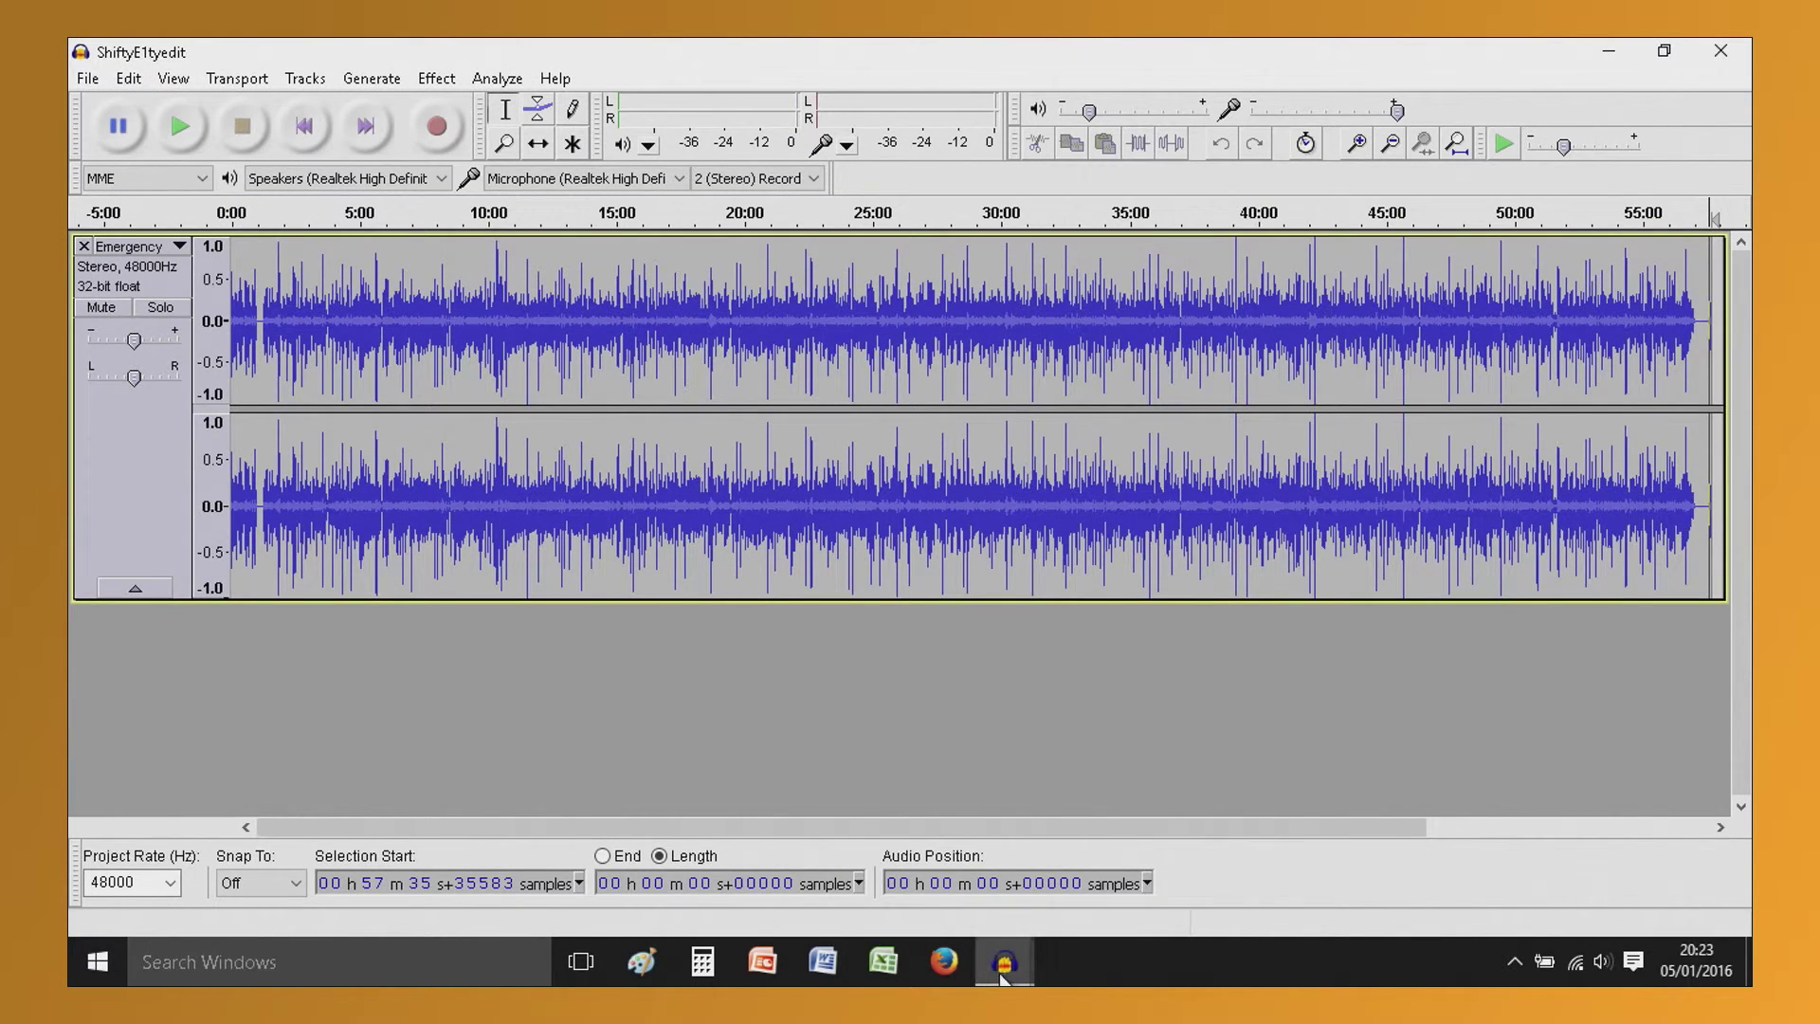
{"action": "left_click", "coordinate": [857, 821]}
{"action": "key", "text": "ctrl+a"}
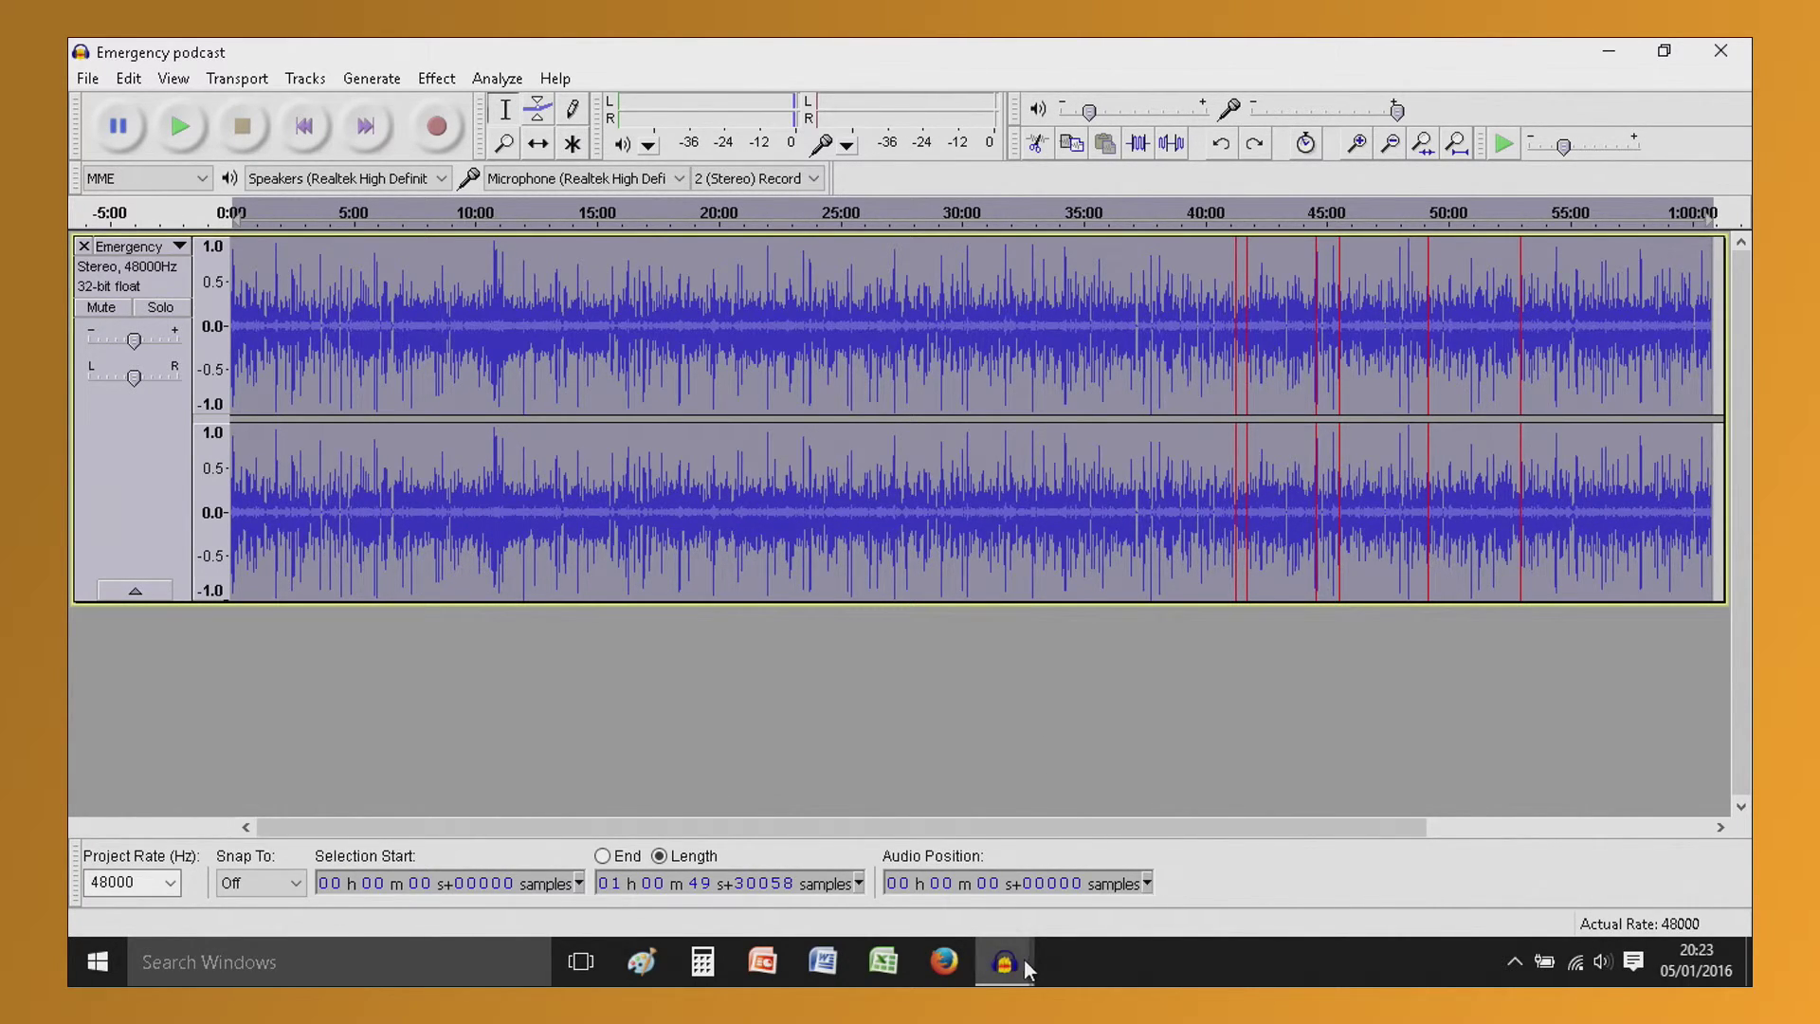
{"action": "mouse_move", "coordinate": [1008, 959]}
{"action": "left_click", "coordinate": [1096, 897]}
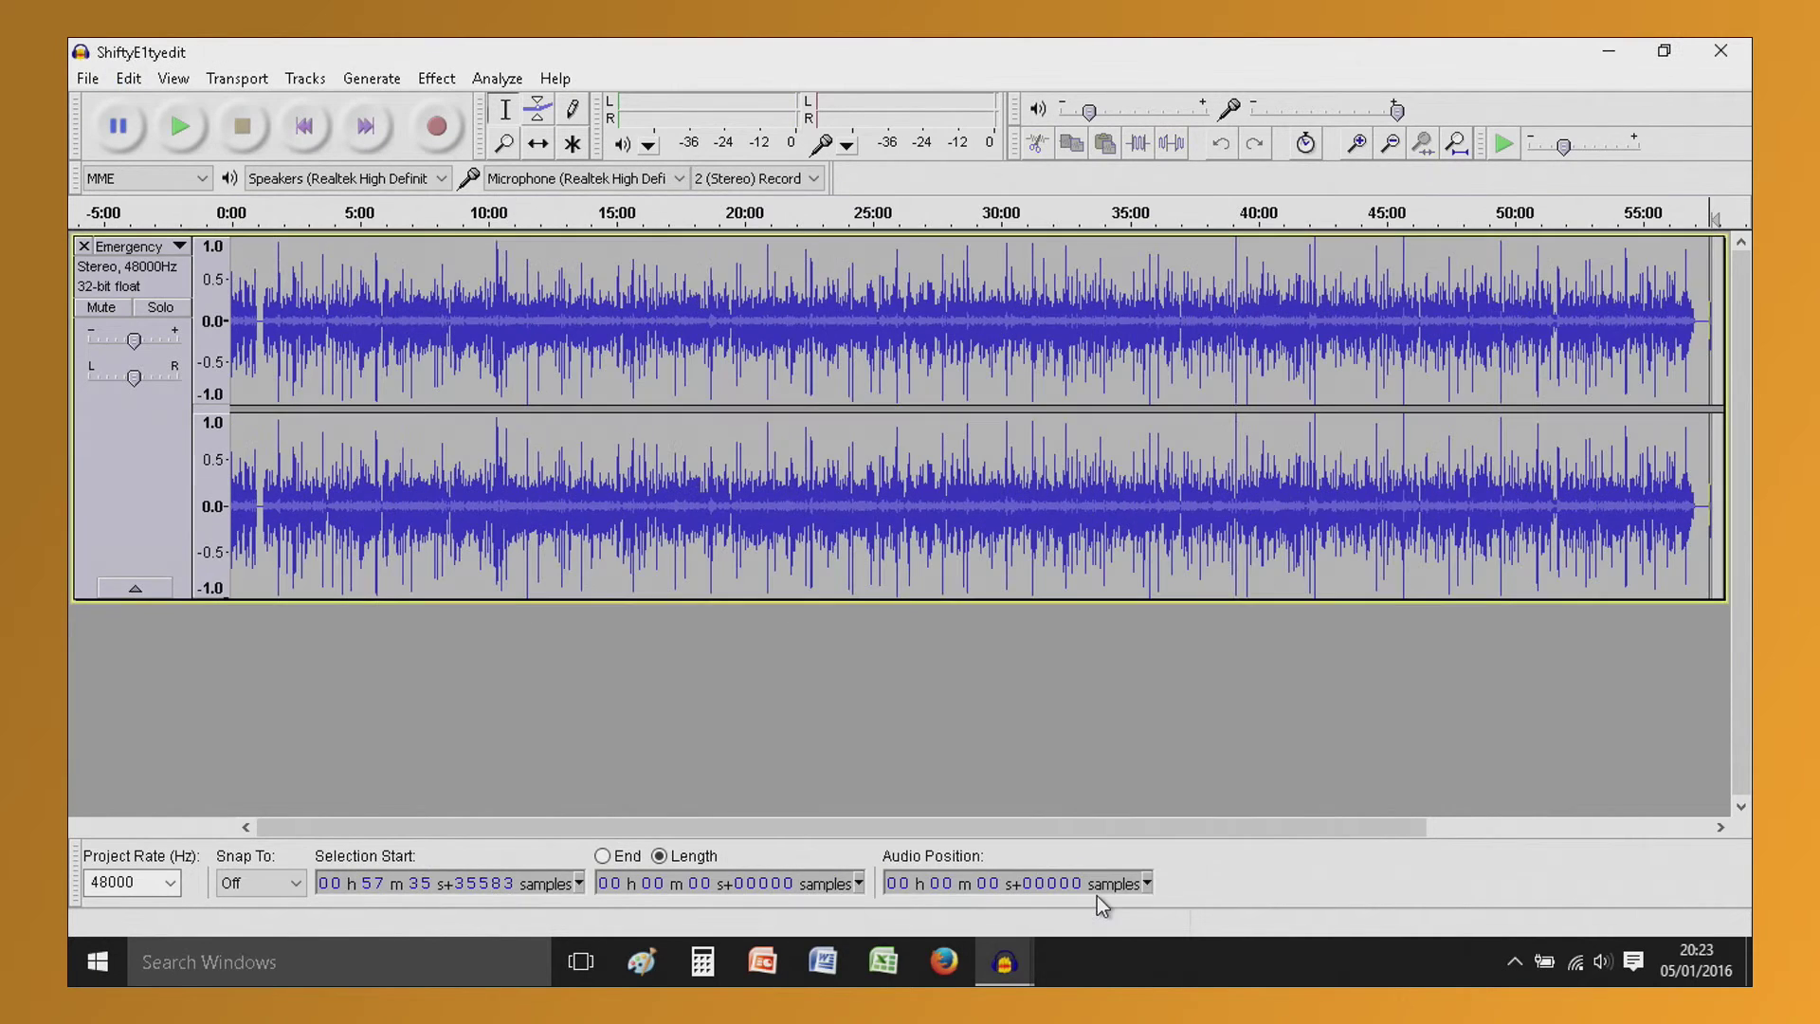
{"action": "key", "text": "ctrl+a"}
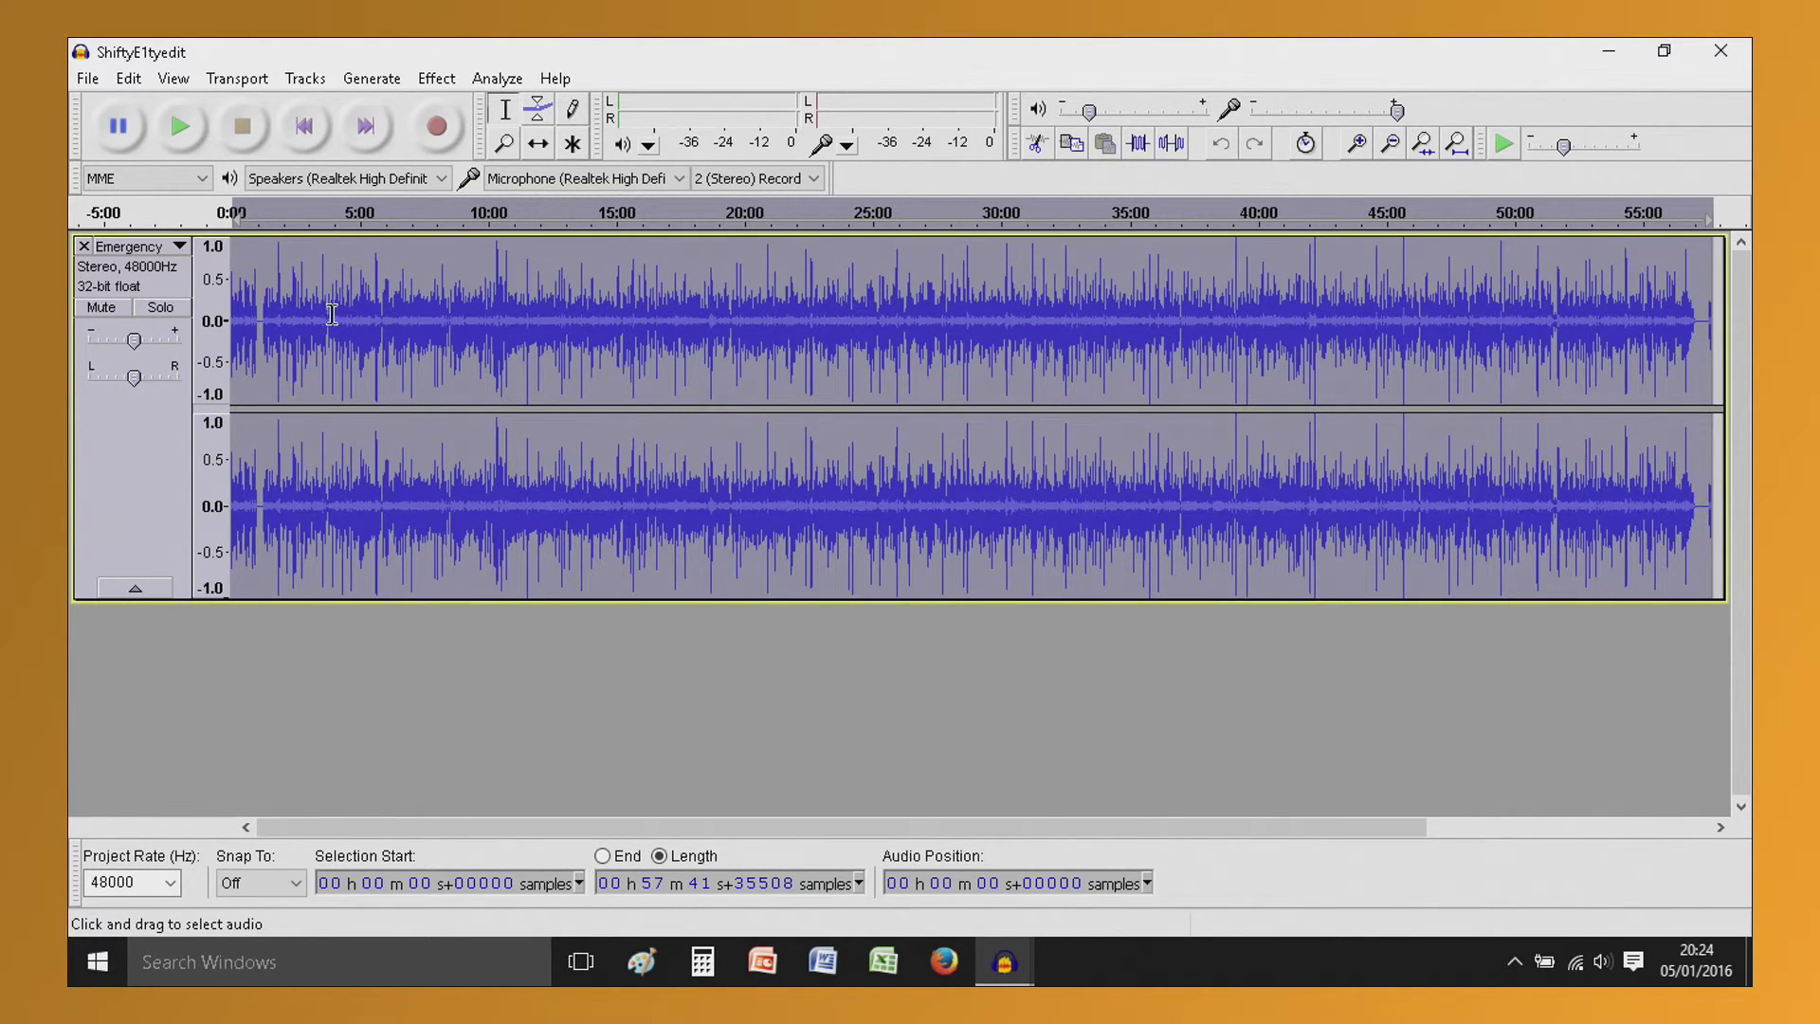
Inspect the passage around the first minute of ShiftyE1tyedit and highlight its silent gap from about 1:00 to 1:15
{"action": "left_click_drag", "start_coordinate": [247, 327], "coordinate": [266, 332]}
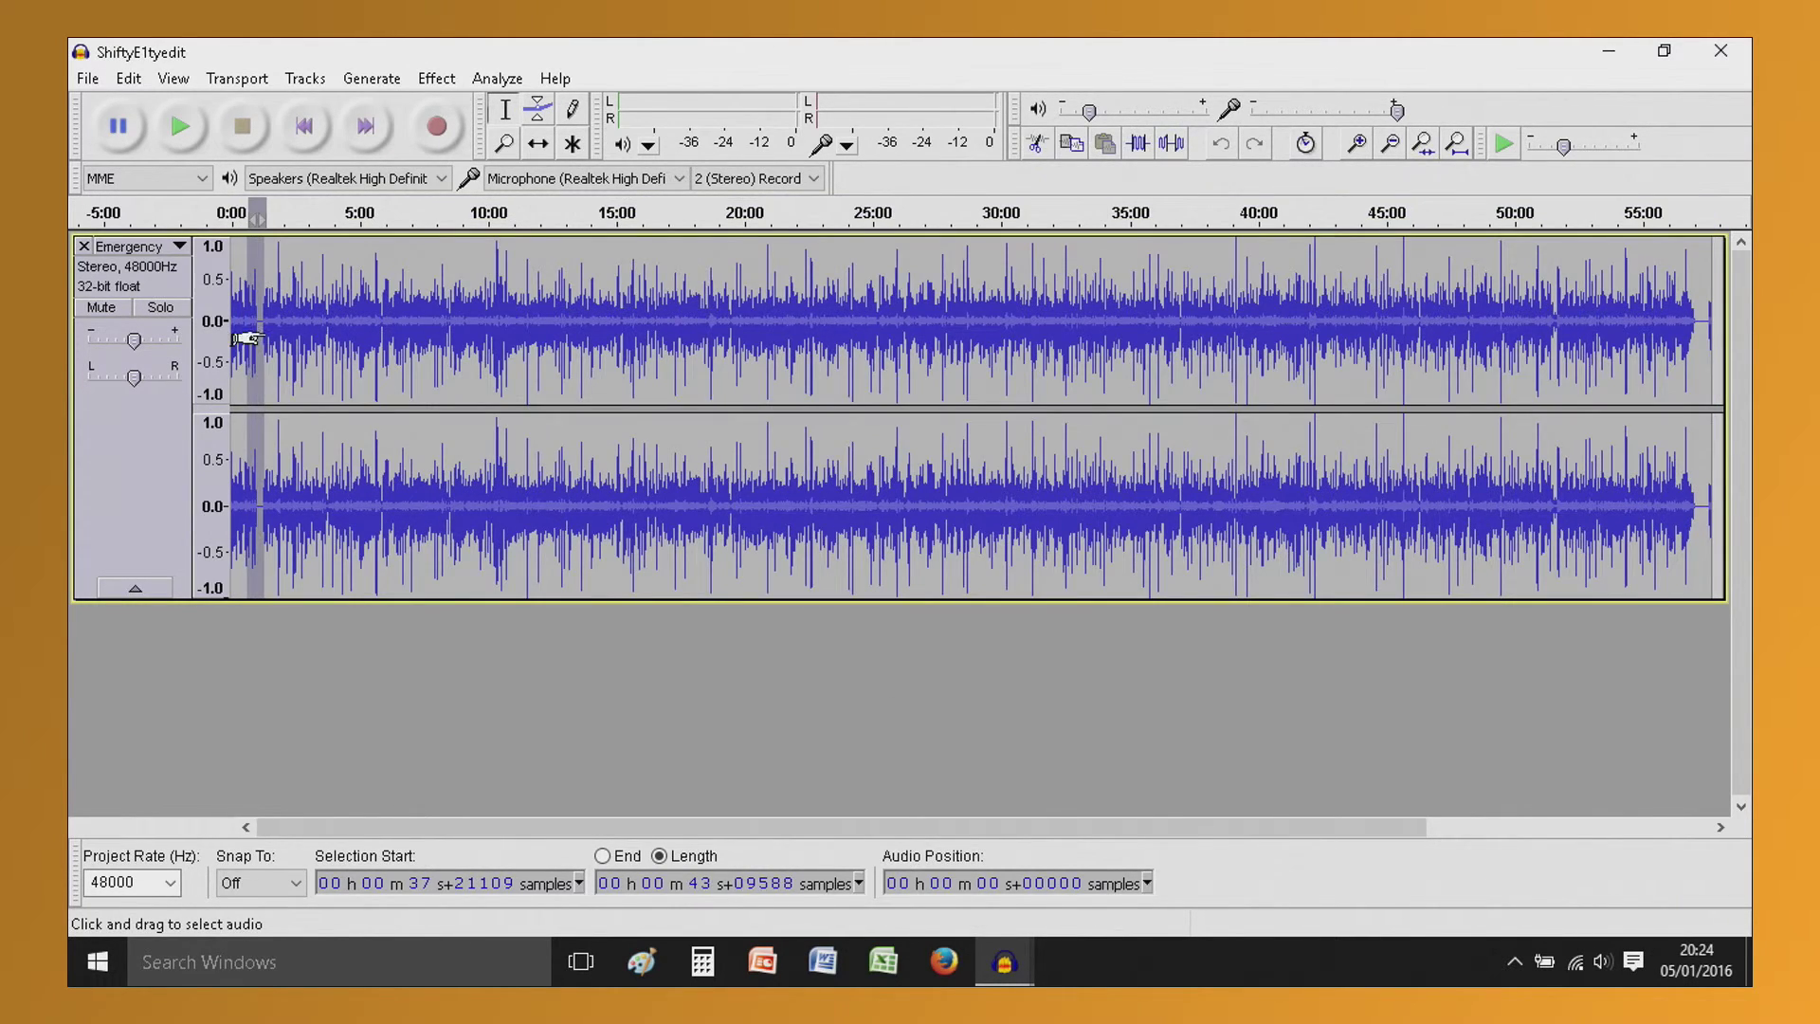
{"action": "left_click", "coordinate": [1422, 144]}
{"action": "left_click_drag", "start_coordinate": [969, 355], "coordinate": [1724, 379]}
{"action": "left_click_drag", "start_coordinate": [1223, 297], "coordinate": [701, 346]}
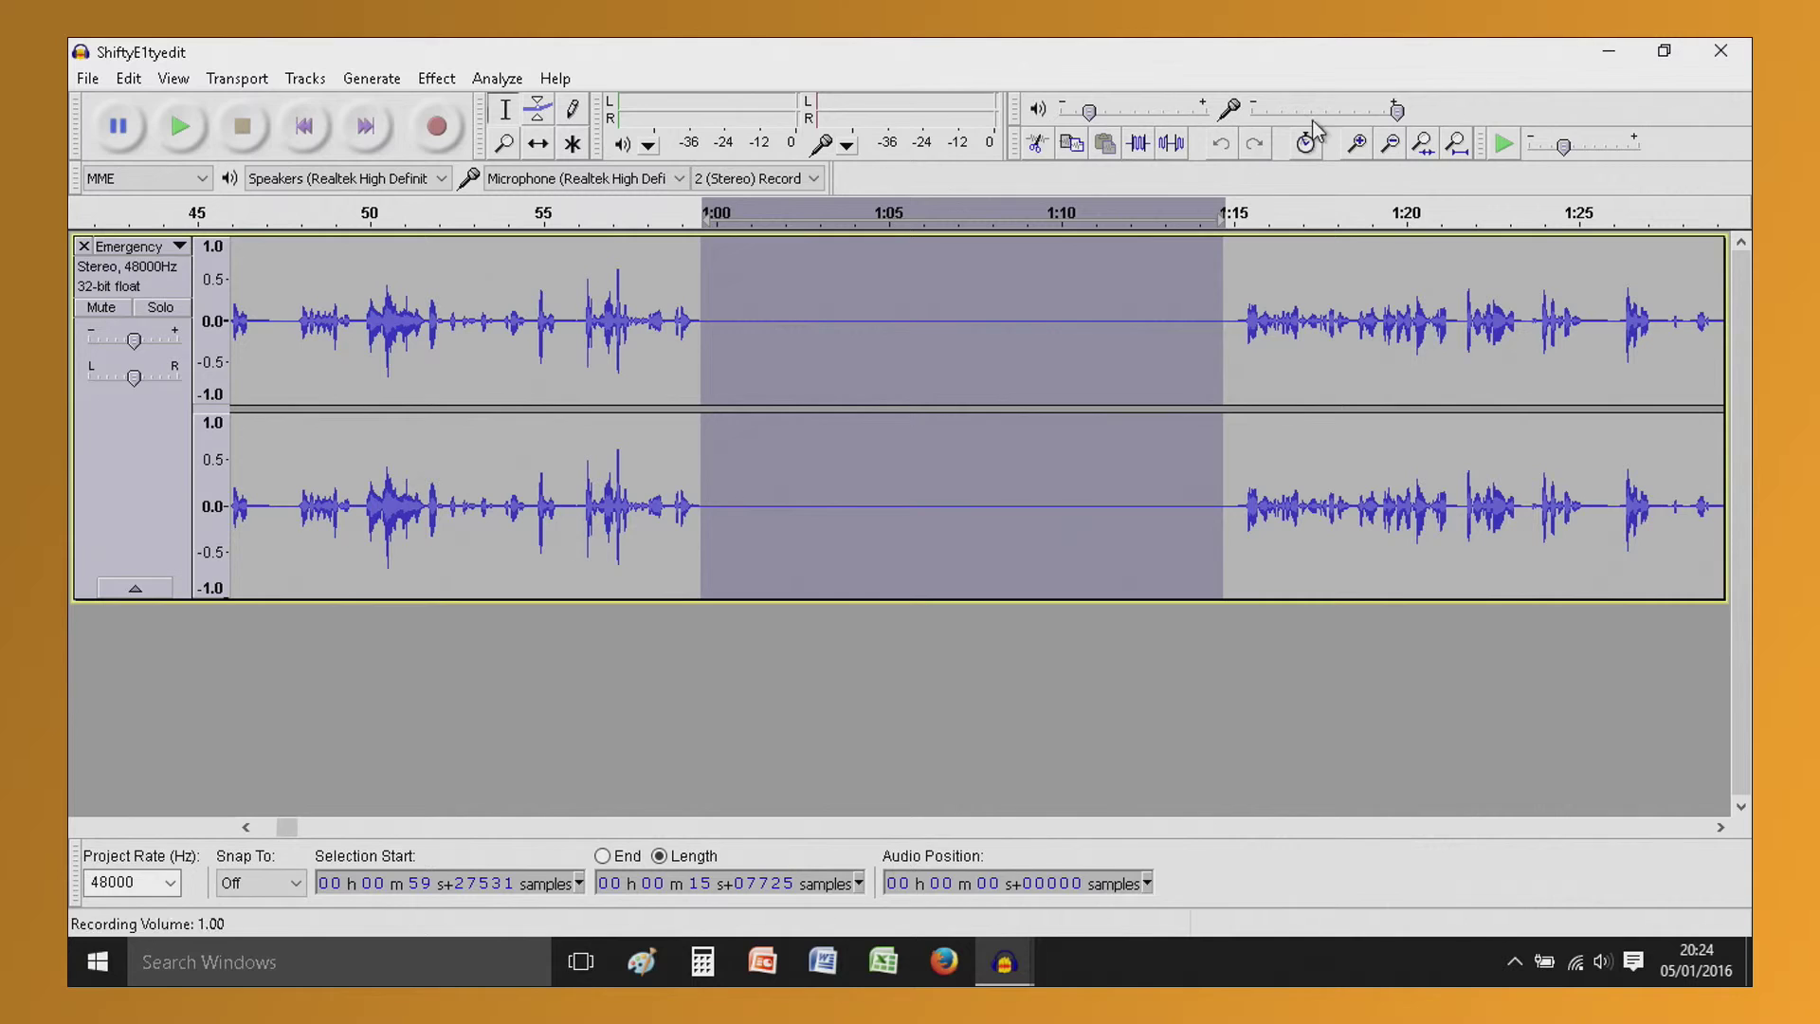
{"action": "left_click", "coordinate": [1040, 338]}
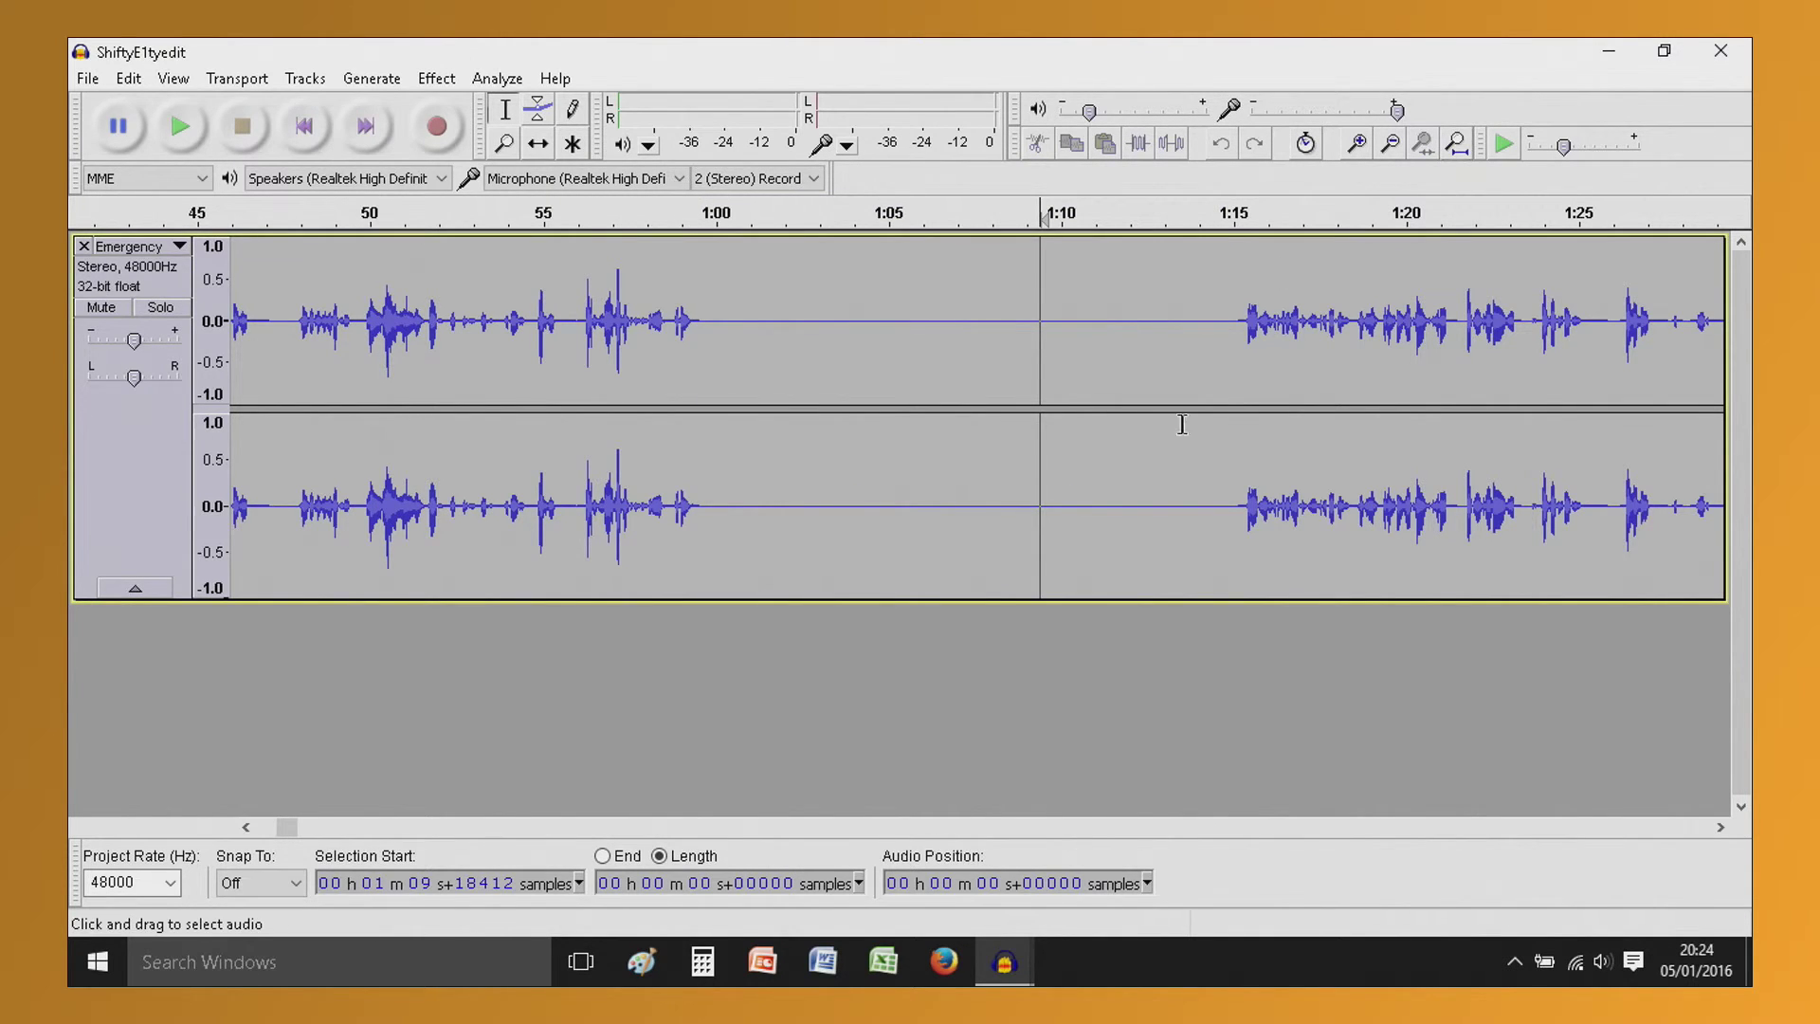
{"action": "left_click_drag", "start_coordinate": [1231, 371], "coordinate": [704, 376]}
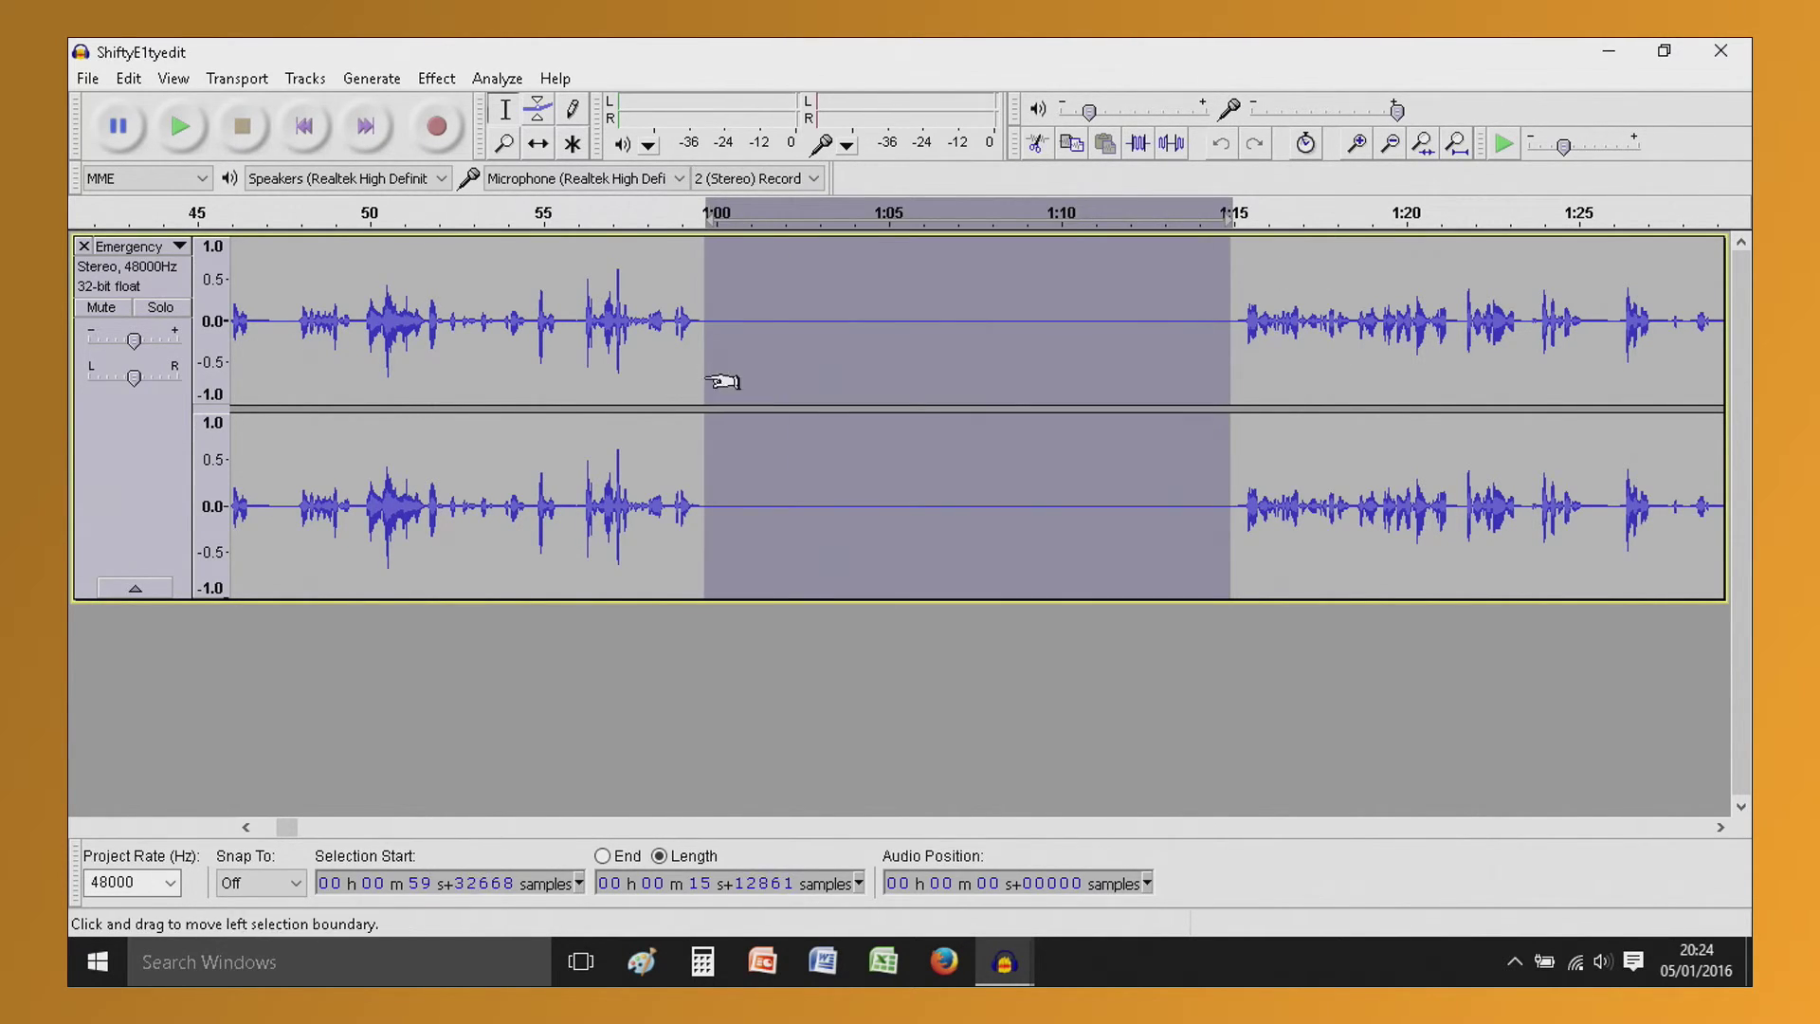
Highlight the silent gap from about 57:00 to 57:34 near the track's end, and return to the whole-project view
{"action": "left_click", "coordinate": [1457, 143]}
{"action": "left_click_drag", "start_coordinate": [1688, 341], "coordinate": [1711, 342]}
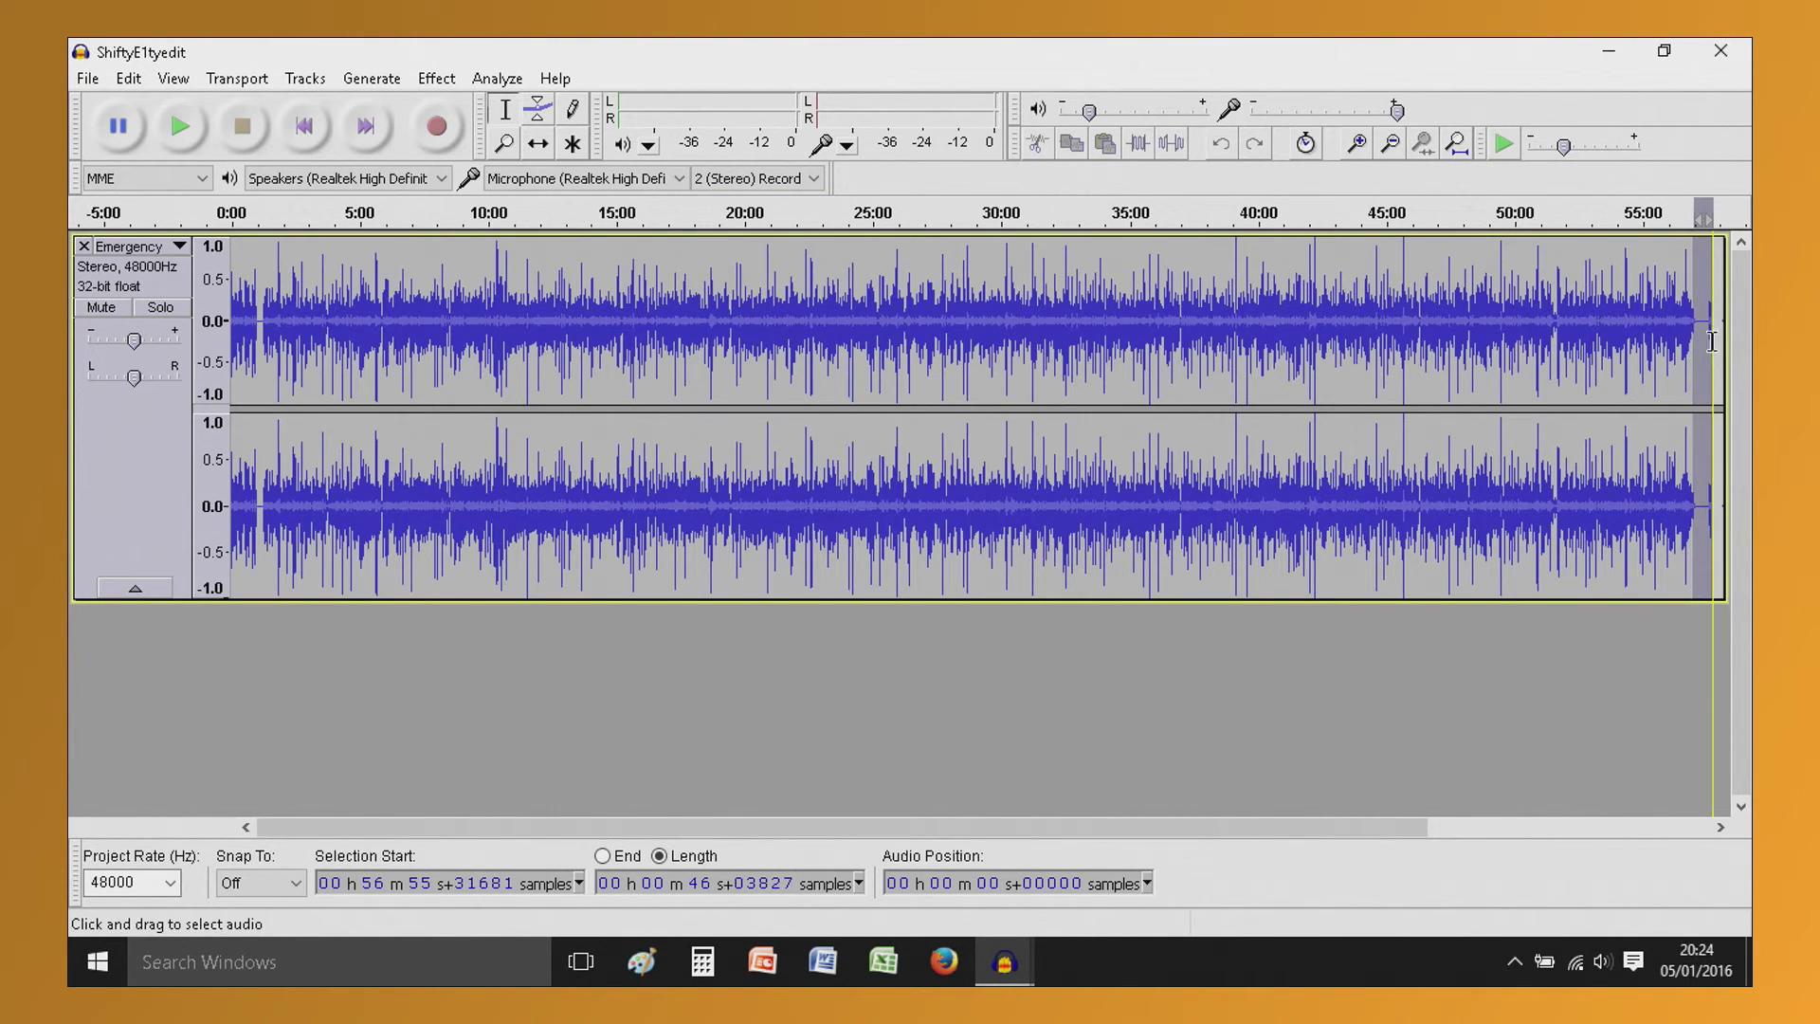
{"action": "left_click", "coordinate": [1433, 149]}
{"action": "left_click_drag", "start_coordinate": [1470, 378], "coordinate": [397, 423]}
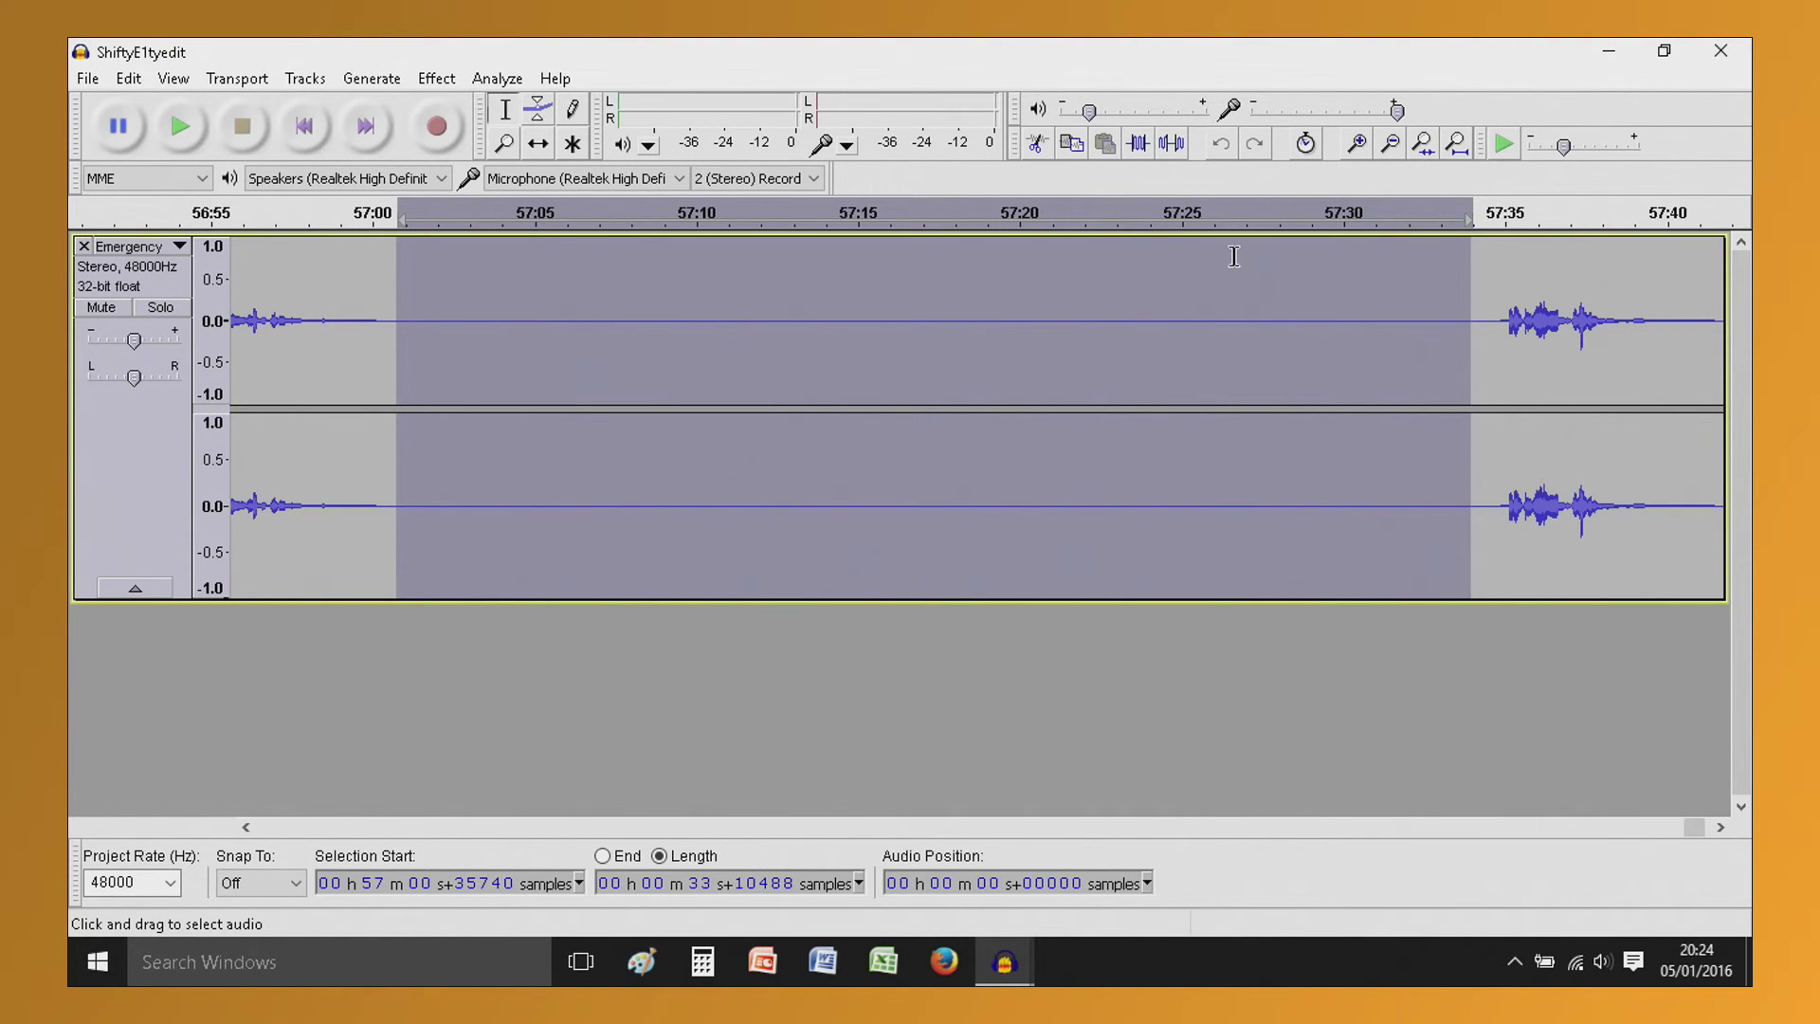
{"action": "left_click", "coordinate": [1462, 148]}
{"action": "left_click", "coordinate": [1429, 389]}
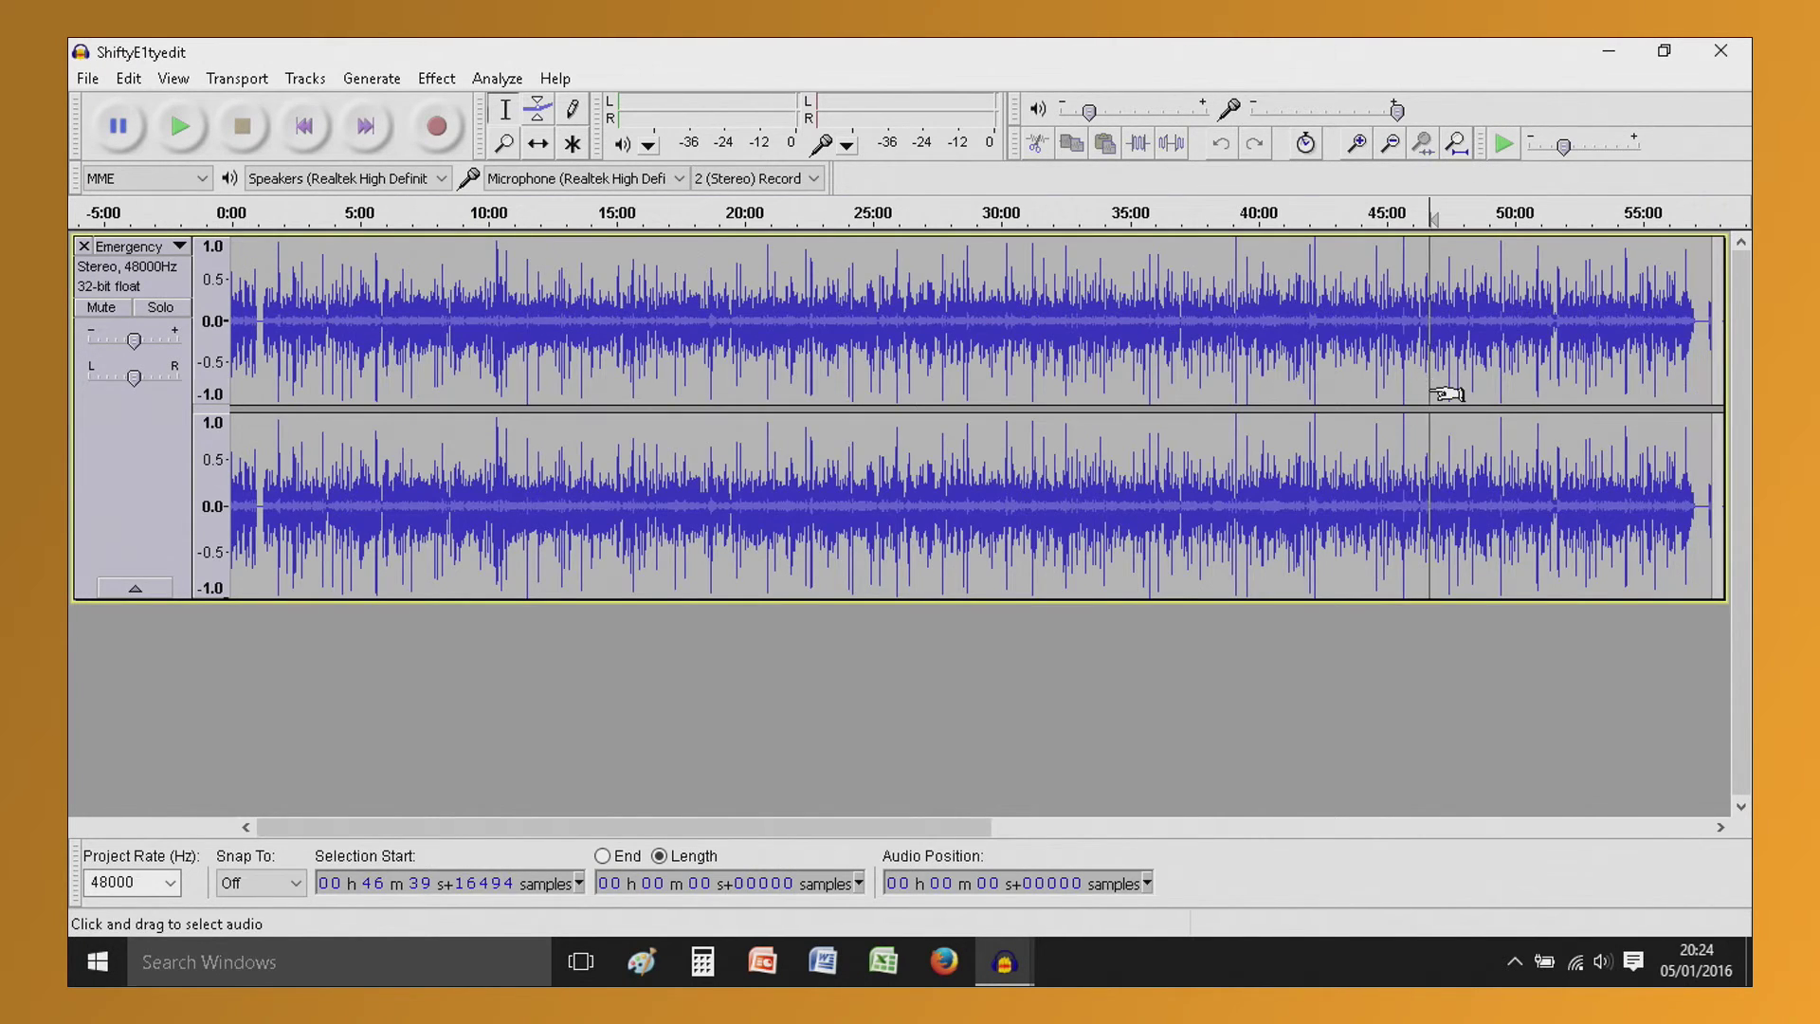
Export the whole project to drive E: as an AIFF (Apple) signed 16 bit PCM file named ShiftyE1demonstration, replacing the existing file
{"action": "key", "text": "ctrl+a"}
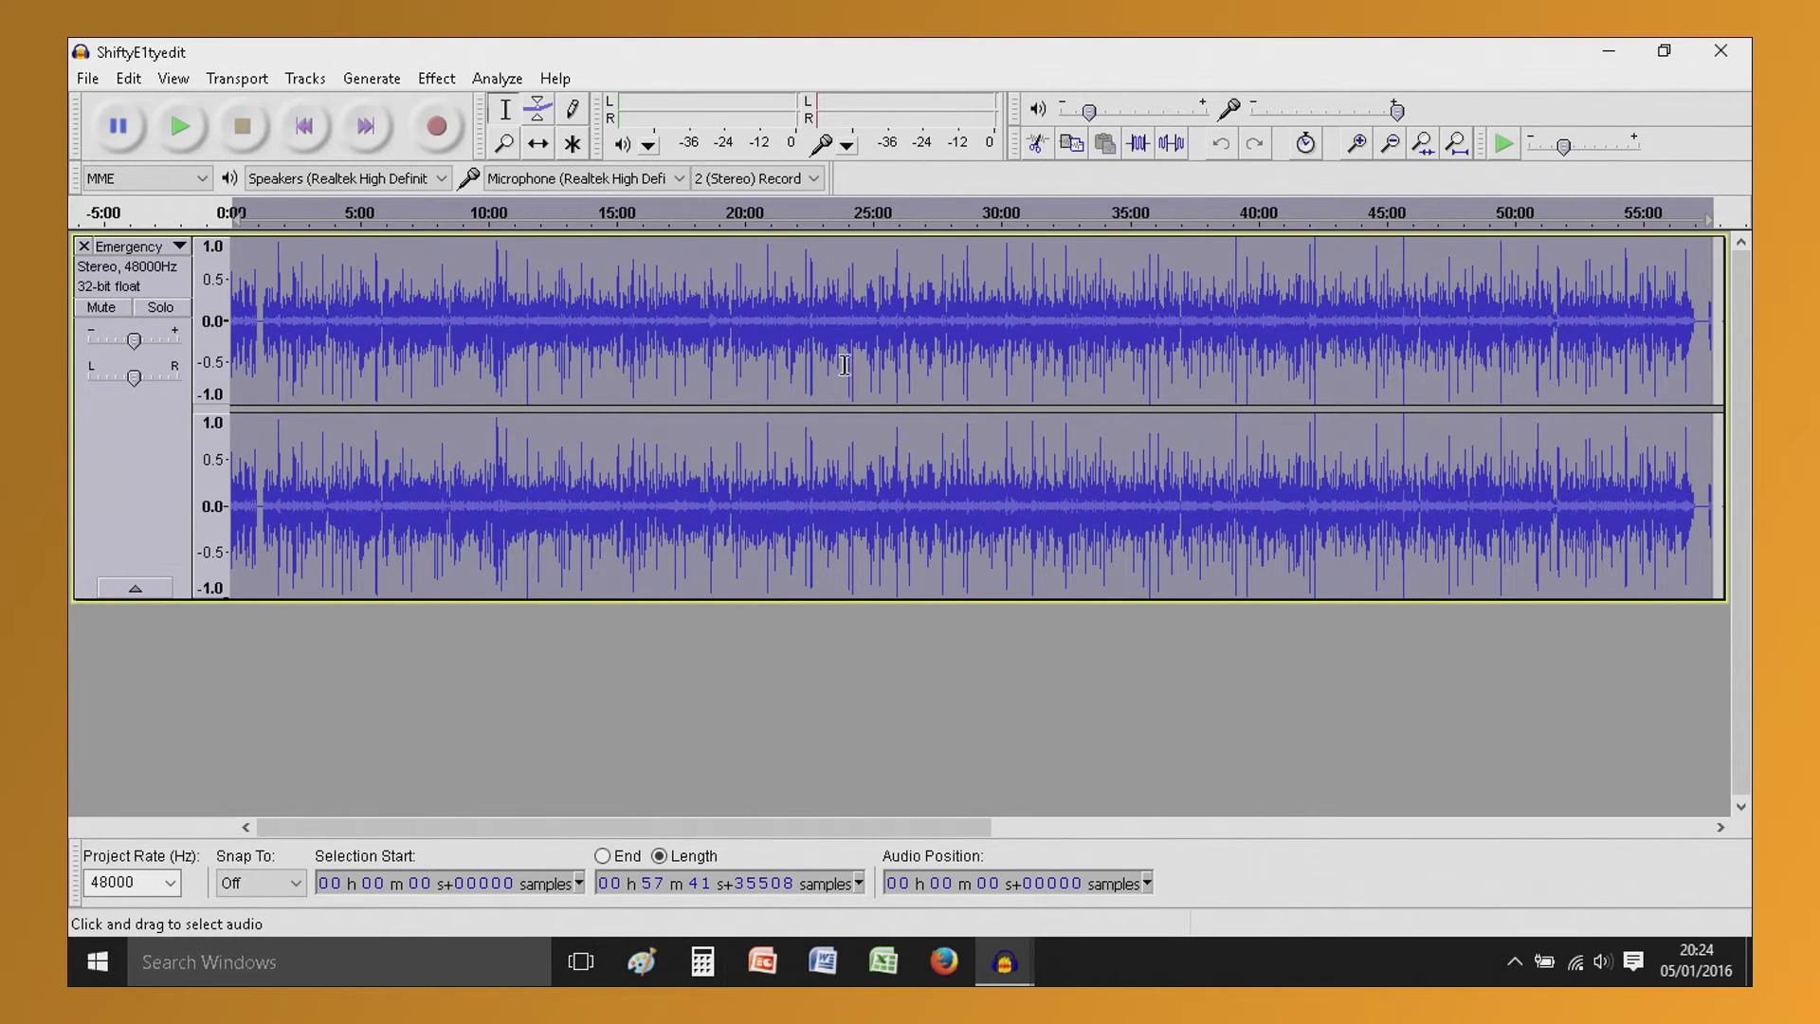
{"action": "left_click", "coordinate": [87, 81]}
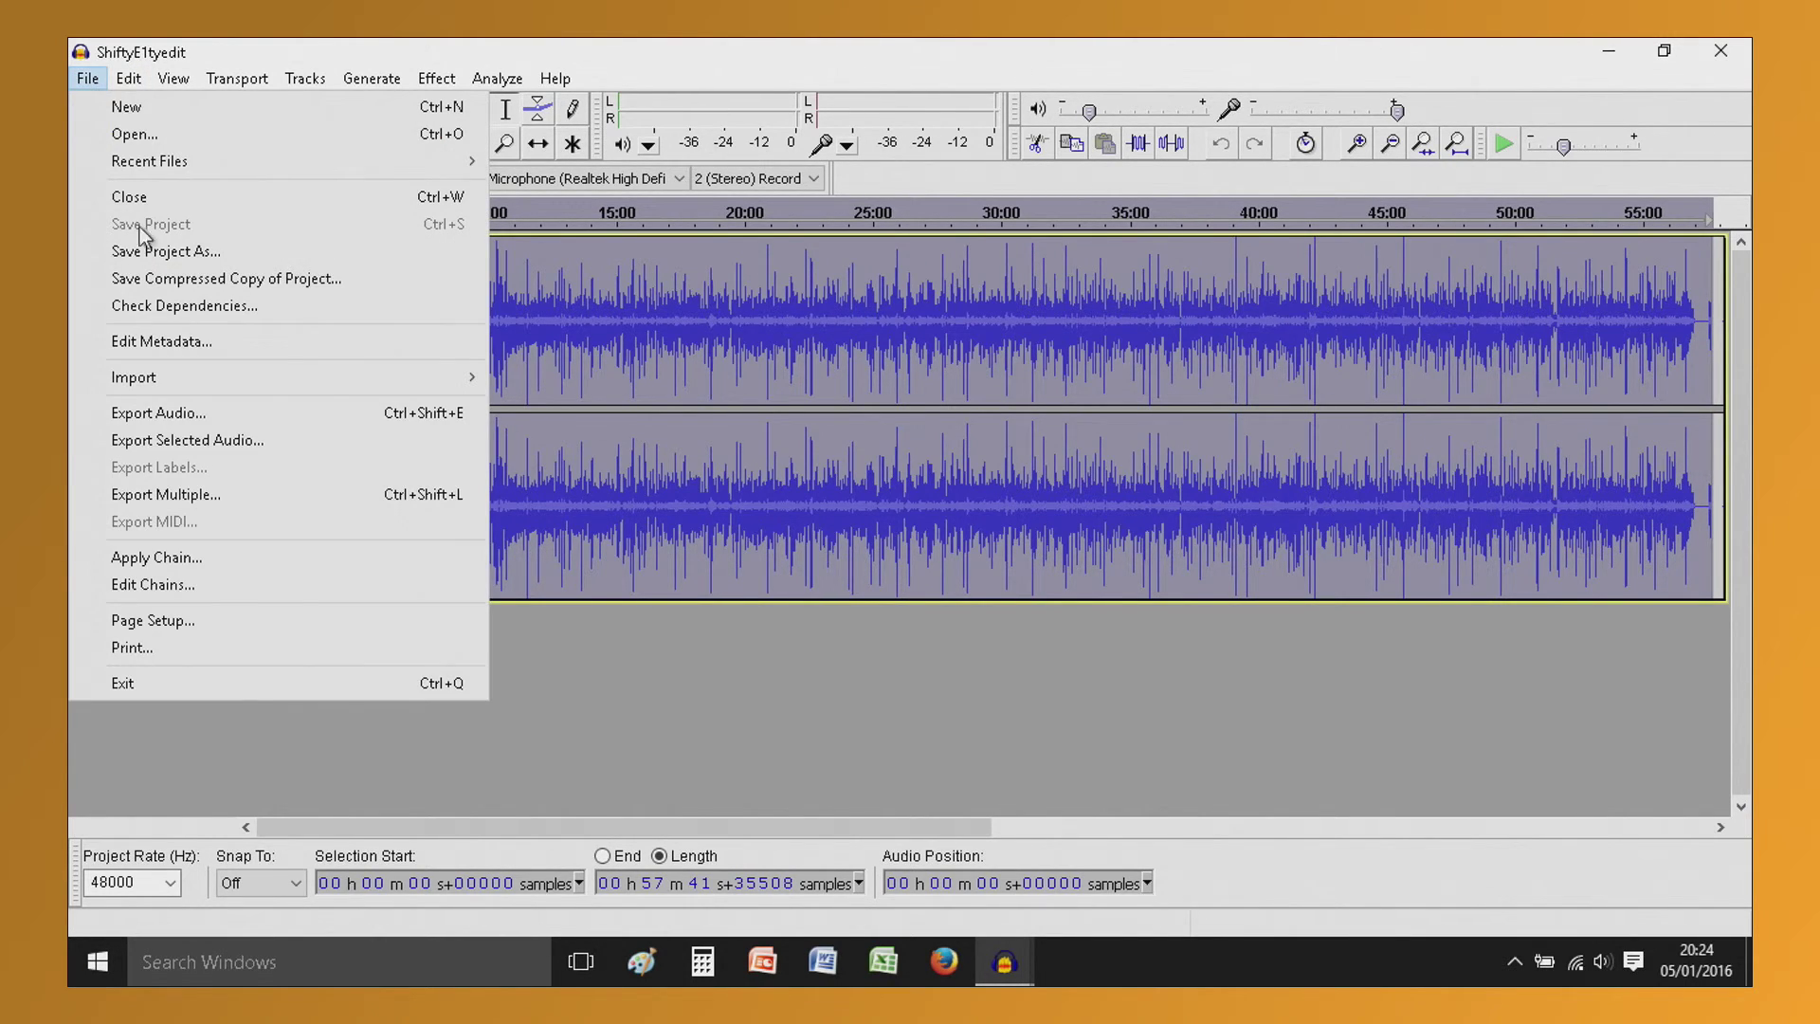
{"action": "left_click", "coordinate": [169, 412]}
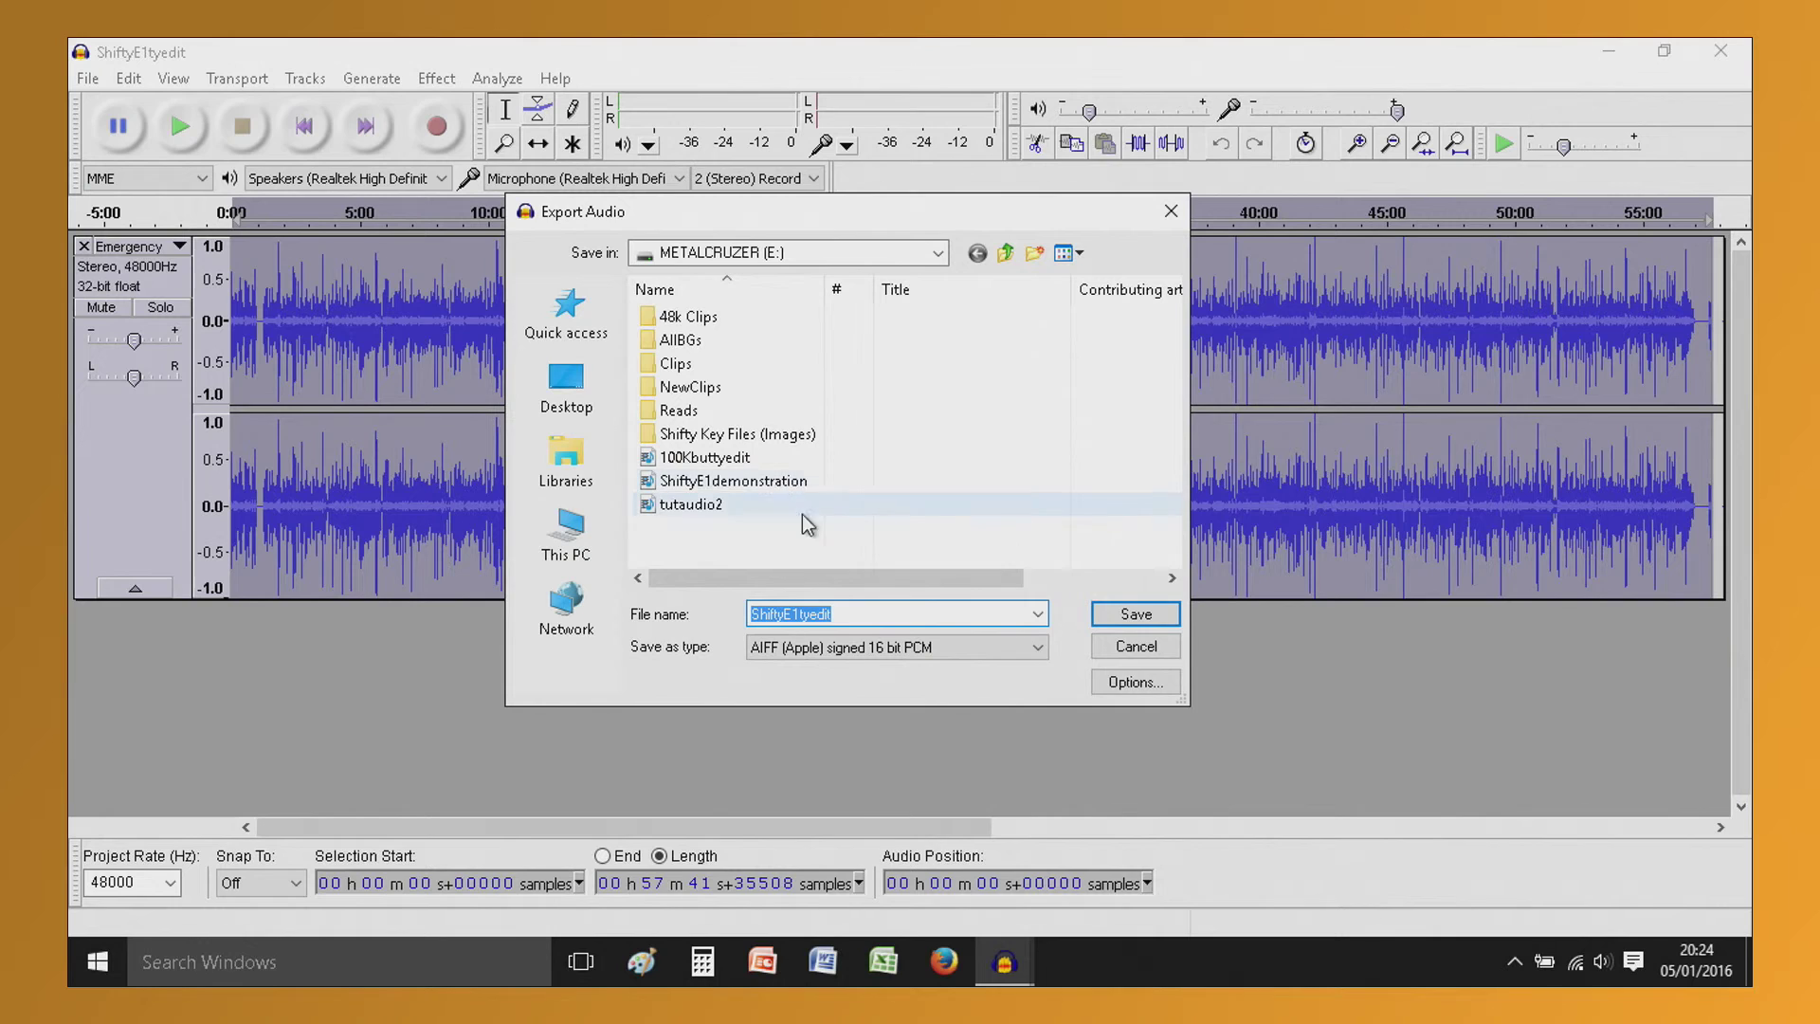
{"action": "left_click", "coordinate": [834, 618]}
{"action": "key", "text": "BackSpace"}
{"action": "key", "text": "BackSpace"}
{"action": "key", "text": "BackSpace"}
{"action": "key", "text": "BackSpace"}
{"action": "key", "text": "BackSpace"}
{"action": "key", "text": "BackSpace"}
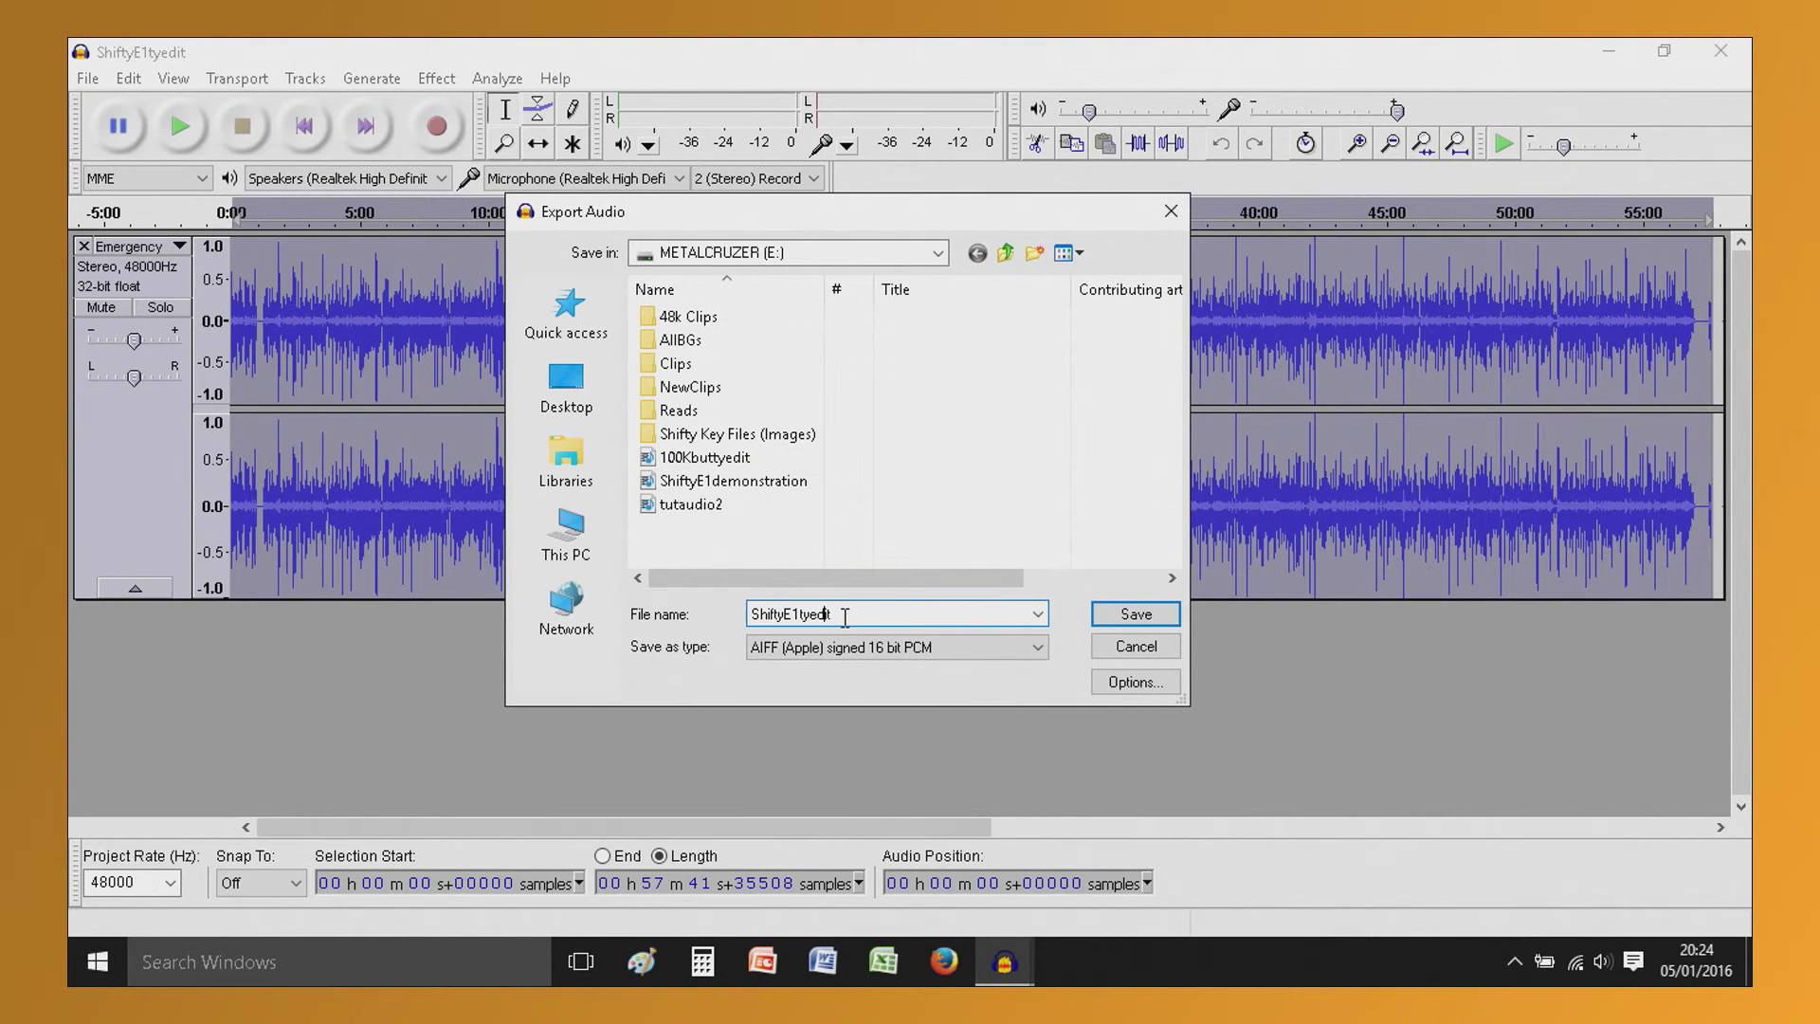
{"action": "type", "text": "d"}
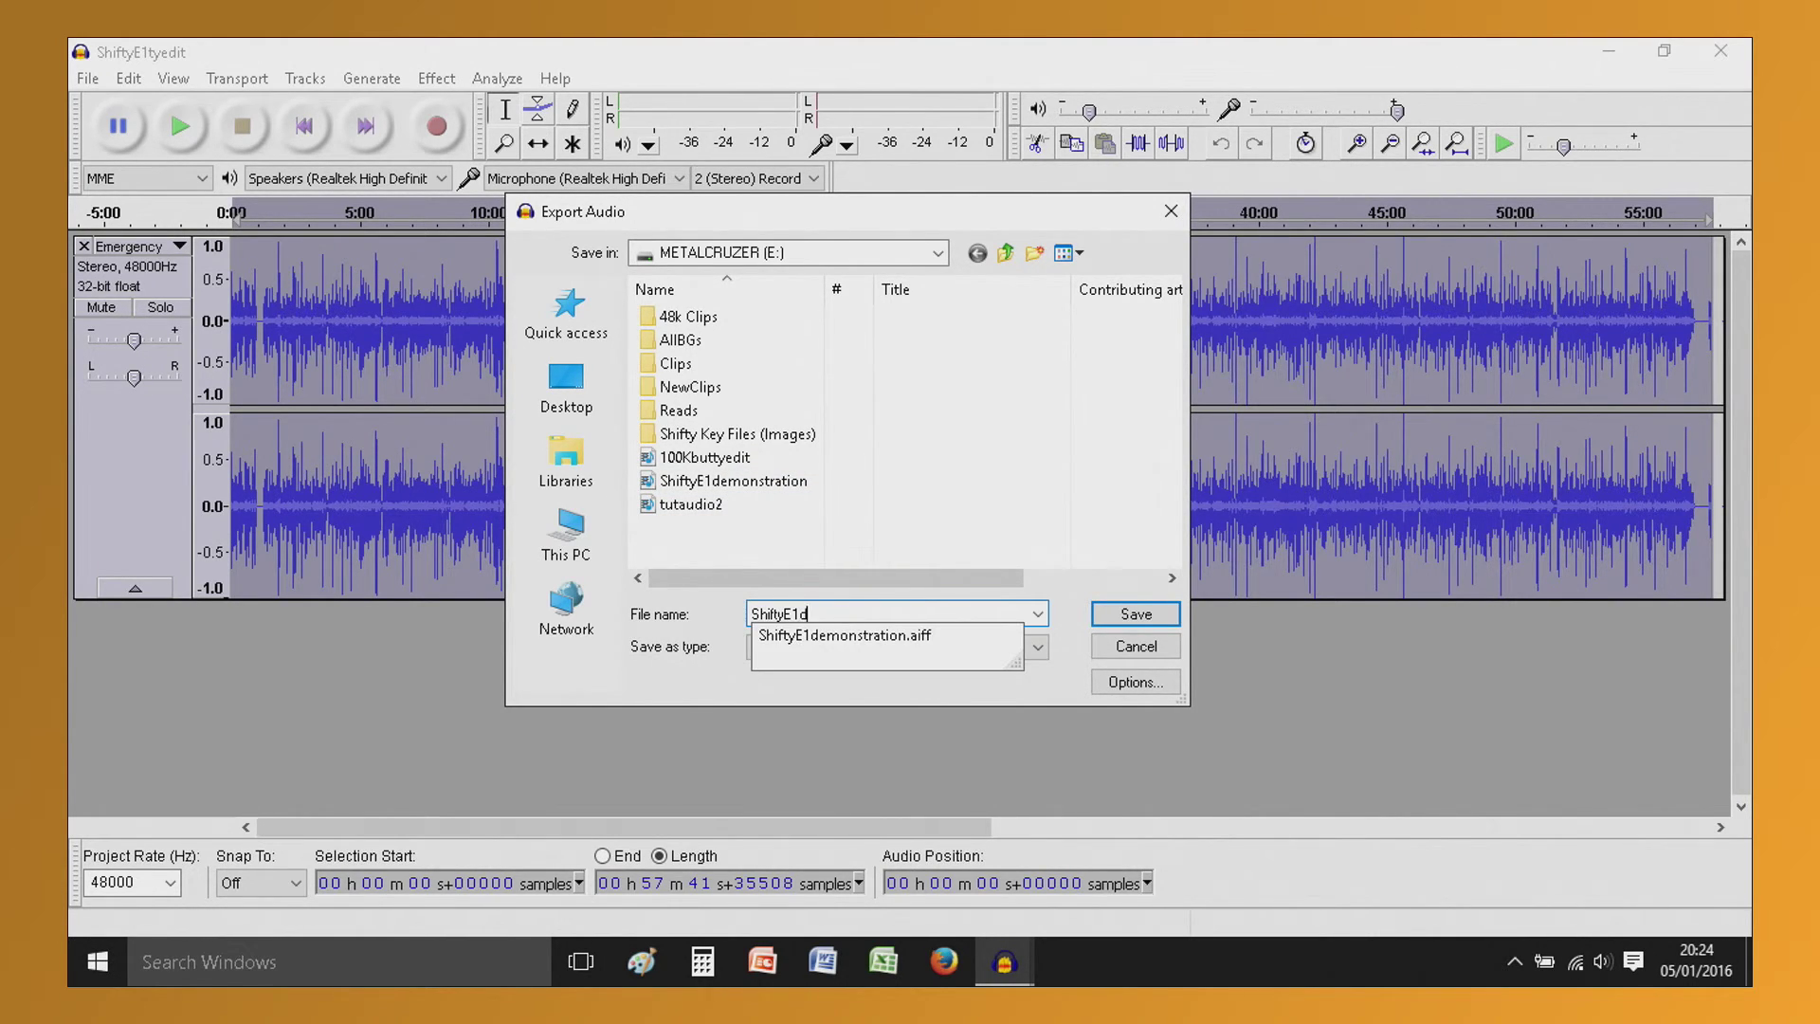
{"action": "type", "text": "emonstrat"}
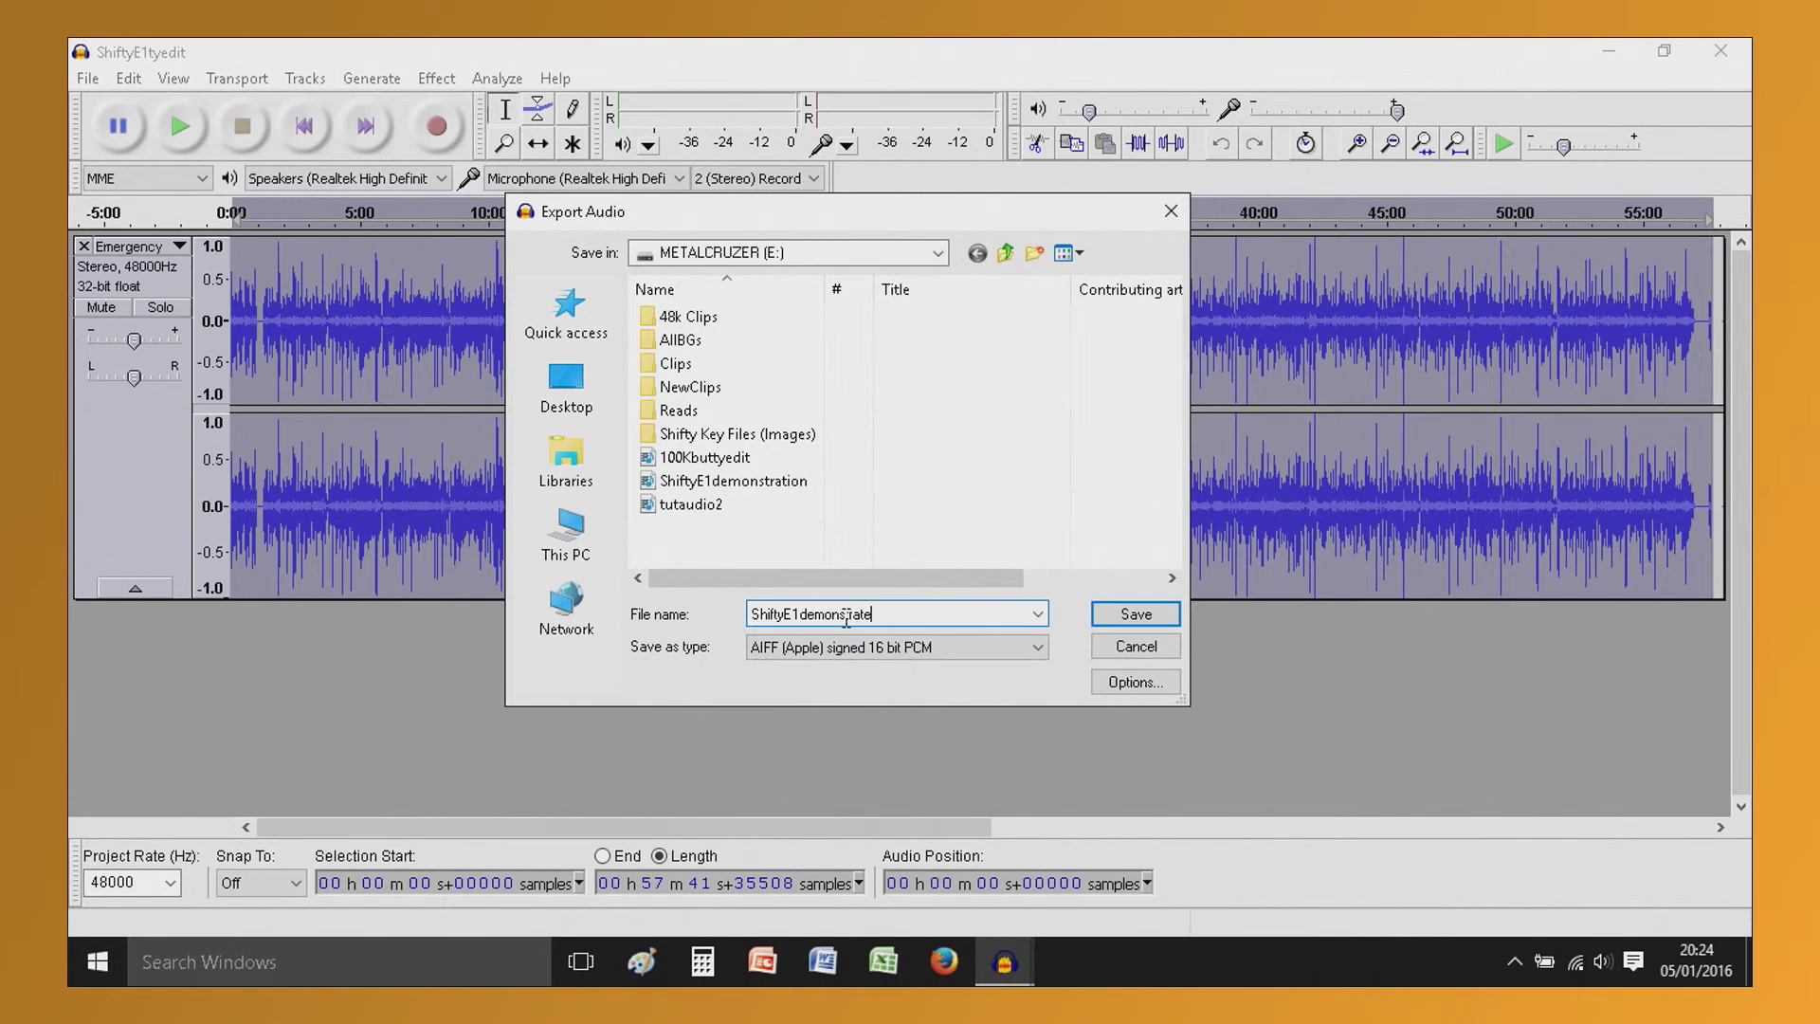
{"action": "type", "text": "ion"}
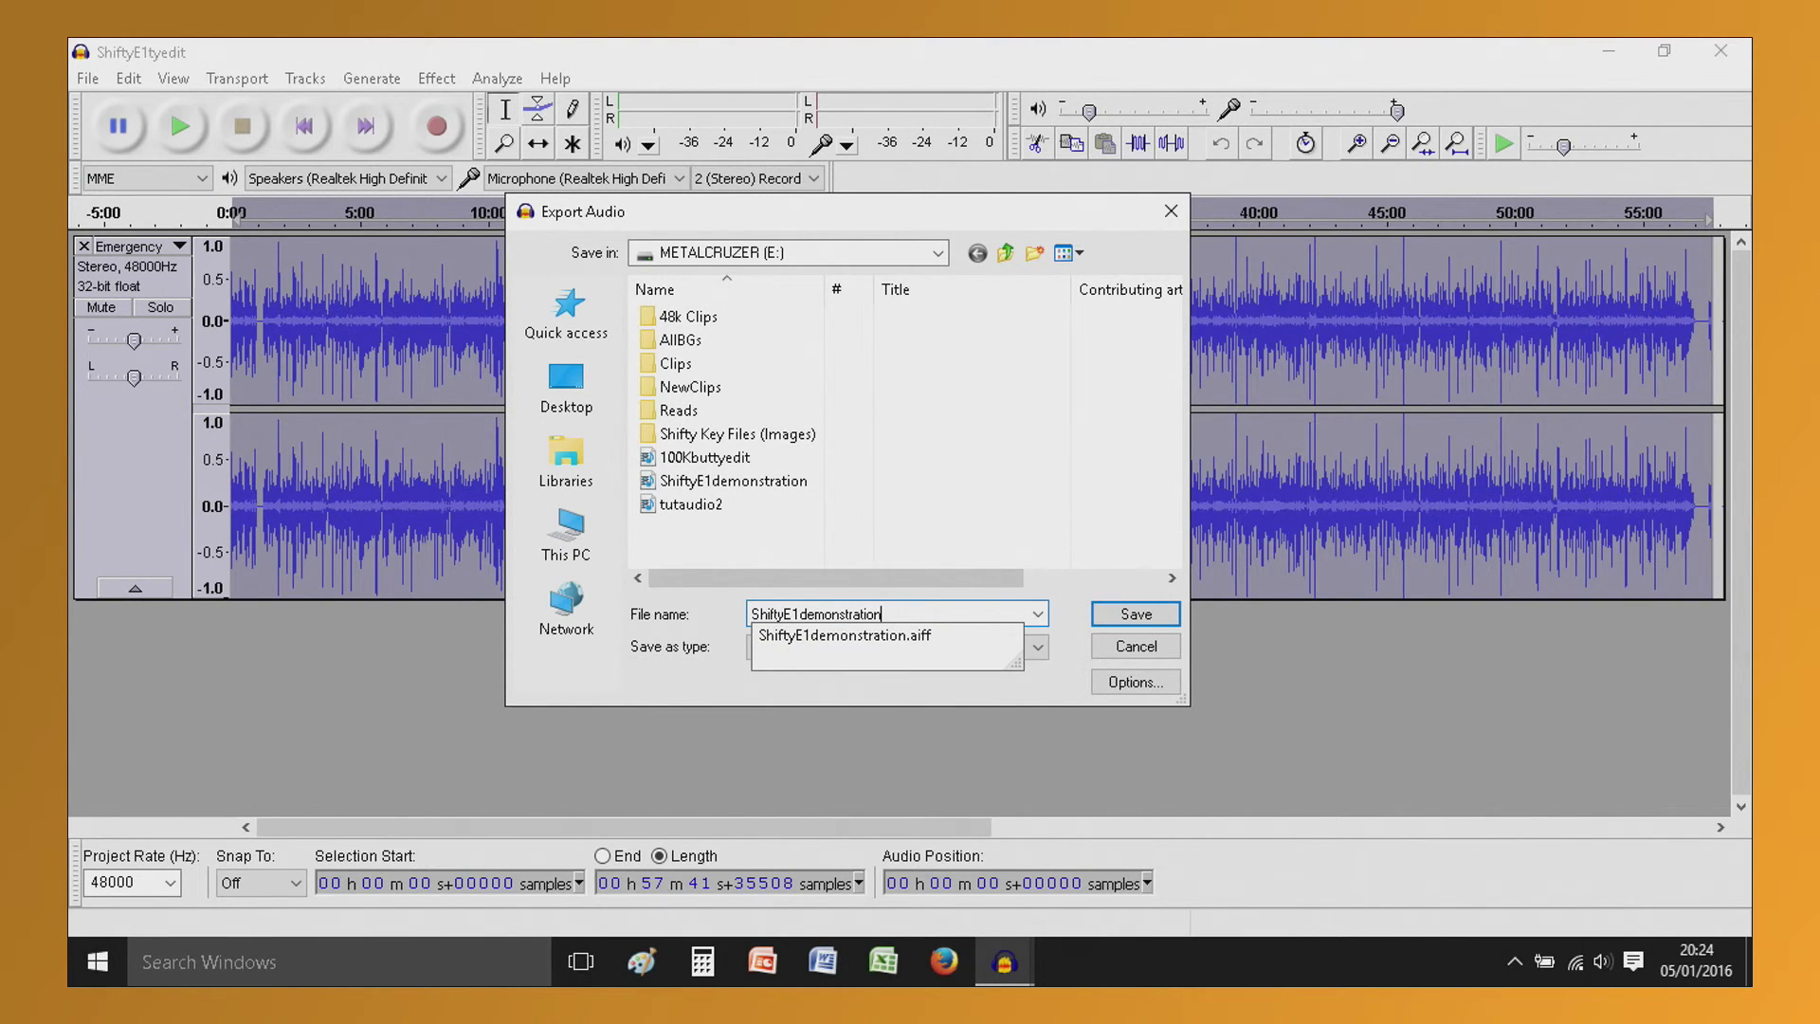
{"action": "left_click", "coordinate": [964, 578]}
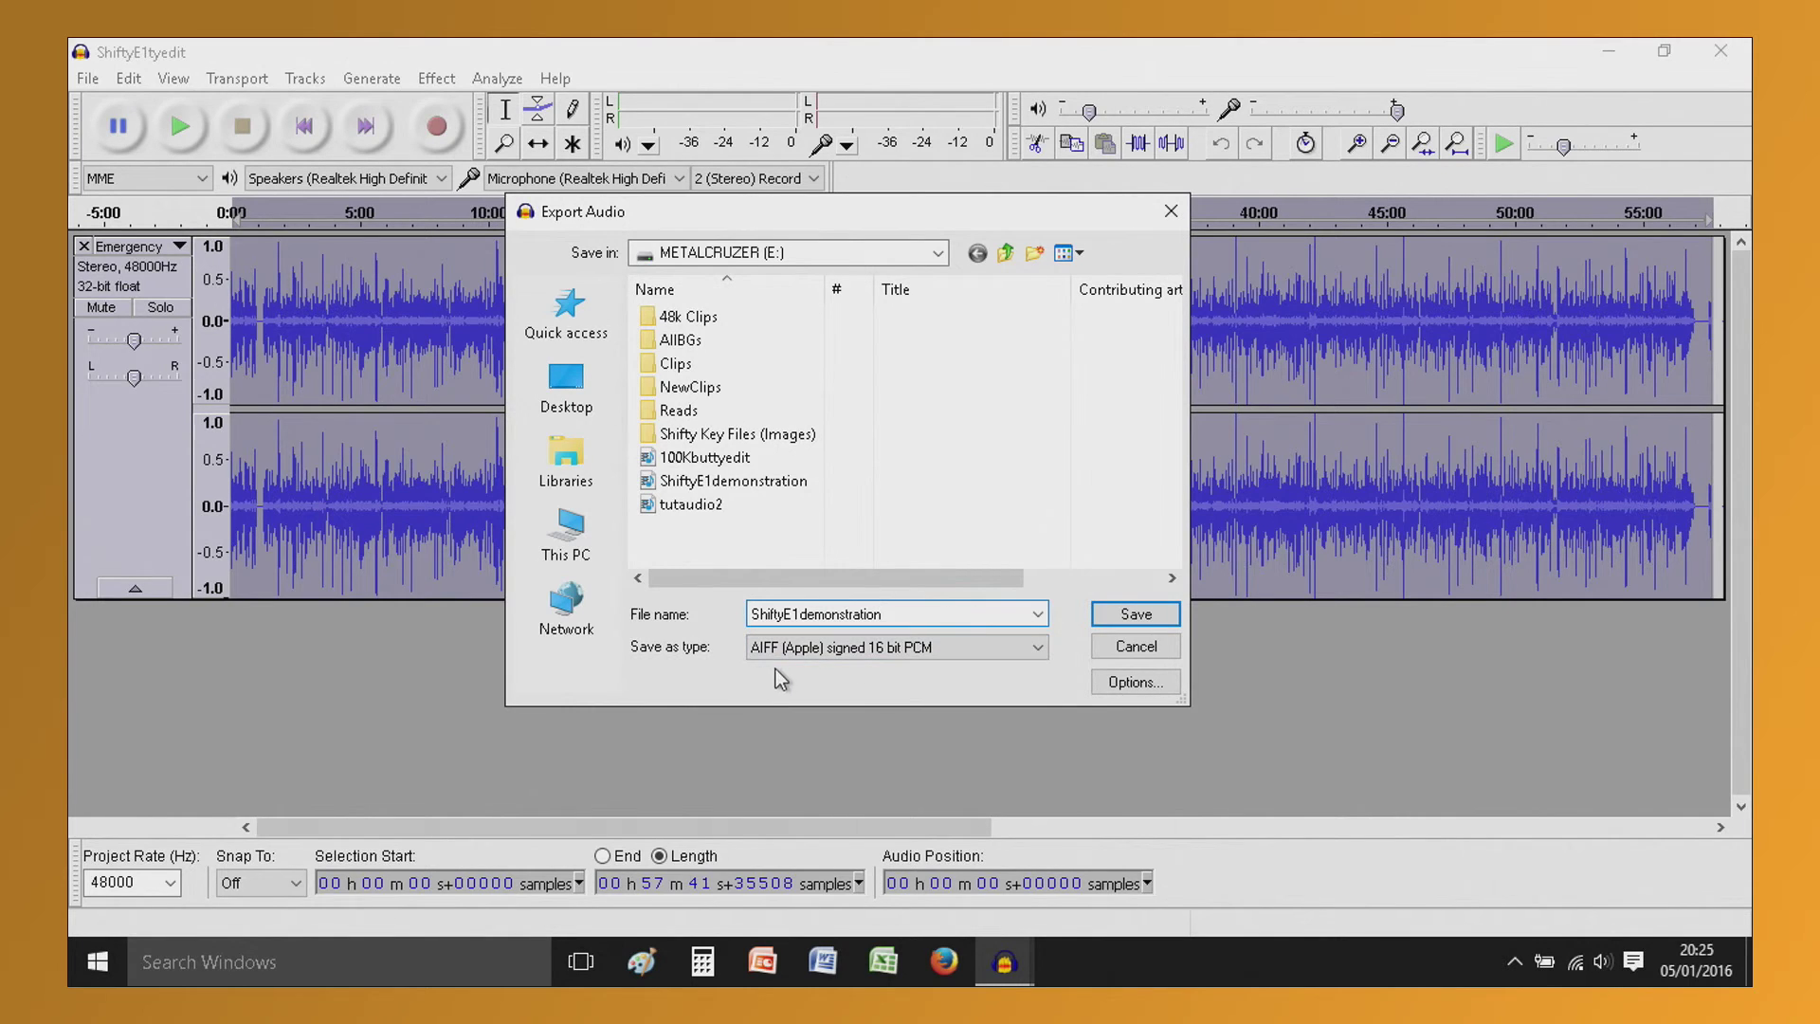
{"action": "left_click", "coordinate": [1123, 621]}
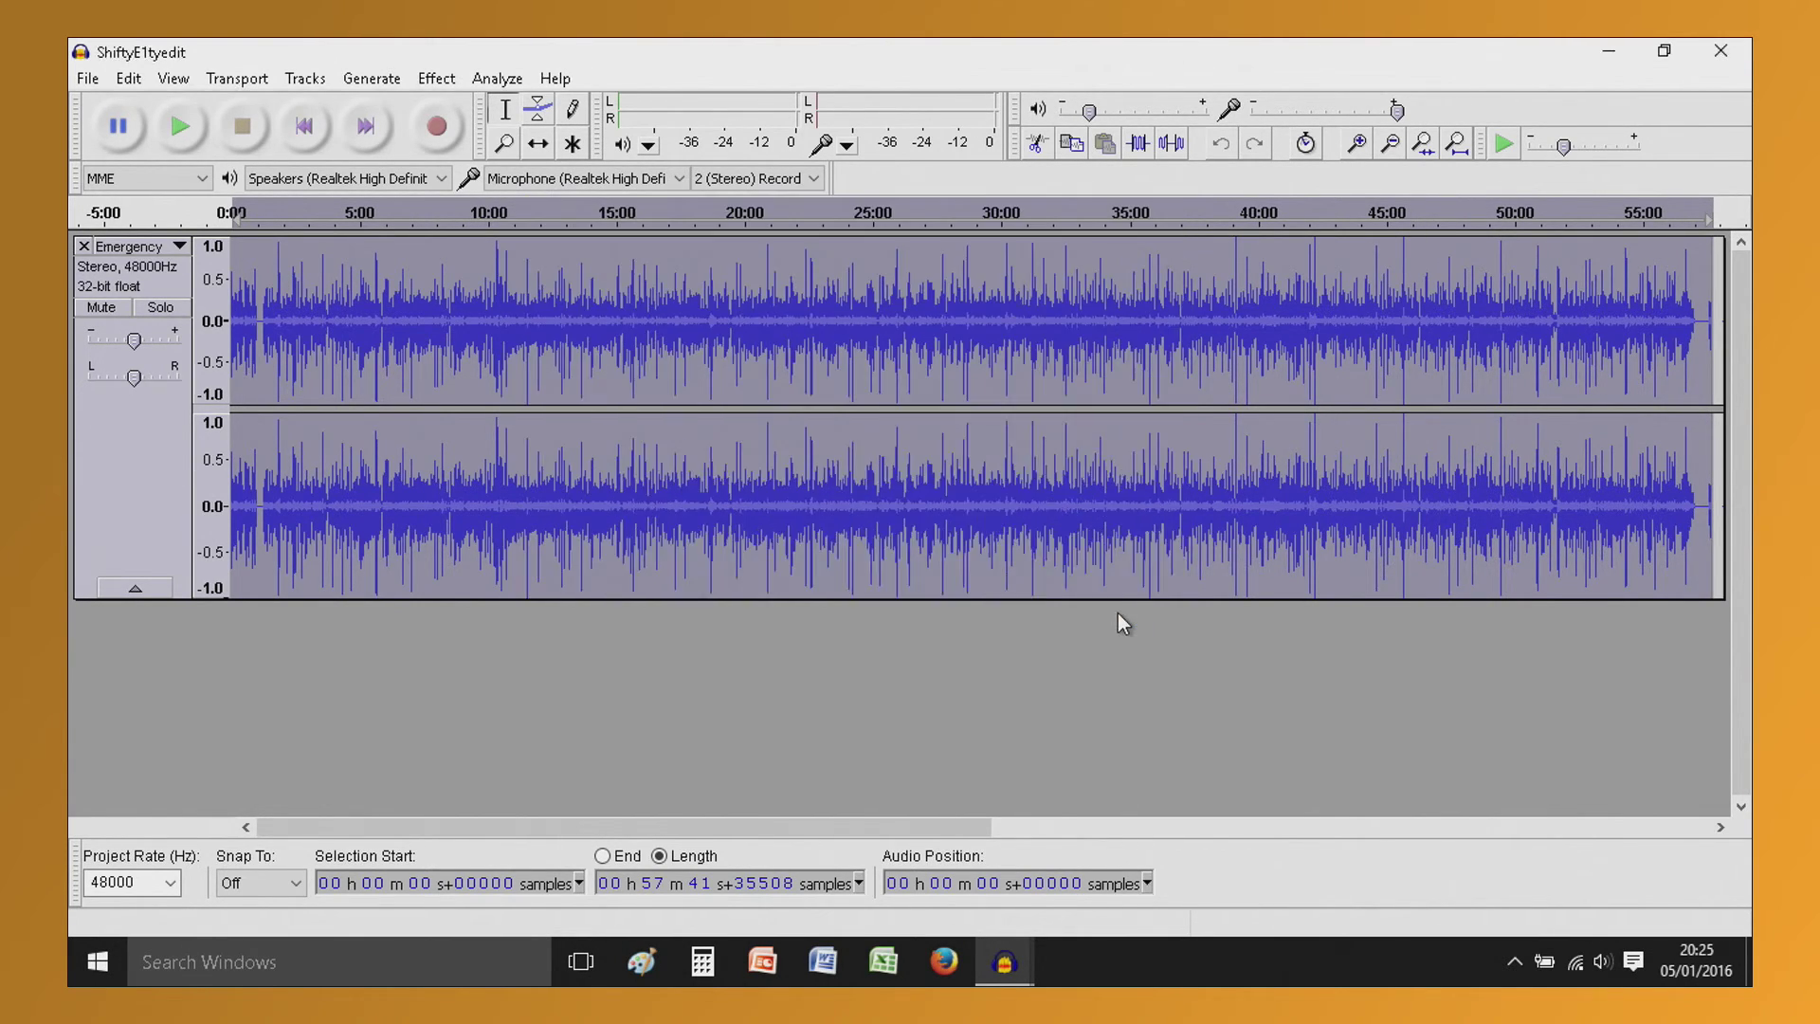
{"action": "left_click", "coordinate": [1039, 588]}
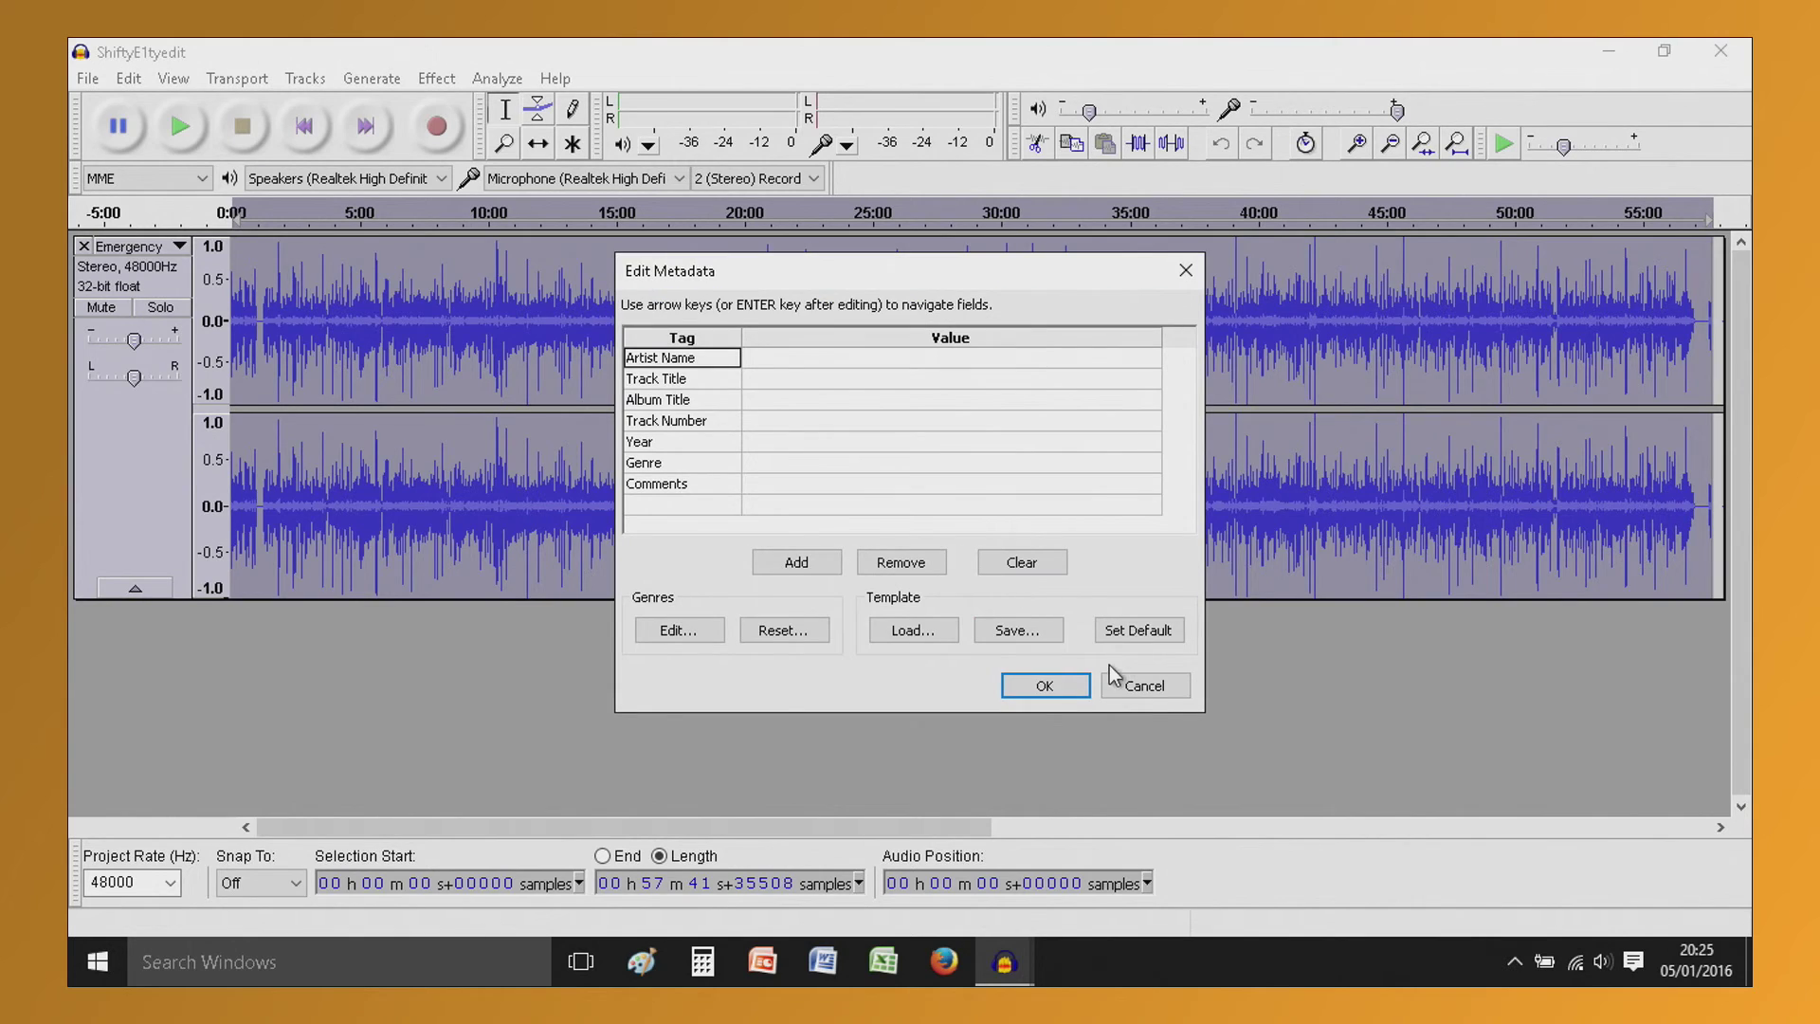
Enter the sample track title "Shifty Key dfhdshfgdhsjldhsn 99" in the export metadata and clear it again
{"action": "left_click", "coordinate": [785, 379]}
{"action": "type", "text": "Shift"}
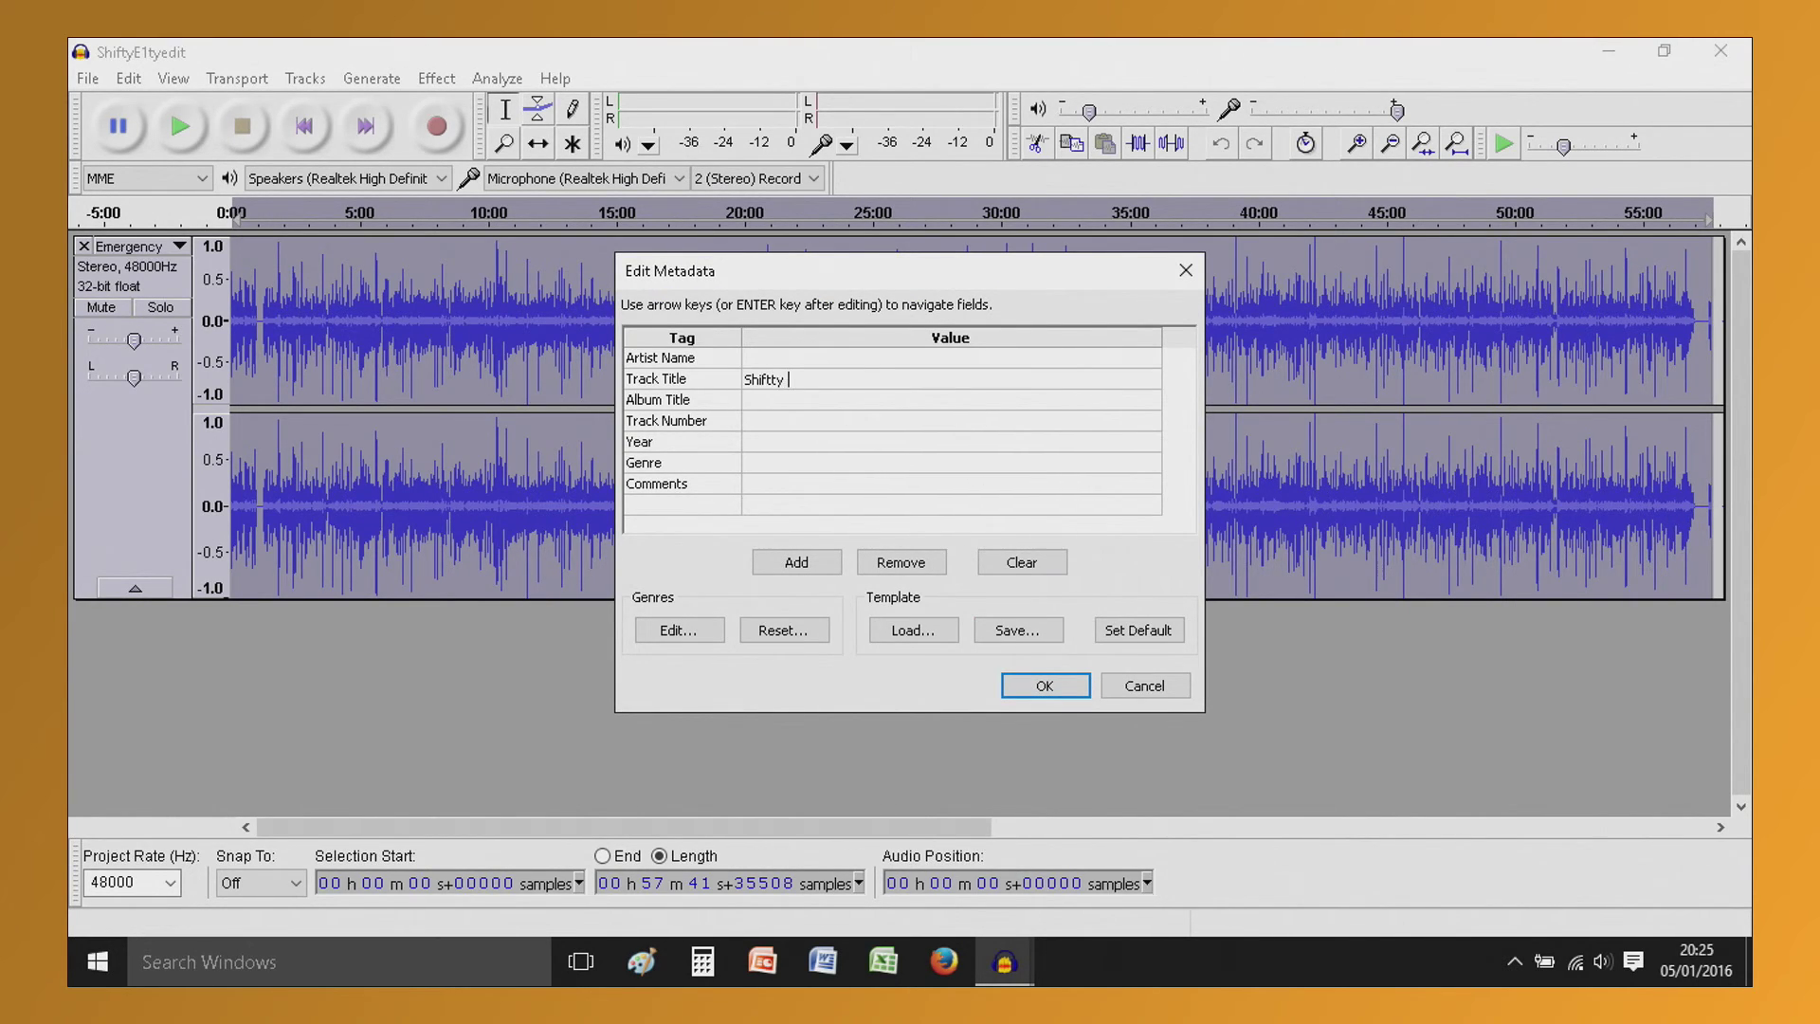
{"action": "type", "text": "y Key "}
{"action": "type", "text": "dfhdshfgdhsjldhsngjdsgsd"}
{"action": "key", "text": "BackSpace"}
{"action": "key", "text": "BackSpace"}
{"action": "key", "text": "BackSpace"}
{"action": "key", "text": "BackSpace"}
{"action": "key", "text": "BackSpace"}
{"action": "key", "text": "BackSpace"}
{"action": "key", "text": "BackSpace"}
{"action": "key", "text": "BackSpace"}
{"action": "key", "text": "BackSpace"}
{"action": "key", "text": "BackSpace"}
{"action": "key", "text": "BackSpace"}
{"action": "key", "text": "BackSpace"}
{"action": "key", "text": "BackSpace"}
{"action": "key", "text": "BackSpace"}
{"action": "key", "text": "BackSpace"}
{"action": "key", "text": "BackSpace"}
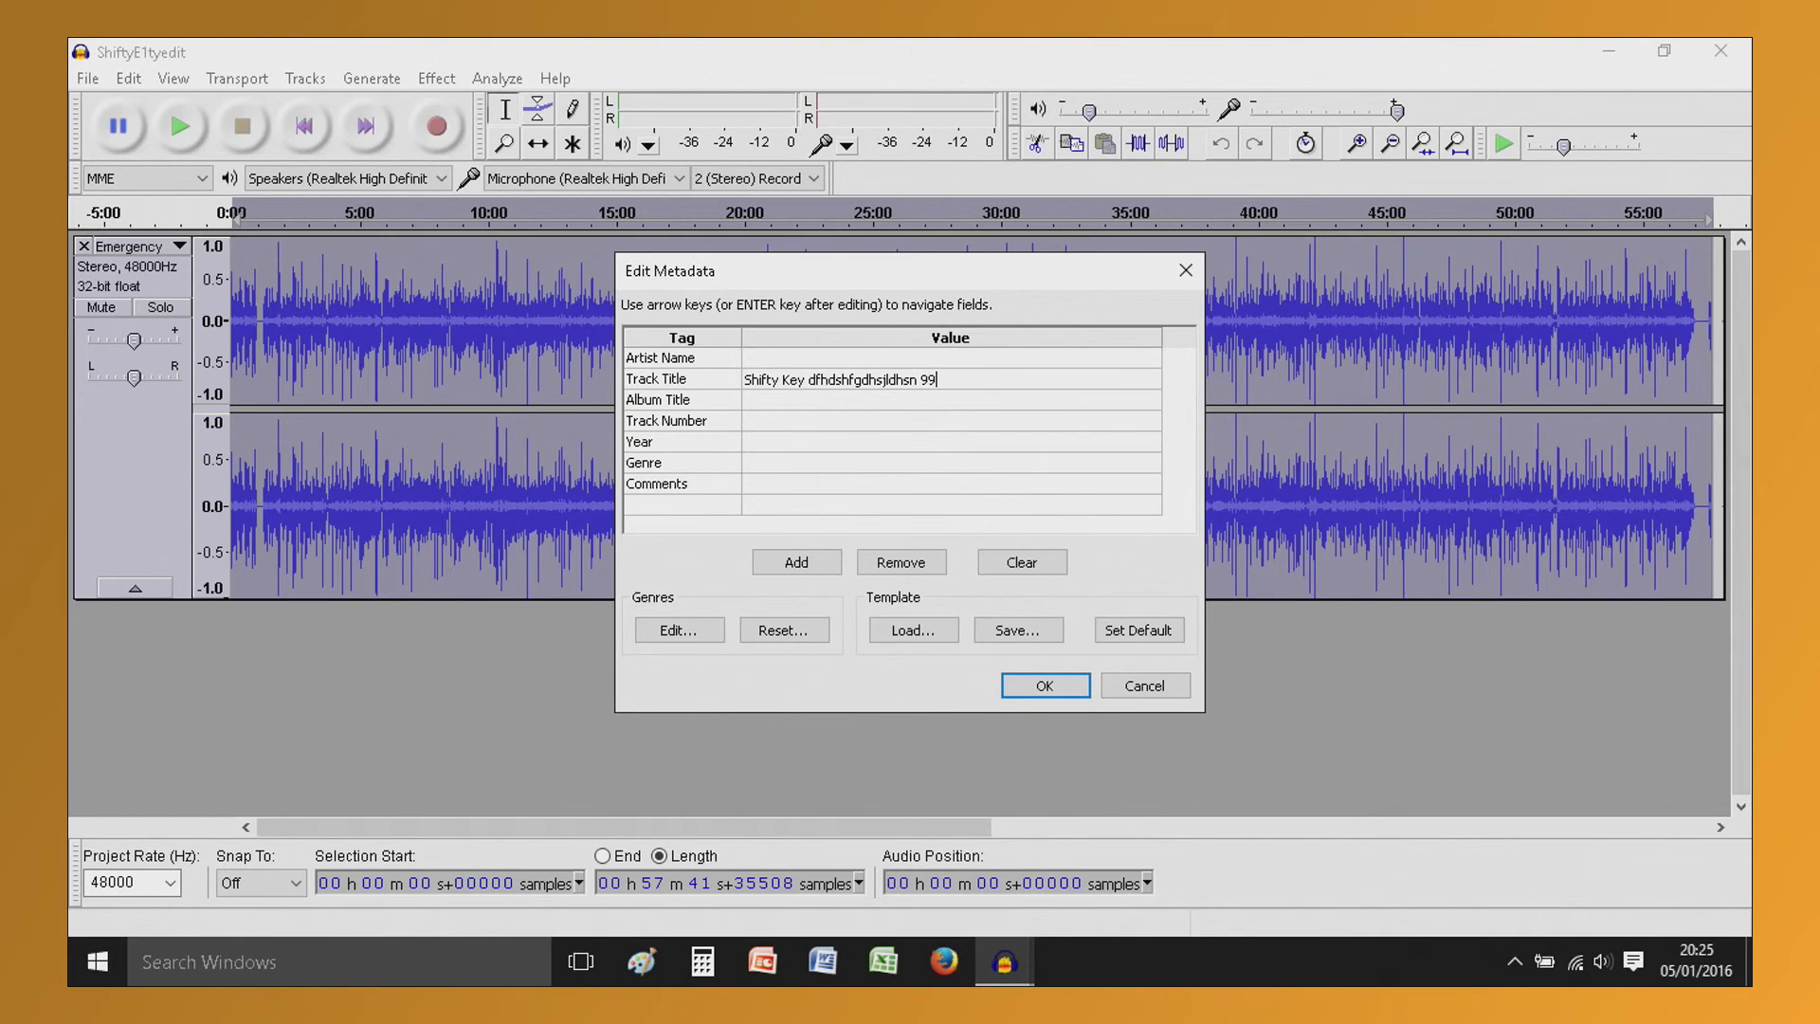
{"action": "key", "text": "BackSpace"}
{"action": "key", "text": "BackSpace"}
{"action": "key", "text": "BackSpace"}
{"action": "key", "text": "BackSpace"}
{"action": "key", "text": "BackSpace"}
{"action": "key", "text": "BackSpace"}
{"action": "key", "text": "BackSpace"}
{"action": "key", "text": "BackSpace"}
{"action": "key", "text": "BackSpace"}
{"action": "key", "text": "BackSpace"}
{"action": "key", "text": "BackSpace"}
{"action": "key", "text": "BackSpace"}
{"action": "key", "text": "BackSpace"}
{"action": "key", "text": "BackSpace"}
{"action": "key", "text": "BackSpace"}
{"action": "key", "text": "BackSpace"}
{"action": "key", "text": "BackSpace"}
{"action": "key", "text": "BackSpace"}
{"action": "key", "text": "BackSpace"}
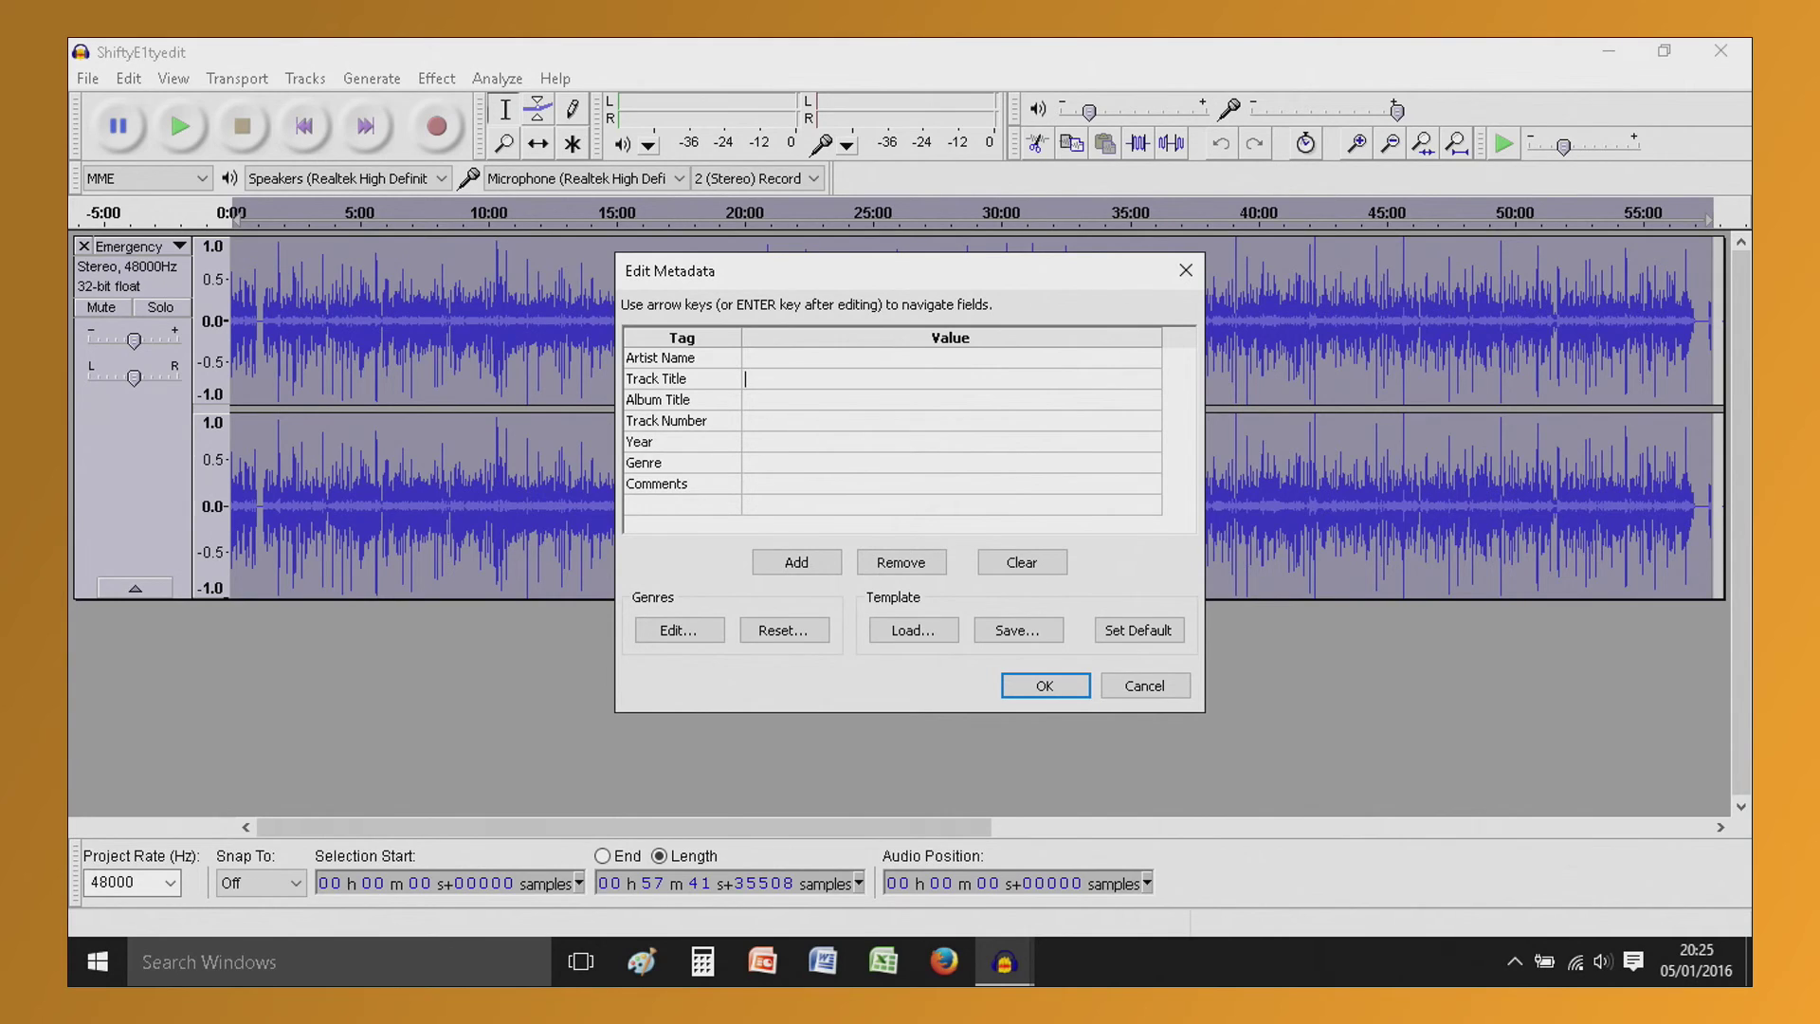
Accept the metadata with all tags left empty and start the AIFF export
{"action": "left_click", "coordinate": [1043, 687]}
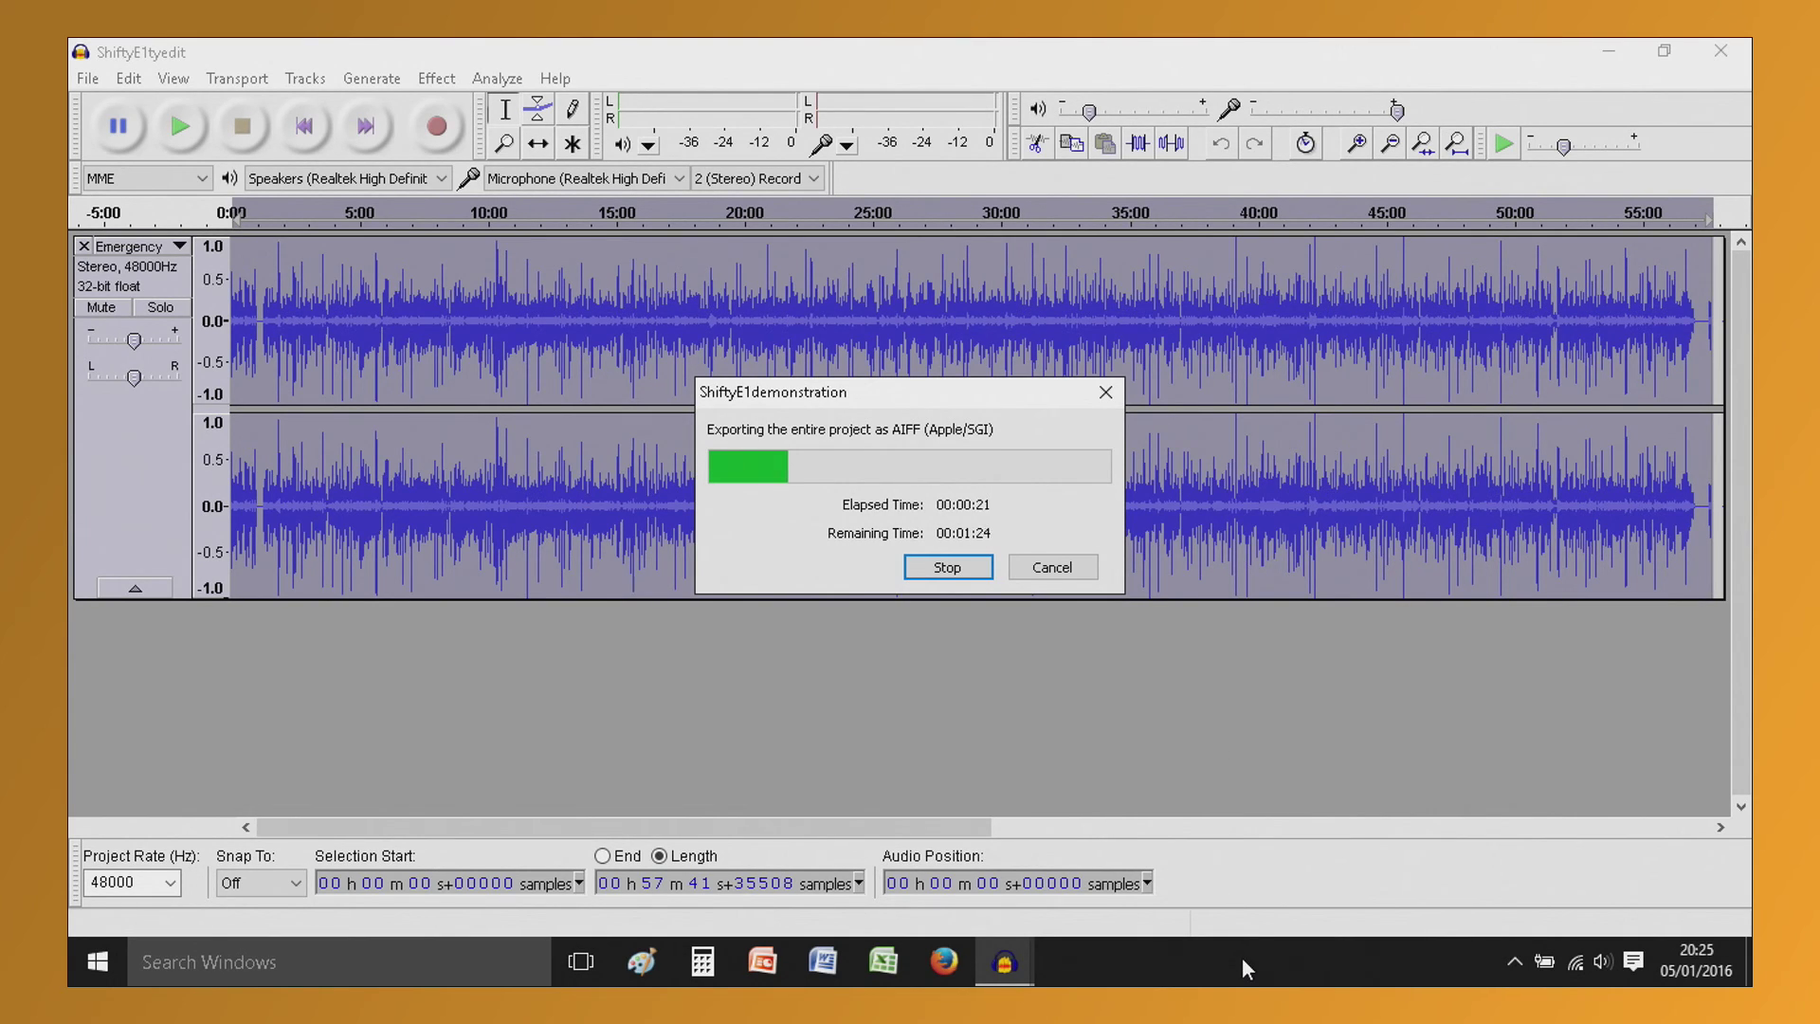
{"action": "right_click", "coordinate": [1299, 954]}
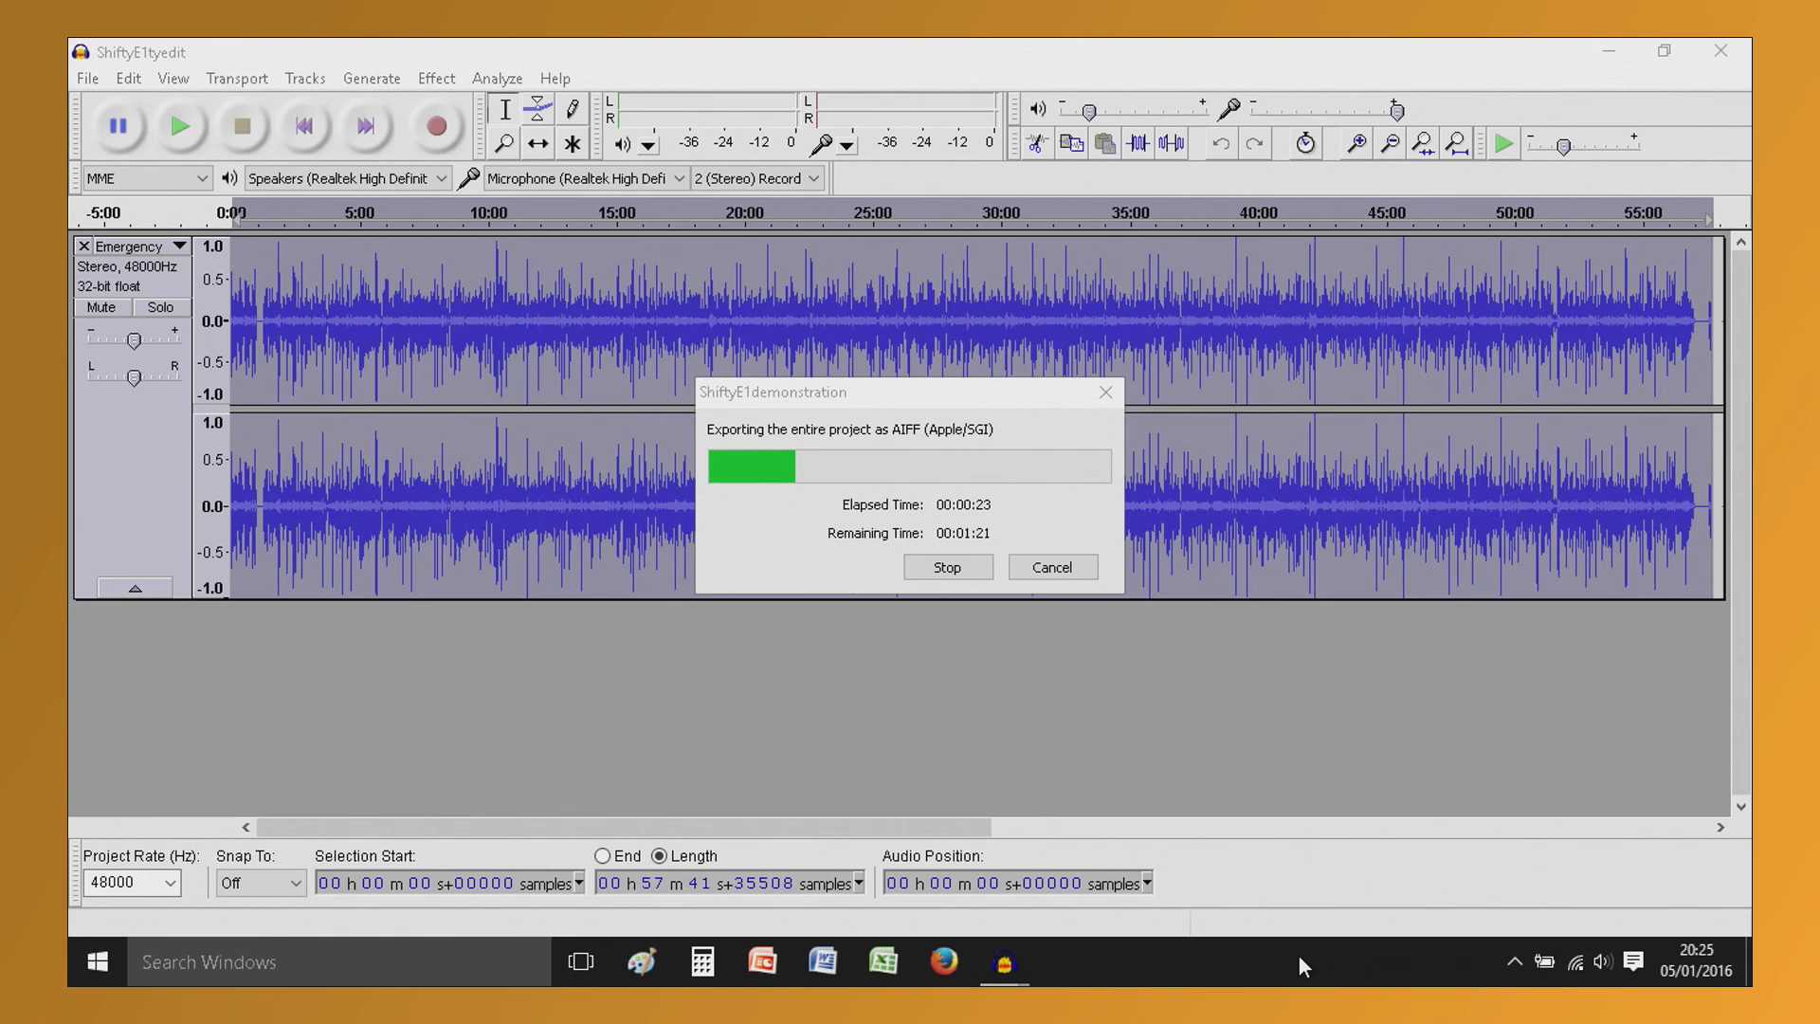
{"action": "key", "text": "Escape"}
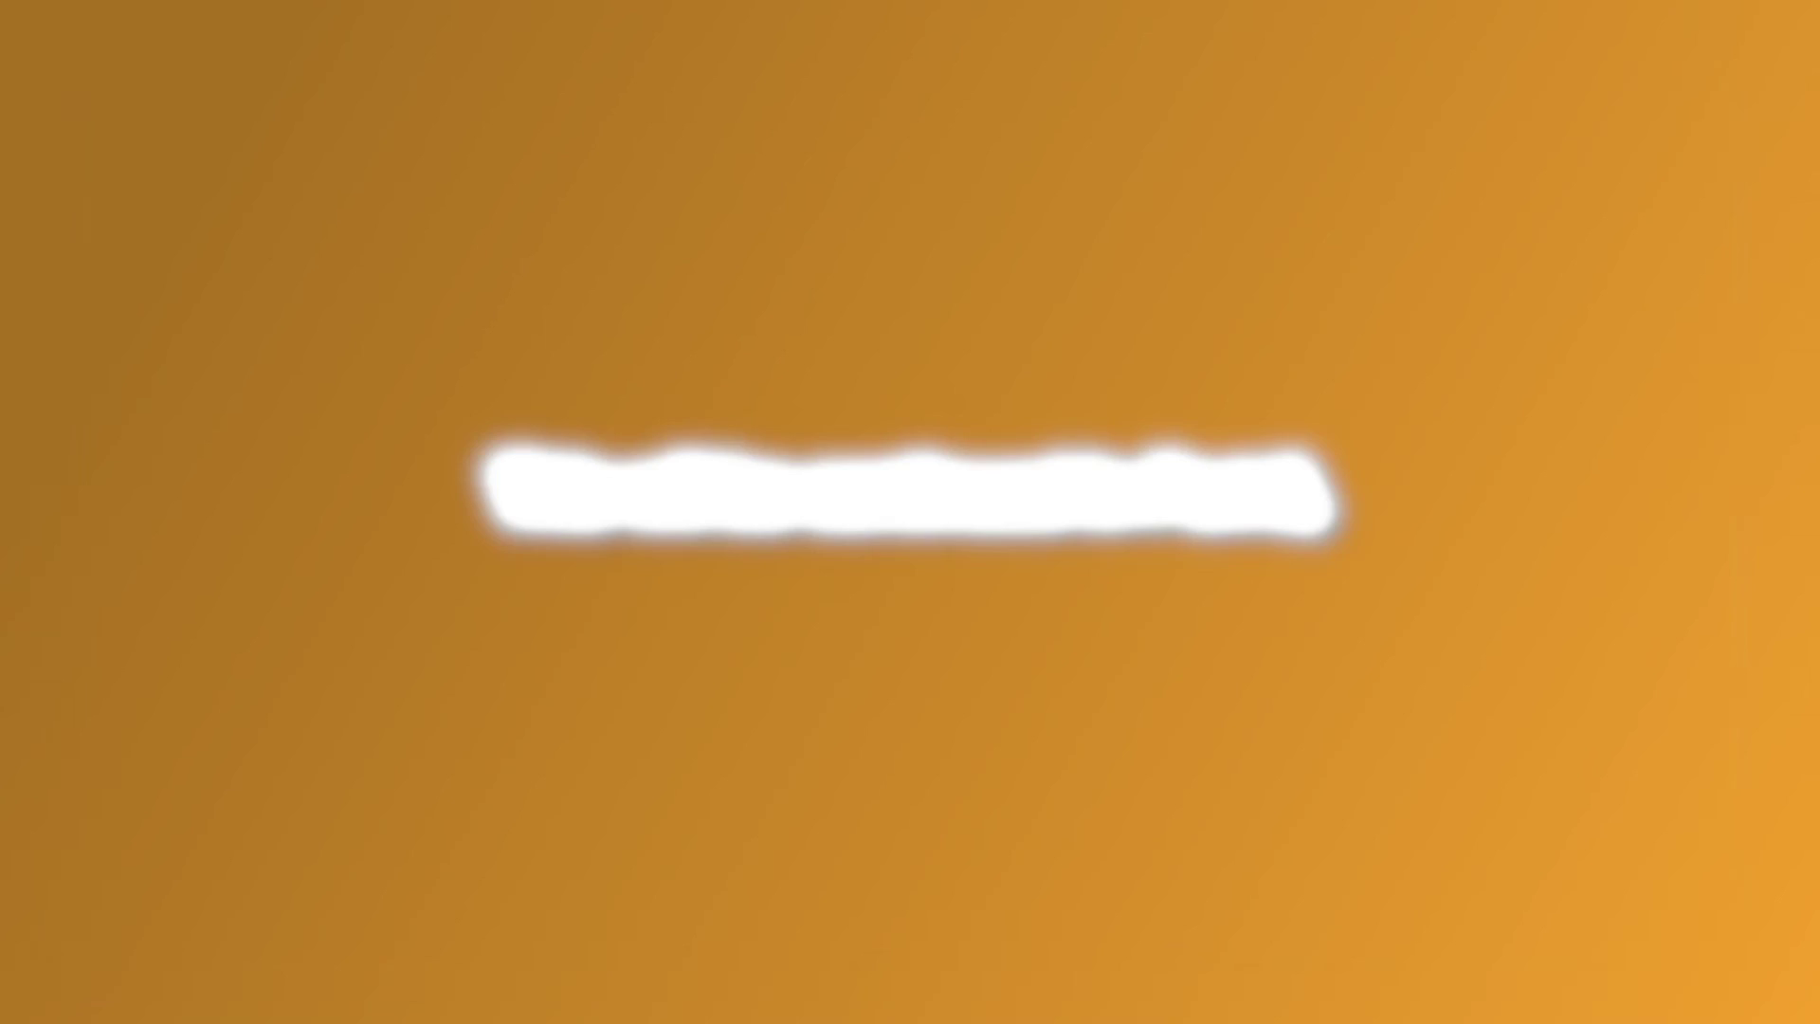